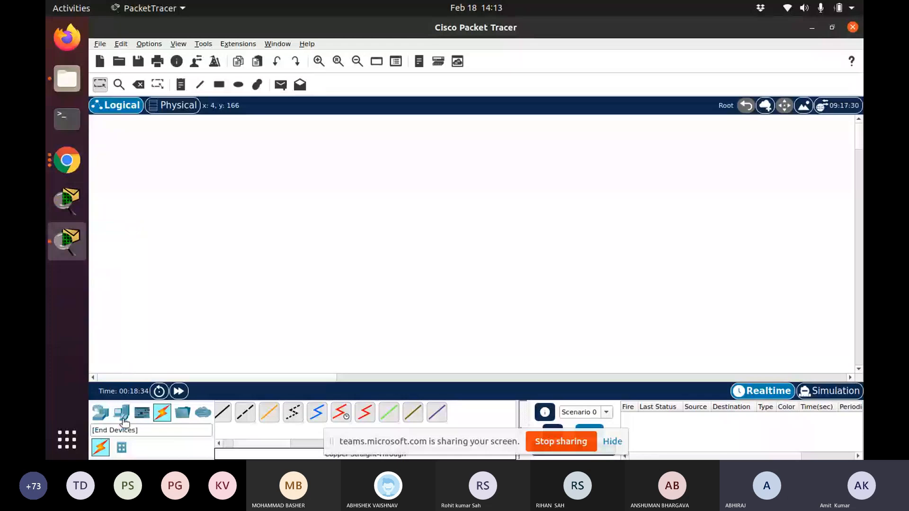
# - Place two PT-Switch devices side by side in the middle of the logical workspace
pyautogui.click(100, 412)
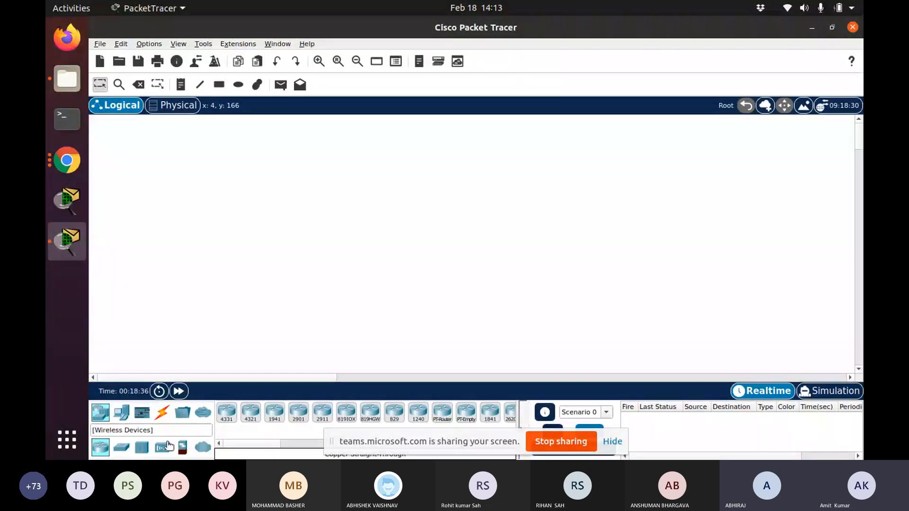
pyautogui.click(143, 447)
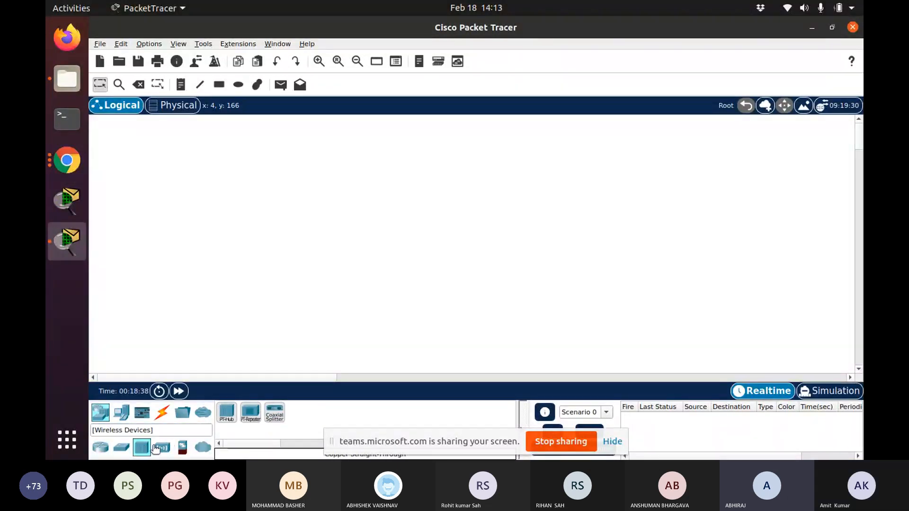
pyautogui.click(121, 447)
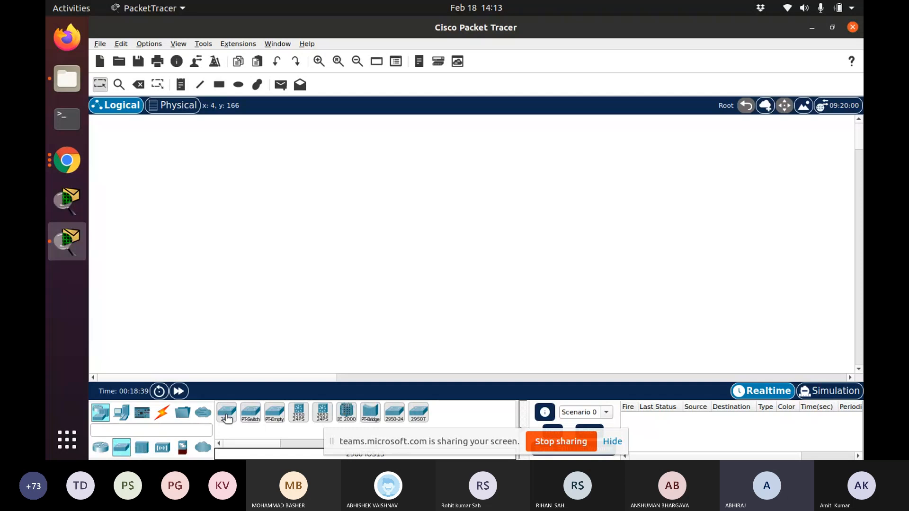
pyautogui.moveTo(228, 417); pyautogui.dragTo(321, 292)
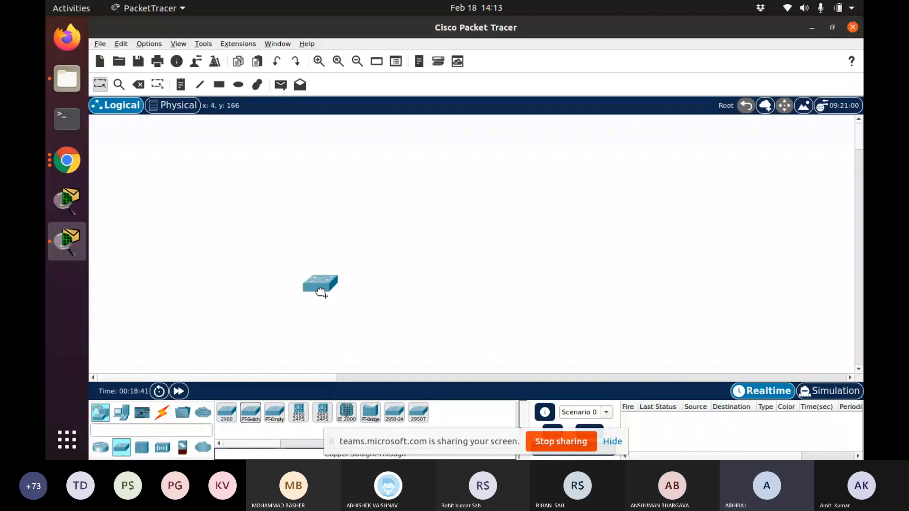
pyautogui.click(330, 239)
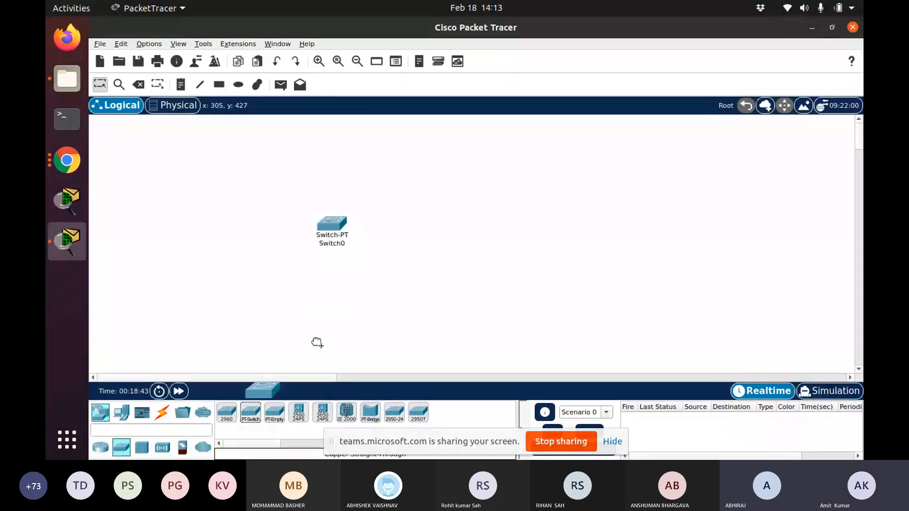
pyautogui.click(471, 236)
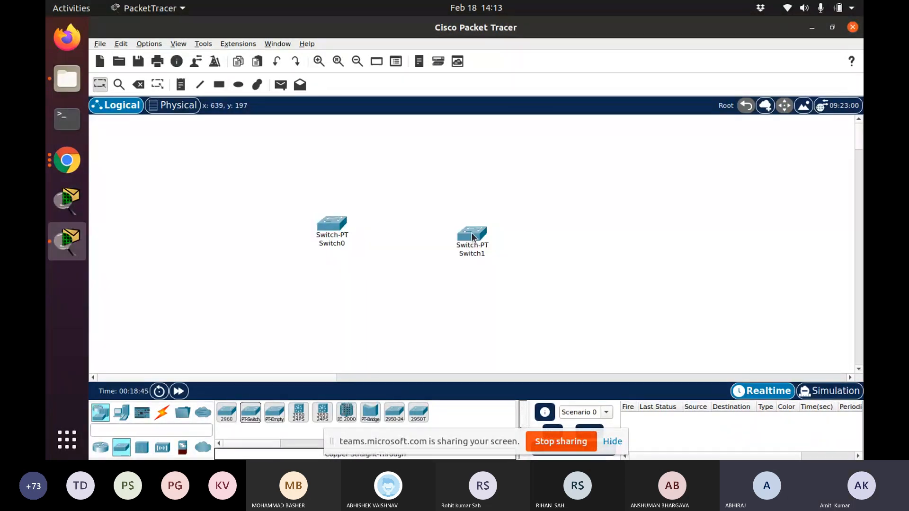
# - Place three PCs around Switch0: one above it, one to its left and one below it
pyautogui.click(122, 411)
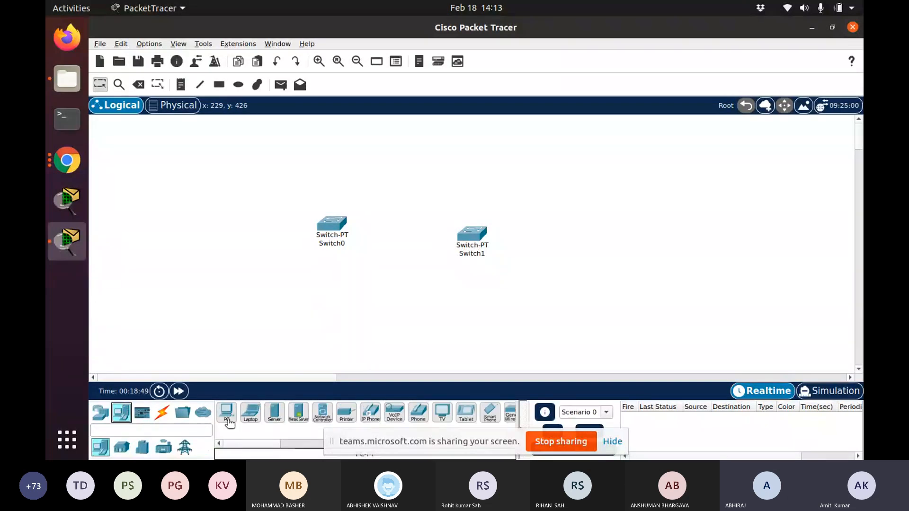
pyautogui.click(229, 421)
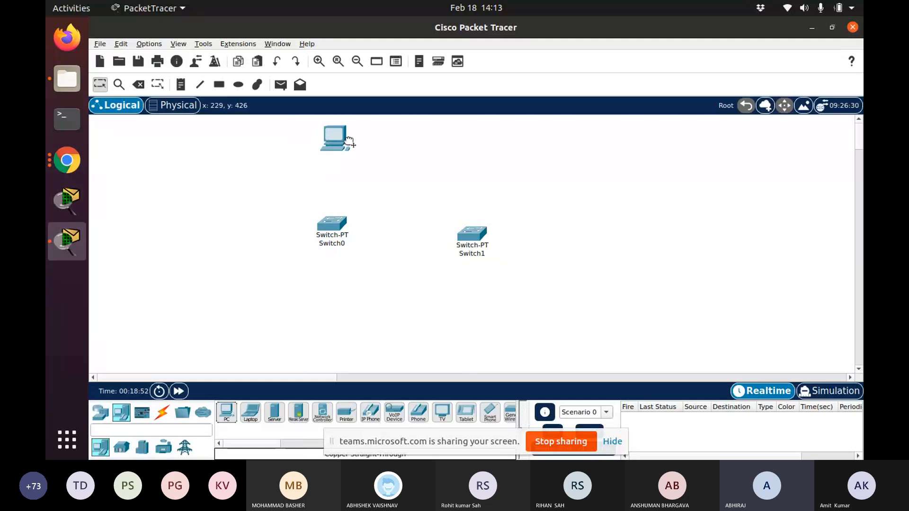
pyautogui.click(348, 141)
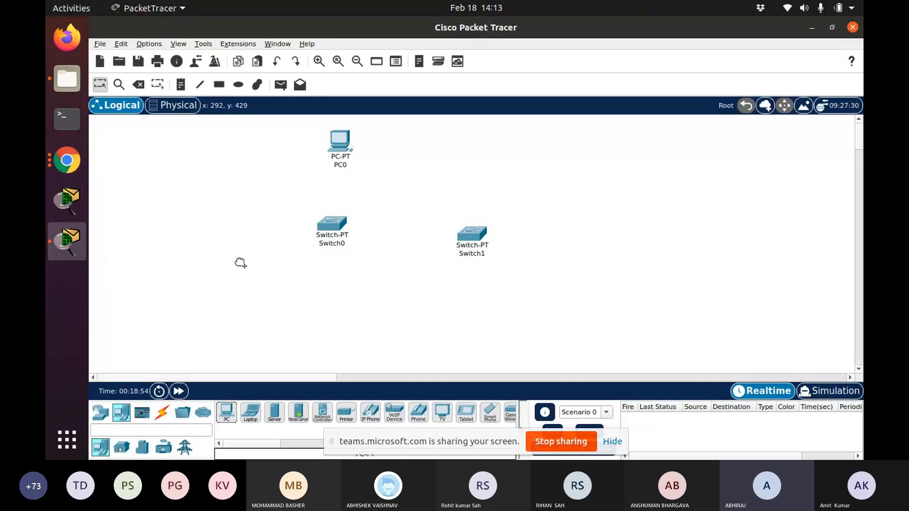
pyautogui.click(223, 229)
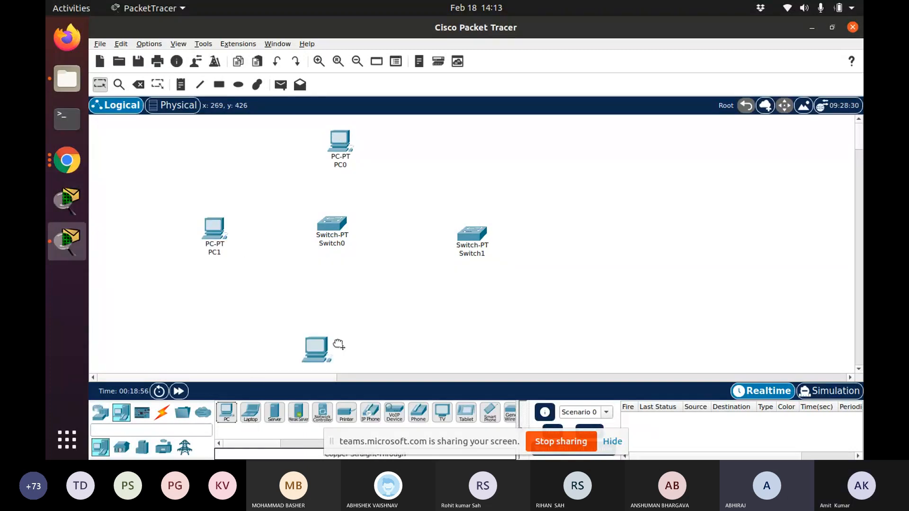
pyautogui.click(331, 342)
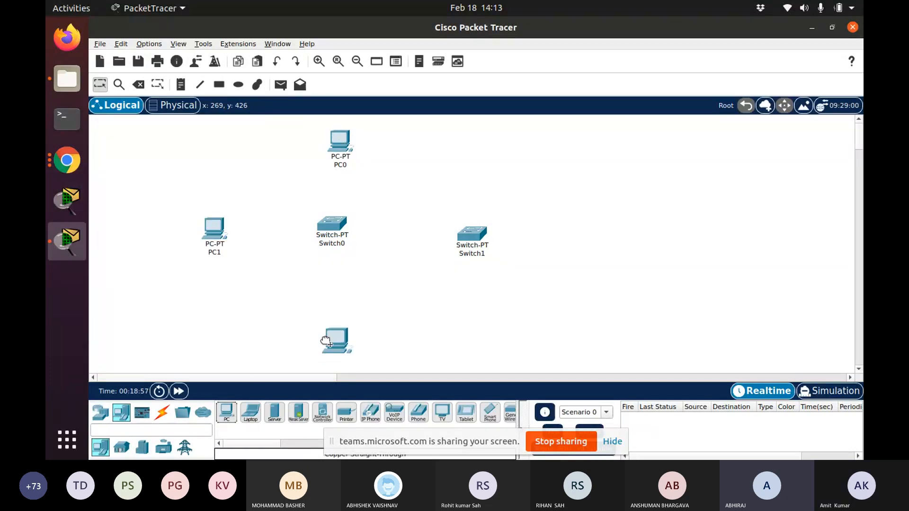
# - Place three more PCs around Switch1: one above it, one to its right and one below it
pyautogui.click(230, 414)
pyautogui.click(487, 137)
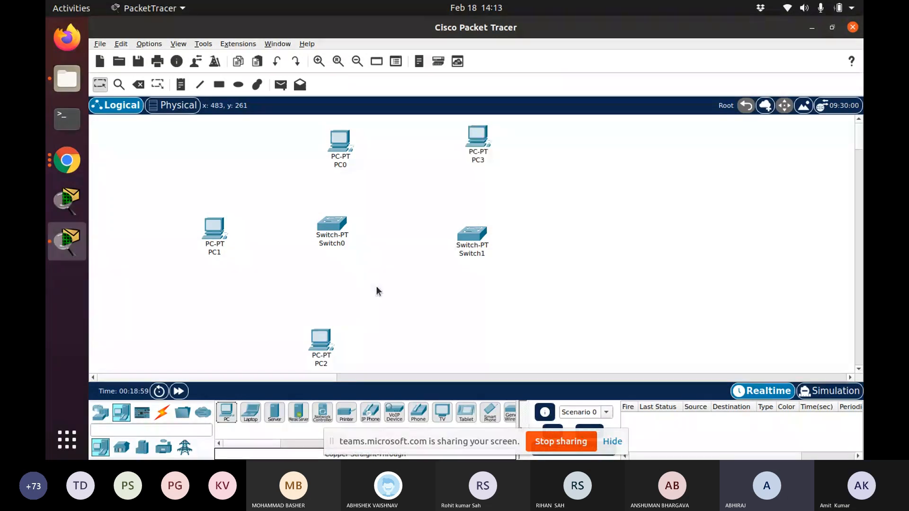
pyautogui.click(226, 414)
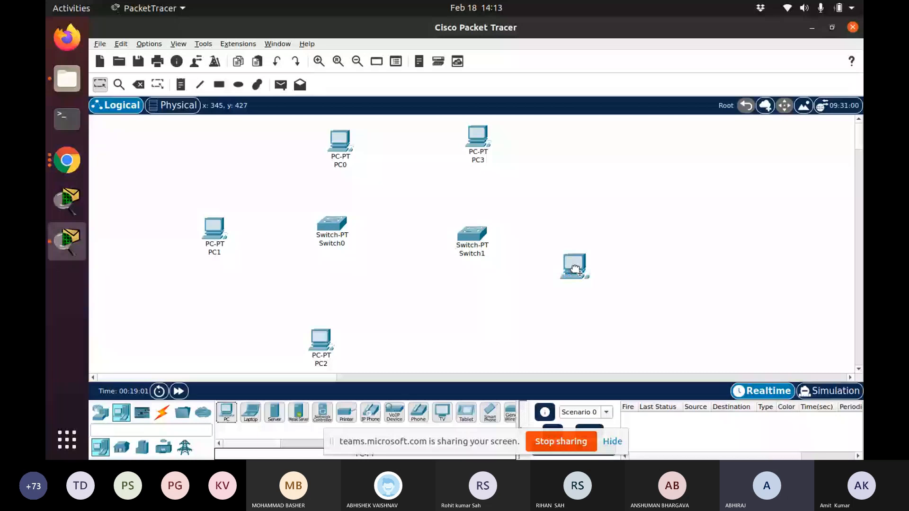
pyautogui.click(591, 239)
pyautogui.click(477, 349)
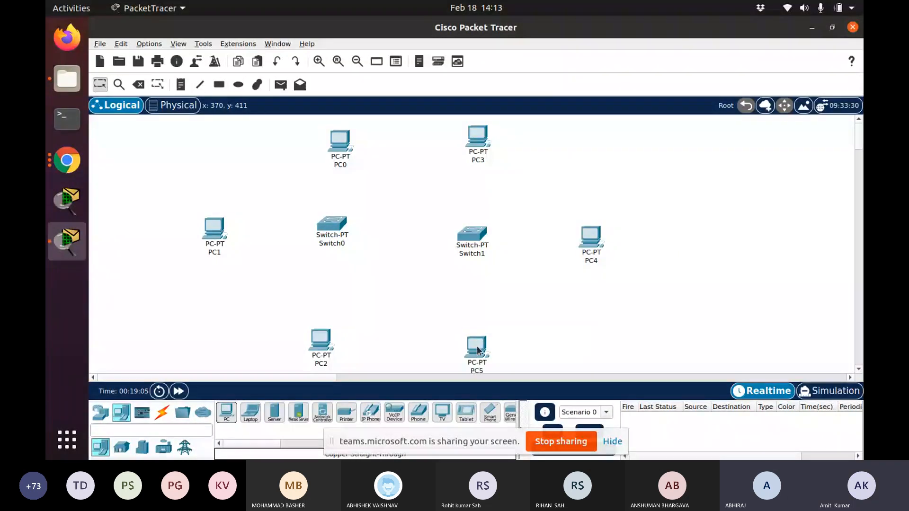
pyautogui.click(163, 413)
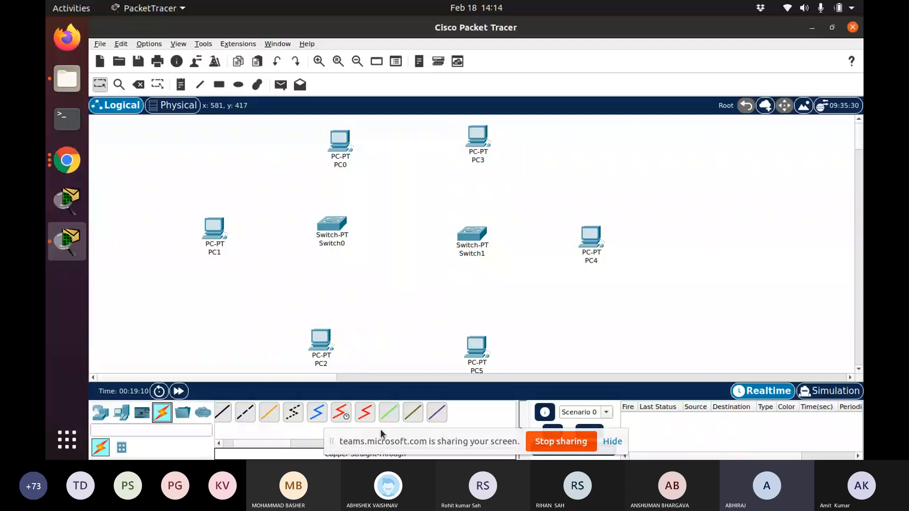
pyautogui.moveTo(381, 429); pyautogui.dragTo(656, 428)
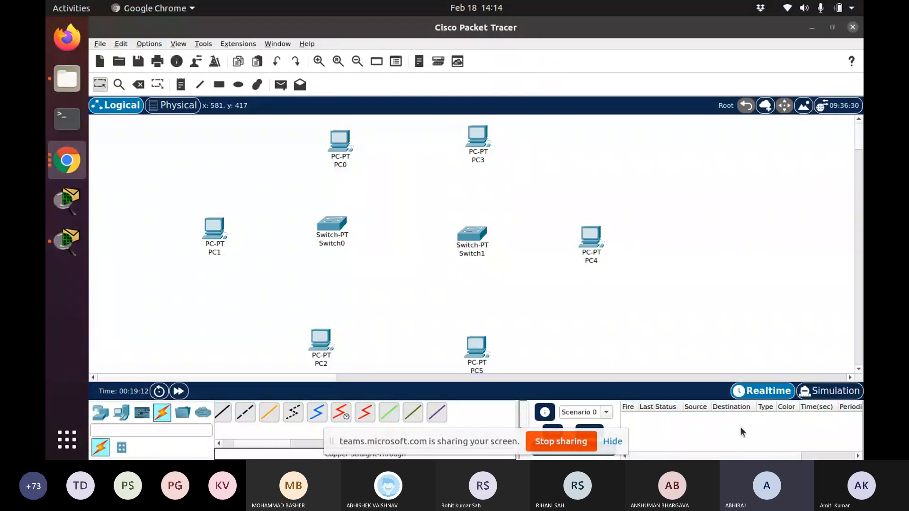
pyautogui.moveTo(467, 428); pyautogui.dragTo(672, 402)
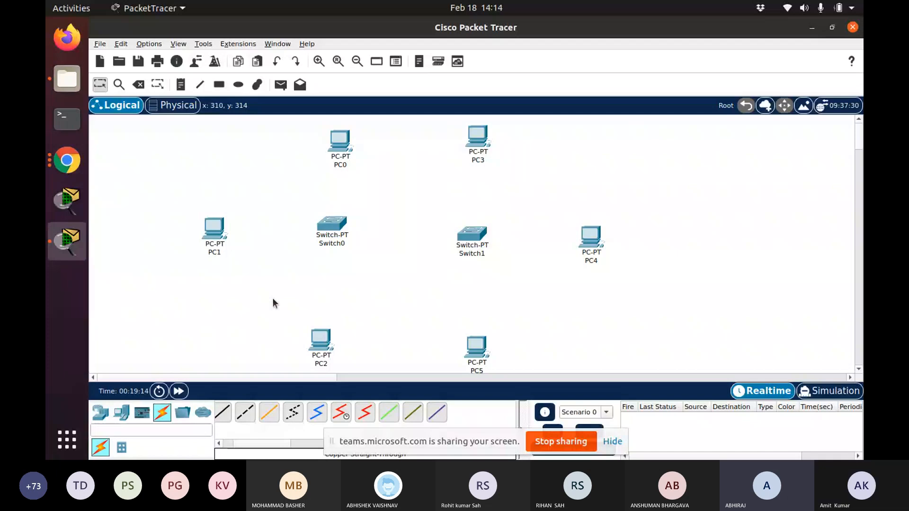
pyautogui.click(222, 413)
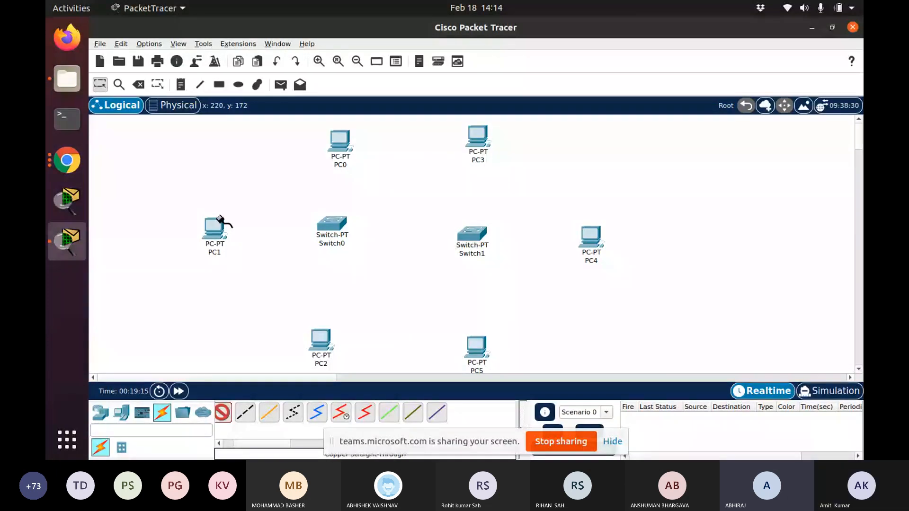
pyautogui.click(219, 223)
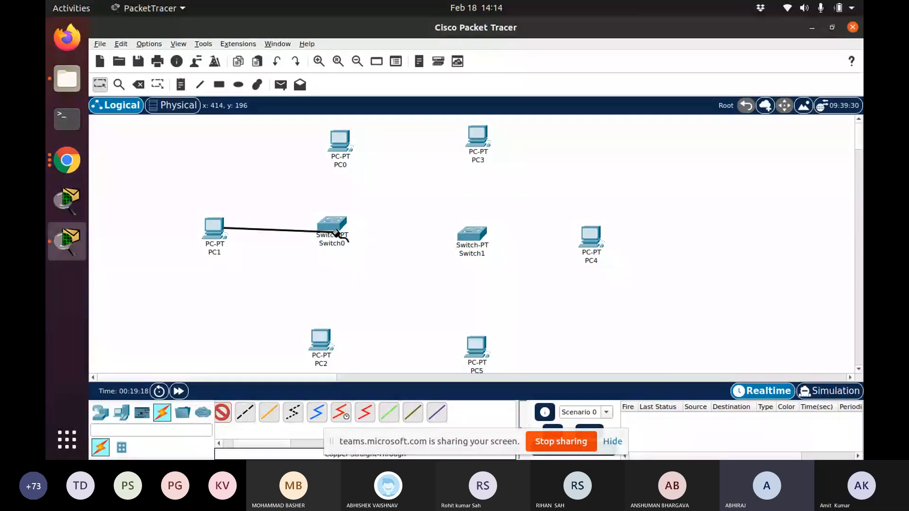
pyautogui.click(332, 231)
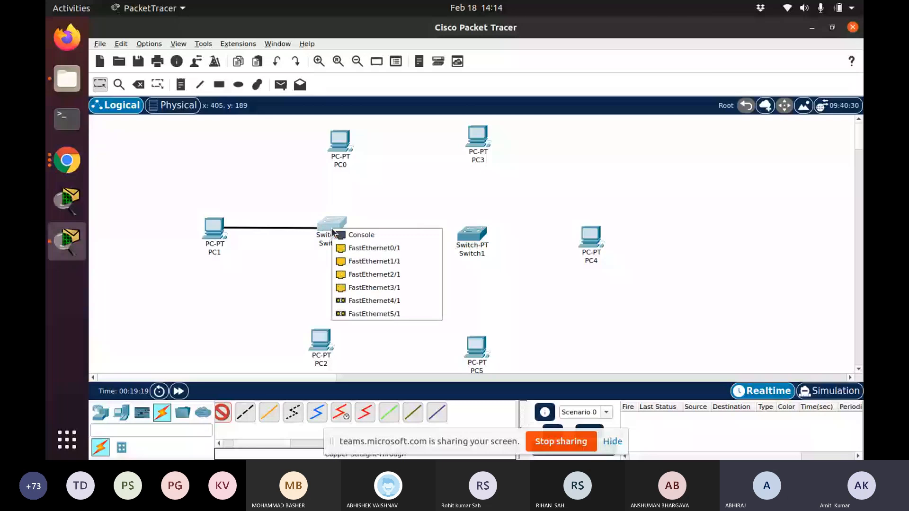
pyautogui.click(262, 278)
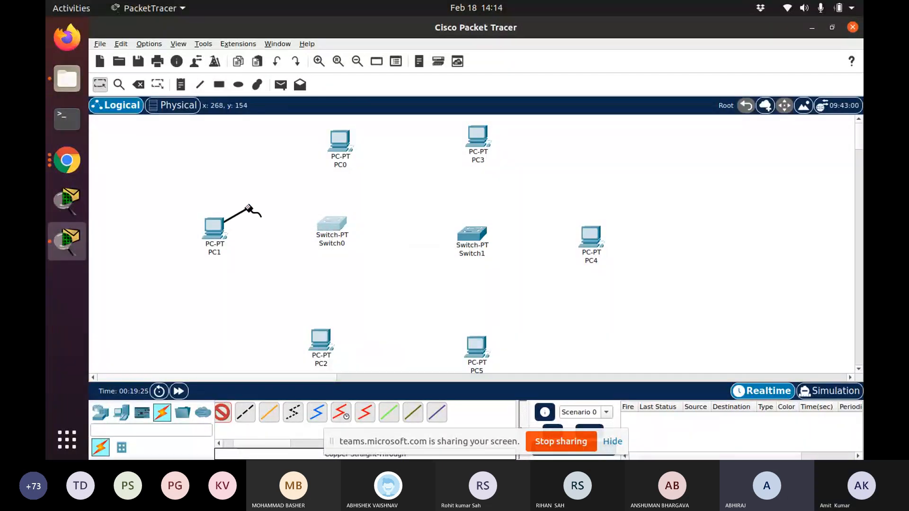
pyautogui.click(210, 412)
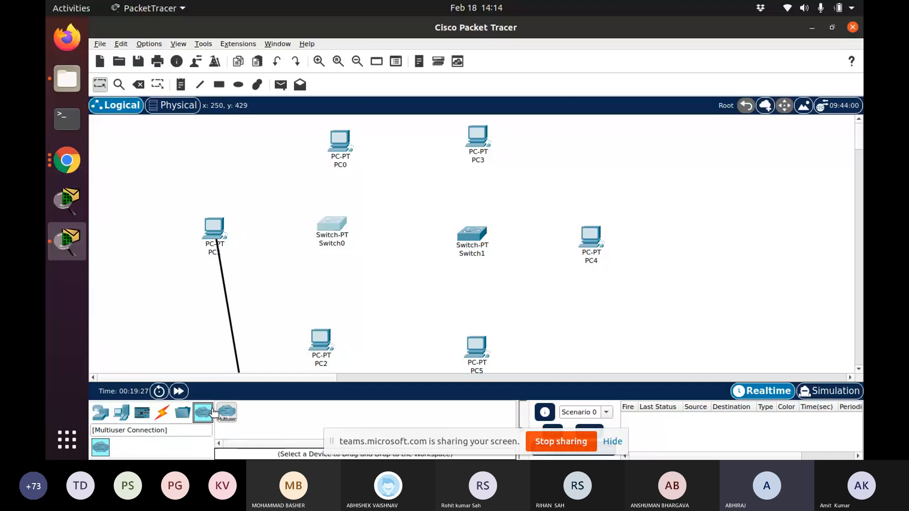
pyautogui.click(163, 414)
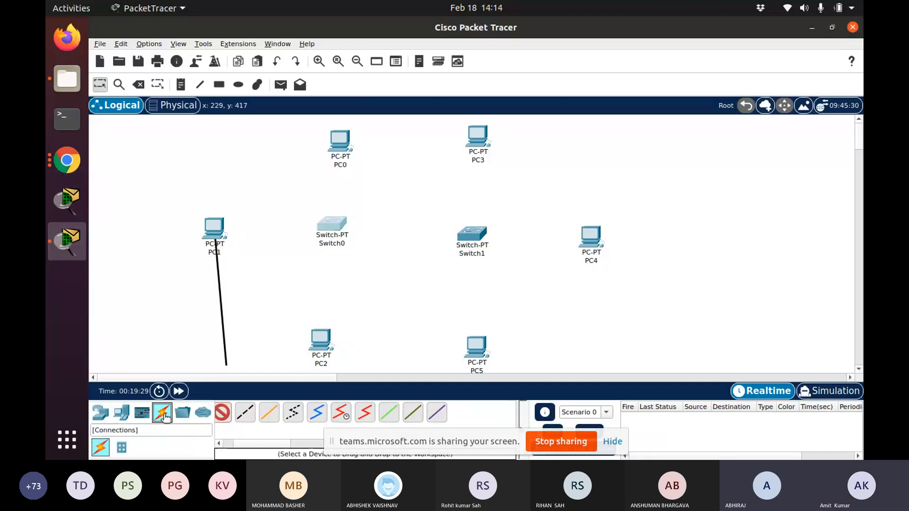
pyautogui.click(223, 412)
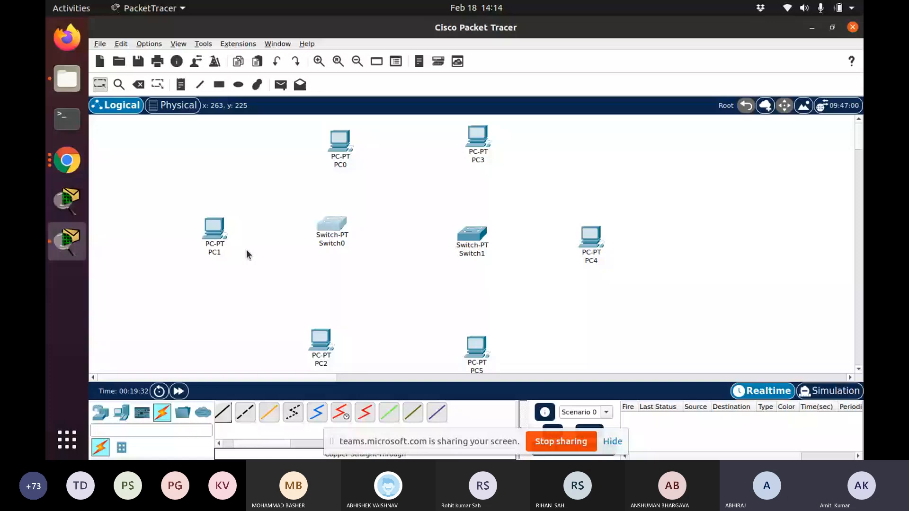
# - Connect PC0's FastEthernet0 port to Switch0's FastEthernet0/1 port with a copper straight-through cable
pyautogui.click(222, 412)
pyautogui.click(345, 142)
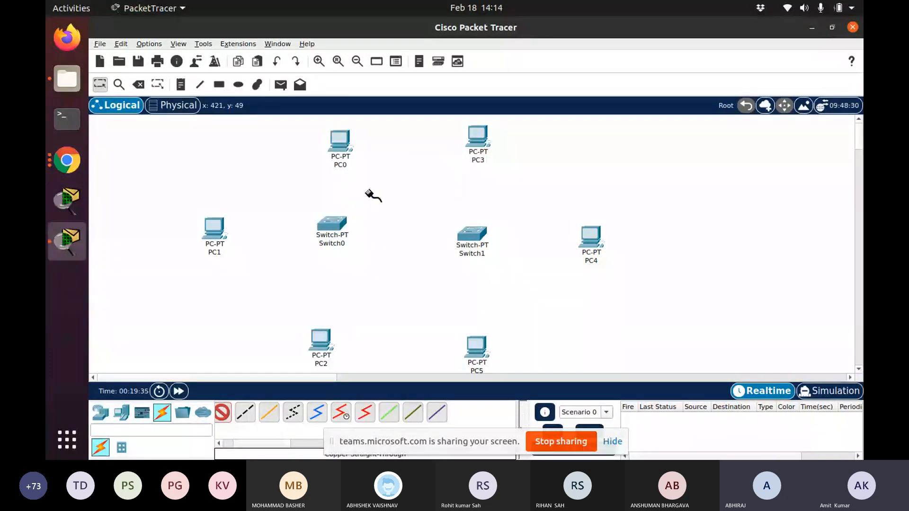
pyautogui.click(337, 226)
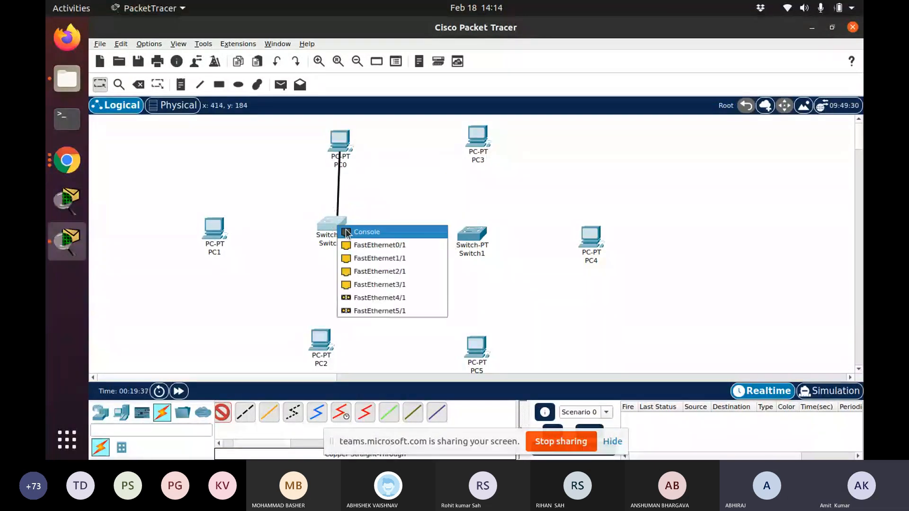
pyautogui.click(374, 244)
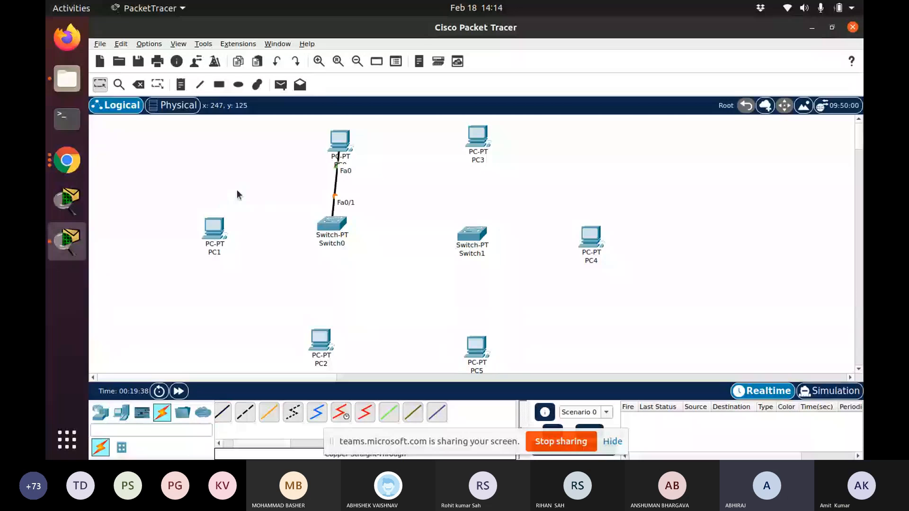
# - Connect PC1's FastEthernet0 port to Switch0's FastEthernet1/1 port with a copper straight-through cable
pyautogui.click(222, 418)
pyautogui.click(210, 238)
pyautogui.click(250, 286)
pyautogui.click(334, 225)
pyautogui.click(353, 254)
# - Connect PC2's FastEthernet0 port to Switch0's FastEthernet2/1 port with a copper straight-through cable and align PC2 directly beneath the switch
pyautogui.click(221, 413)
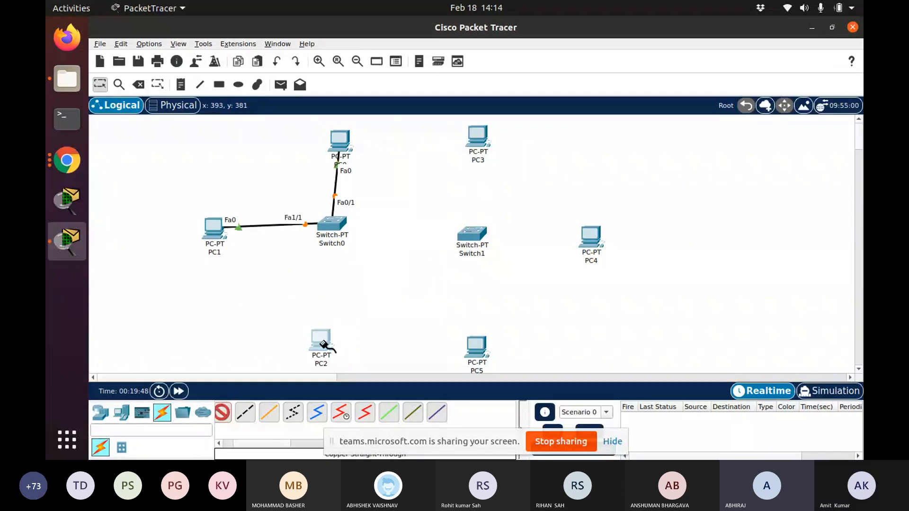
pyautogui.click(322, 340)
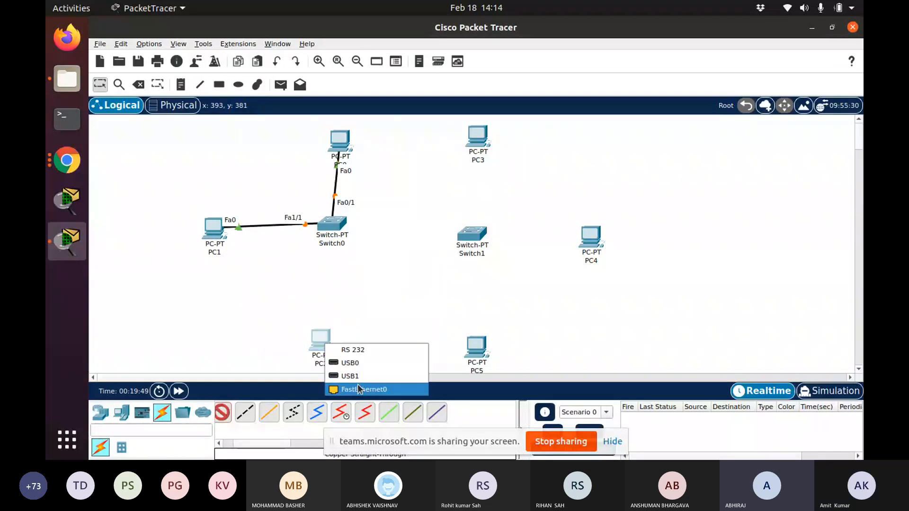
pyautogui.click(359, 389)
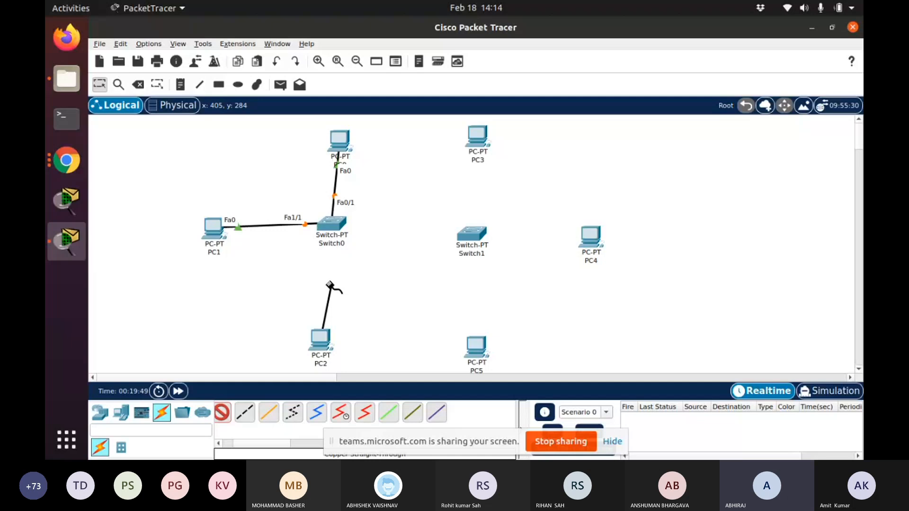
pyautogui.click(330, 223)
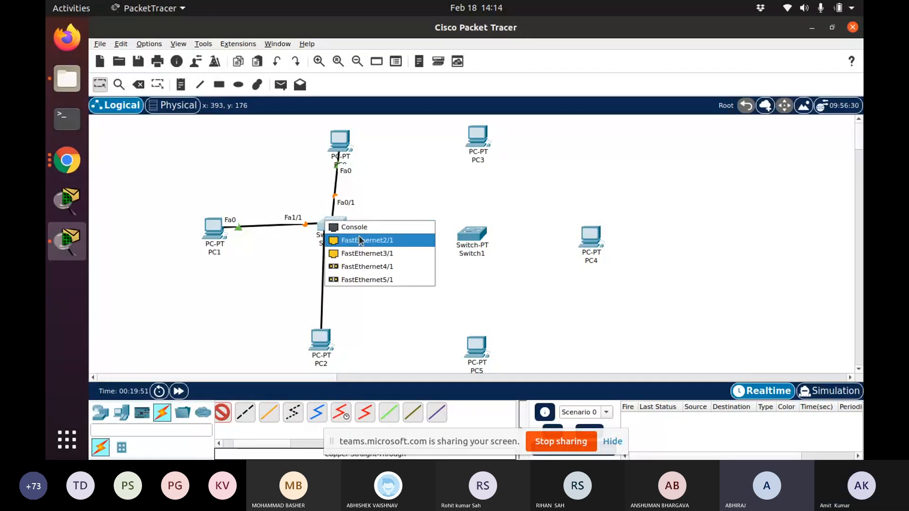
pyautogui.click(360, 240)
pyautogui.moveTo(324, 342)
pyautogui.mouseDown()
pyautogui.moveTo(343, 342)
pyautogui.moveTo(336, 344)
pyautogui.mouseUp()
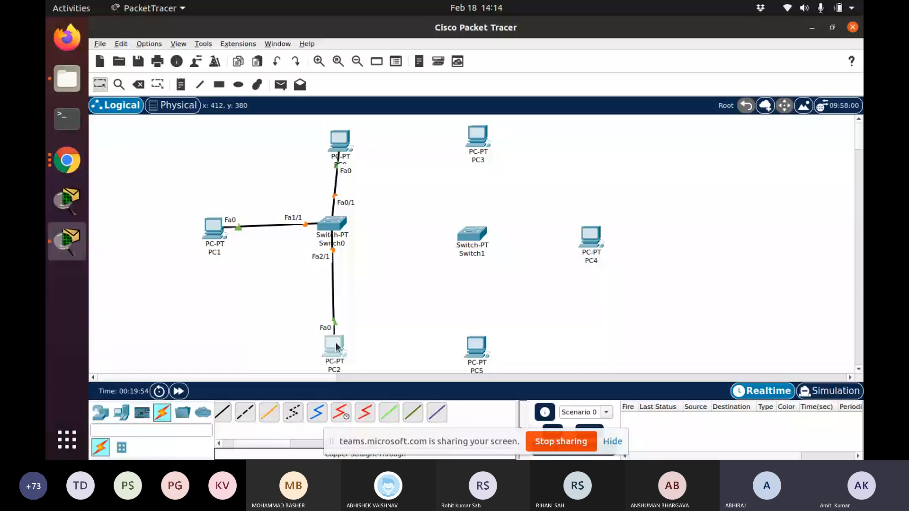
# - Connect PC3's FastEthernet0 port to Switch1's FastEthernet0/1 port with a copper straight-through cable
pyautogui.click(477, 139)
pyautogui.click(487, 145)
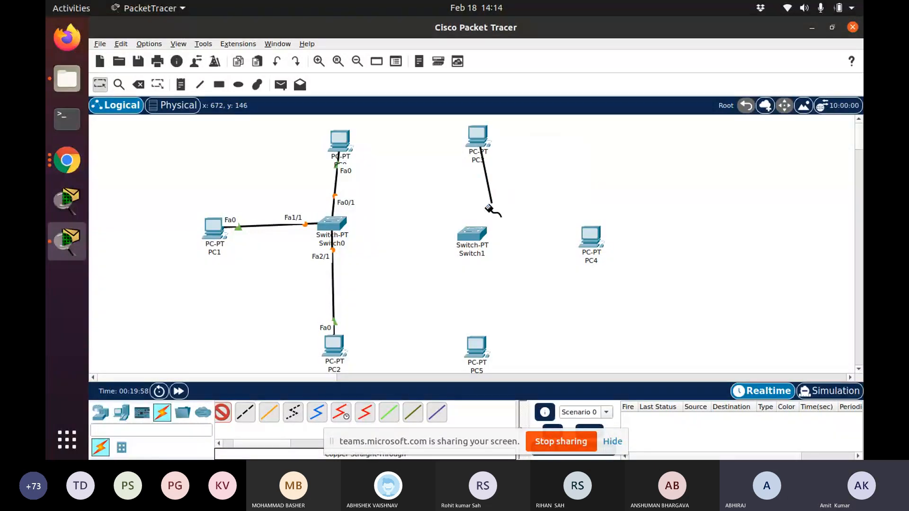
pyautogui.click(478, 236)
pyautogui.click(514, 257)
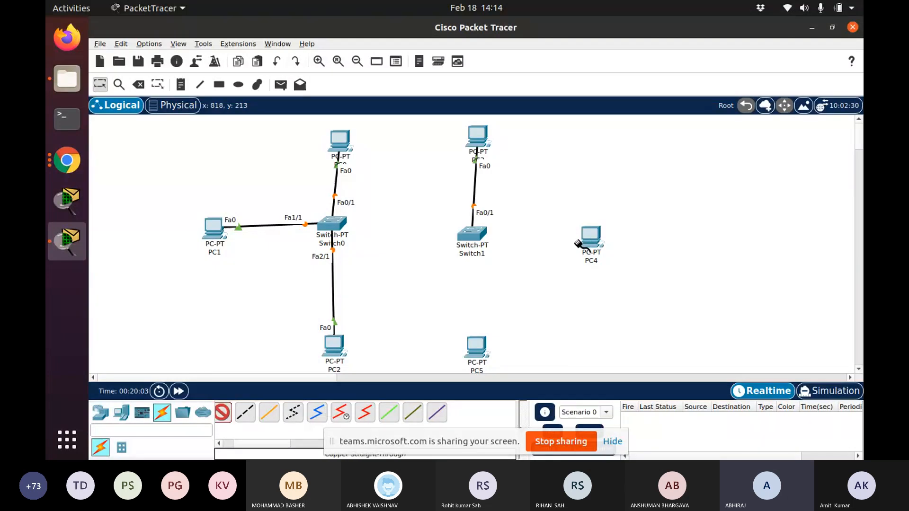
# - Connect PC4's FastEthernet0 port to Switch1's FastEthernet1/1 port with a copper straight-through cable
pyautogui.click(588, 237)
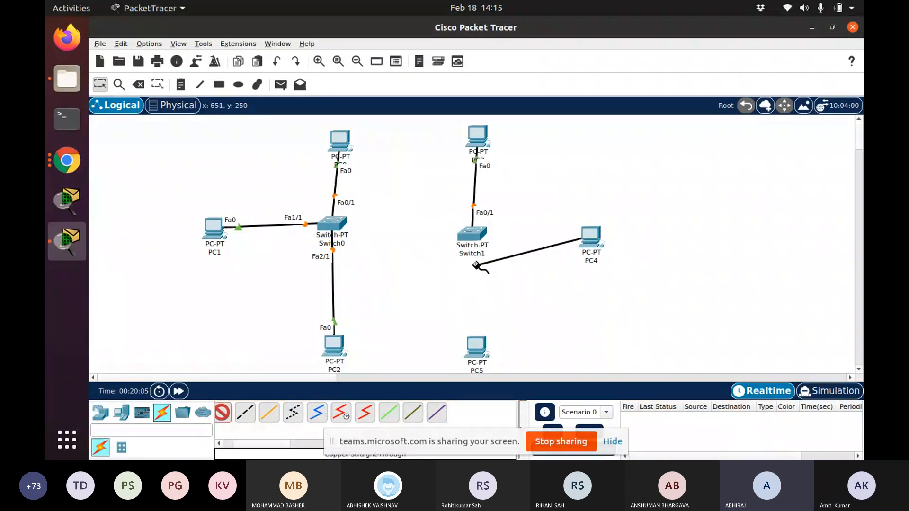
pyautogui.click(479, 236)
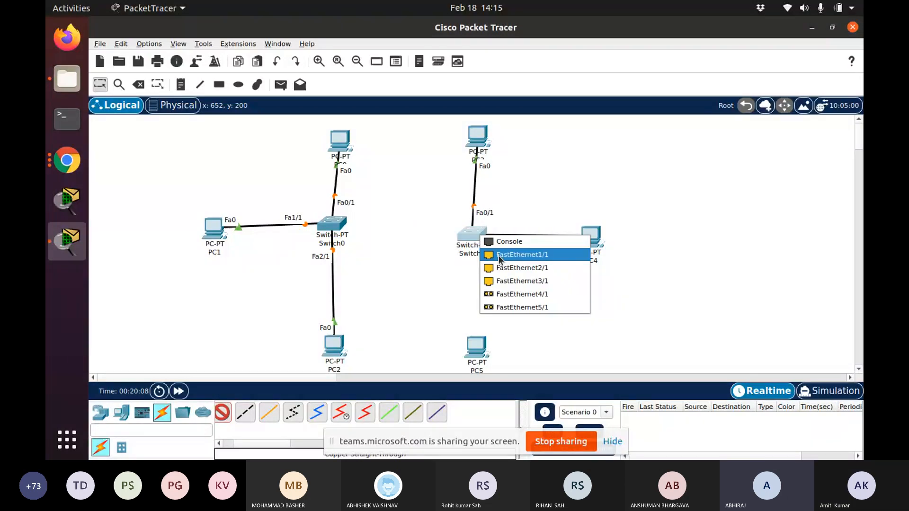
pyautogui.click(521, 266)
# - Connect PC5's FastEthernet0 port to Switch1's FastEthernet2/1 port with a copper straight-through cable, and shift Switch0 slightly to level its cable to PC1
pyautogui.click(475, 347)
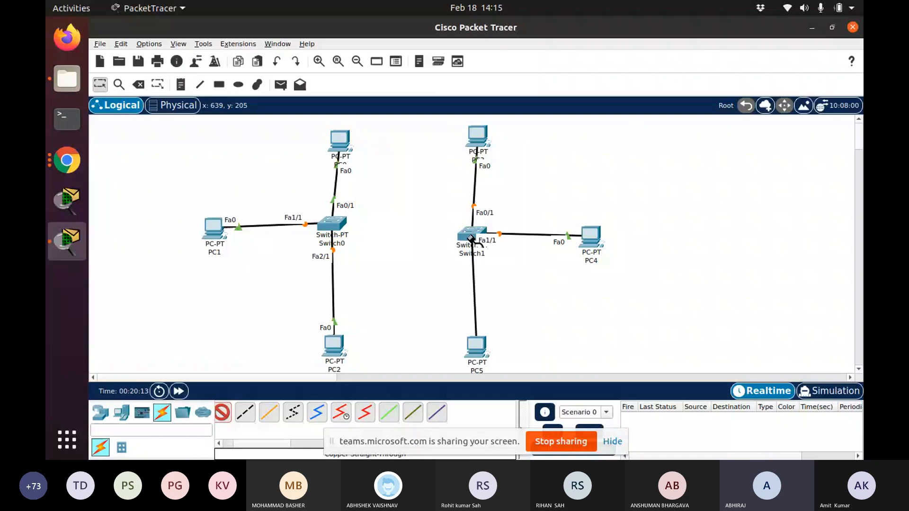
pyautogui.click(472, 238)
pyautogui.click(498, 258)
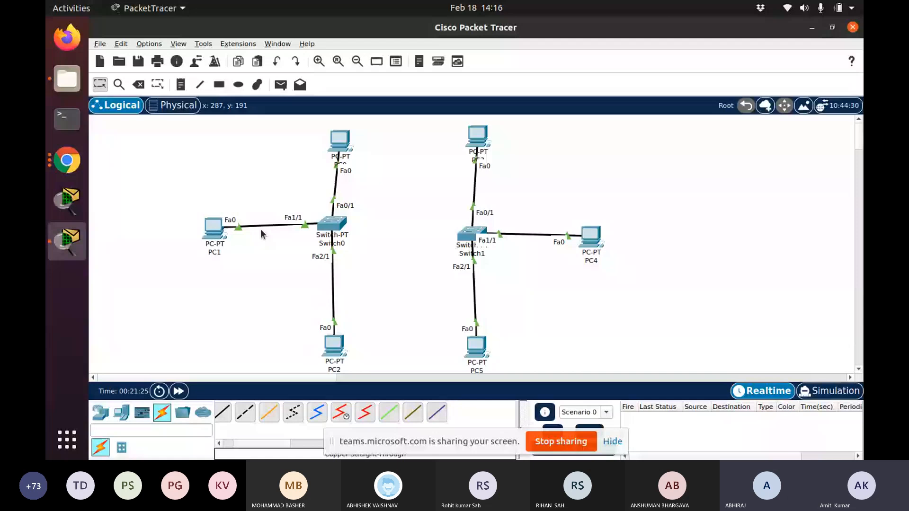
pyautogui.moveTo(336, 226)
pyautogui.mouseDown()
pyautogui.moveTo(360, 232)
pyautogui.moveTo(341, 230)
pyautogui.mouseUp()
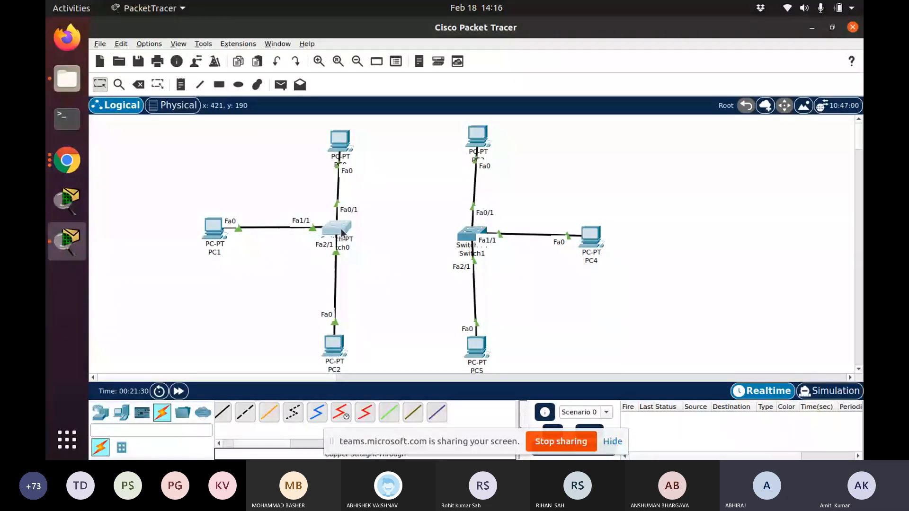
# - Give PC0 the static IPv4 address 192.168.1.2 with mask 255.255.255.0 and default gateway 192.168.1.1, and close its window
pyautogui.click(343, 147)
pyautogui.click(437, 145)
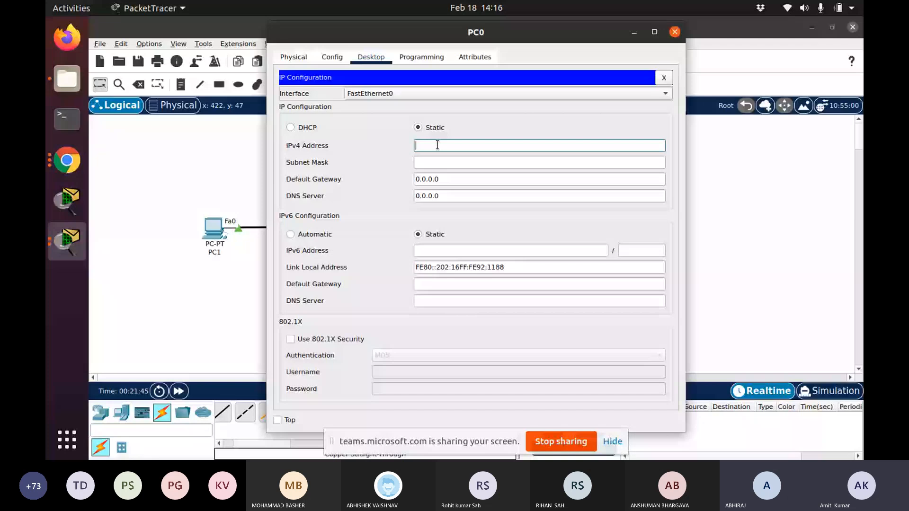
pyautogui.write('192.168.')
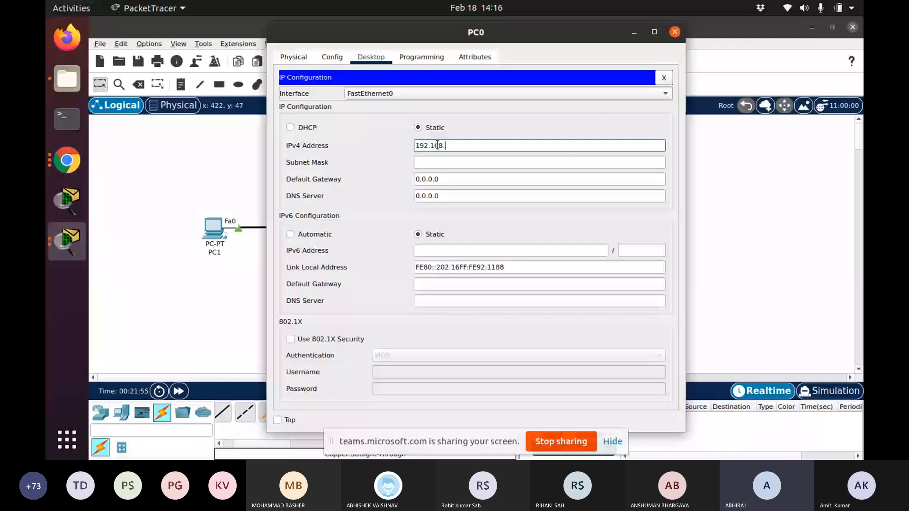
pyautogui.write('1.2')
pyautogui.press('Tab')
pyautogui.press('Tab')
pyautogui.write('1')
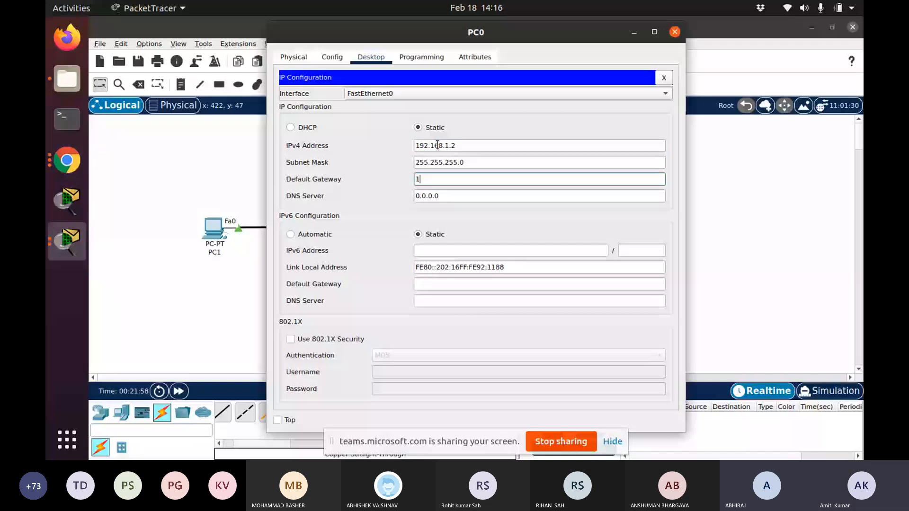
pyautogui.write('92.168.1.1')
pyautogui.press('Tab')
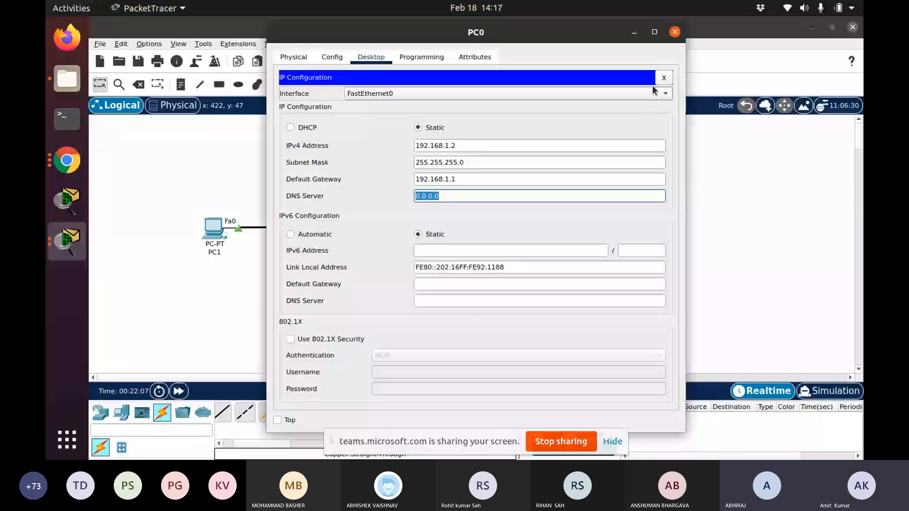
pyautogui.press('Tab')
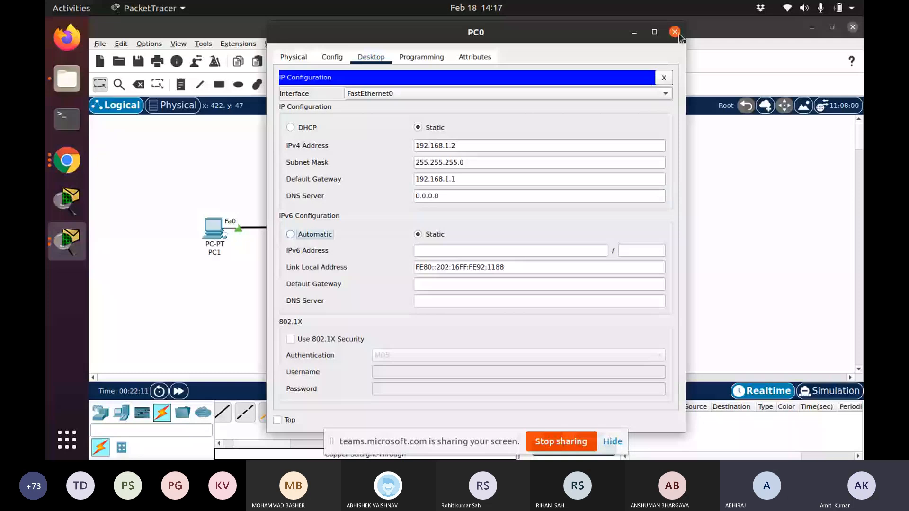
pyautogui.click(677, 33)
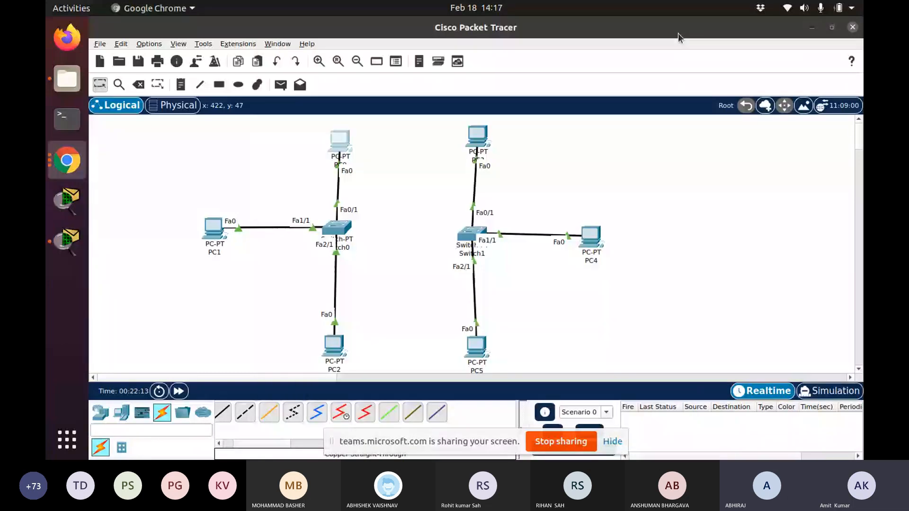
# - Give PC1 the static IPv4 address 192.168.1.3 with mask 255.255.255.0 and default gateway 192.168.1.1, and close its window
pyautogui.click(214, 229)
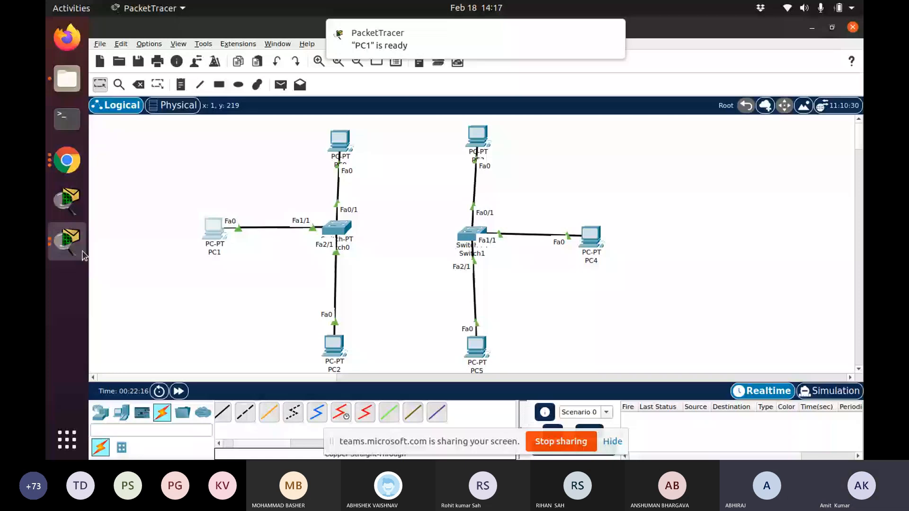
pyautogui.click(81, 251)
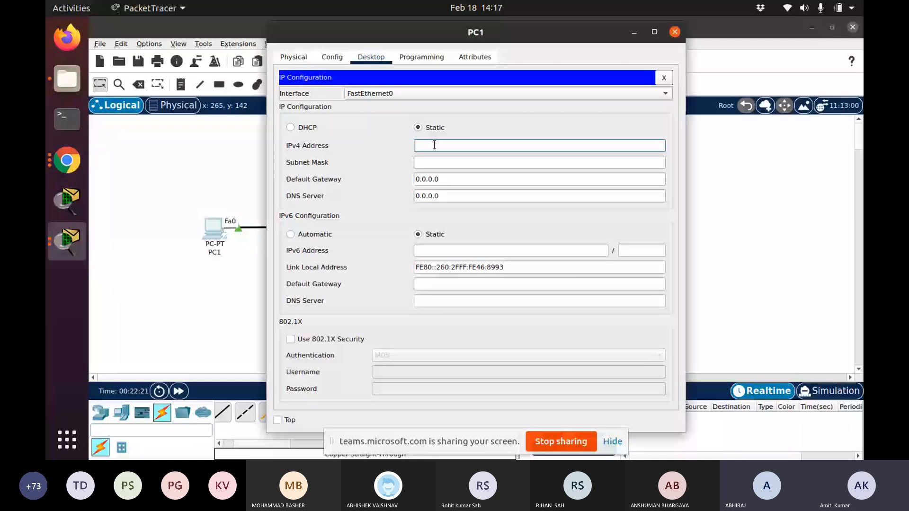
pyautogui.write('192.168.1.3')
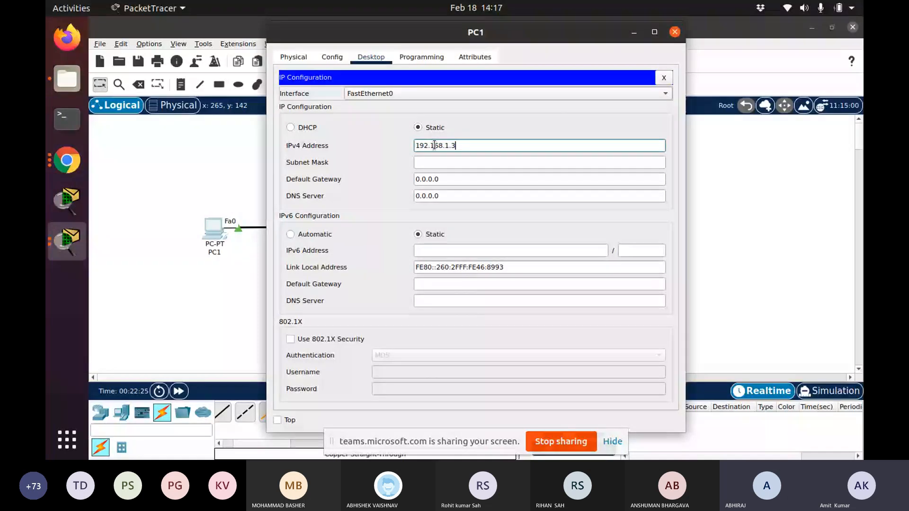
pyautogui.press('Tab')
pyautogui.press('Tab')
pyautogui.write('19')
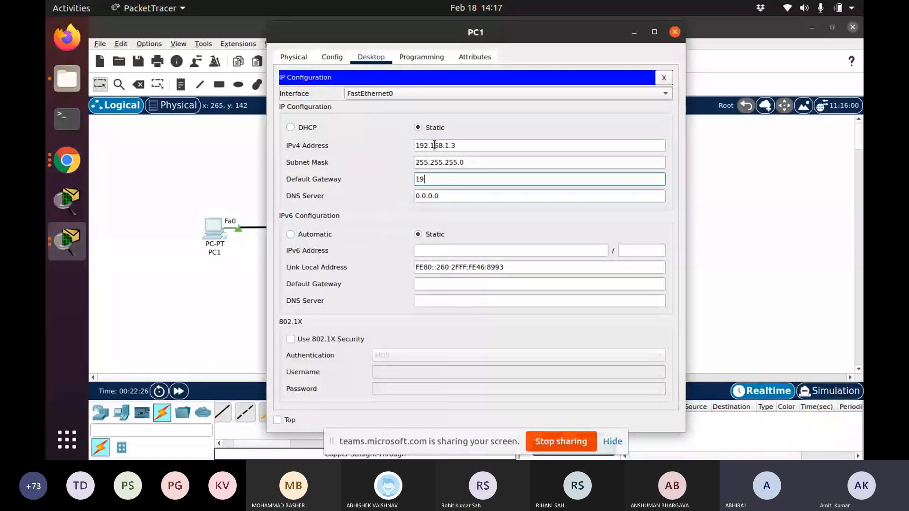
pyautogui.write('2.168.1.1')
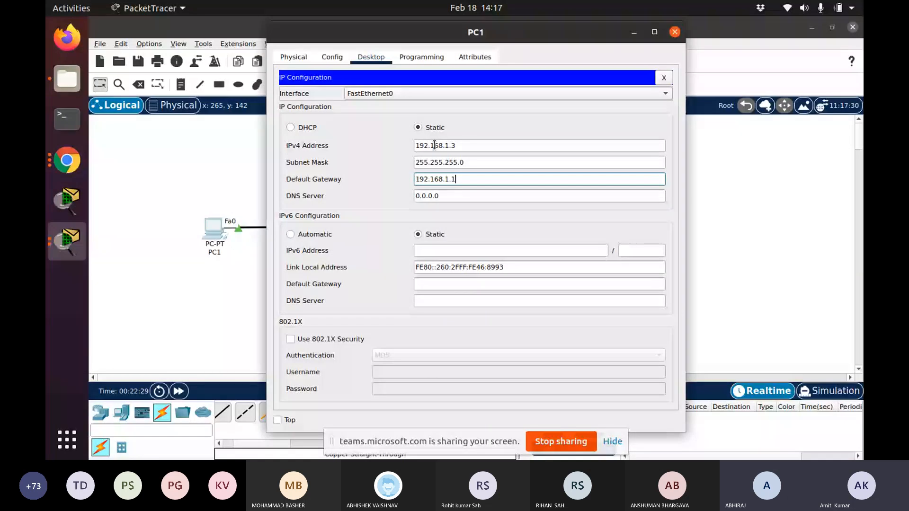
pyautogui.press('Tab')
pyautogui.press('Tab')
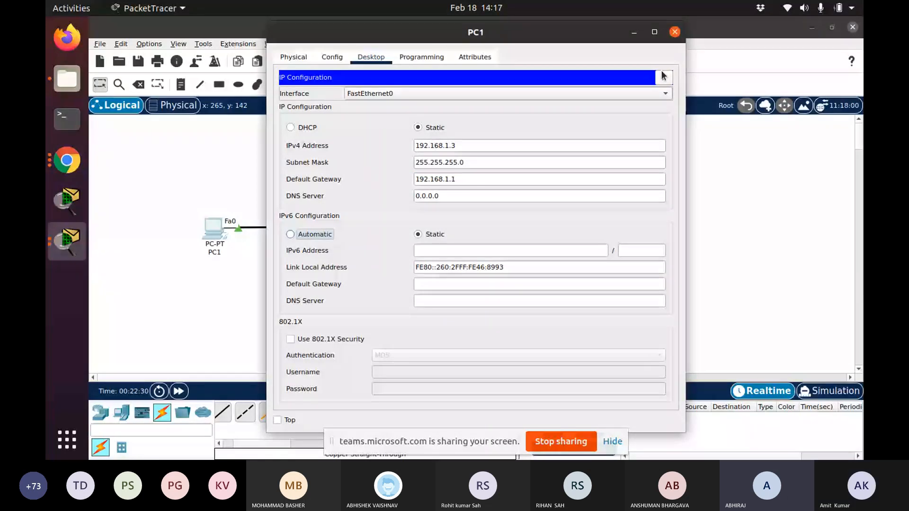
pyautogui.click(674, 31)
# - Give PC2 the static IPv4 address 192.168.1.4 with mask 255.255.255.0 and default gateway 192.168.1.1, and close its window
pyautogui.click(334, 347)
pyautogui.click(385, 32)
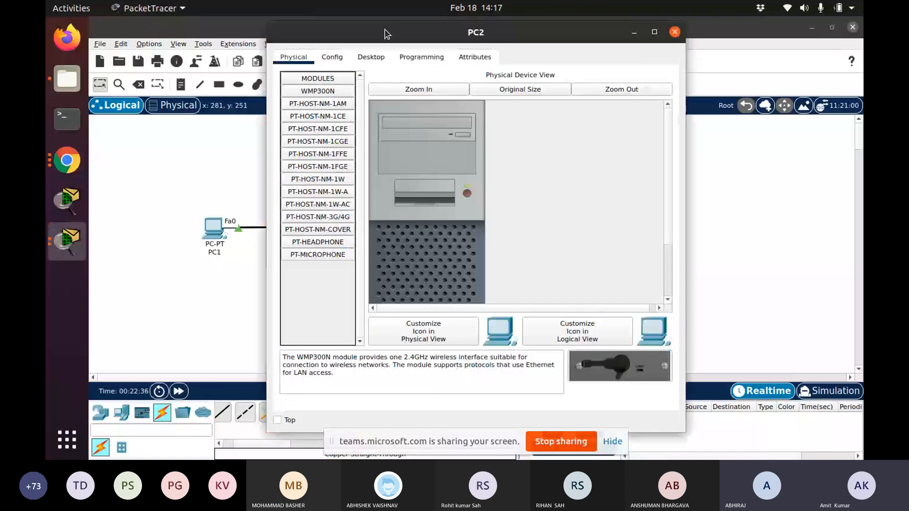
pyautogui.click(371, 57)
pyautogui.click(308, 97)
pyautogui.click(423, 146)
pyautogui.write('192')
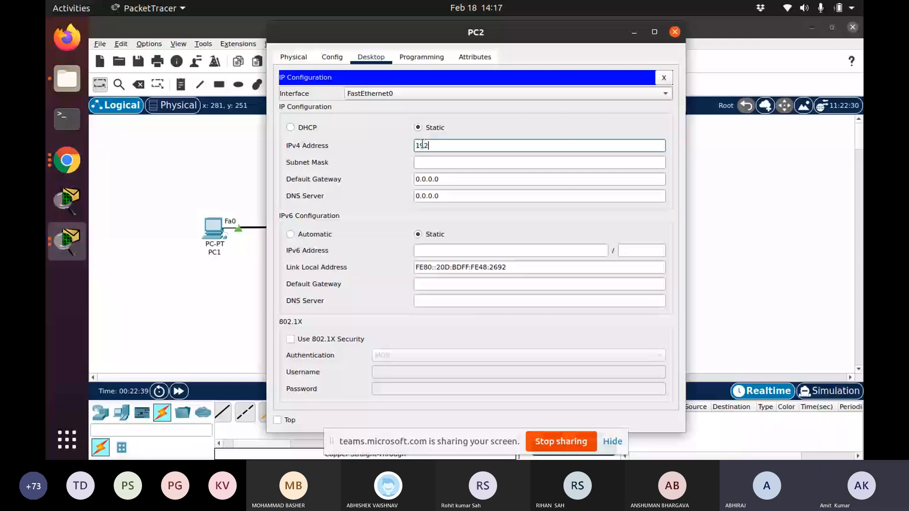
pyautogui.write('.168.1.4')
pyautogui.press('Tab')
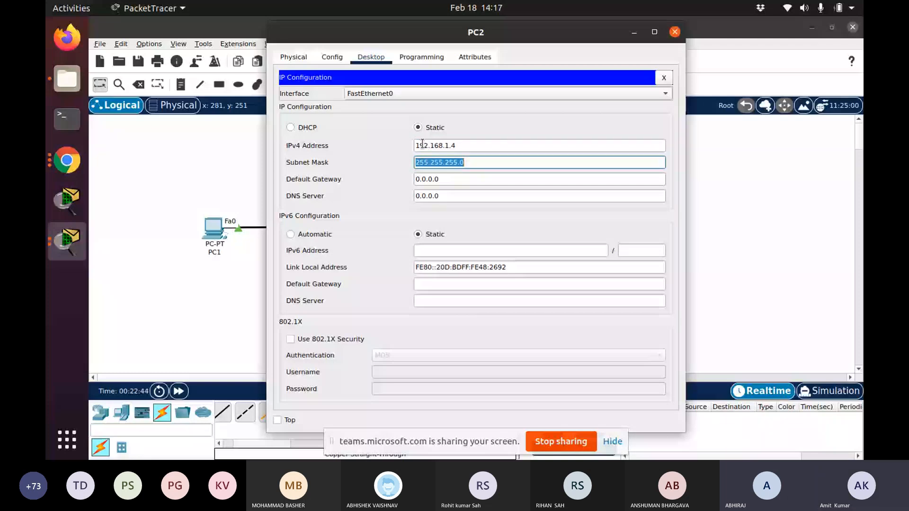
pyautogui.press('Tab')
pyautogui.write('192')
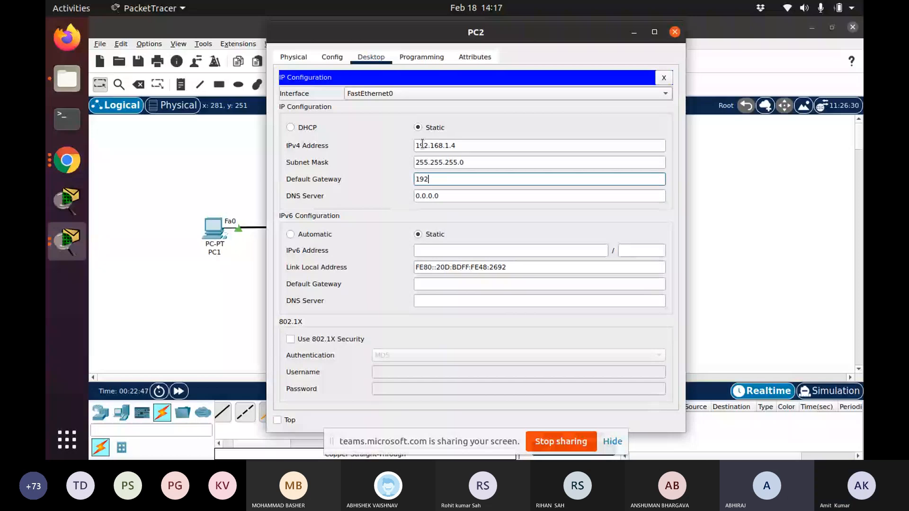
pyautogui.write('.168.1.1')
pyautogui.press('Tab')
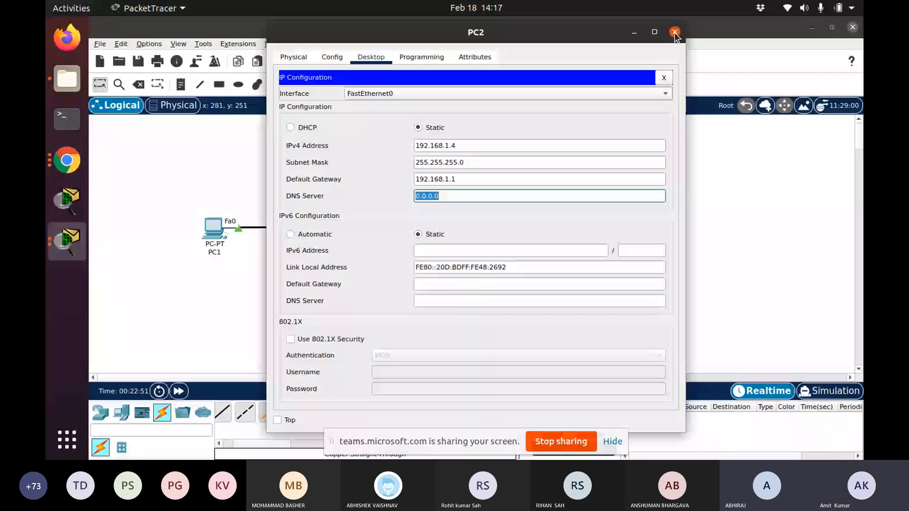
pyautogui.click(674, 32)
# - Give PC3 the static IPv4 address 192.168.1.5 with mask 255.255.255.0 and default gateway 192.168.1.1
pyautogui.click(346, 140)
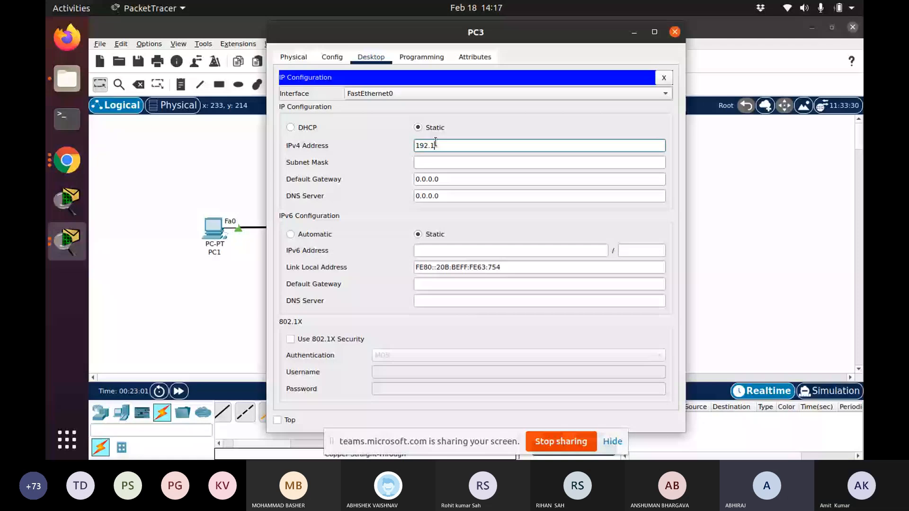
pyautogui.write('68.1.5')
pyautogui.press('Tab')
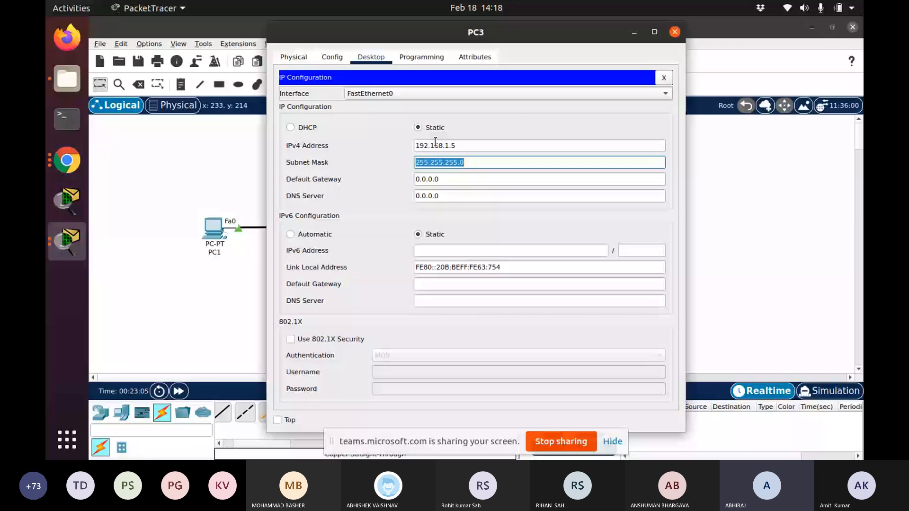
pyautogui.press('Tab')
pyautogui.write('192.168.1.1')
pyautogui.press('Tab')
pyautogui.press('Tab')
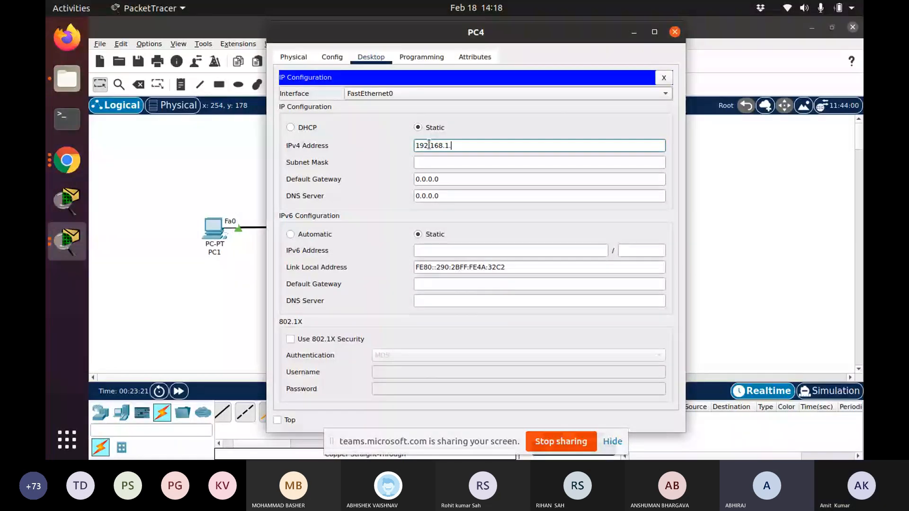
# - Give PC4 the static IPv4 address 192.168.1.6 with mask 255.255.255.0 and default gateway 192.168.1.1, and close its window
pyautogui.write('6')
pyautogui.press('Tab')
pyautogui.press('Tab')
pyautogui.write('192.1')
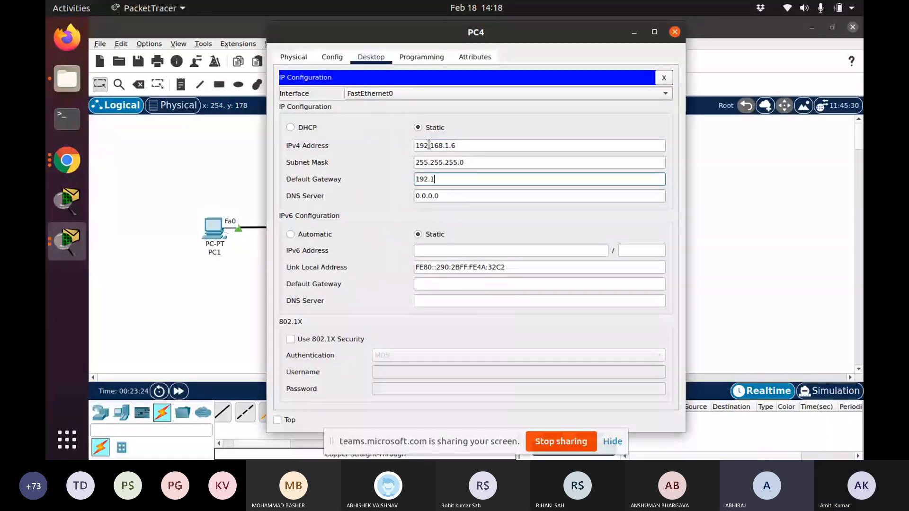
pyautogui.write('68.1.1')
pyautogui.press('Tab')
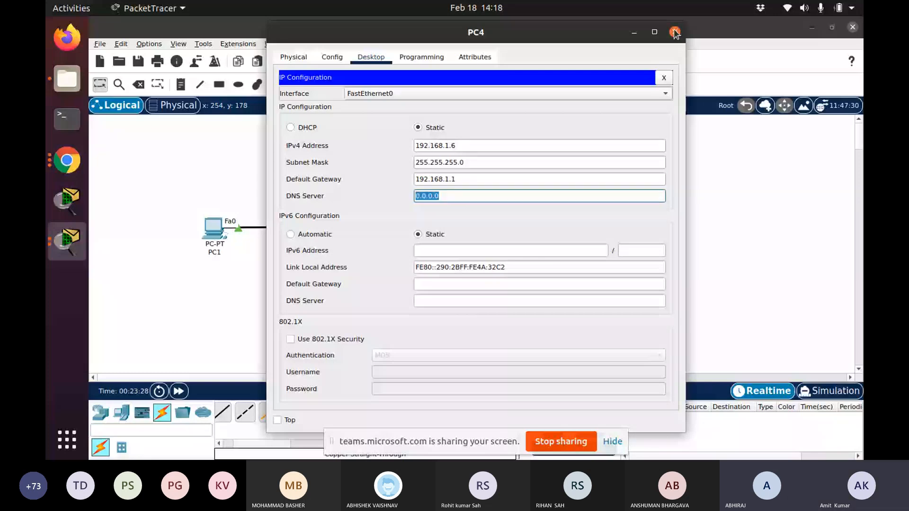
pyautogui.click(674, 31)
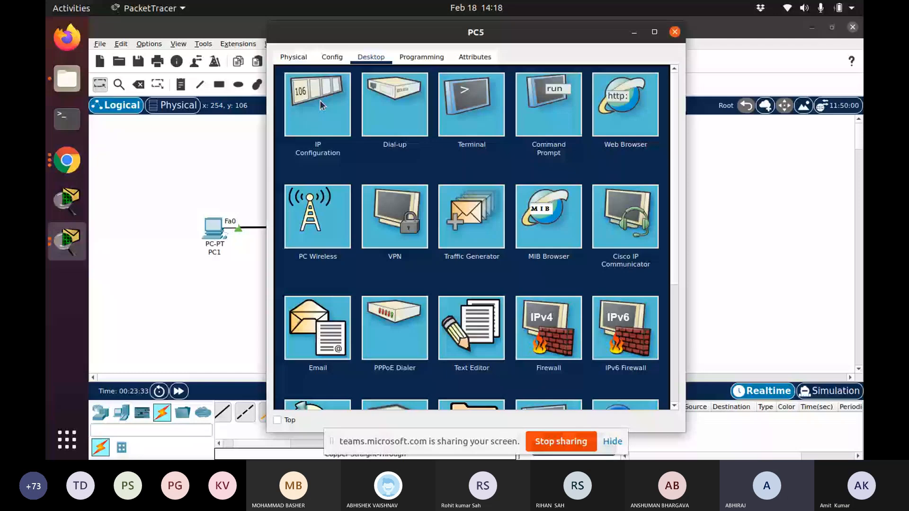
# - Give PC5 the static IPv4 address 192.168.1.7 with mask 255.255.255.0 and default gateway 192.168.1.1, and close its window
pyautogui.click(321, 105)
pyautogui.click(431, 145)
pyautogui.write('192.168.')
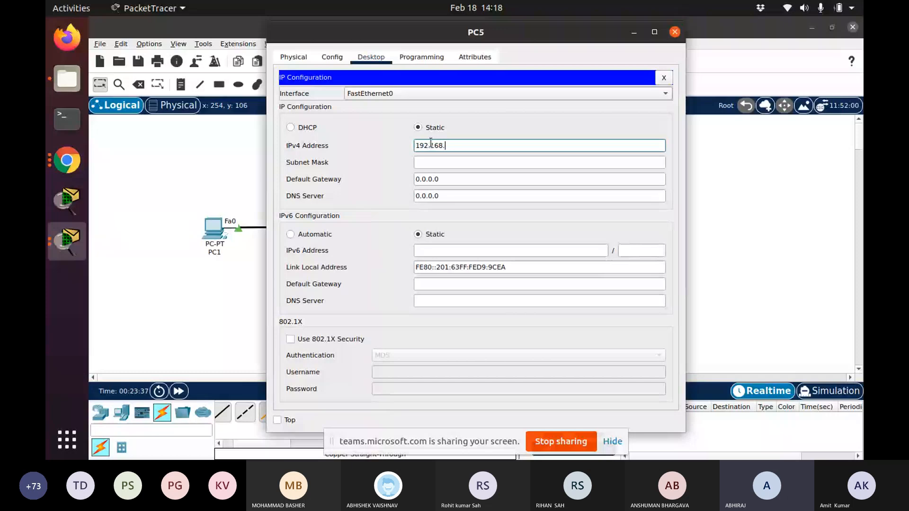
pyautogui.write('1.7')
pyautogui.press('Tab')
pyautogui.press('Tab')
pyautogui.write('192.168.1')
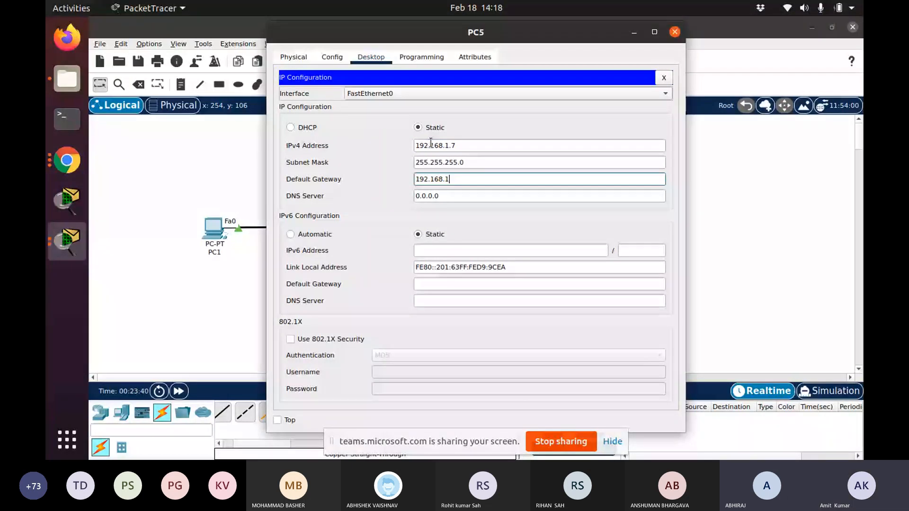
pyautogui.write('.1')
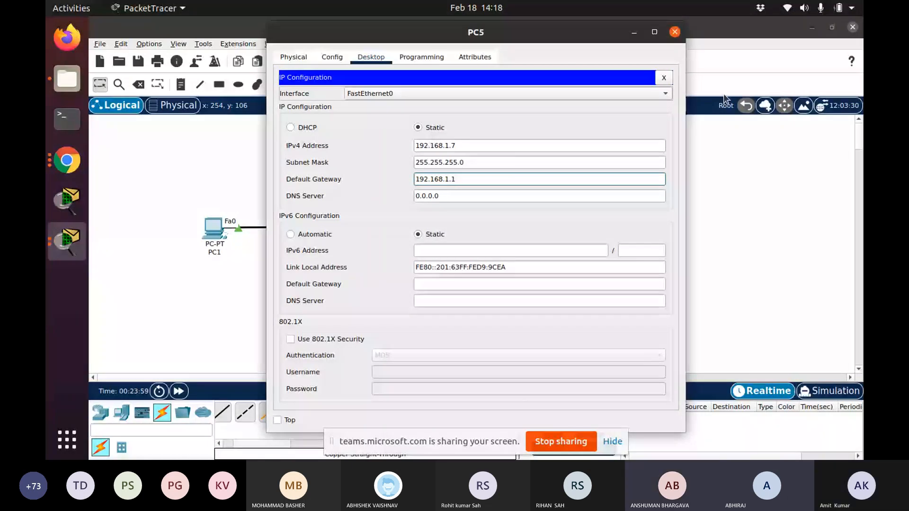
pyautogui.click(674, 32)
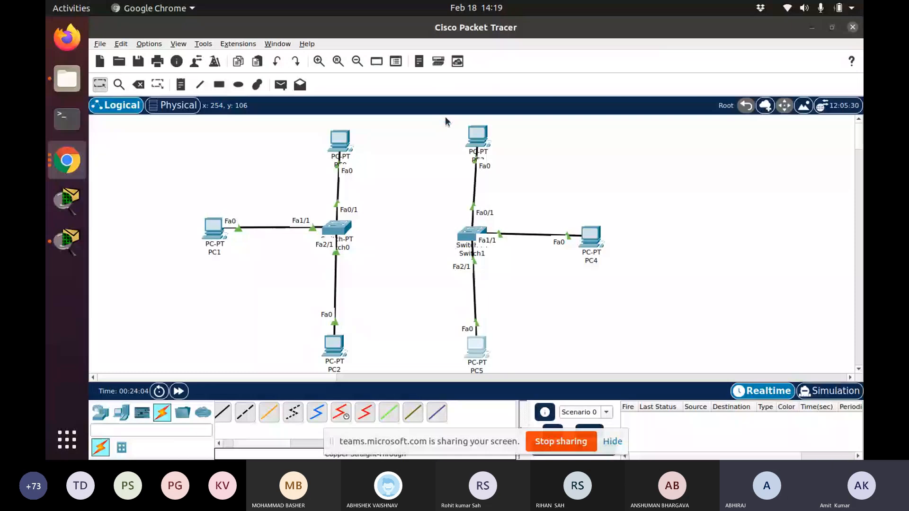
# - Open Switch0's configuration and display its VLAN database
pyautogui.click(338, 240)
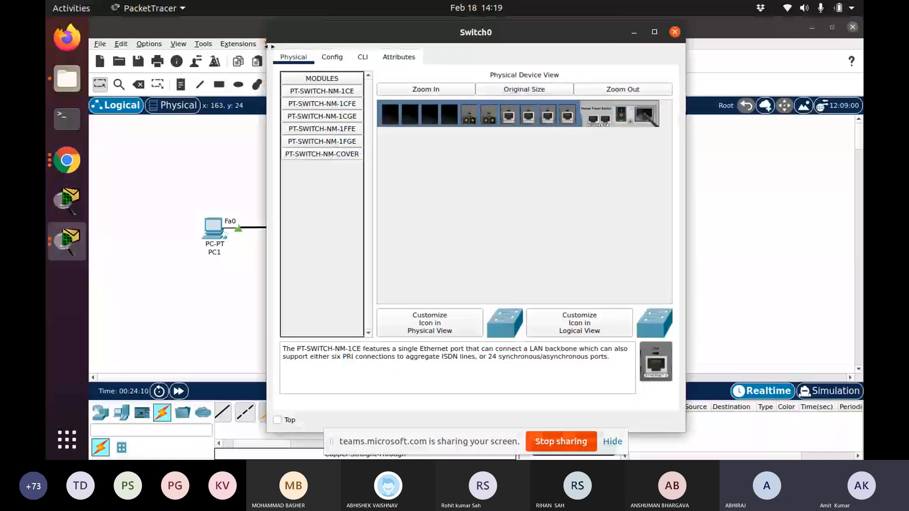
pyautogui.click(331, 57)
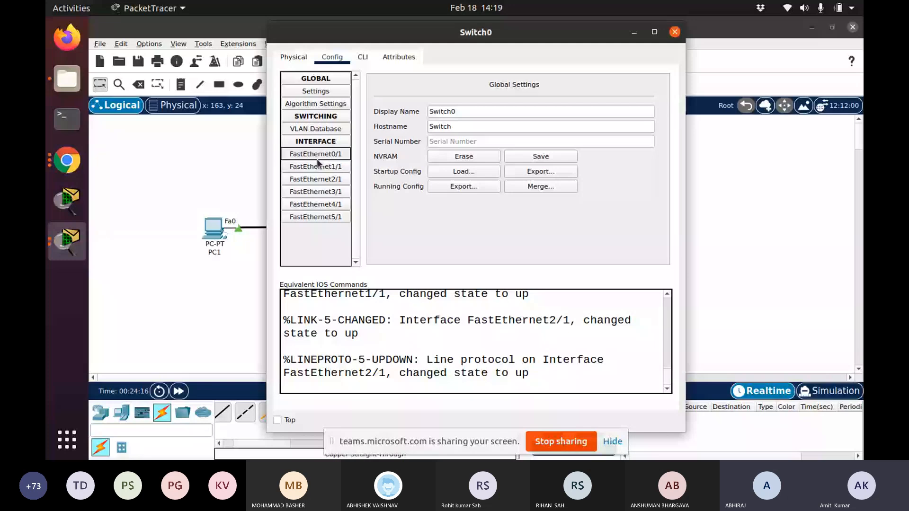
pyautogui.click(318, 129)
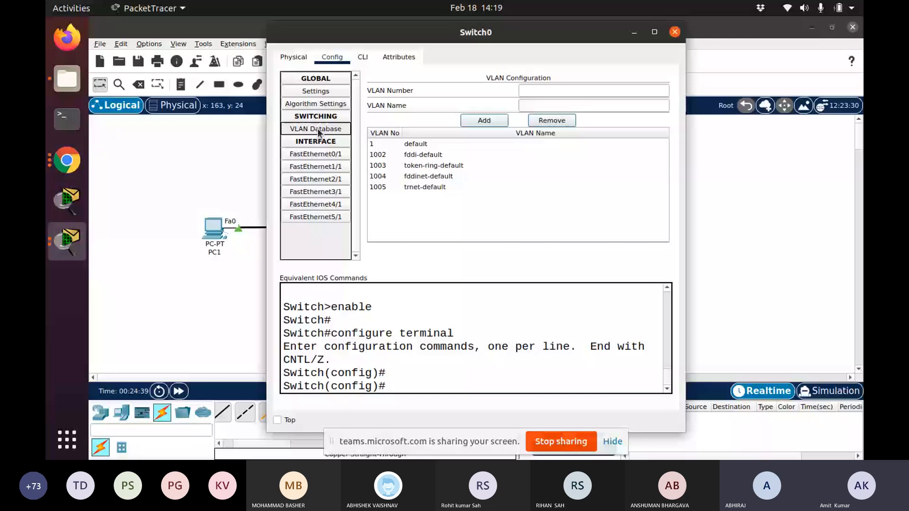
# - Exit global configuration mode in Switch0's command line to return to the privileged prompt
pyautogui.click(363, 59)
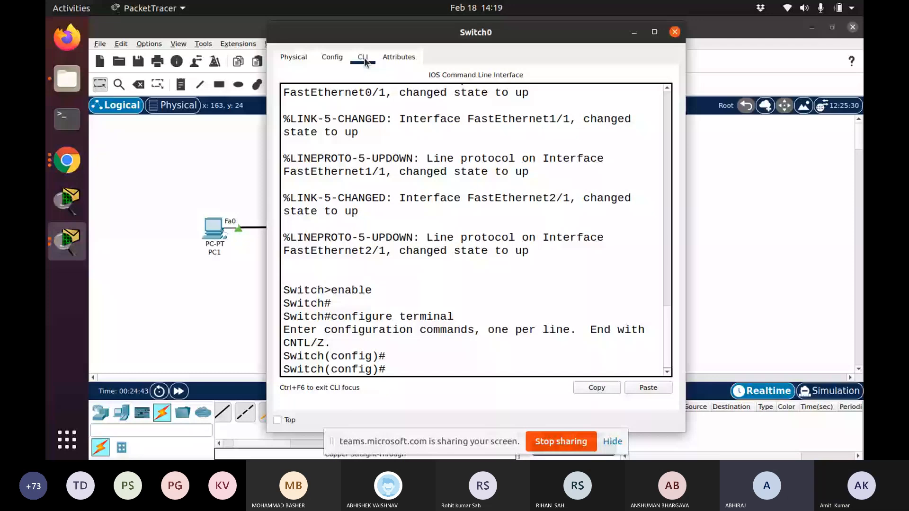
pyautogui.press('Return')
pyautogui.press('Return')
pyautogui.press('Return')
pyautogui.press('Return')
pyautogui.write('exit')
pyautogui.press('Return')
pyautogui.press('Return')
pyautogui.press('Return')
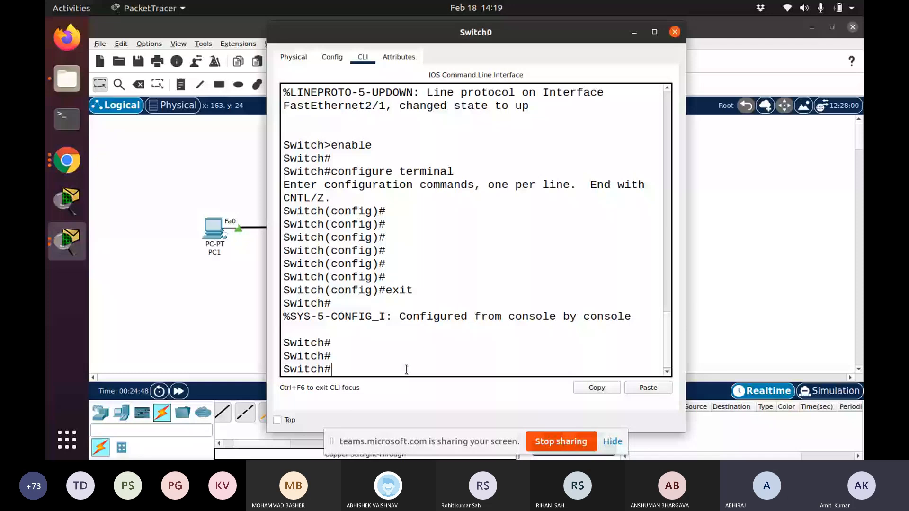
pyautogui.press('Return')
pyautogui.press('Return')
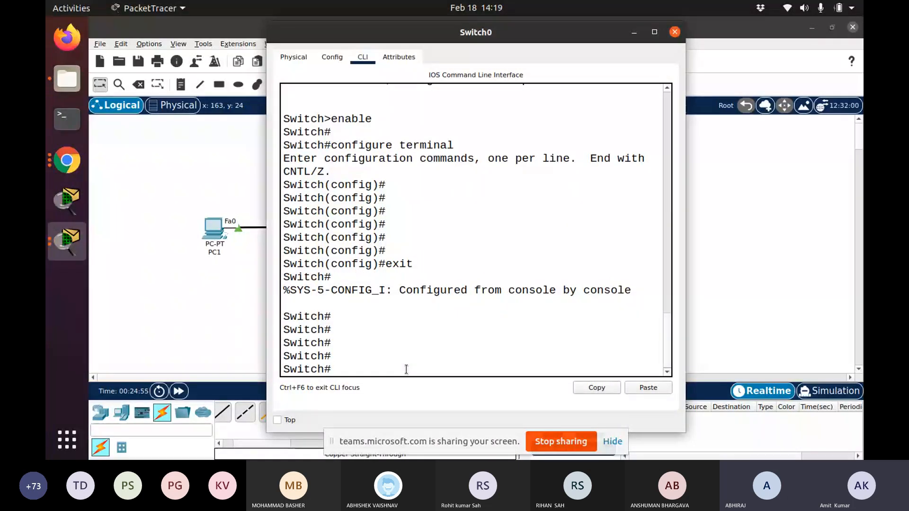
# - Run show vlan brief on Switch0, inspect the VLAN and port table enlarged, and minimize the switch window
pyautogui.write('show vlan')
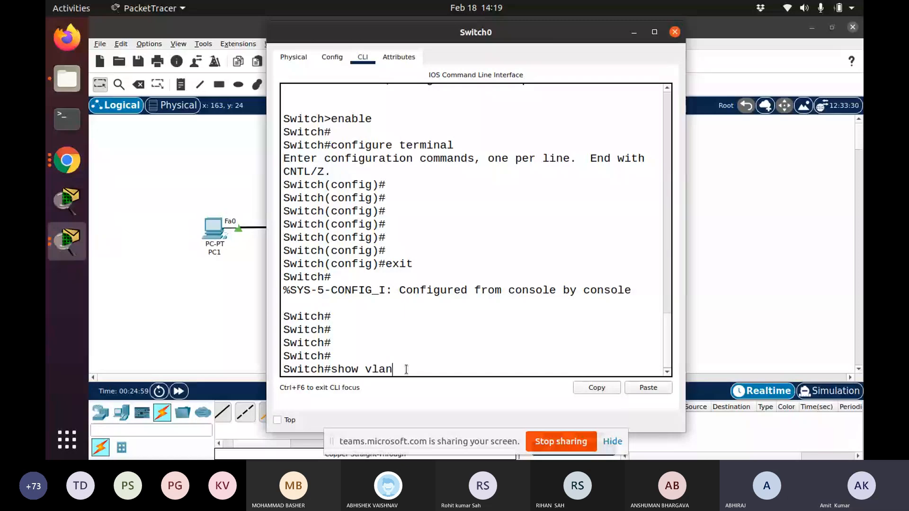
pyautogui.write(' brie')
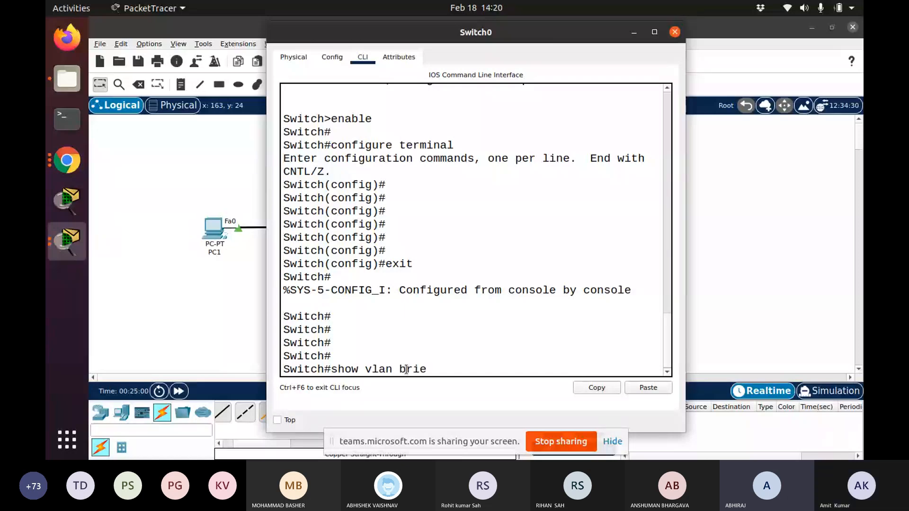
pyautogui.write('f')
pyautogui.press('Return')
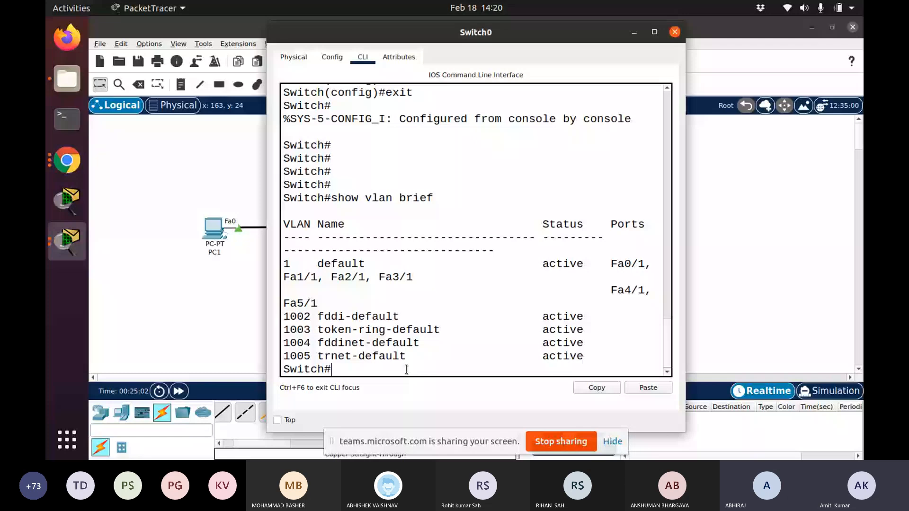
pyautogui.click(655, 32)
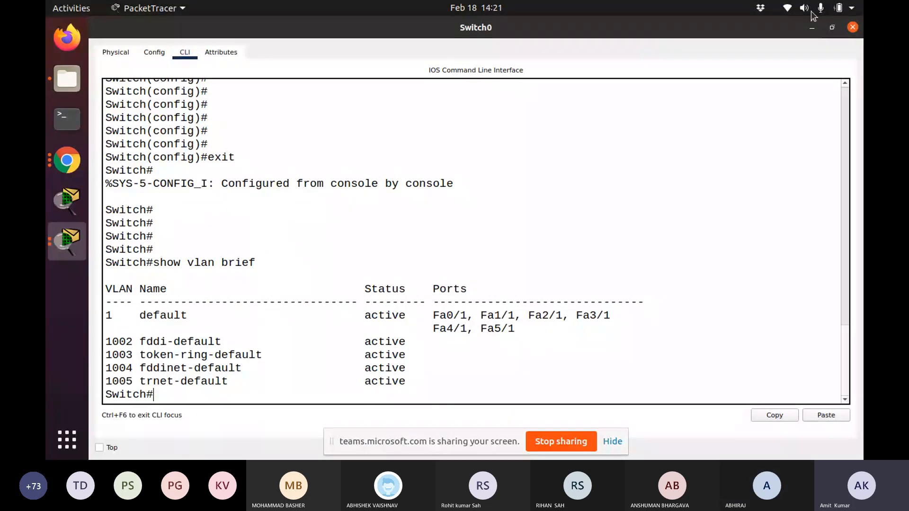
pyautogui.click(811, 27)
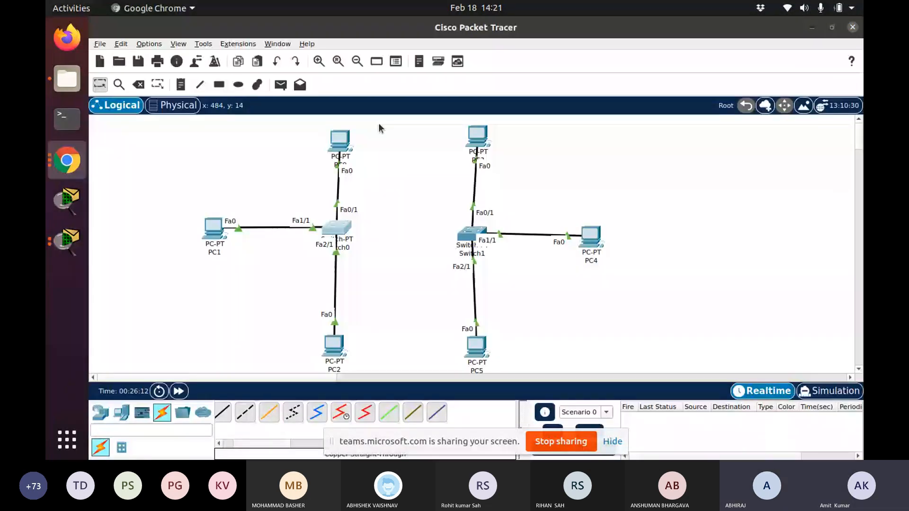
# - Switch to simulation mode and limit the visible event filters to ARP and ICMP
pyautogui.click(830, 391)
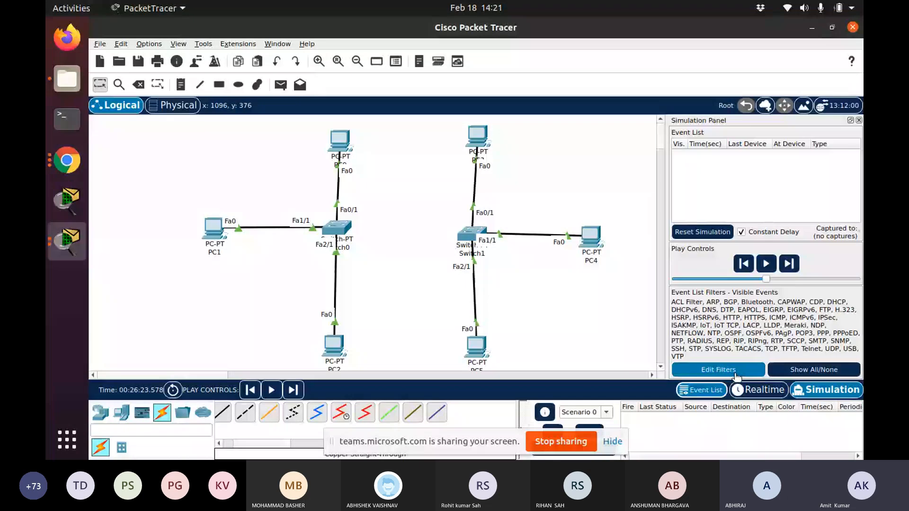
pyautogui.click(785, 370)
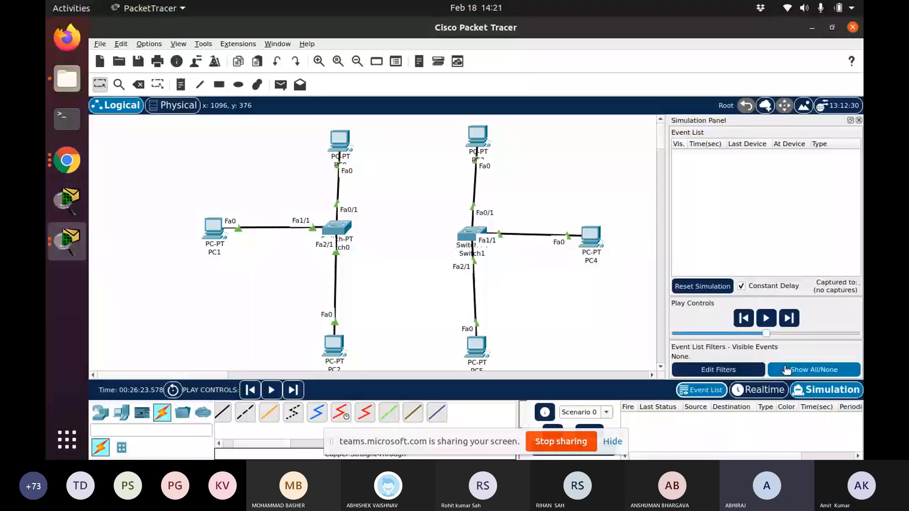
pyautogui.click(719, 369)
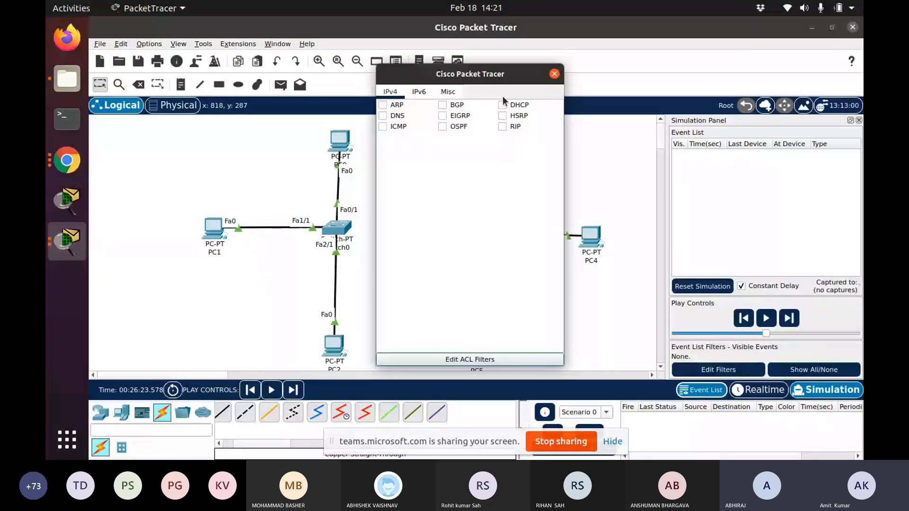
pyautogui.click(382, 126)
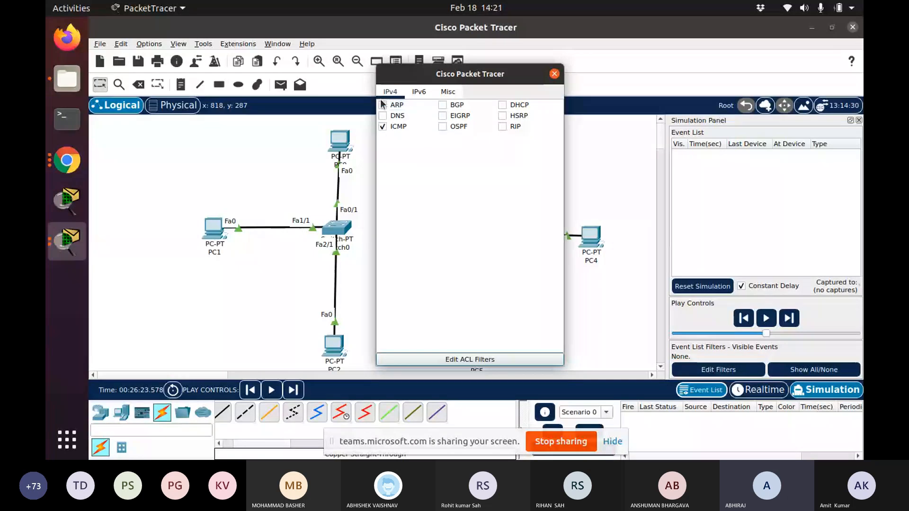
pyautogui.click(382, 104)
pyautogui.click(554, 73)
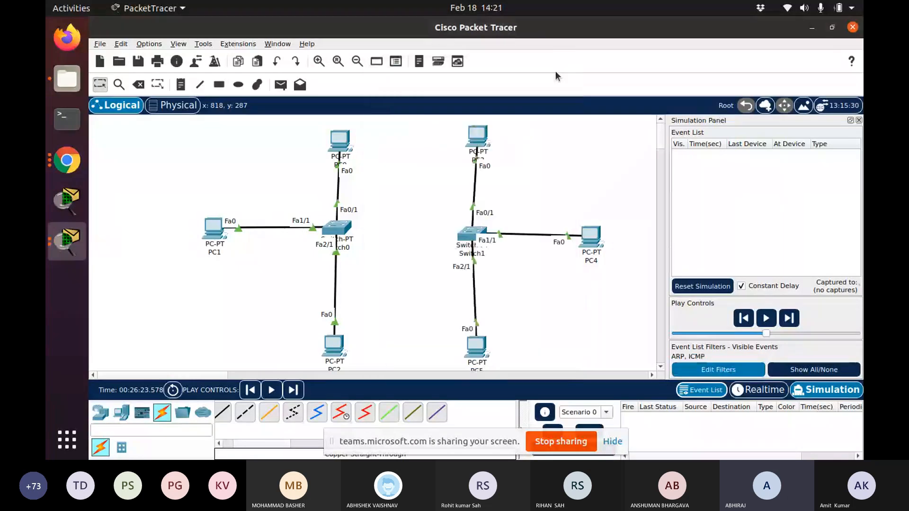
# - Send a simple PDU from PC1 to PC2 and play the simulation to test their connectivity
pyautogui.click(280, 85)
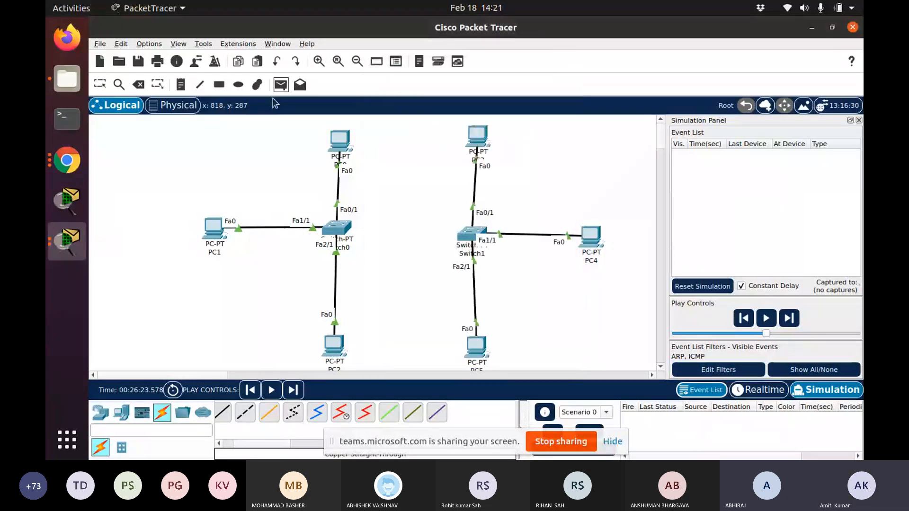
pyautogui.click(214, 229)
pyautogui.click(340, 353)
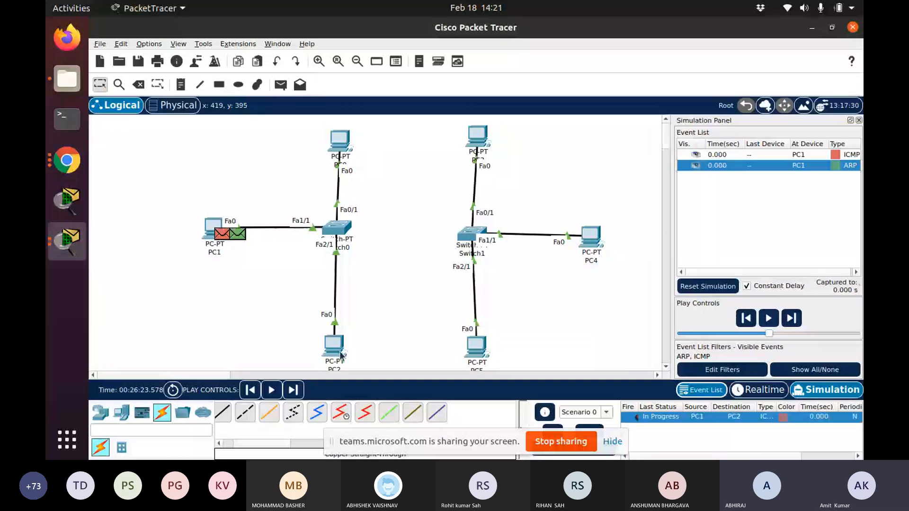
pyautogui.click(770, 320)
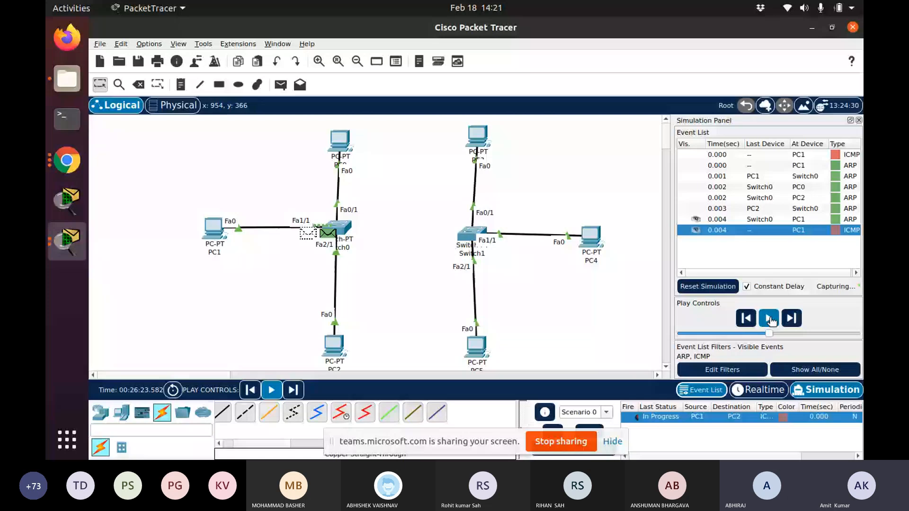
pyautogui.click(769, 320)
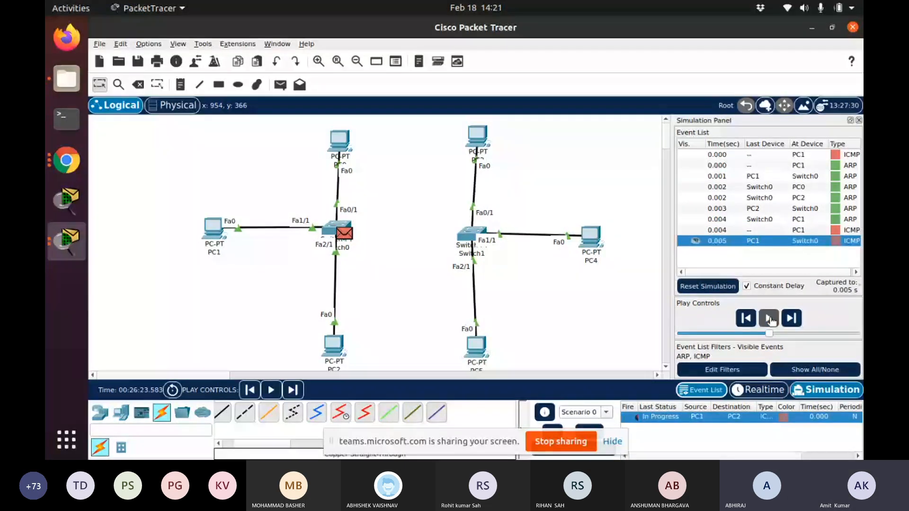
pyautogui.click(769, 319)
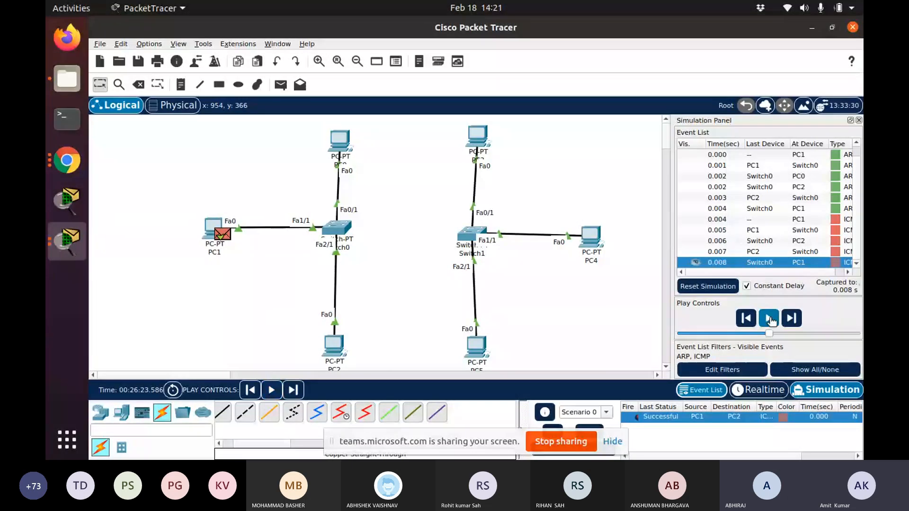
# - Reset the simulation and delete the PC1-to-PC2 test PDU scenario
pyautogui.click(709, 287)
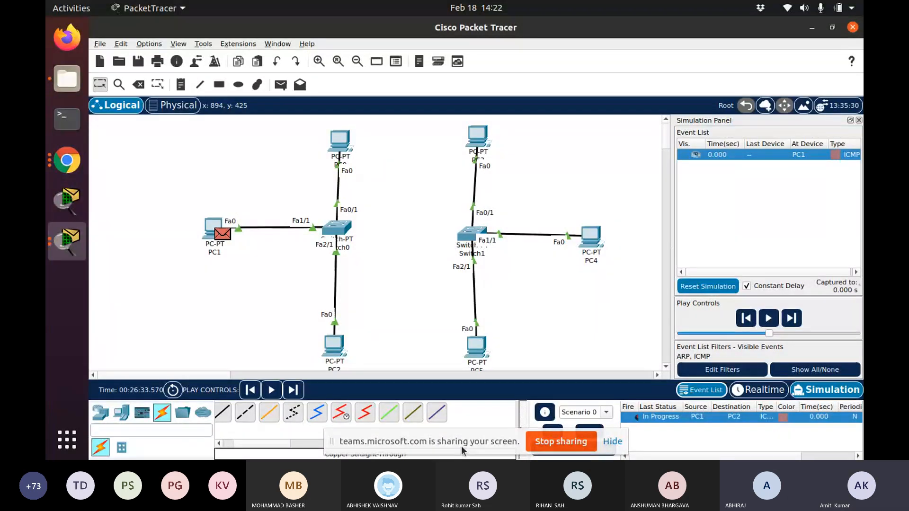
pyautogui.click(612, 441)
pyautogui.click(596, 432)
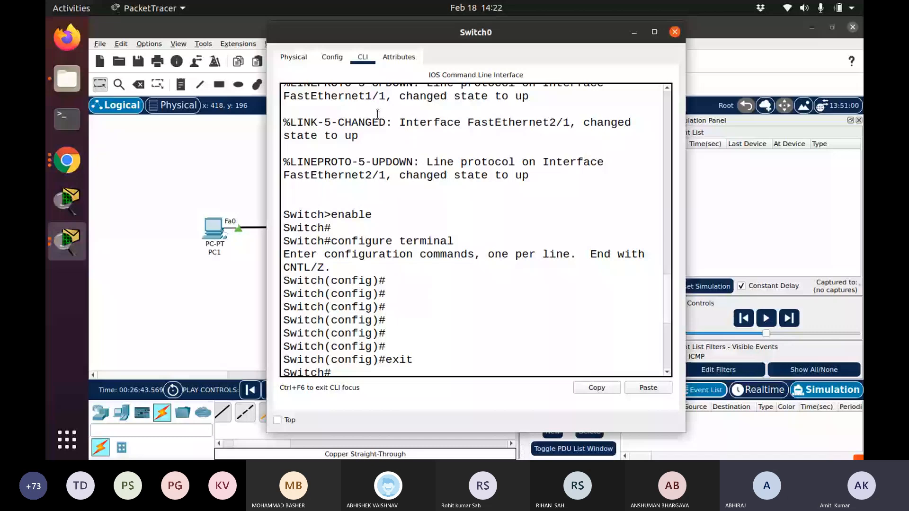
# - Add VLAN 10 named cse to Switch0's VLAN database
pyautogui.click(331, 57)
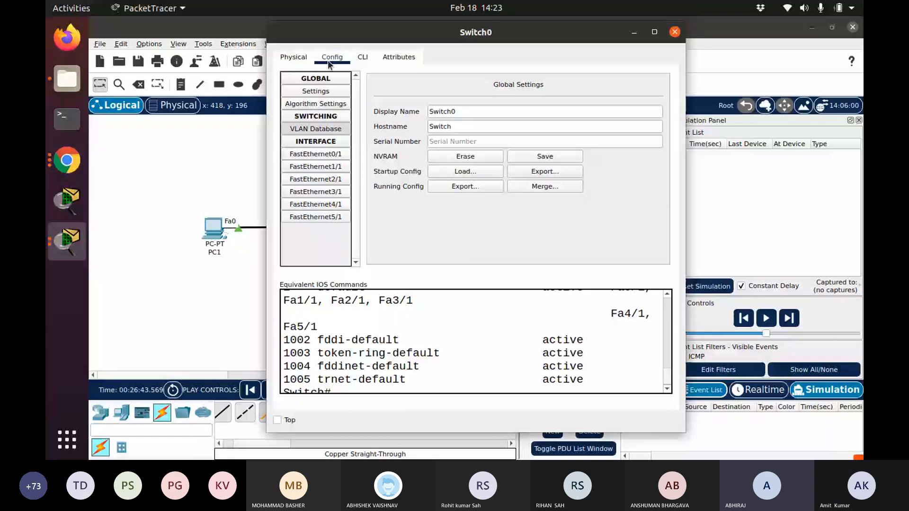
pyautogui.click(330, 128)
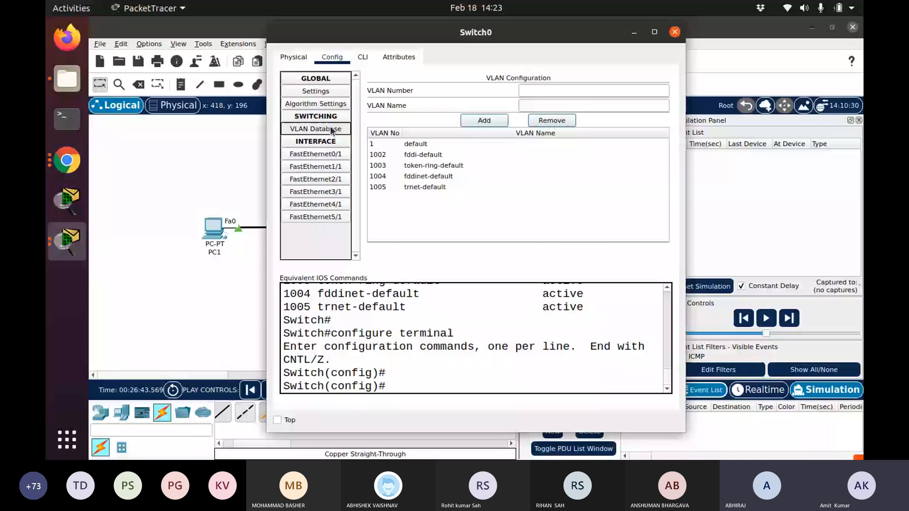
pyautogui.click(584, 90)
pyautogui.write('10')
pyautogui.press('Tab')
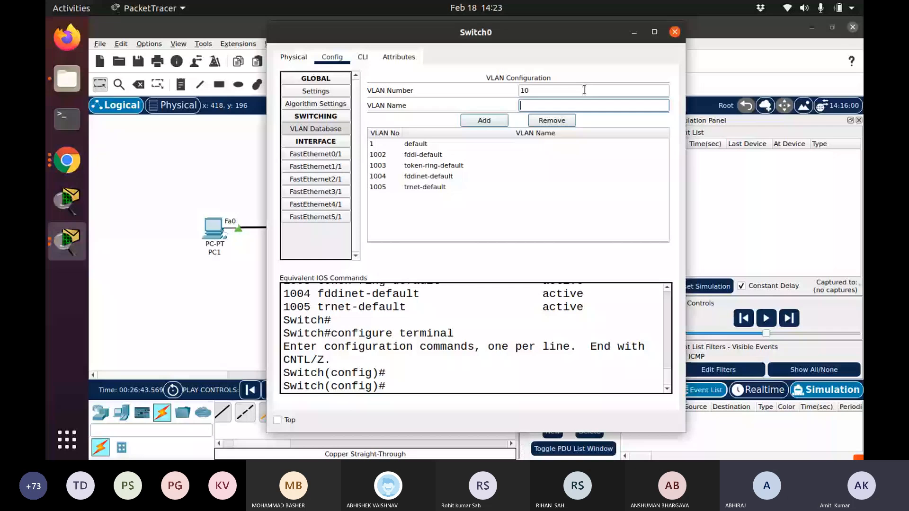
pyautogui.write('c')
pyautogui.write('se')
pyautogui.click(486, 121)
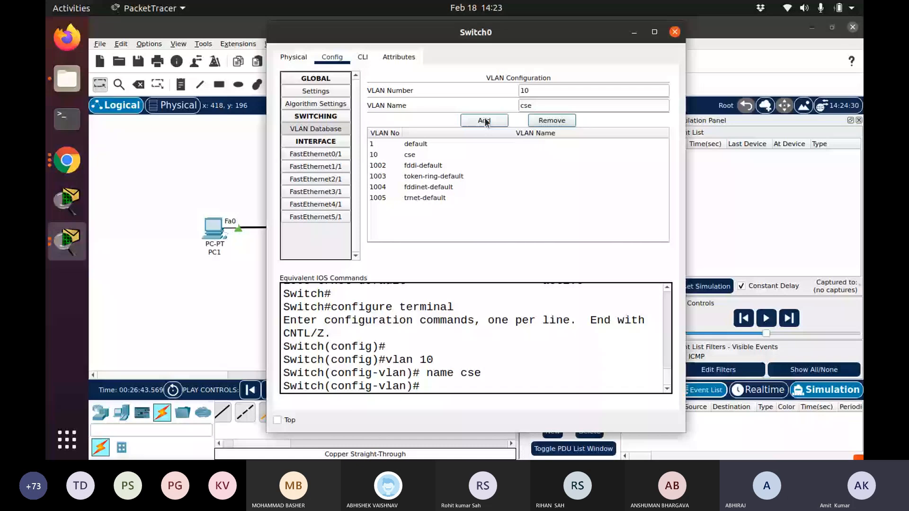
# - Add VLAN 20 named ee to Switch0's VLAN database
pyautogui.moveTo(531, 90); pyautogui.dragTo(516, 92)
pyautogui.write('20')
pyautogui.moveTo(533, 106); pyautogui.dragTo(513, 117)
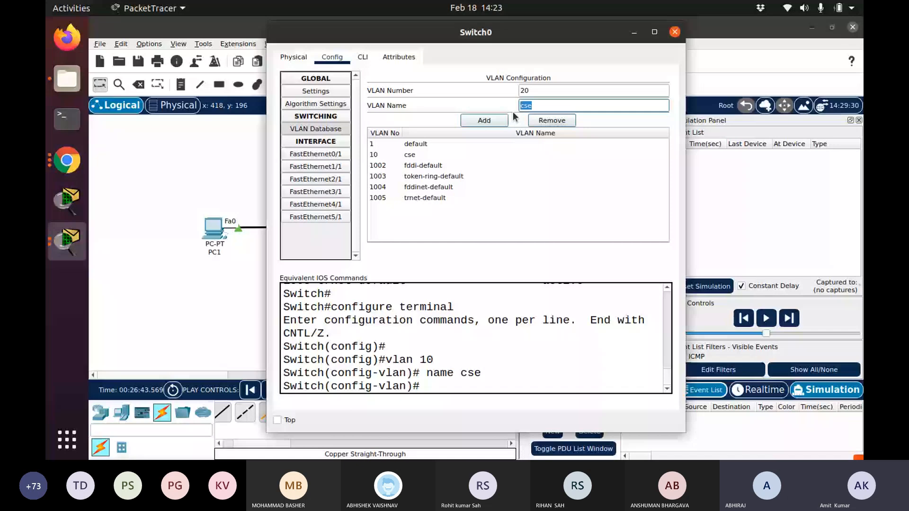
pyautogui.press('BackSpace')
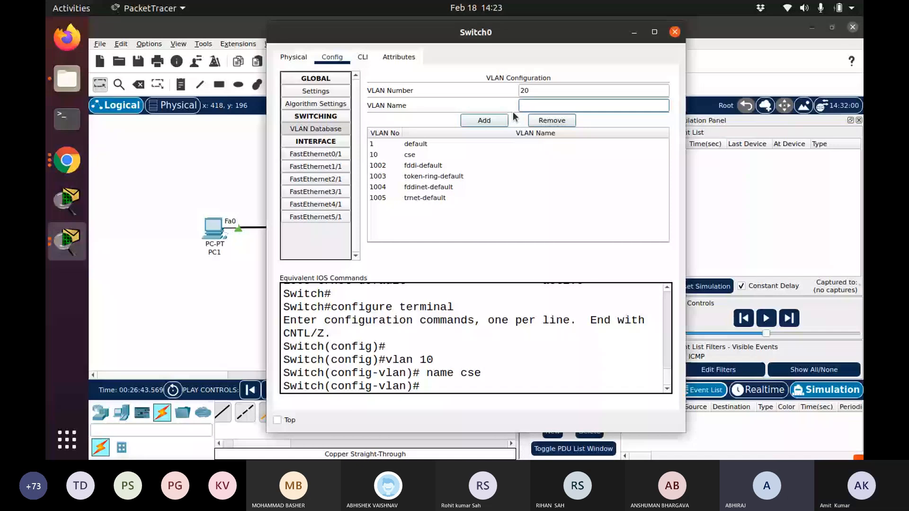
pyautogui.write('ee')
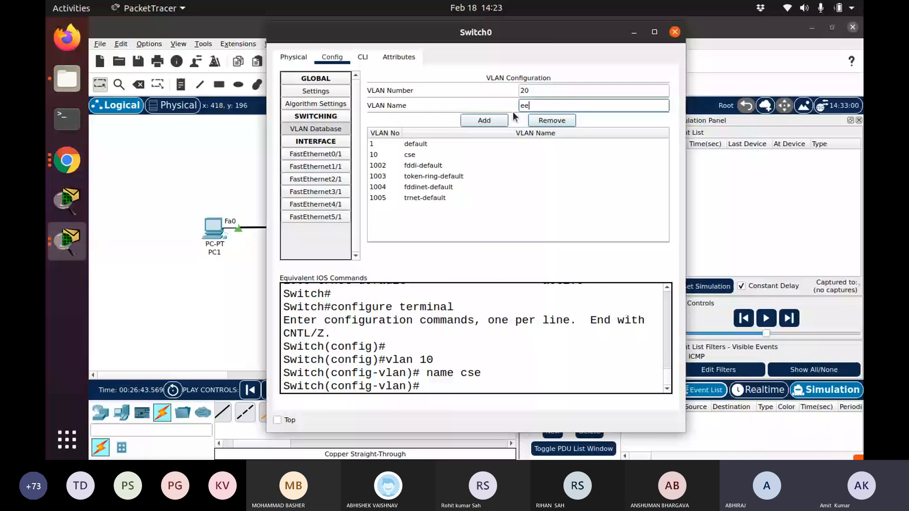
pyautogui.click(484, 120)
# - Add VLAN 30 named it to Switch0's VLAN database
pyautogui.click(534, 88)
pyautogui.press('BackSpace')
pyautogui.press('BackSpace')
pyautogui.write('30')
pyautogui.press('Tab')
pyautogui.write('it')
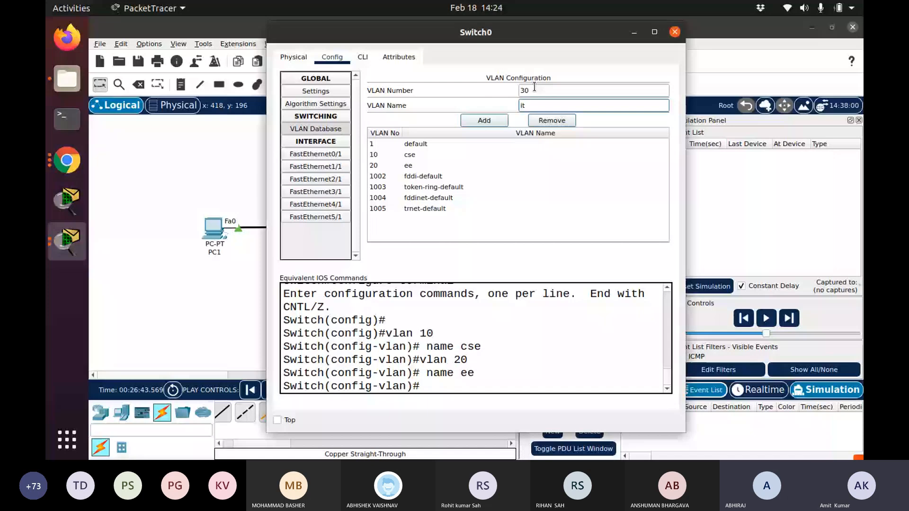
pyautogui.click(484, 121)
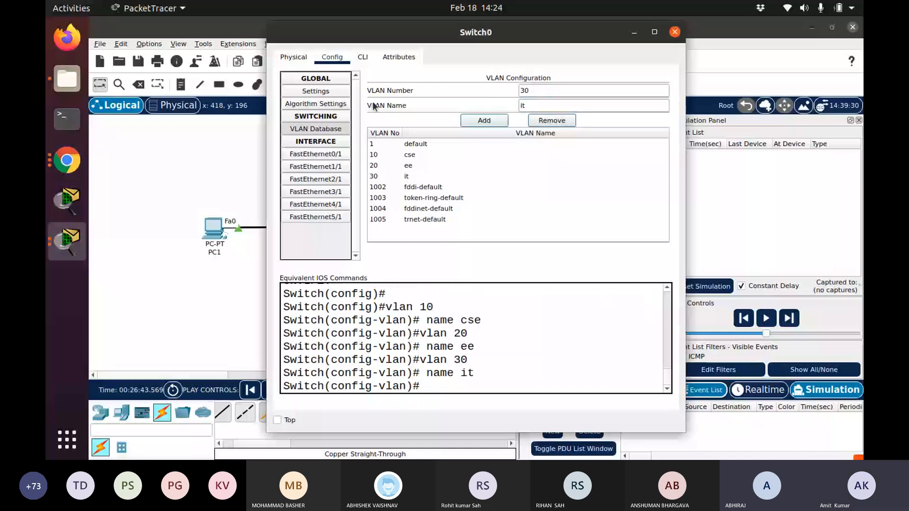
# - Exit VLAN configuration mode in Switch0's command line
pyautogui.click(363, 57)
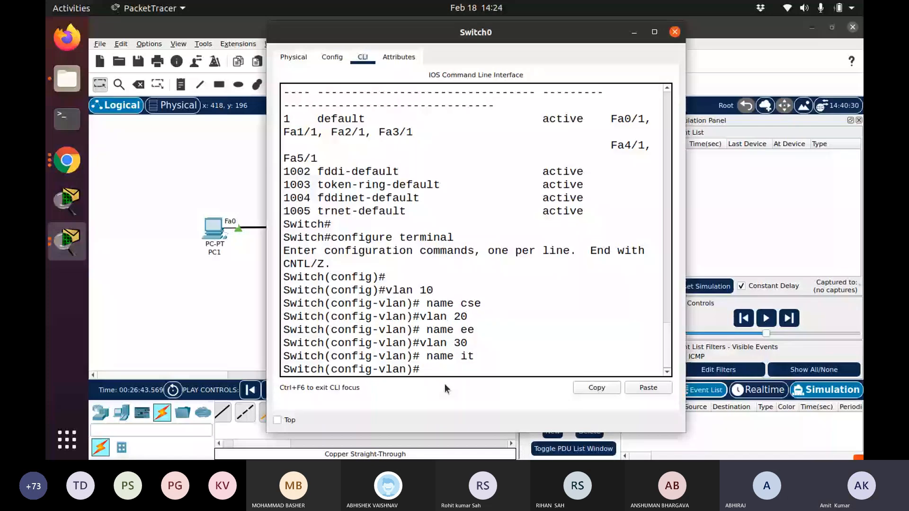
pyautogui.press('Return')
pyautogui.press('Return')
pyautogui.press('Return')
pyautogui.press('Return')
pyautogui.press('Return')
pyautogui.press('Return')
pyautogui.press('Return')
pyautogui.write('exit')
pyautogui.press('Return')
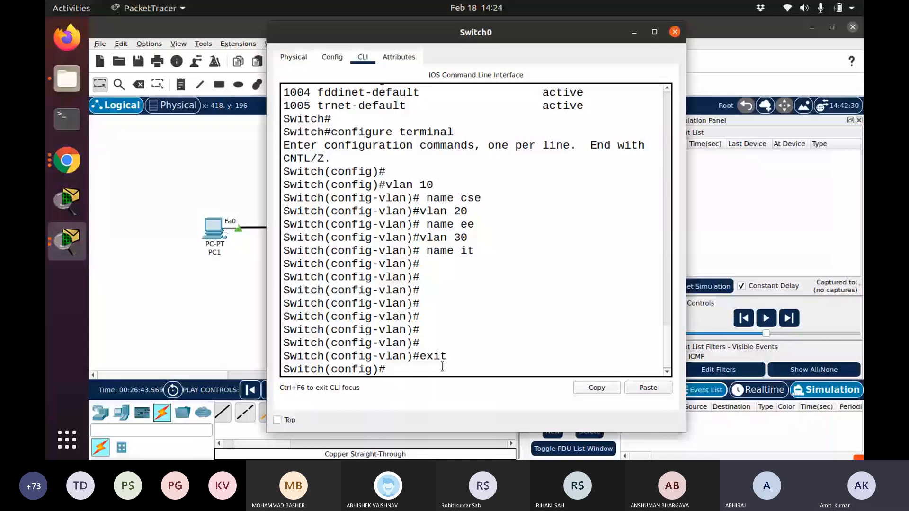
# - Leave global configuration mode on Switch0 and return to the privileged EXEC prompt
pyautogui.press('Return')
pyautogui.press('Return')
pyautogui.press('Return')
pyautogui.press('Return')
pyautogui.write('exit')
pyautogui.press('Return')
pyautogui.press('Return')
pyautogui.press('Return')
pyautogui.press('Return')
pyautogui.press('Return')
pyautogui.press('Return')
pyautogui.press('Return')
pyautogui.press('Return')
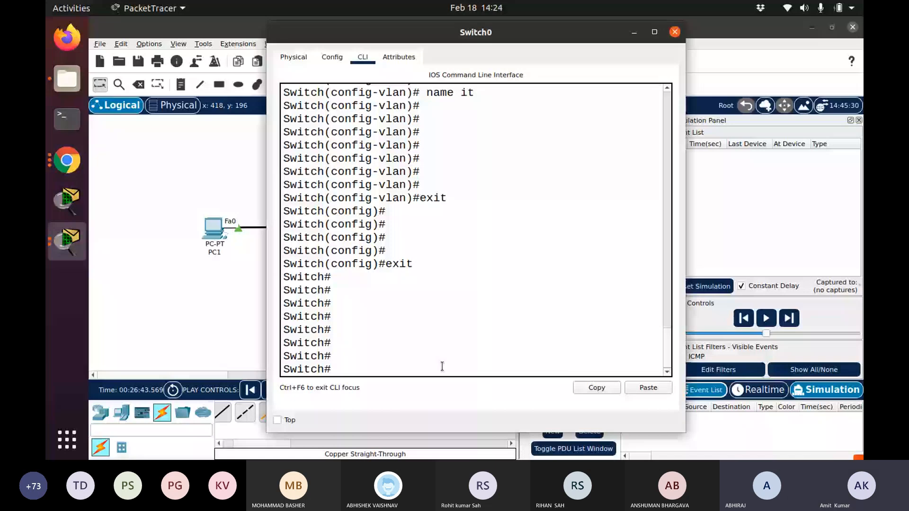
# - Review Switch0's VLAN table with show vlan brief in an enlarged window, and minimize the window
pyautogui.write('show vlan brief')
pyautogui.press('Return')
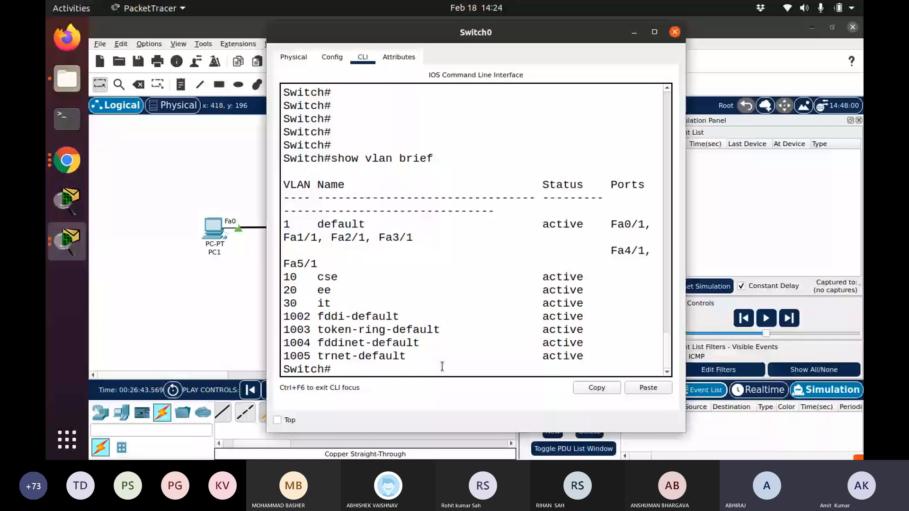
pyautogui.click(653, 32)
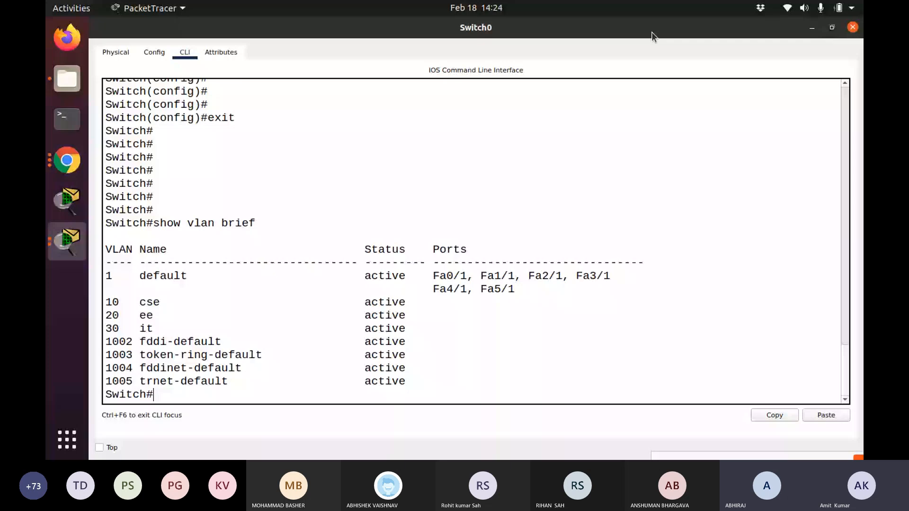
pyautogui.click(812, 28)
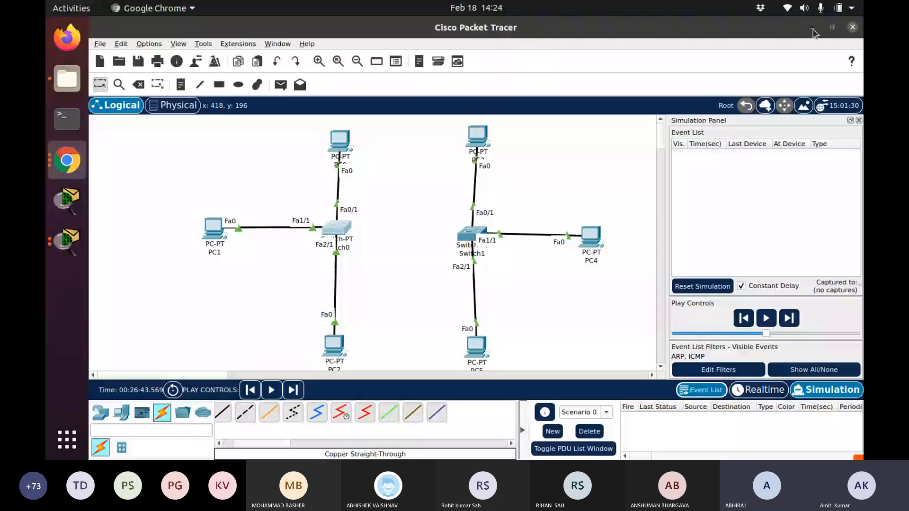
# - Return to the topology and open Switch1's command line at the user EXEC prompt
pyautogui.click(176, 264)
pyautogui.click(67, 241)
pyautogui.click(236, 254)
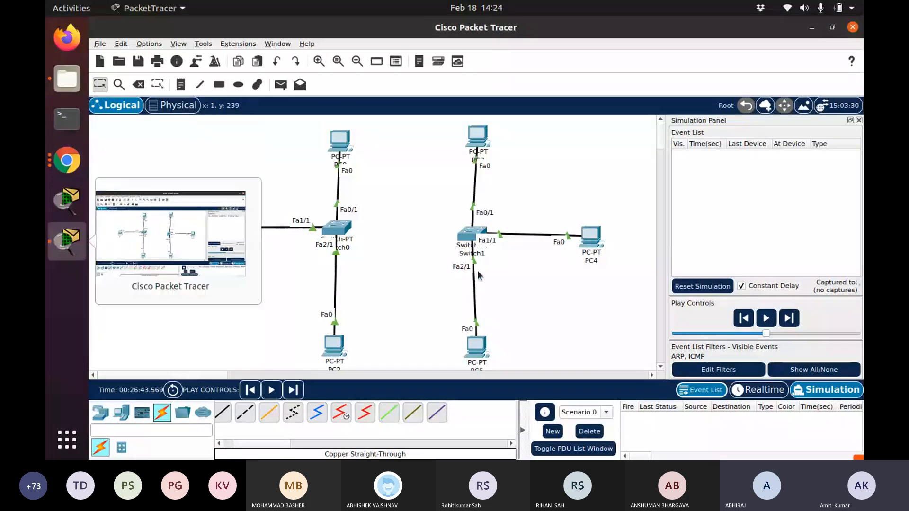
pyautogui.click(478, 273)
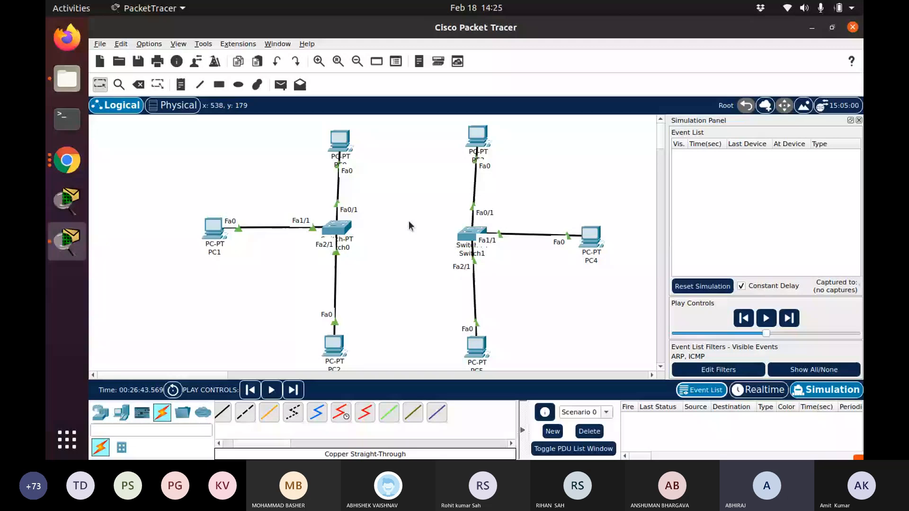
pyautogui.click(468, 234)
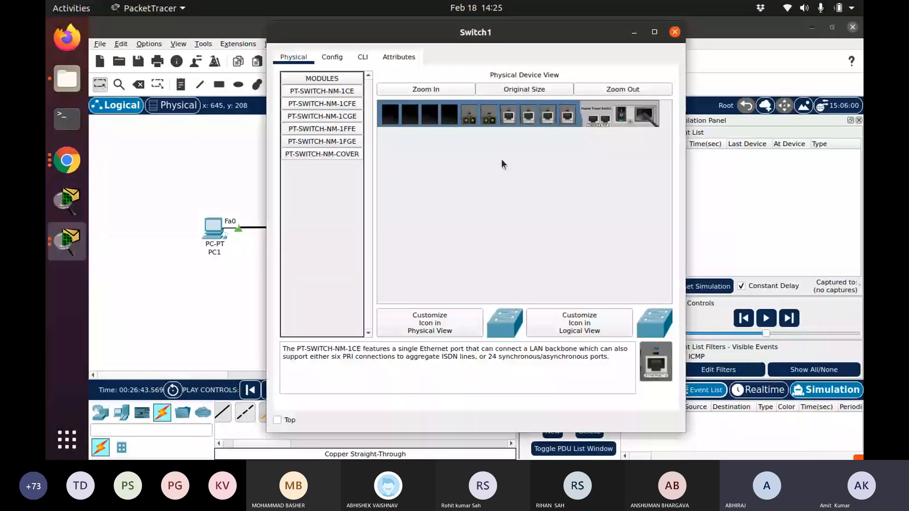
pyautogui.click(366, 57)
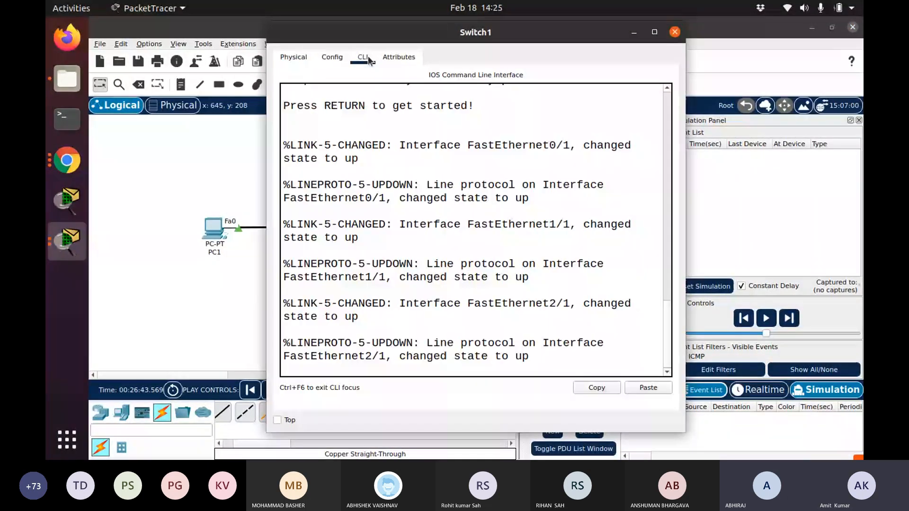
pyautogui.press('Return')
pyautogui.press('Return')
pyautogui.press('Return')
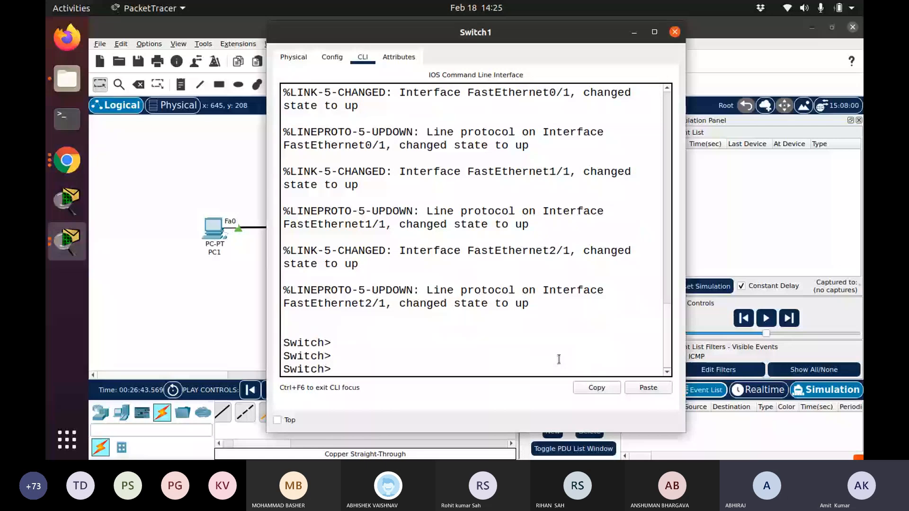
pyautogui.press('Return')
pyautogui.press('Return')
pyautogui.press('Return')
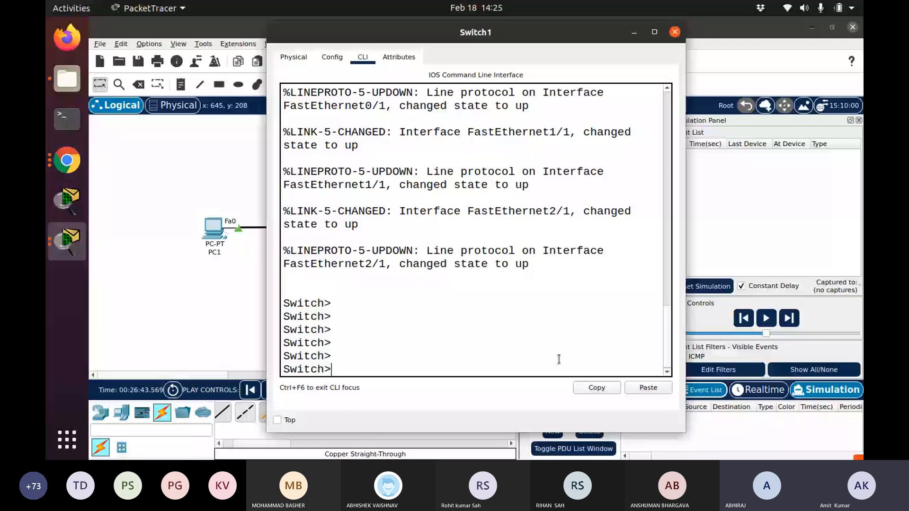
# - Enter privileged EXEC mode on Switch1 with the enable command
pyautogui.write('ena')
pyautogui.press('Tab')
pyautogui.press('Return')
pyautogui.press('Return')
pyautogui.press('Return')
pyautogui.press('Return')
pyautogui.press('Return')
pyautogui.press('Return')
pyautogui.press('Return')
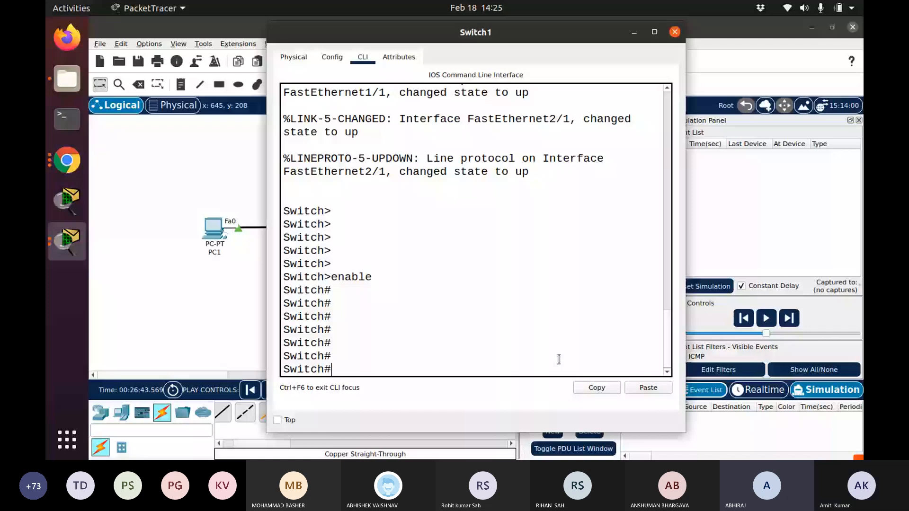
# - Review Switch1's existing VLANs with show vlan brief in an enlarged window
pyautogui.write('show vlan brief')
pyautogui.press('Return')
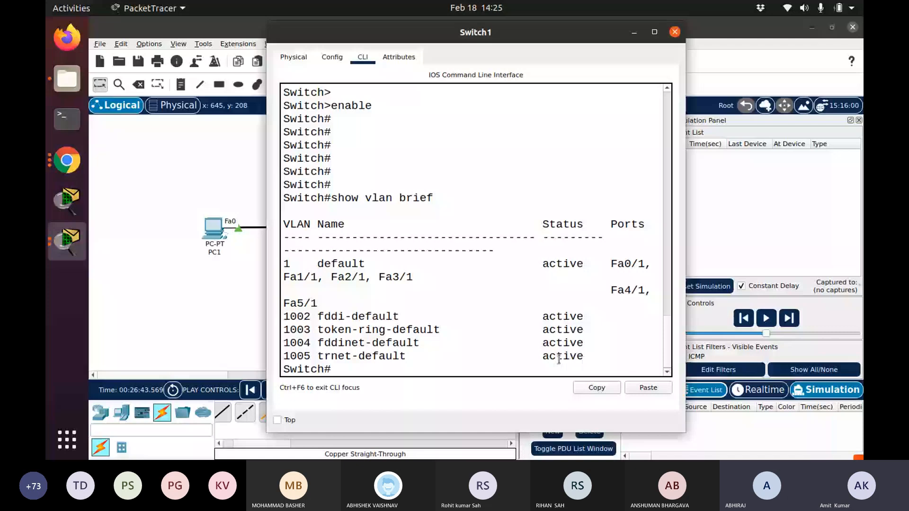
pyautogui.click(654, 32)
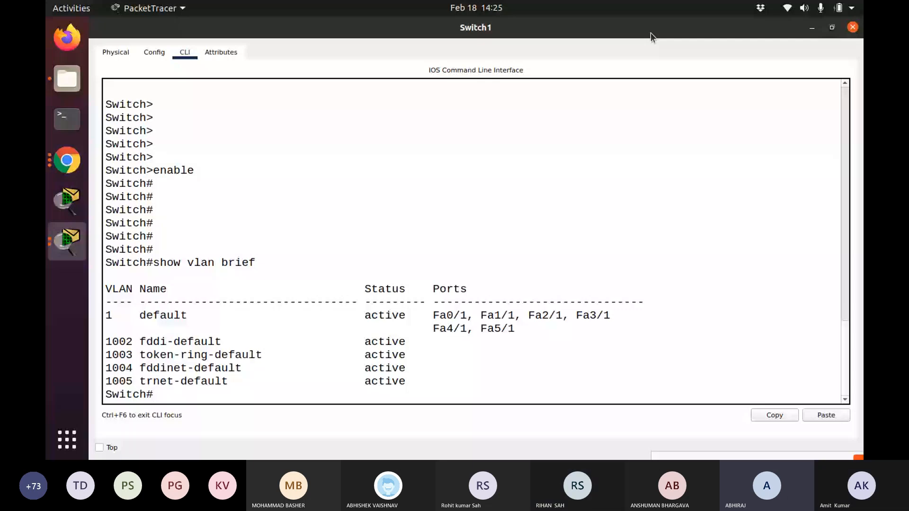
# - Enter VLAN database mode on Switch1 with the vlan database command
pyautogui.write('vlan')
pyautogui.write('databa')
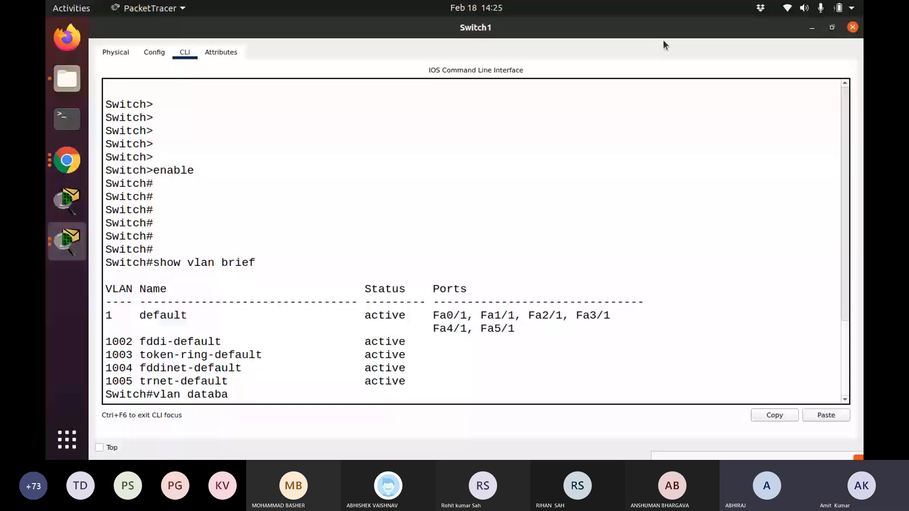
pyautogui.write('se')
pyautogui.press('Return')
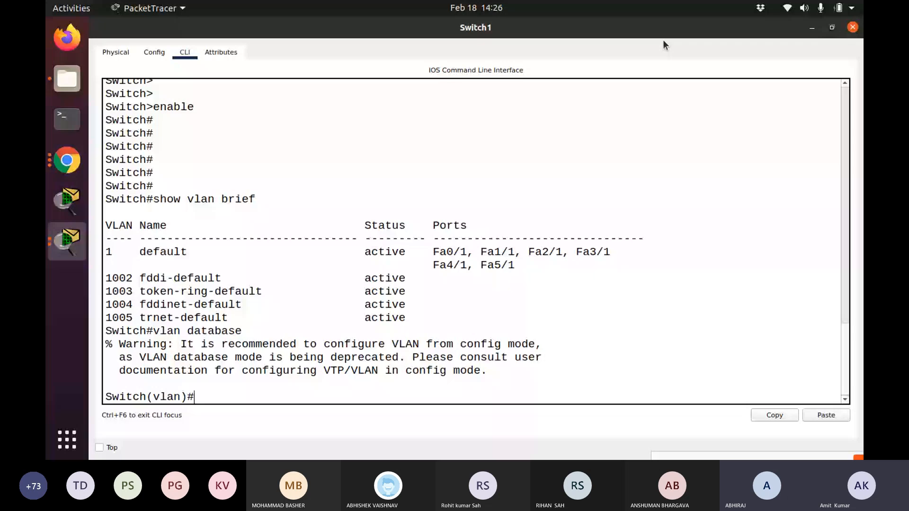
pyautogui.press('Return')
pyautogui.press('Return')
pyautogui.press('Return')
pyautogui.press('Return')
pyautogui.press('Return')
pyautogui.press('Return')
pyautogui.press('Return')
pyautogui.press('Return')
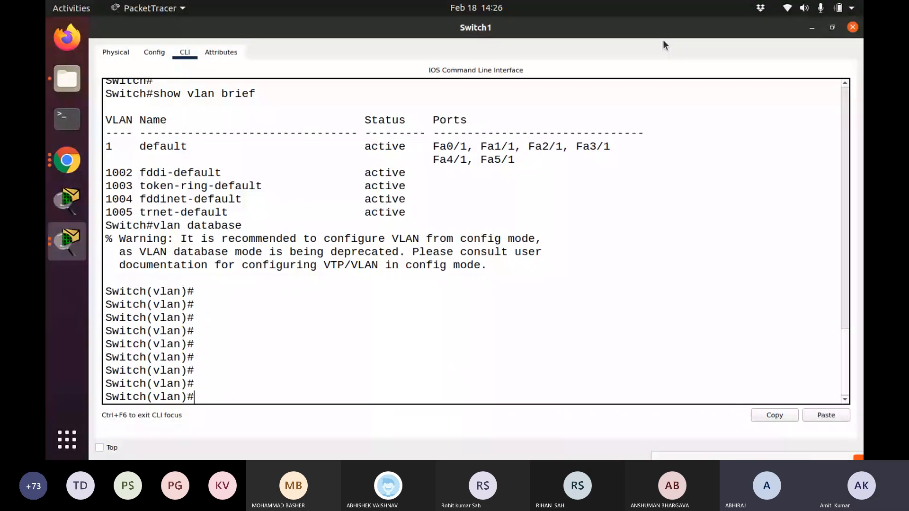
# - Try to add VLAN 10 on Switch1 with the command vlan 10 cse
pyautogui.write('vlan 10')
pyautogui.write('cse')
pyautogui.press('Return')
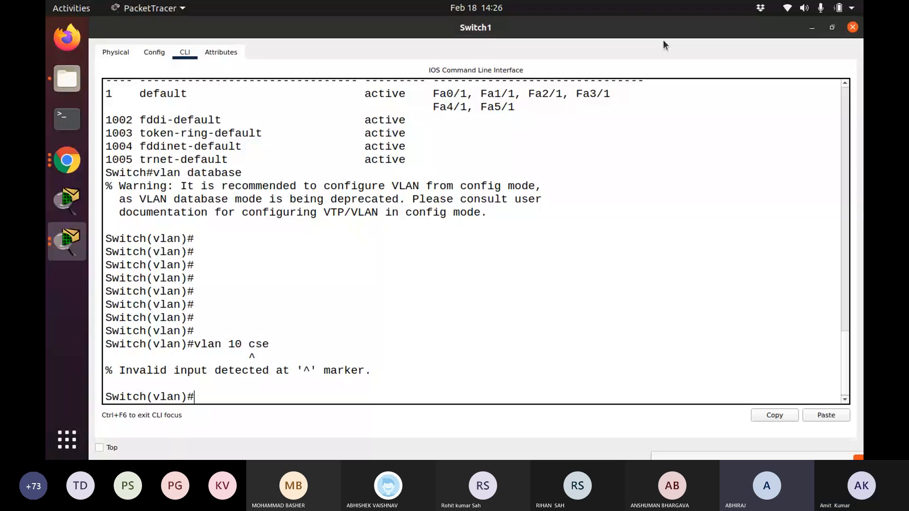
# - Add VLAN 10 named cse to Switch1's VLAN database using the name keyword
pyautogui.write('vlan 10')
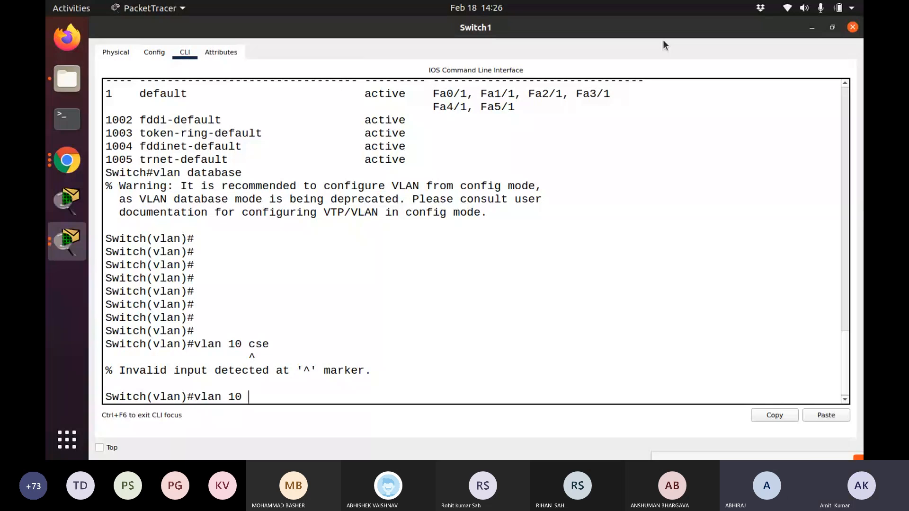
pyautogui.write('na')
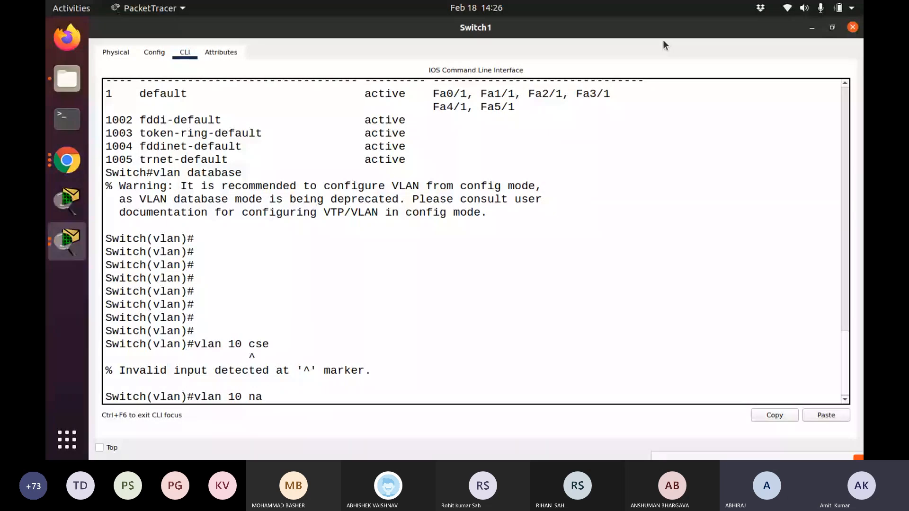
pyautogui.write('me cse')
pyautogui.press('Return')
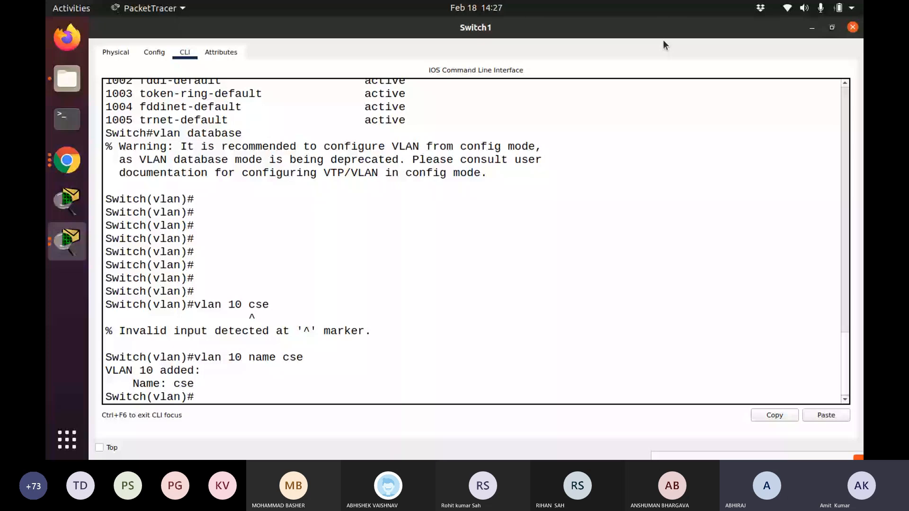
# - Add VLAN 20 named ee to Switch1's VLAN database
pyautogui.write('vlan 20 name e')
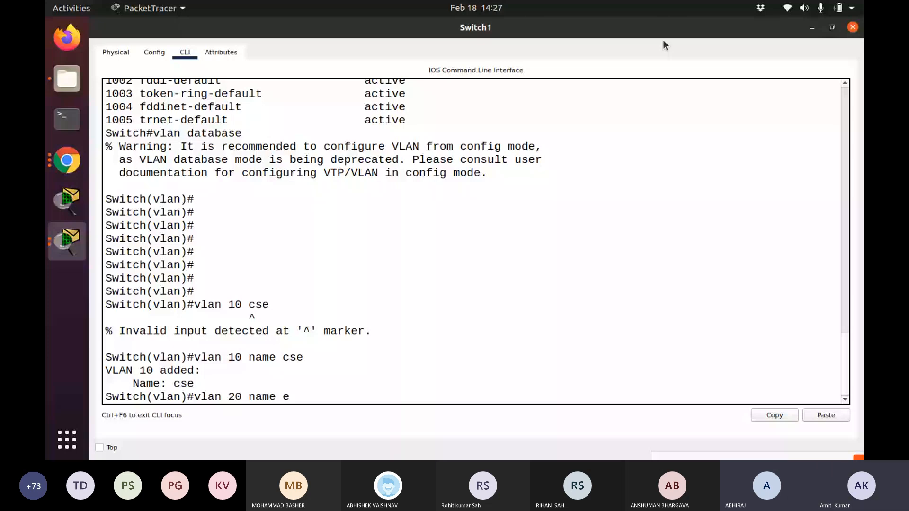
pyautogui.write('e')
pyautogui.press('Return')
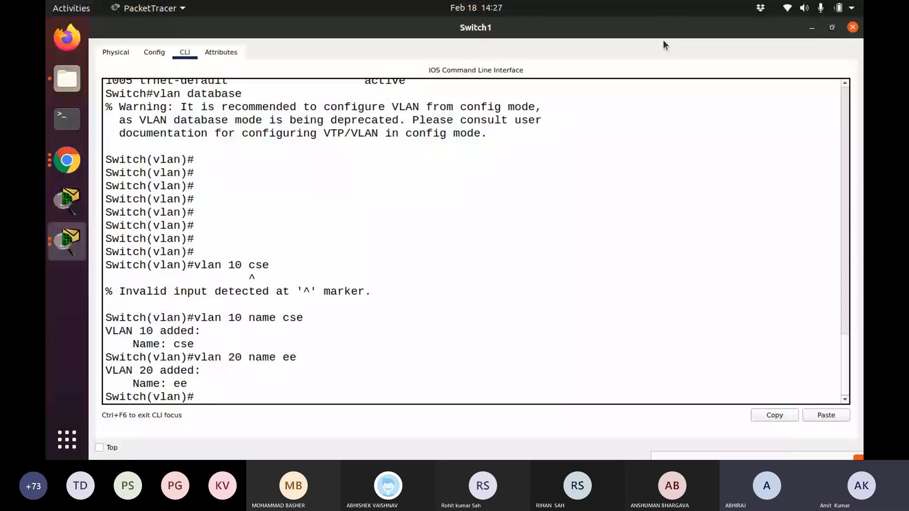
# - Add VLAN 30 named it to Switch1's VLAN database
pyautogui.write('vlan')
pyautogui.write(' 30 namre')
pyautogui.press('BackSpace')
pyautogui.press('BackSpace')
pyautogui.write('e')
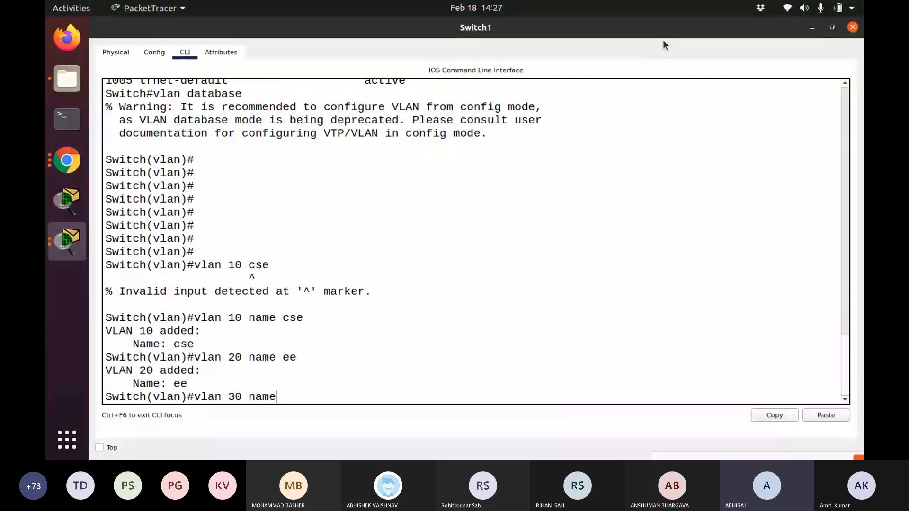
pyautogui.write(' it')
pyautogui.press('Return')
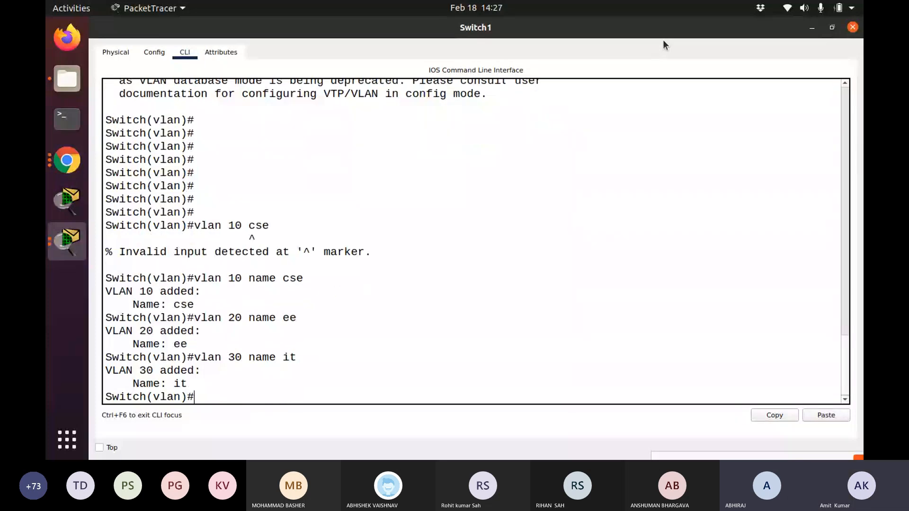
# - Try show vlan brief in VLAN database mode on Switch1, and exit to the privileged EXEC prompt
pyautogui.write('show vlan brief')
pyautogui.press('Return')
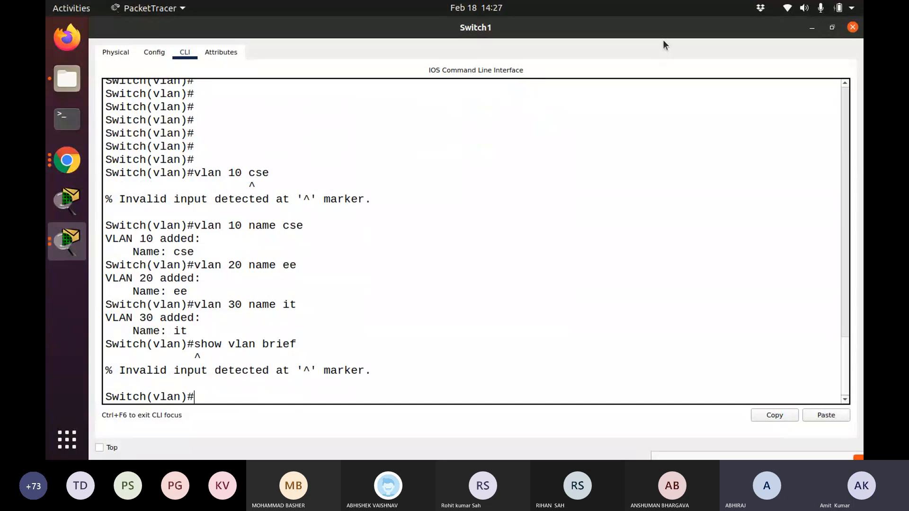
pyautogui.write('exit')
pyautogui.press('Return')
pyautogui.press('Return')
pyautogui.press('Return')
pyautogui.press('Return')
pyautogui.press('Return')
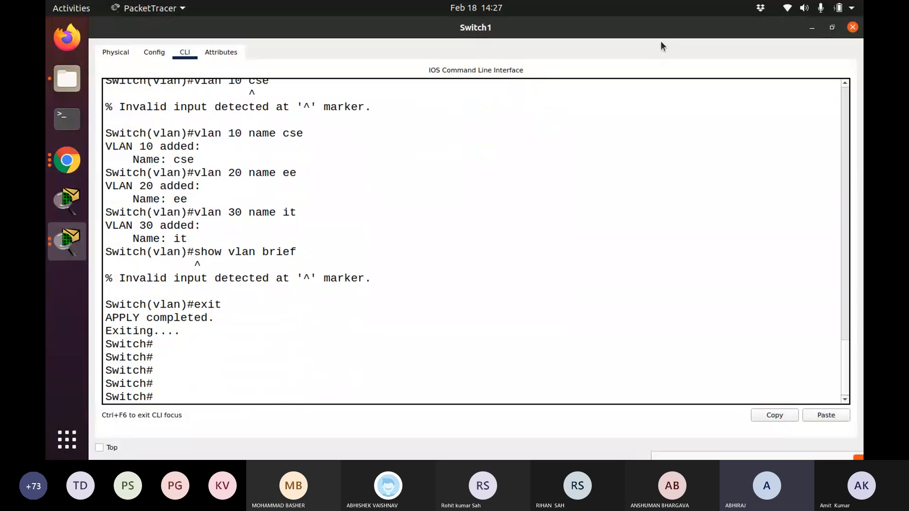
pyautogui.press('Return')
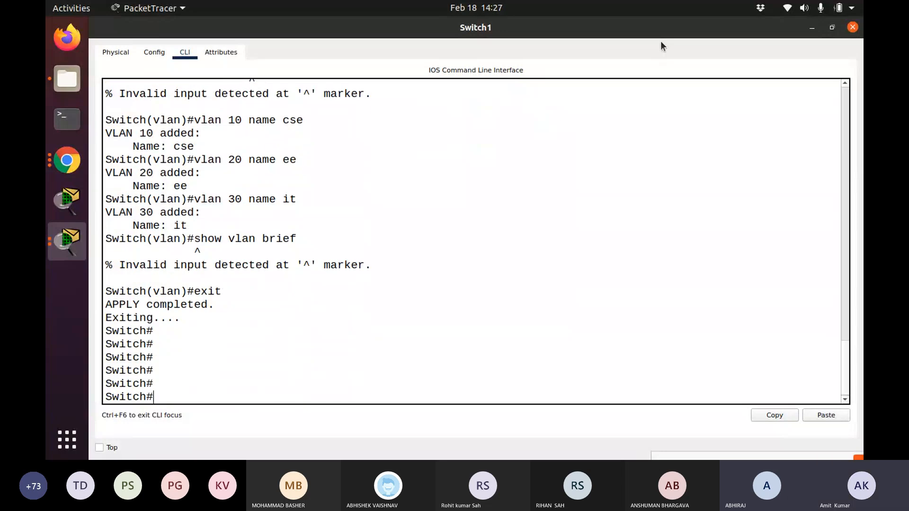
# - Check the new VLANs on Switch1 with show vlan brief and close its window
pyautogui.write('show vlan brief')
pyautogui.press('Return')
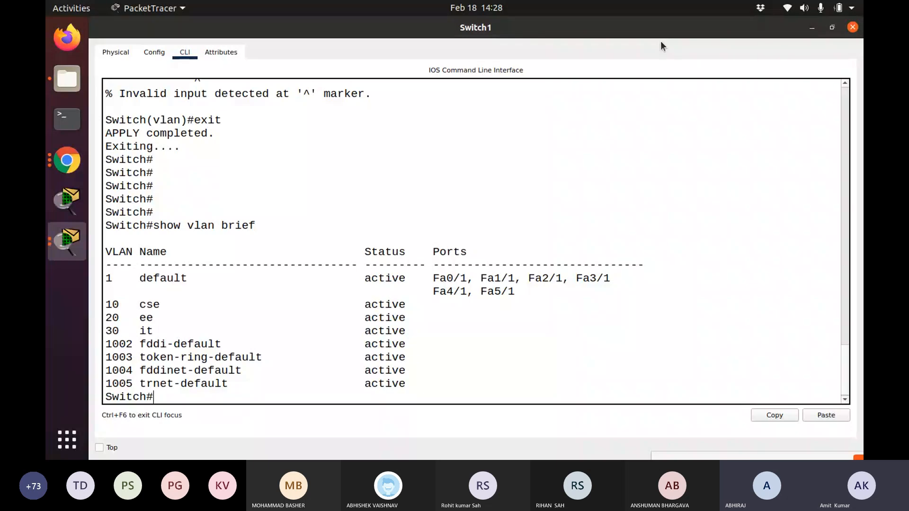
pyautogui.click(852, 27)
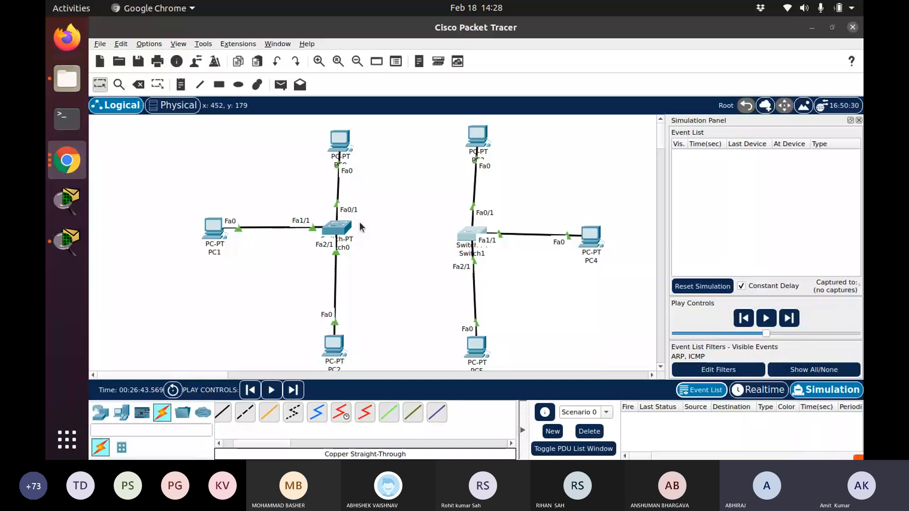
# - Rearrange the topology by moving PC3 closer to PC0 and Switch1 slightly closer to Switch0
pyautogui.moveTo(476, 134); pyautogui.dragTo(434, 133)
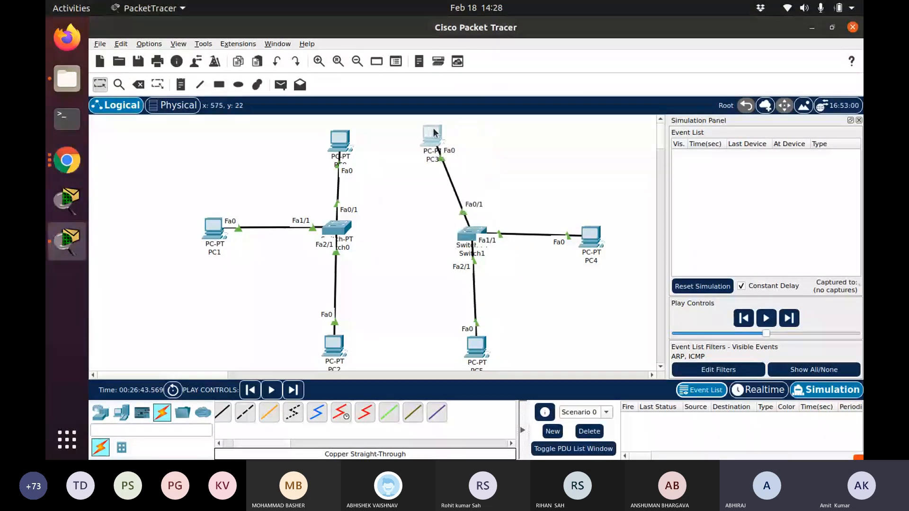
pyautogui.moveTo(472, 239); pyautogui.dragTo(500, 227)
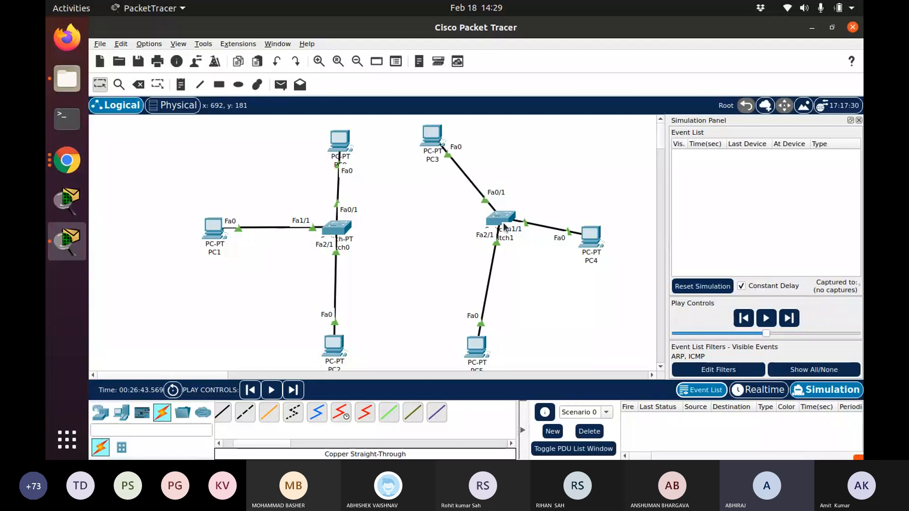
pyautogui.moveTo(504, 227); pyautogui.dragTo(463, 231)
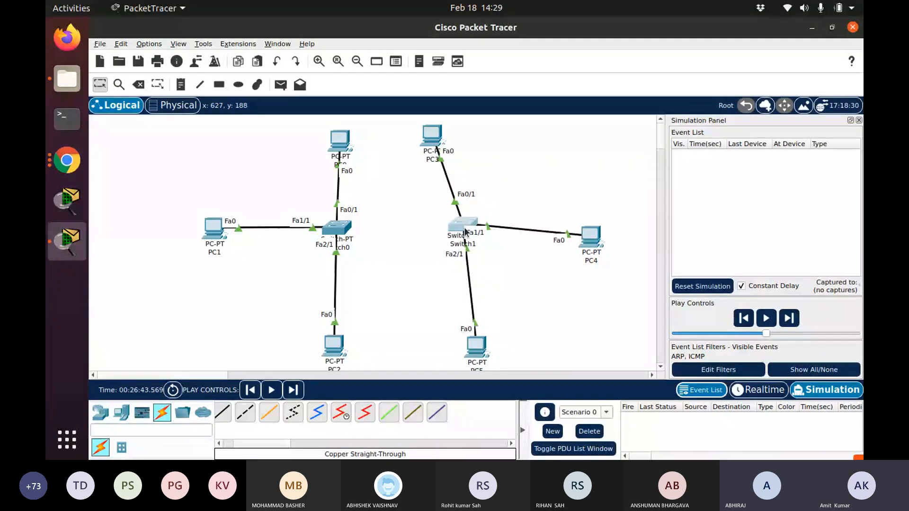
# - Assign Switch0's FastEthernet0/1 access port to VLAN 10 (cse) in the switch's interface configuration
pyautogui.click(334, 228)
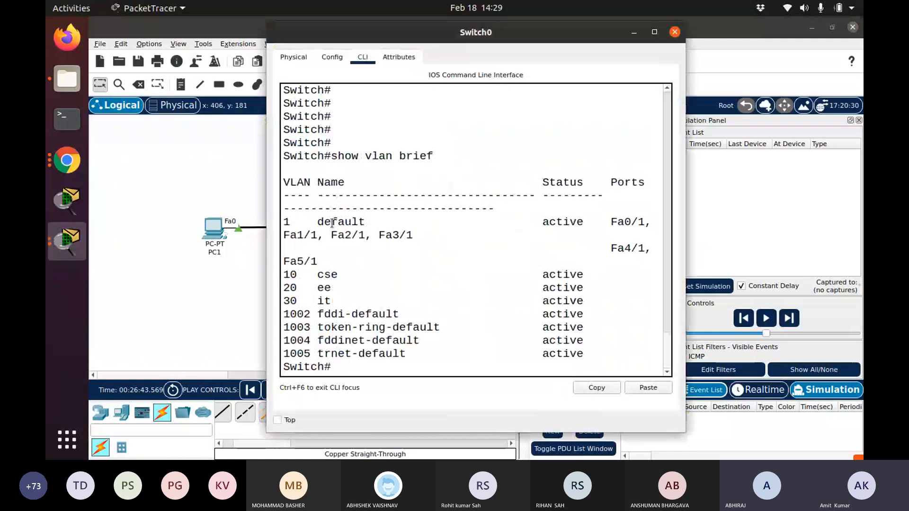
pyautogui.click(331, 57)
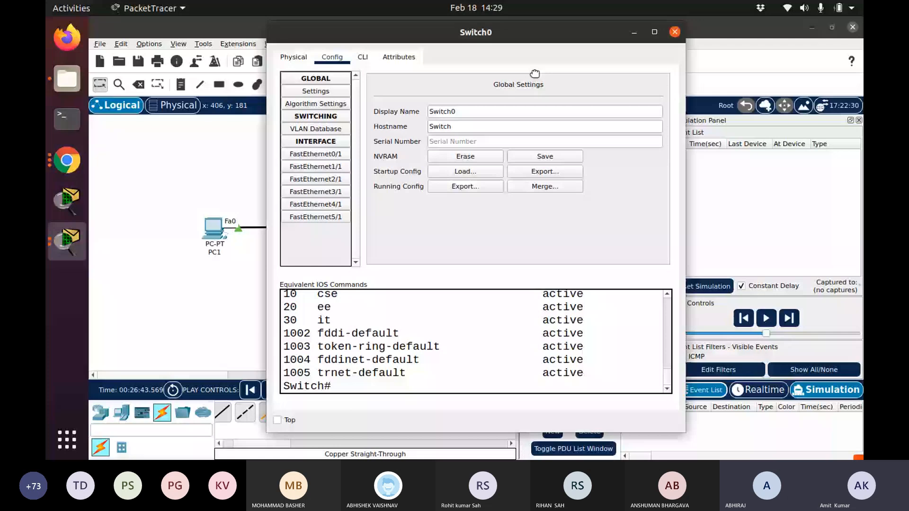
pyautogui.moveTo(394, 35); pyautogui.dragTo(559, 85)
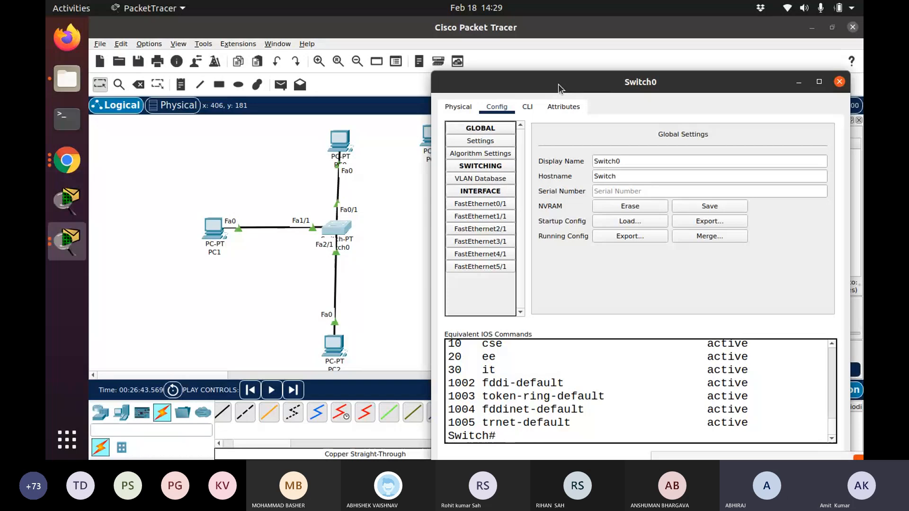
pyautogui.click(502, 206)
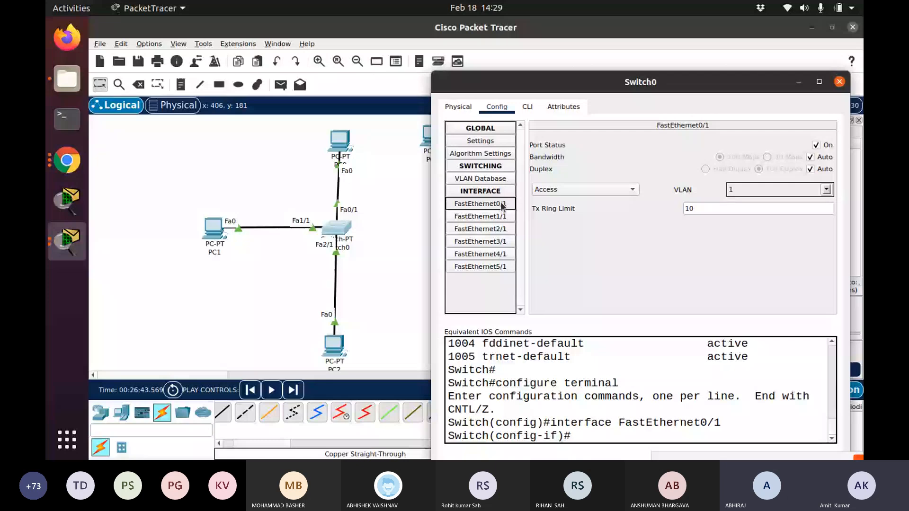
pyautogui.click(495, 208)
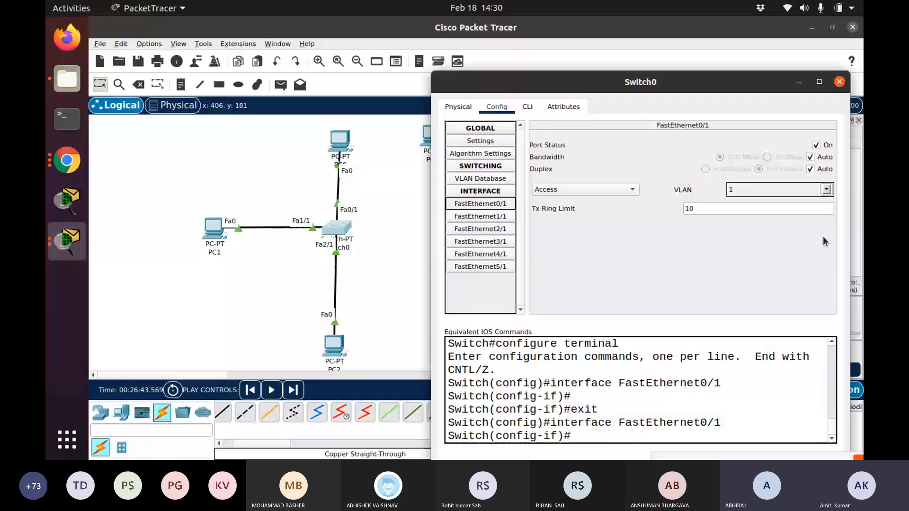
pyautogui.click(827, 189)
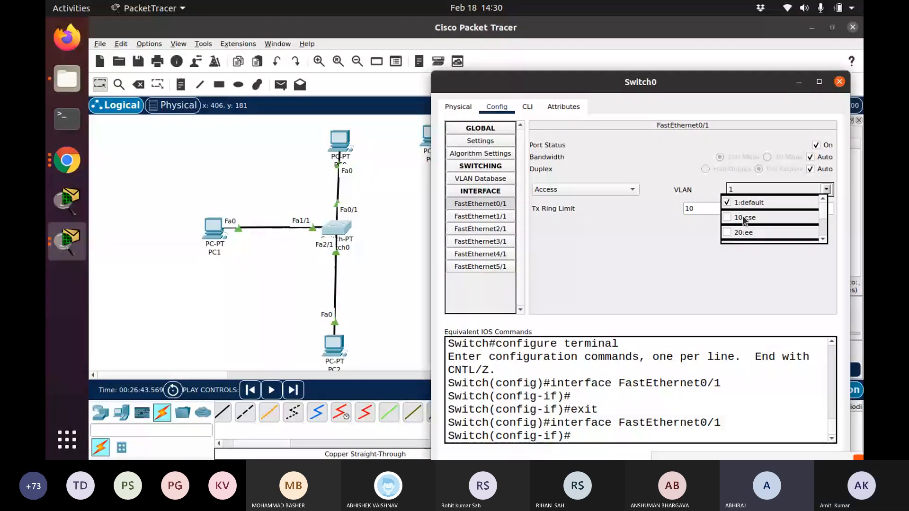
pyautogui.click(728, 219)
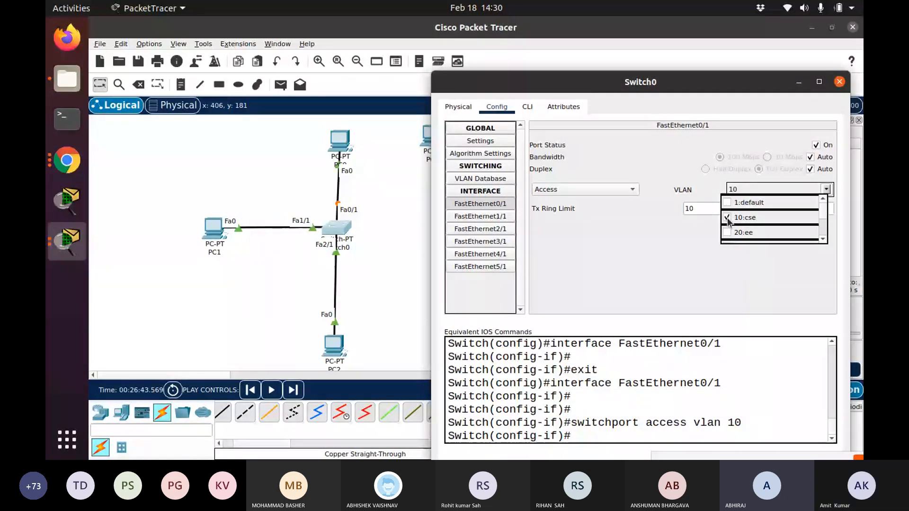
pyautogui.click(607, 252)
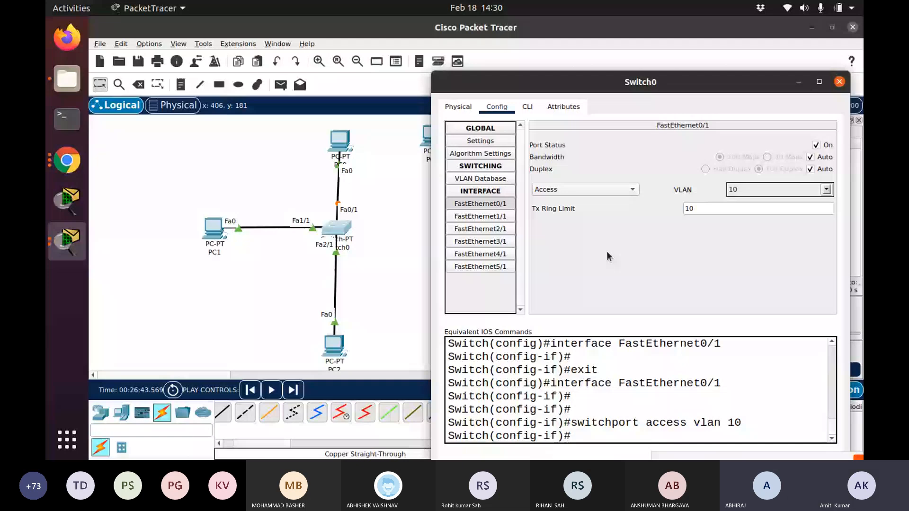
# - Assign Switch0's FastEthernet1/1 access port to VLAN 20 (ee)
pyautogui.click(480, 216)
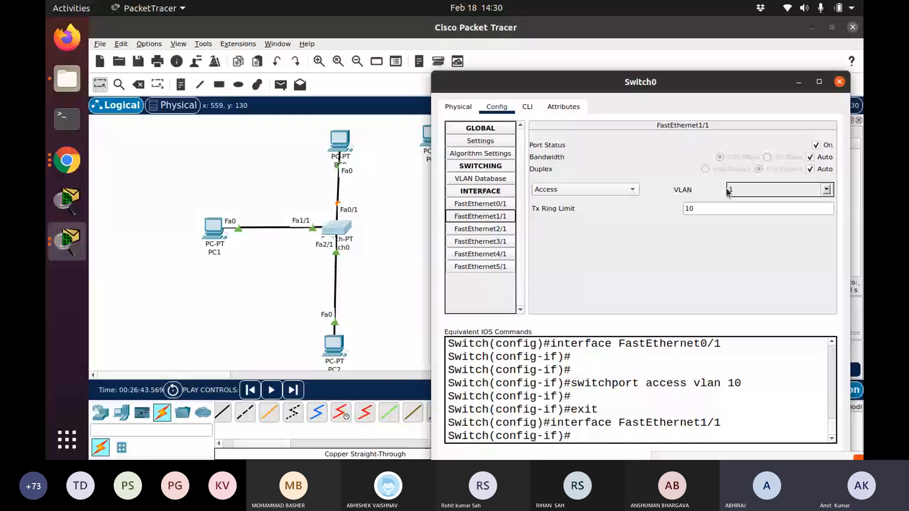
pyautogui.click(728, 192)
pyautogui.click(739, 233)
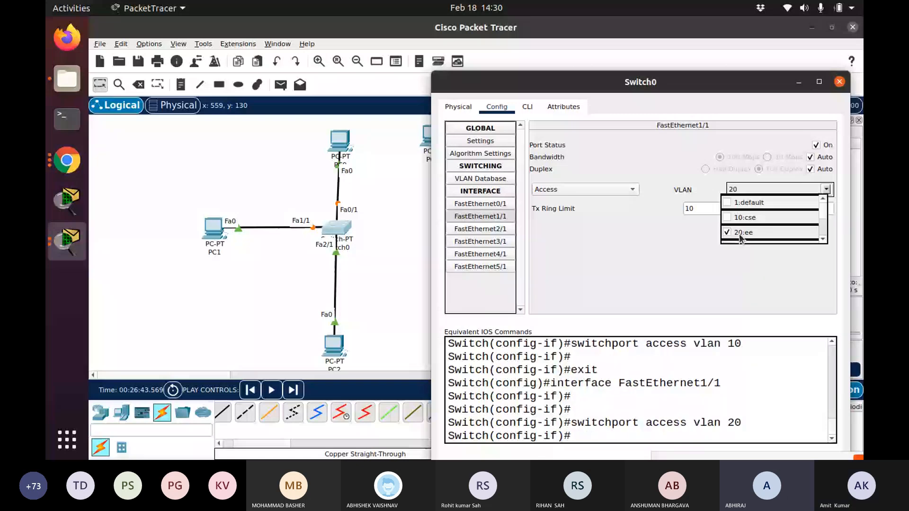
# - Assign Switch0's FastEthernet2/1 access port to VLAN 30 (it) and close the switch's window
pyautogui.click(509, 229)
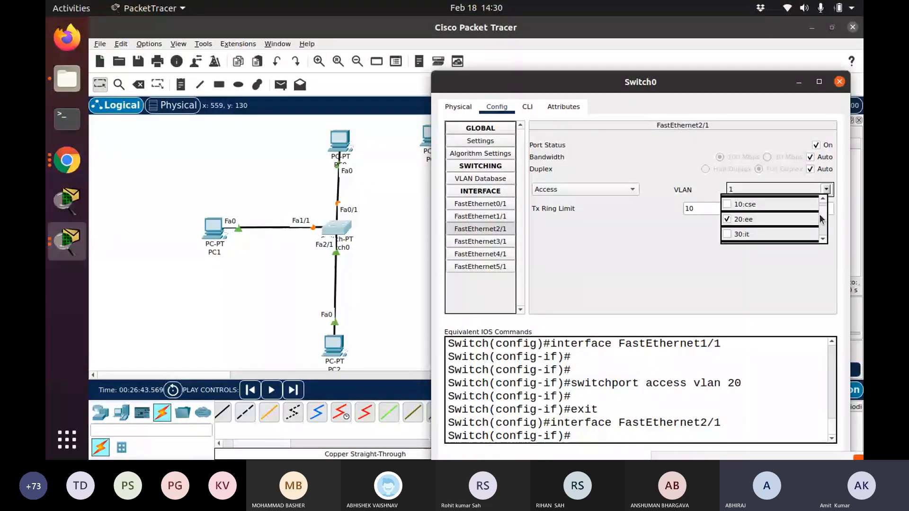
pyautogui.click(819, 234)
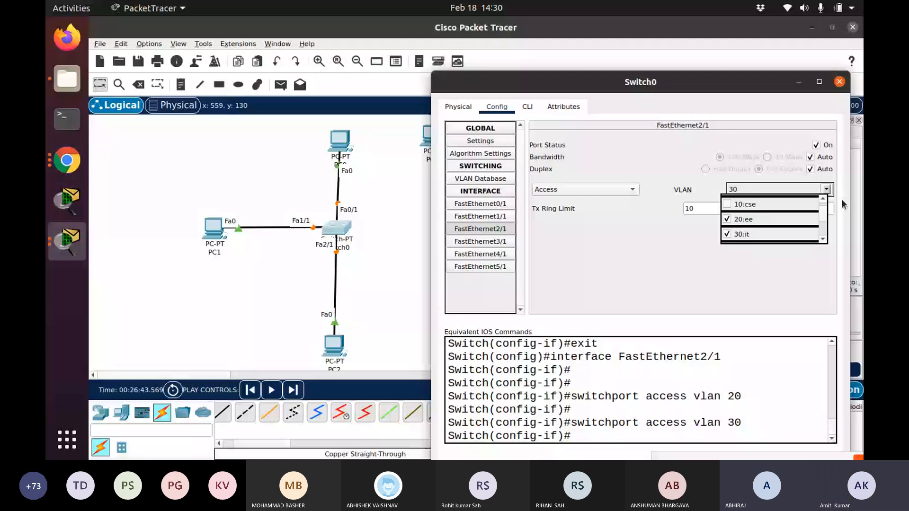
pyautogui.click(840, 82)
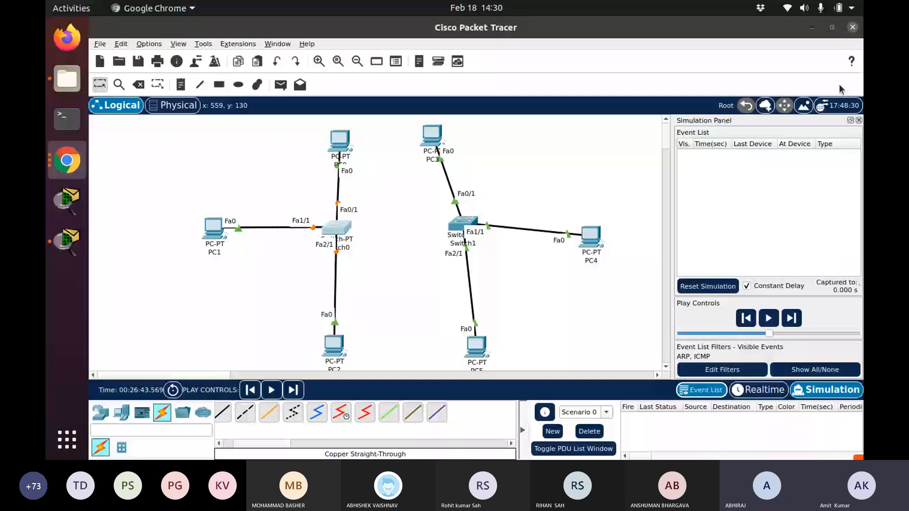
# - Nudge Switch1 towards Switch0 and enter global configuration mode on Switch1's command line with configure terminal
pyautogui.moveTo(464, 230); pyautogui.dragTo(453, 233)
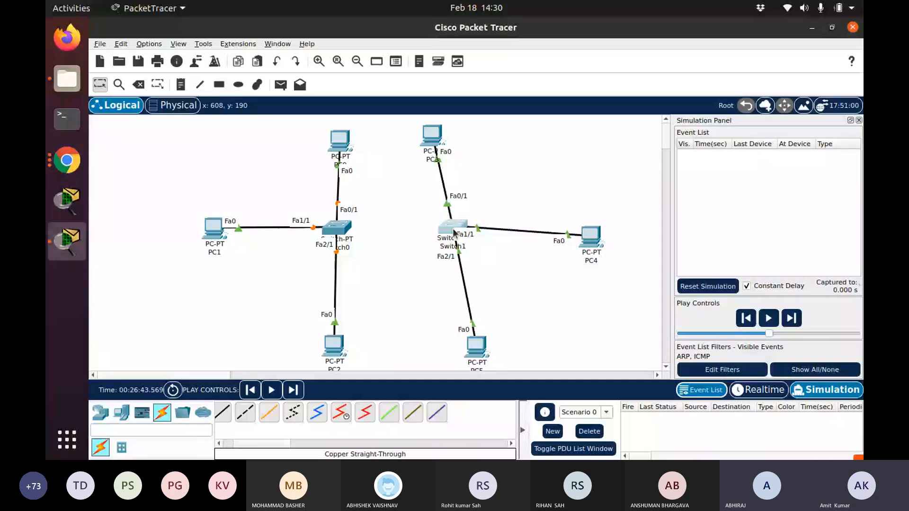
pyautogui.click(454, 232)
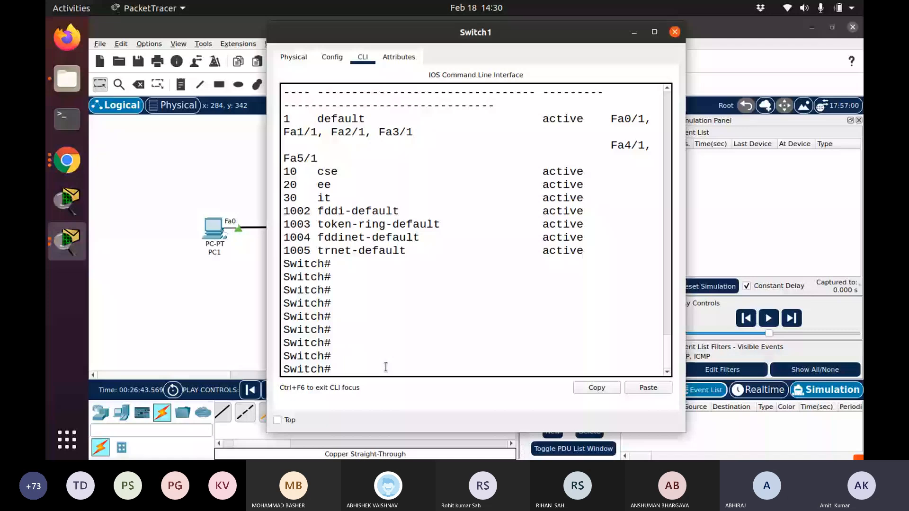
pyautogui.write('configure terminal')
pyautogui.press('Return')
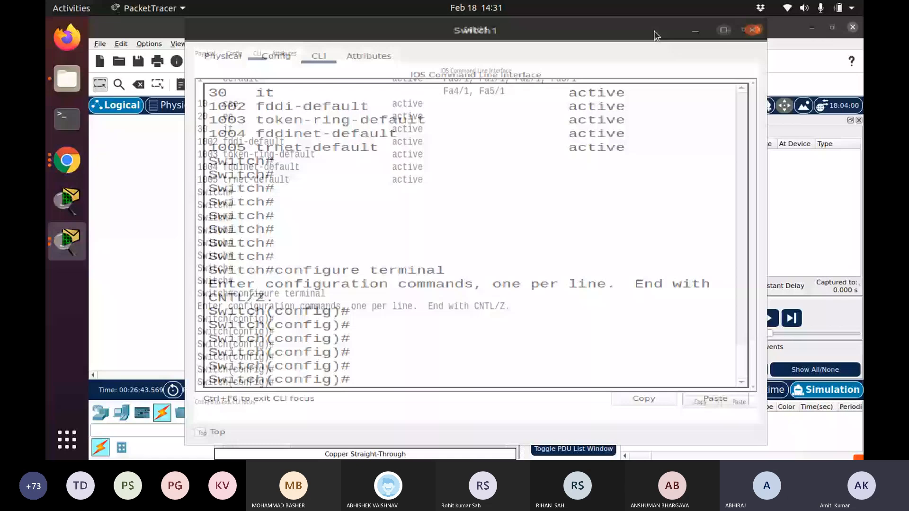
pyautogui.press('Return')
pyautogui.press('Return')
pyautogui.press('Return')
pyautogui.press('Return')
pyautogui.press('Return')
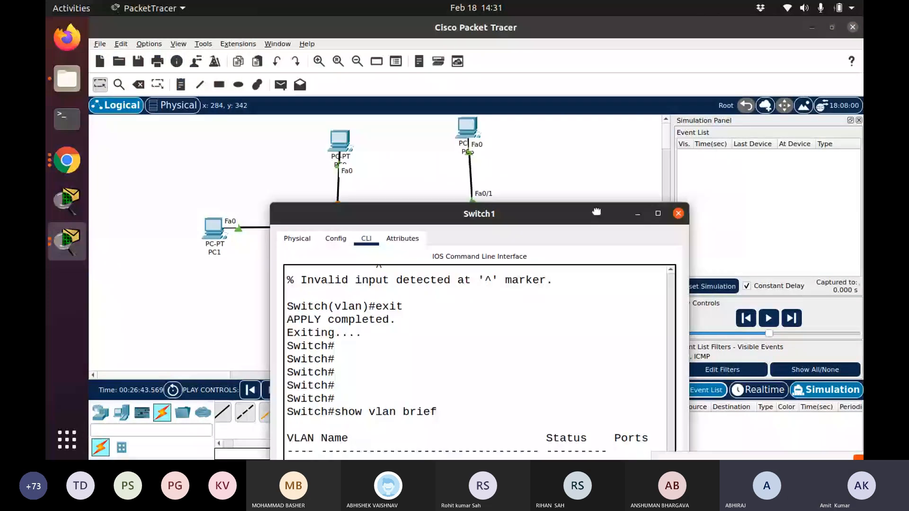
pyautogui.moveTo(597, 212); pyautogui.dragTo(676, 229)
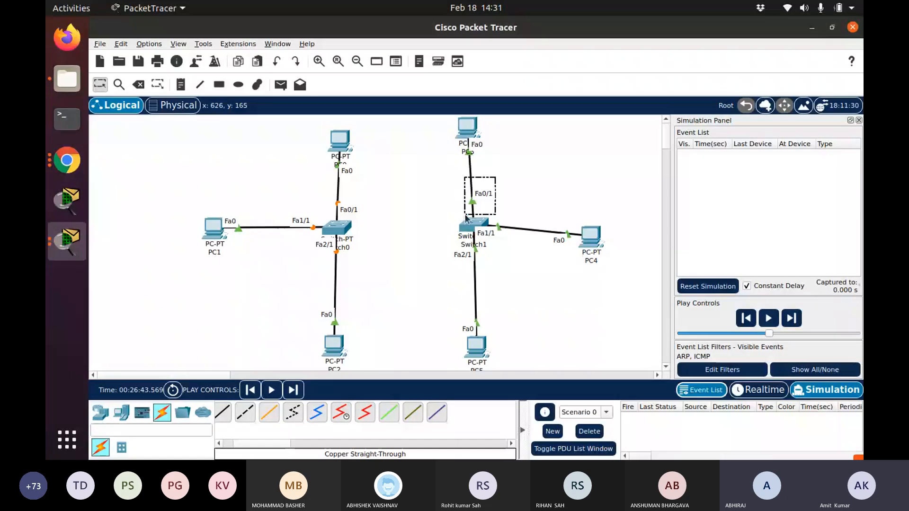
pyautogui.moveTo(465, 214); pyautogui.dragTo(454, 214)
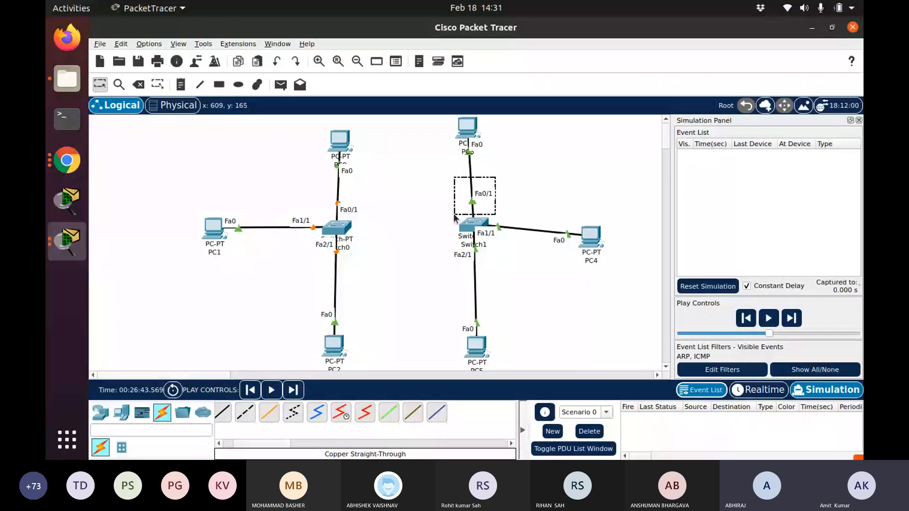
pyautogui.moveTo(516, 215); pyautogui.dragTo(445, 269)
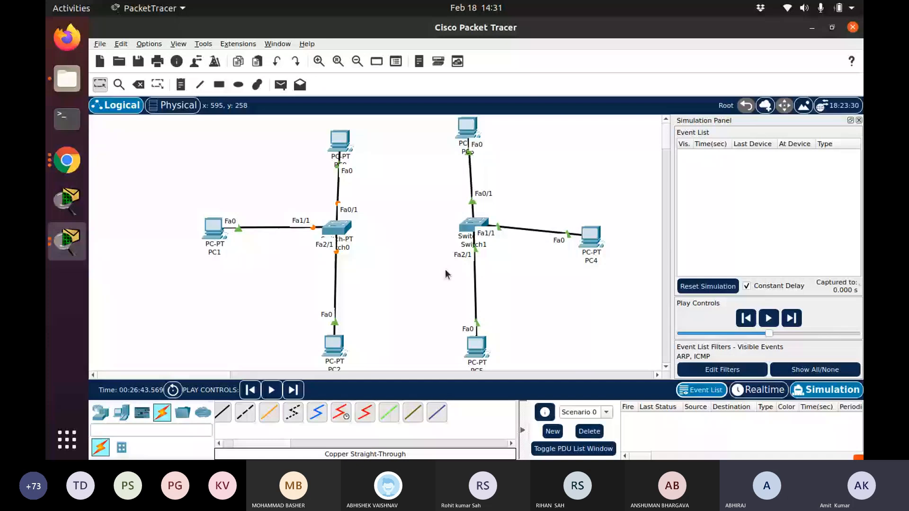
# - Return to Switch1's command line and enter interface configuration mode with interface FastEthernet 0/1
pyautogui.click(67, 241)
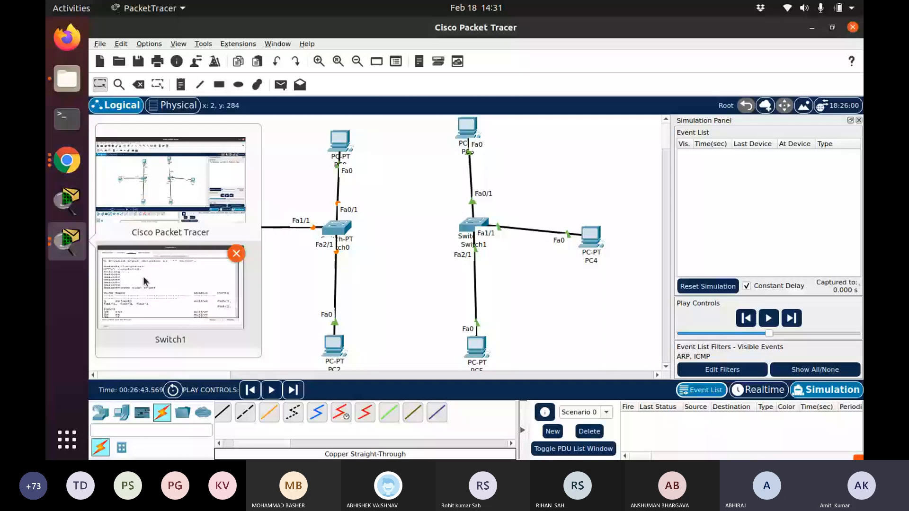
pyautogui.click(144, 282)
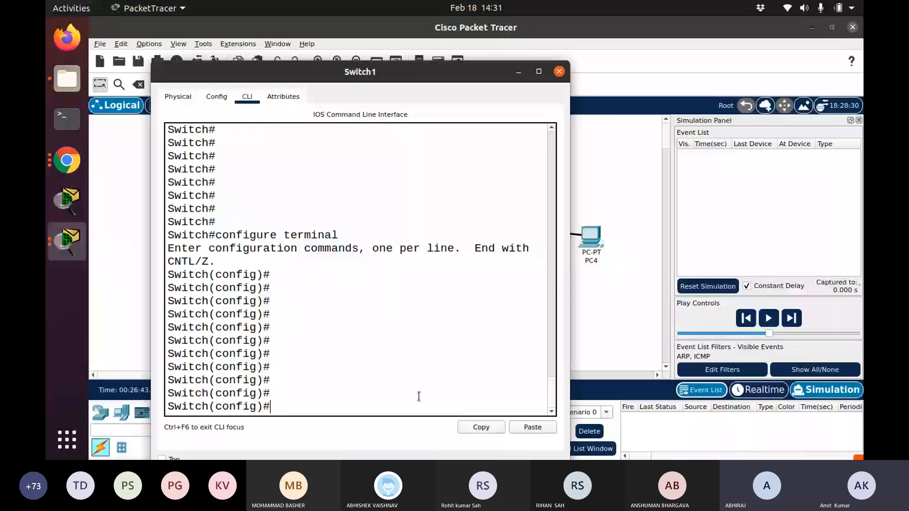
pyautogui.press('Return')
pyautogui.press('Return')
pyautogui.press('Return')
pyautogui.press('Return')
pyautogui.write('interface')
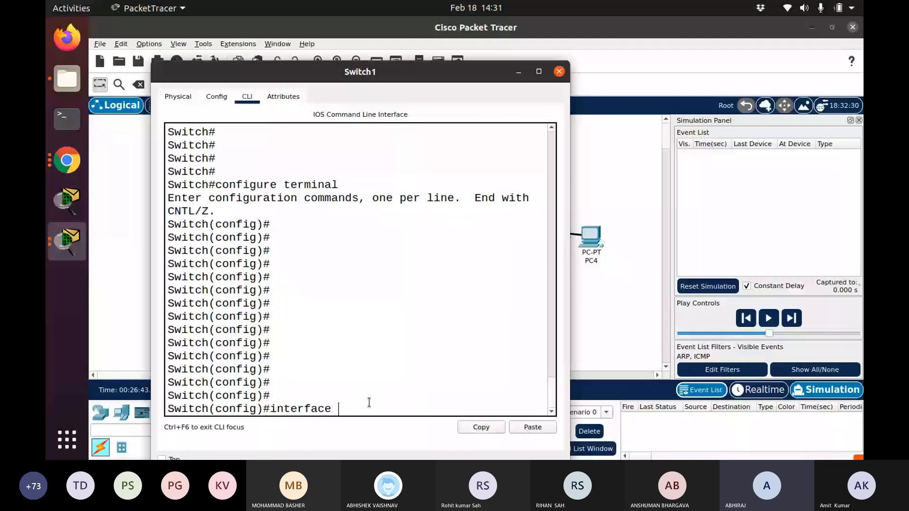
pyautogui.write(' Fast')
pyautogui.press('Tab')
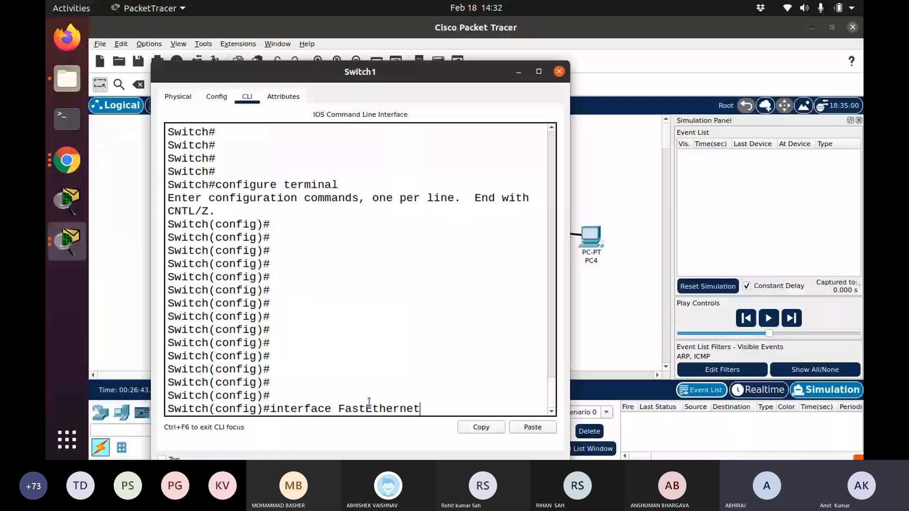
pyautogui.write('0')
pyautogui.moveTo(361, 73); pyautogui.dragTo(492, 105)
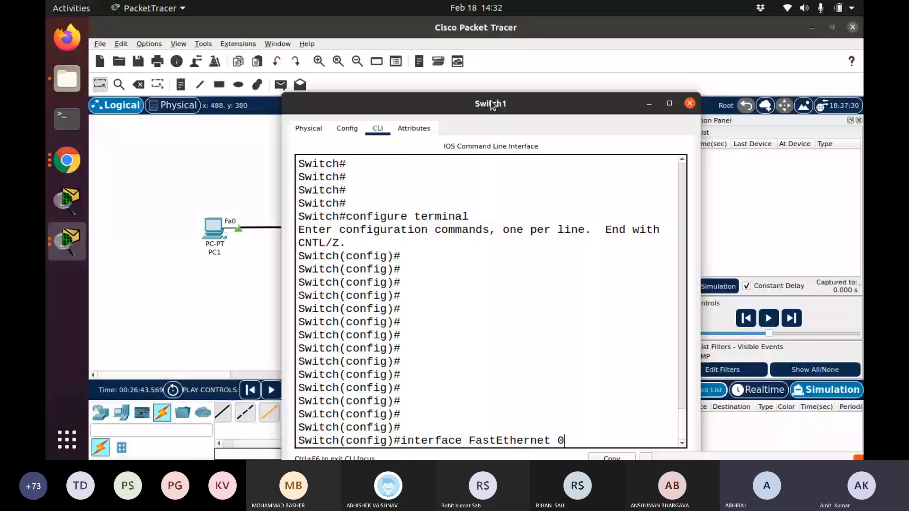
pyautogui.write('/1')
pyautogui.press('Return')
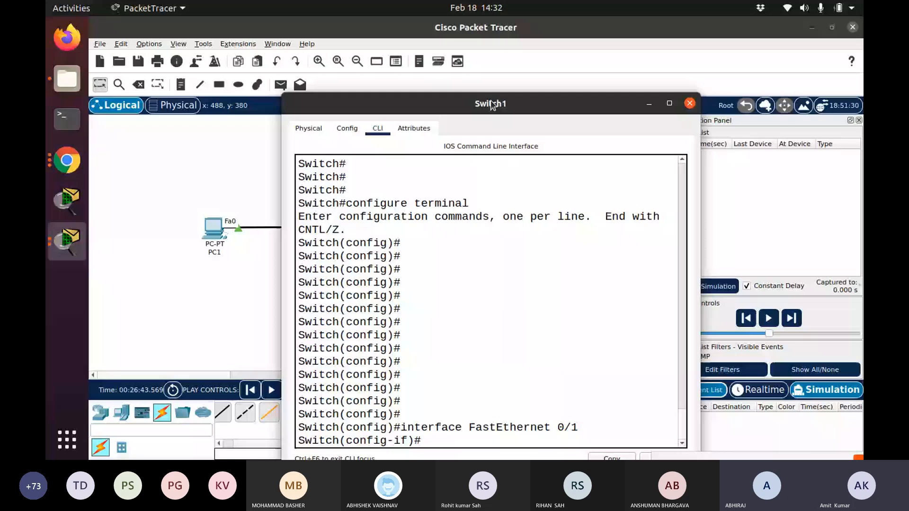
# - Set Switch1's FastEthernet 0/1 to access mode with the command switchport mode access
pyautogui.write('swi')
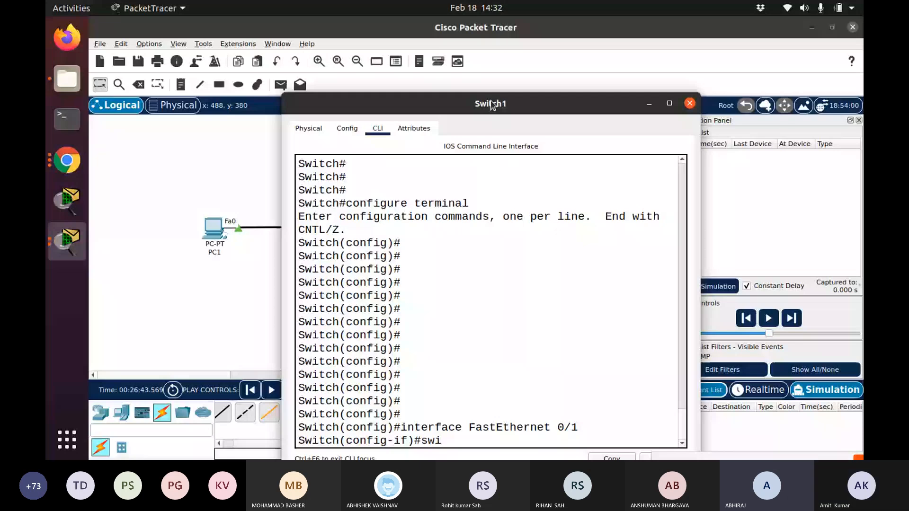
pyautogui.write('tch')
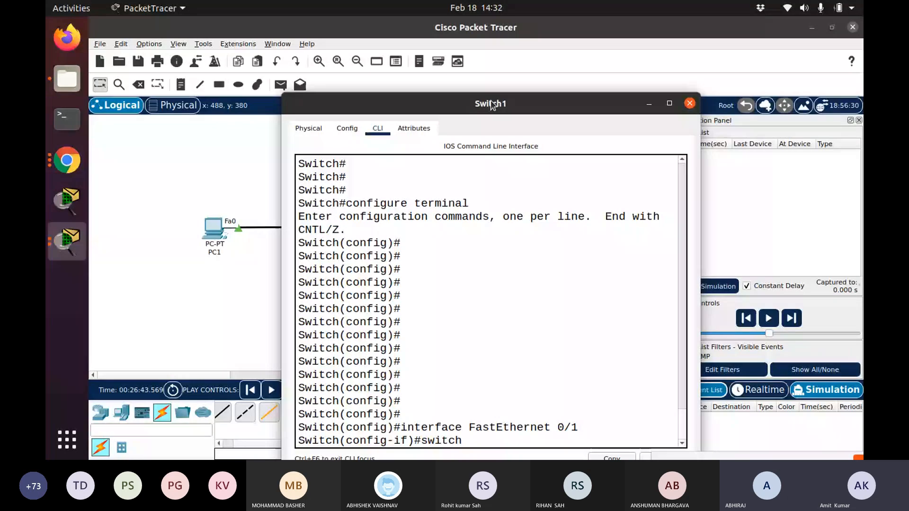
pyautogui.write('port ')
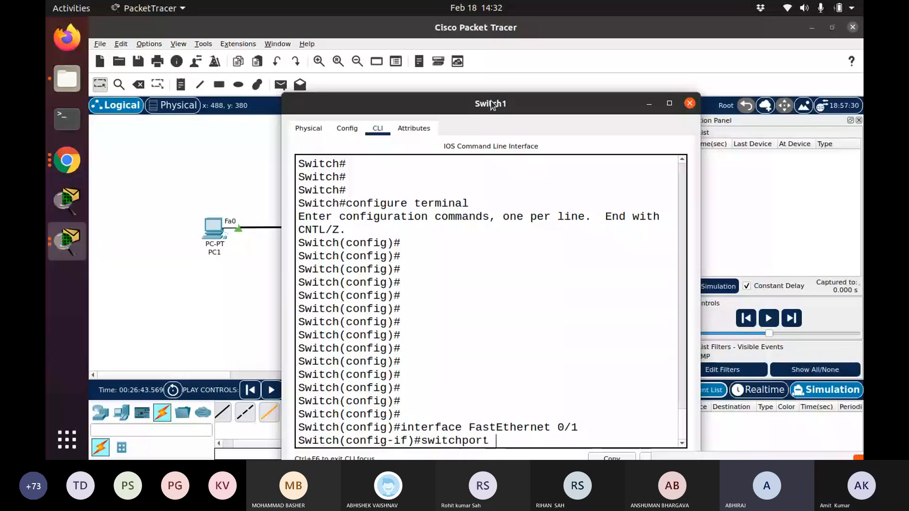
pyautogui.write('mode')
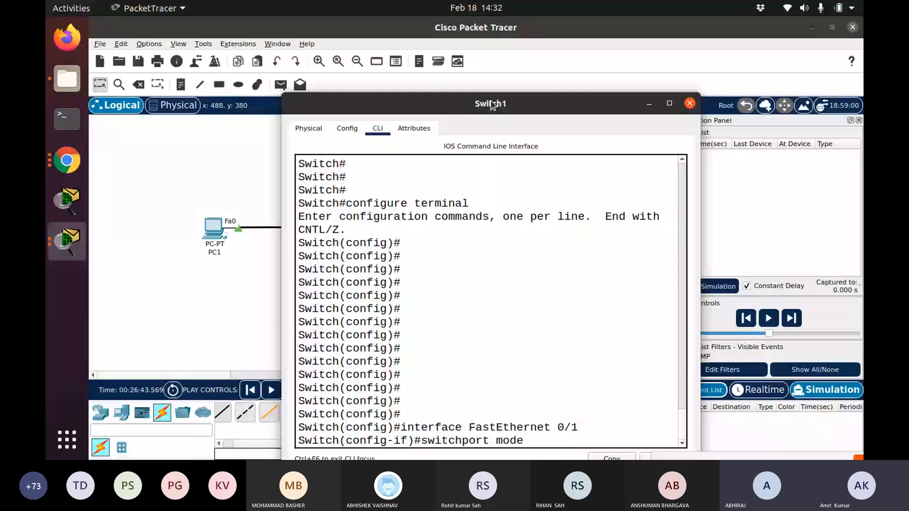
pyautogui.write(' ac')
pyautogui.write('c')
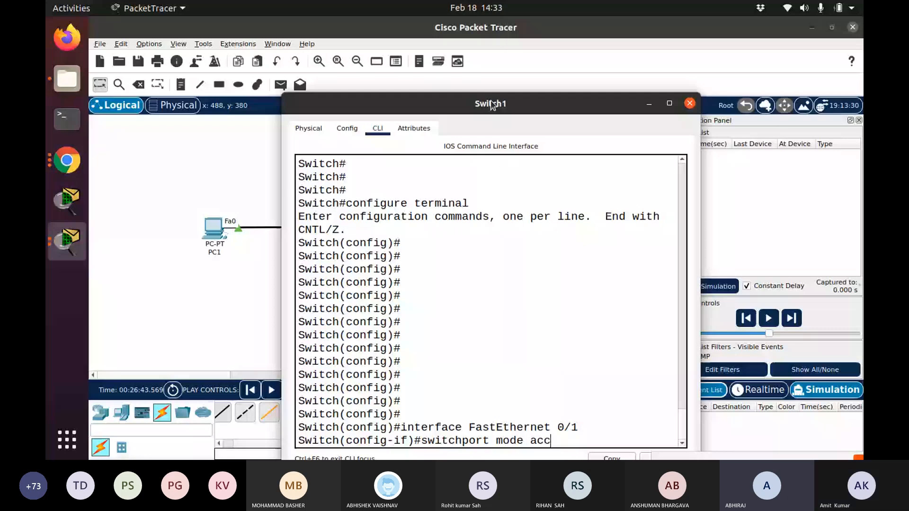
pyautogui.press('BackSpace')
pyautogui.write('c')
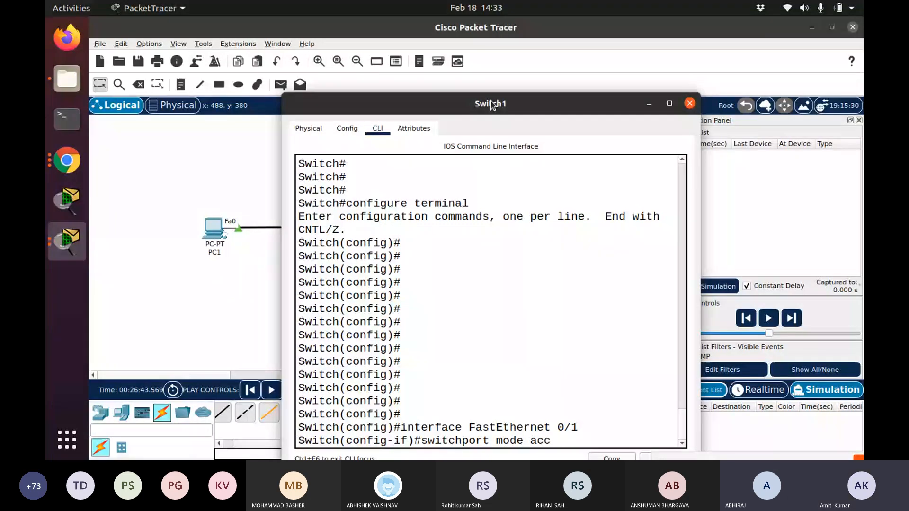
pyautogui.write('ess')
pyautogui.press('Return')
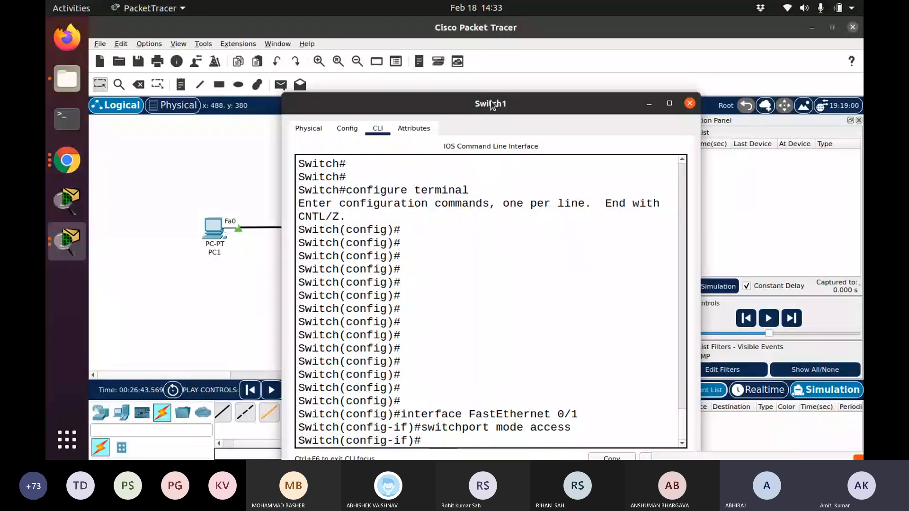
# - Assign Switch1's FastEthernet 0/1 to VLAN 10 with the command switchport access vlan 10
pyautogui.write('swit')
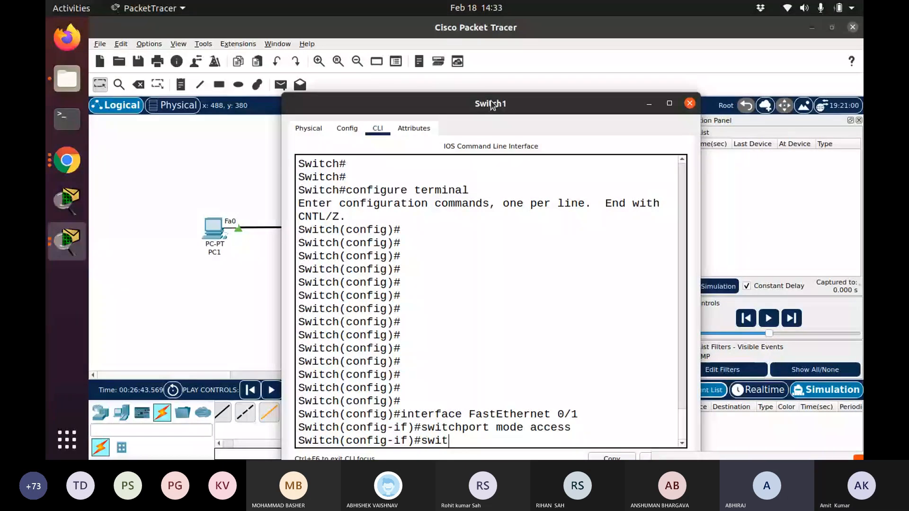
pyautogui.write('chport acc')
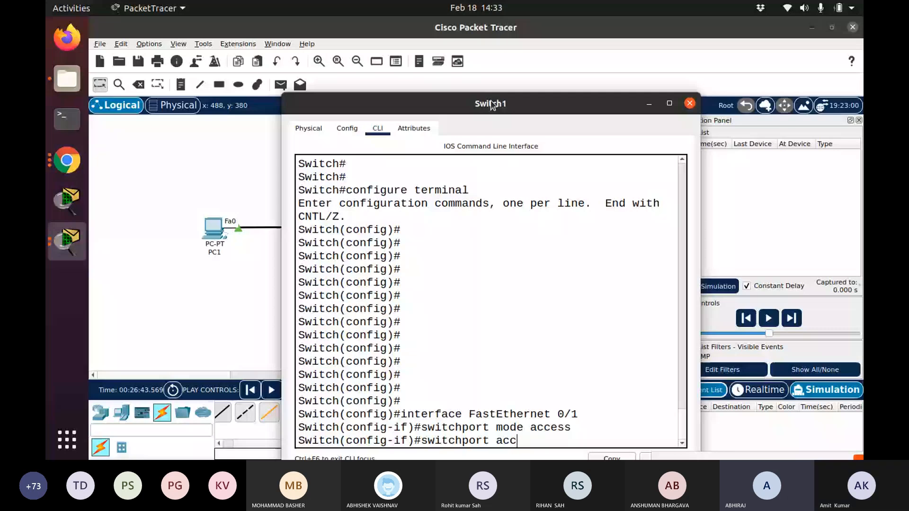
pyautogui.write('ess vlan 10')
pyautogui.press('Return')
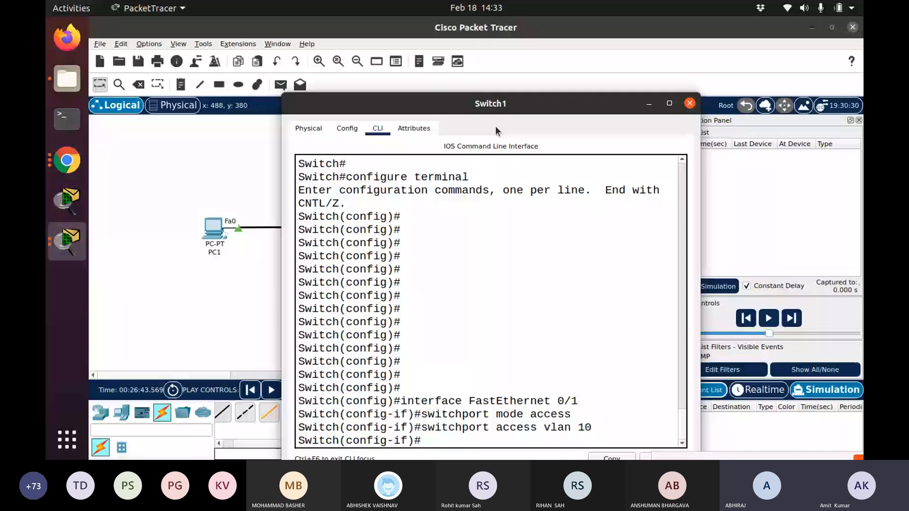
# - Enter interface FastEthernet 1/1 on Switch1 and set it to access mode with switchport mode access
pyautogui.moveTo(502, 101); pyautogui.dragTo(559, 266)
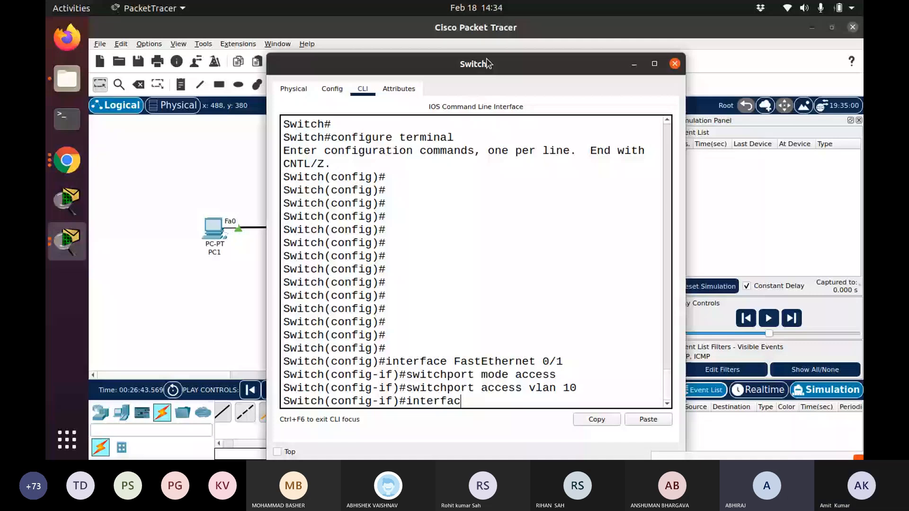
pyautogui.write('e FastEthernet 1/1')
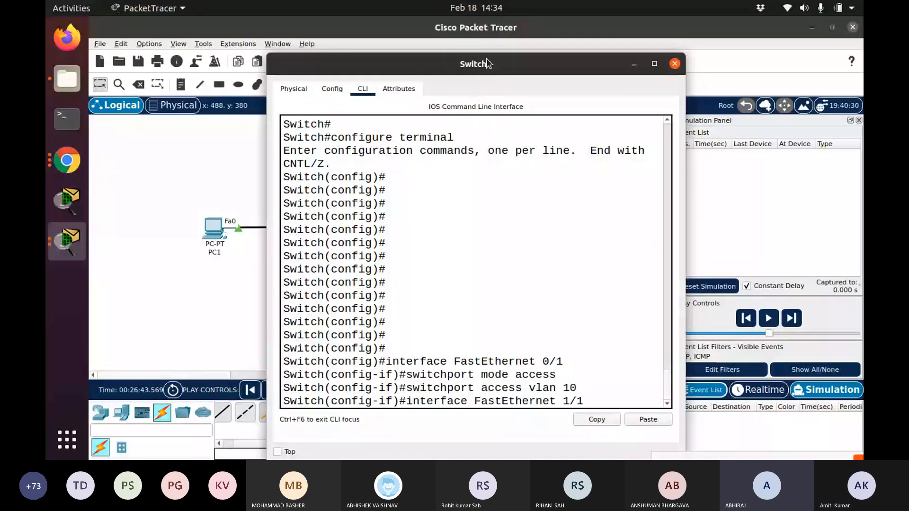
pyautogui.press('Return')
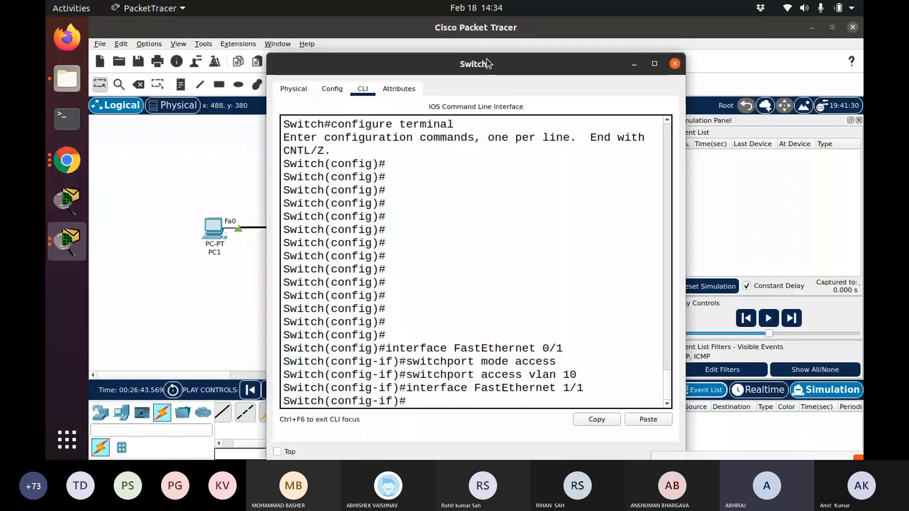
pyautogui.write('swi')
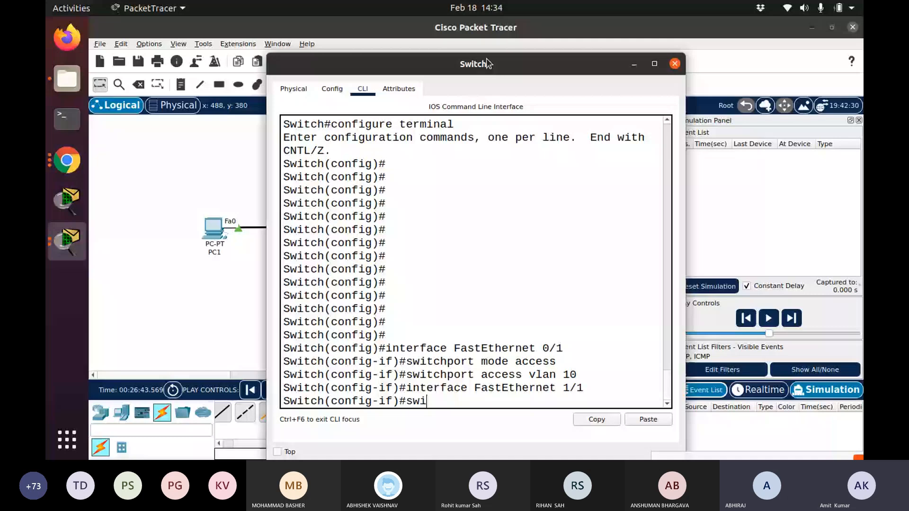
pyautogui.press('Tab')
pyautogui.write('mode ')
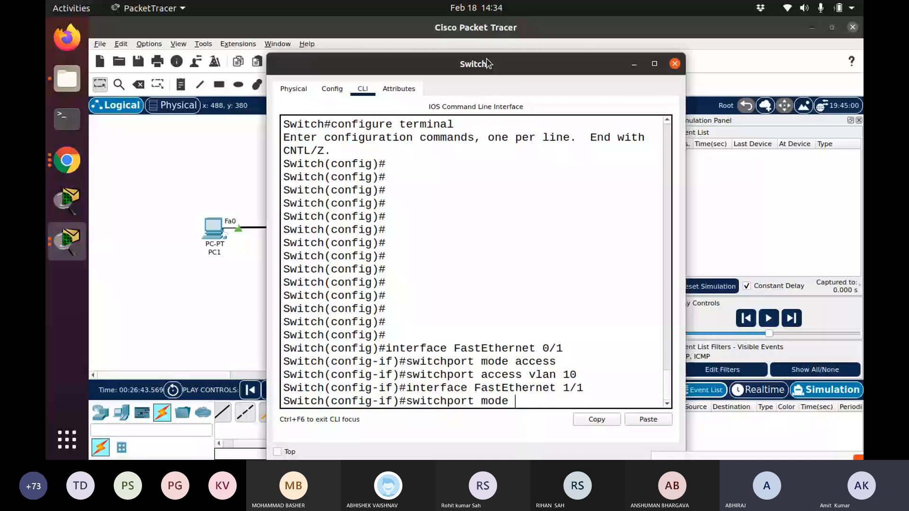
pyautogui.write('access')
pyautogui.press('Return')
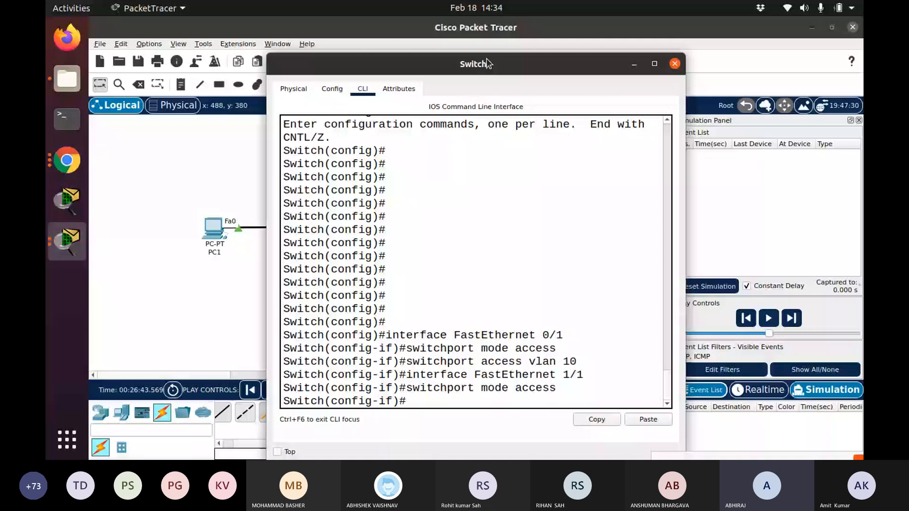
# - Assign Switch1's FastEthernet 1/1 to VLAN 20 with the command switchport access vlan 20
pyautogui.write('swi')
pyautogui.press('Tab')
pyautogui.write('acc')
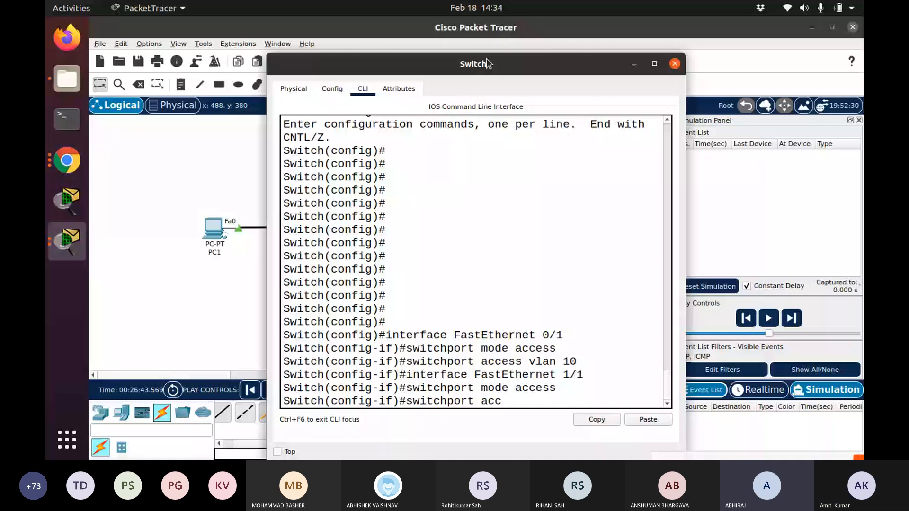
pyautogui.write('ess vlan 20')
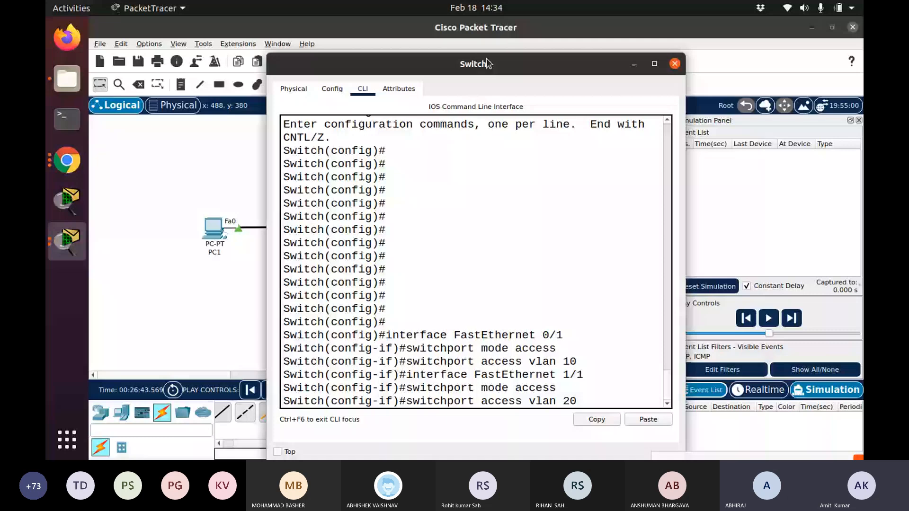
pyautogui.press('Return')
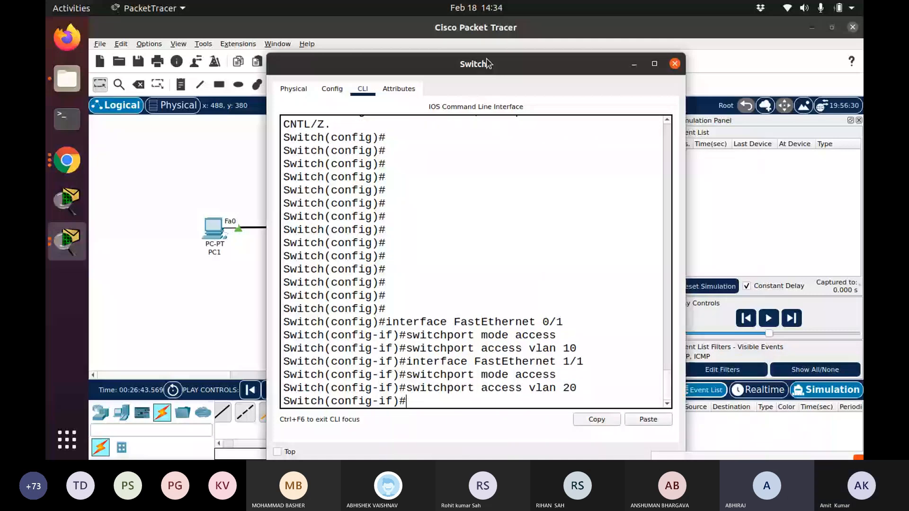
# - Enter interface FastEthernet 2/1 on Switch1 and set it to access mode with switchport mode access
pyautogui.write('interface F')
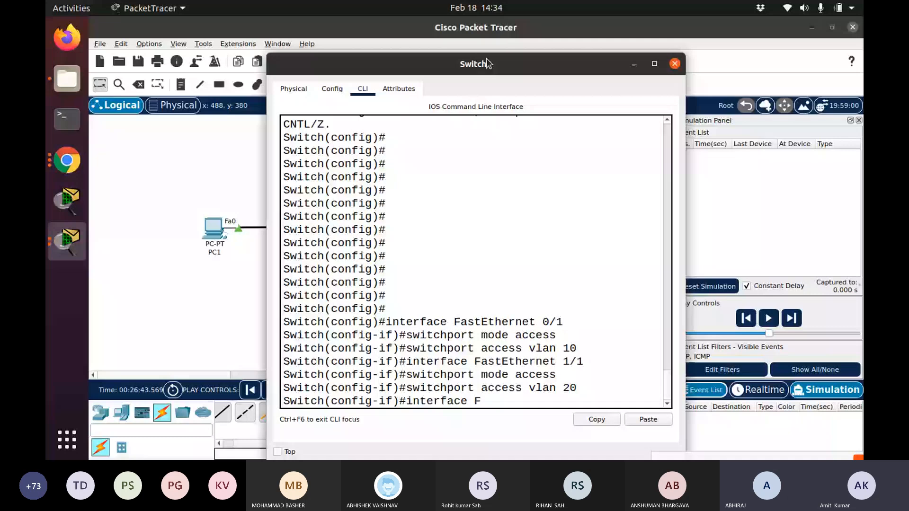
pyautogui.moveTo(487, 64); pyautogui.dragTo(588, 81)
pyautogui.press('Tab')
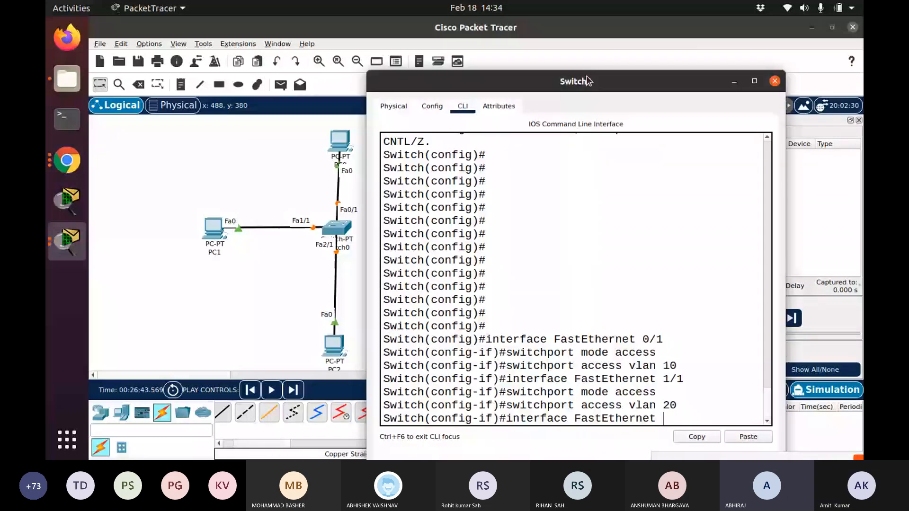
pyautogui.write('2/1')
pyautogui.press('Return')
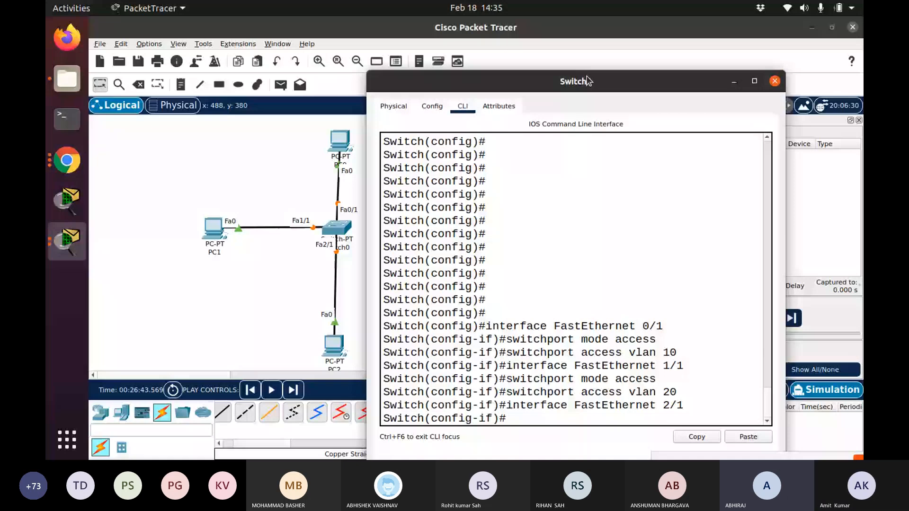
pyautogui.write('switchport')
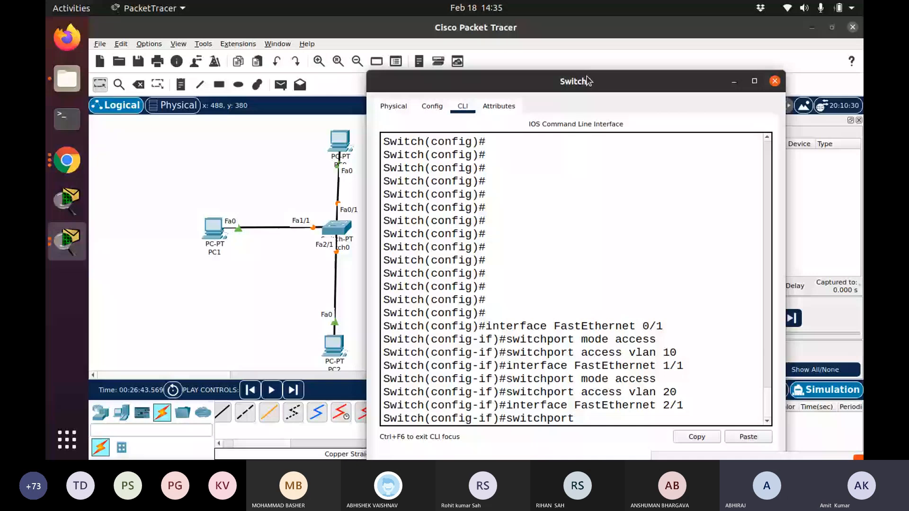
pyautogui.write(' mode')
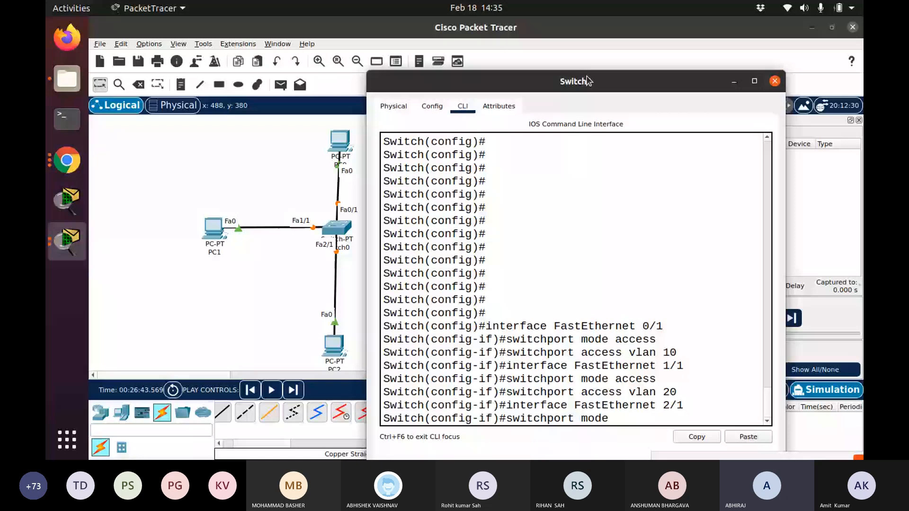
pyautogui.write(' access')
pyautogui.press('Return')
# - Assign Switch1's FastEthernet 2/1 to VLAN 30 with the command switchport access vlan 30
pyautogui.write('sw')
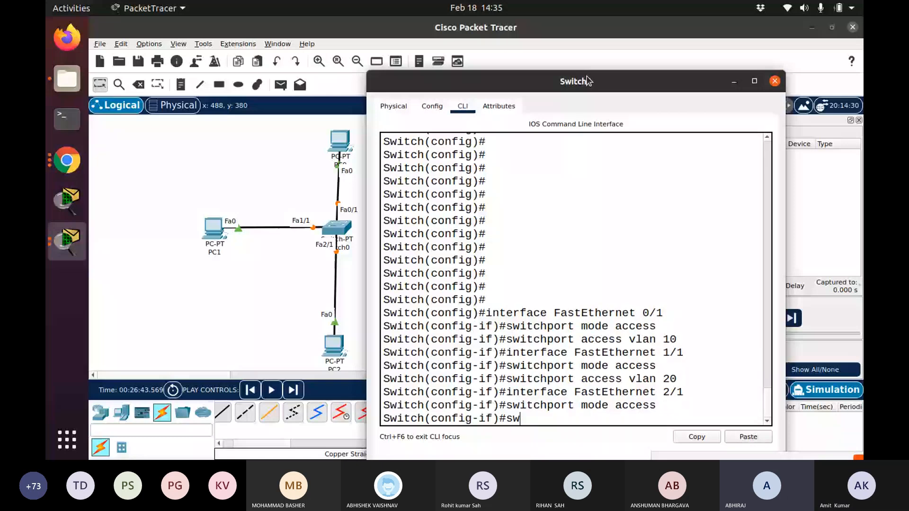
pyautogui.write('itchport')
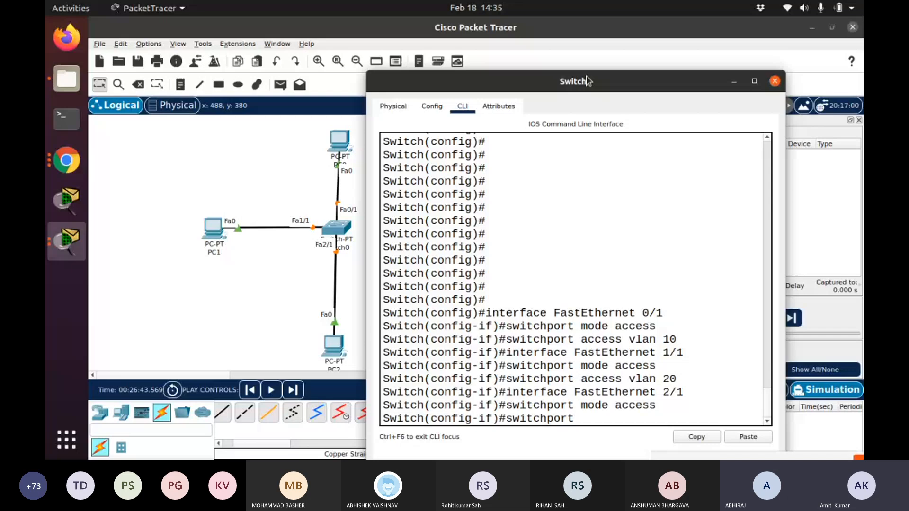
pyautogui.write(' acc')
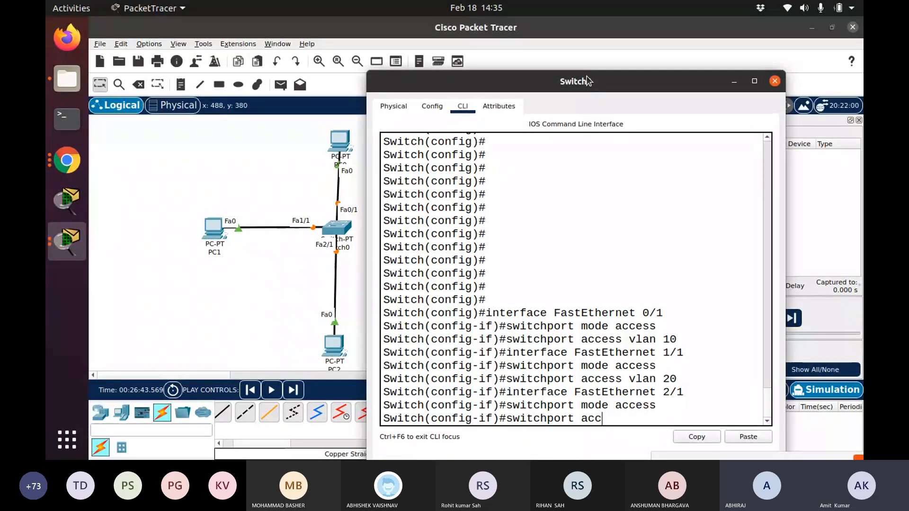
pyautogui.write('ess')
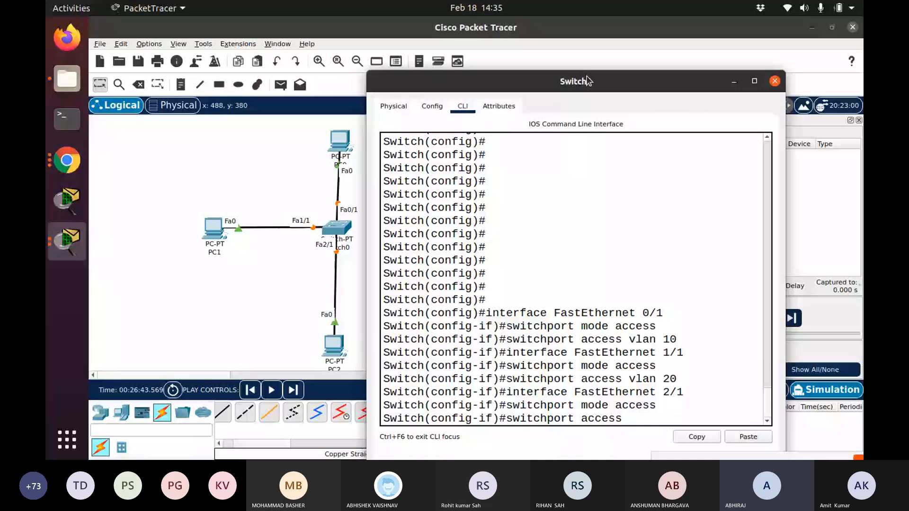
pyautogui.write(' vlan 30')
pyautogui.press('Return')
pyautogui.press('Return')
pyautogui.press('Return')
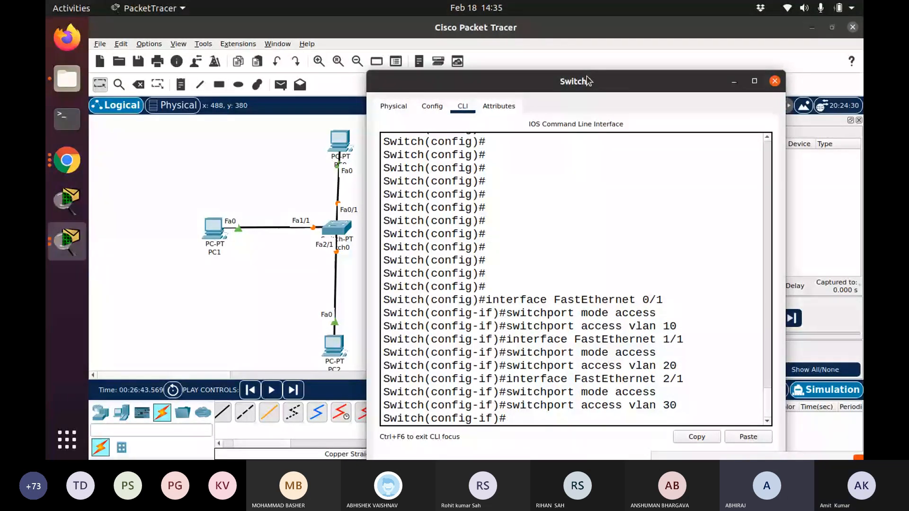
pyautogui.press('Return')
pyautogui.press('Return')
pyautogui.press('Return')
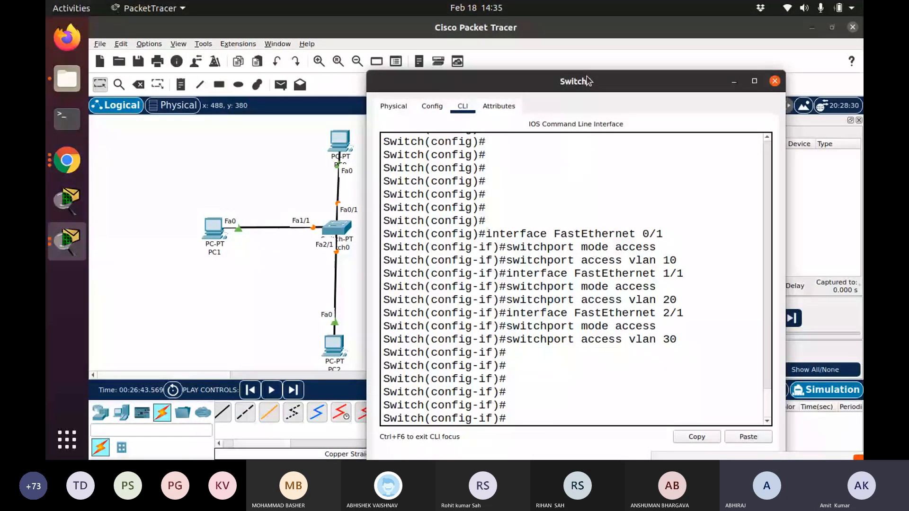
# - Leave interface and global configuration modes on Switch1 with two exit commands, returning to the privileged prompt
pyautogui.write('ex')
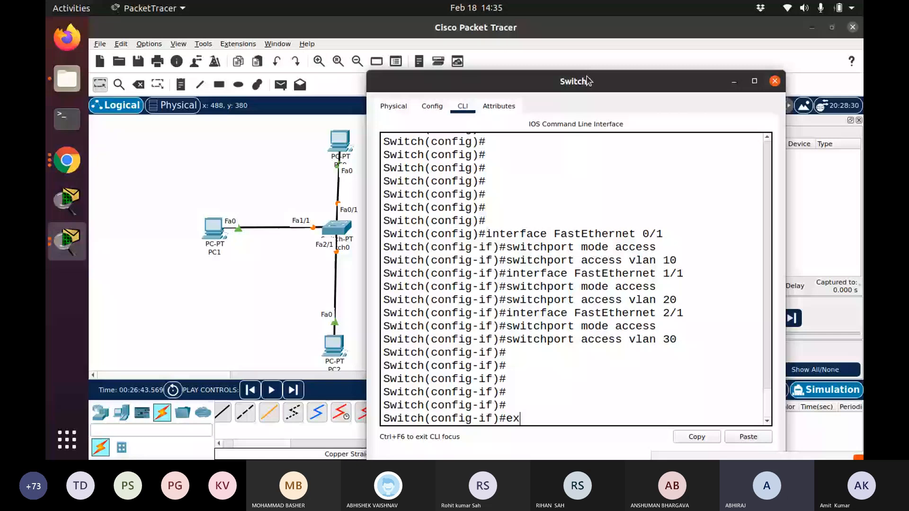
pyautogui.write('it')
pyautogui.press('Return')
pyautogui.press('Return')
pyautogui.press('Return')
pyautogui.press('Return')
pyautogui.press('Return')
pyautogui.press('Return')
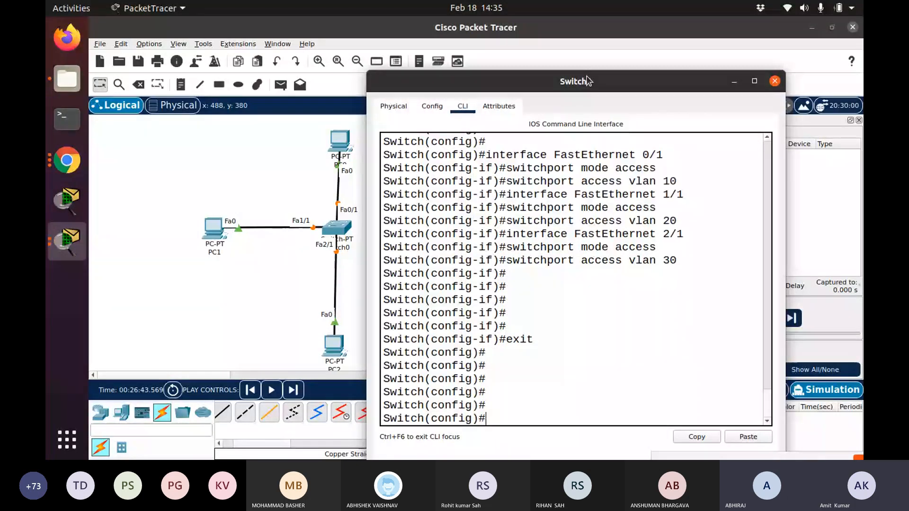
pyautogui.write('exit')
pyautogui.press('Return')
pyautogui.press('Return')
pyautogui.press('Return')
pyautogui.press('Return')
pyautogui.press('Return')
pyautogui.press('Return')
pyautogui.press('Return')
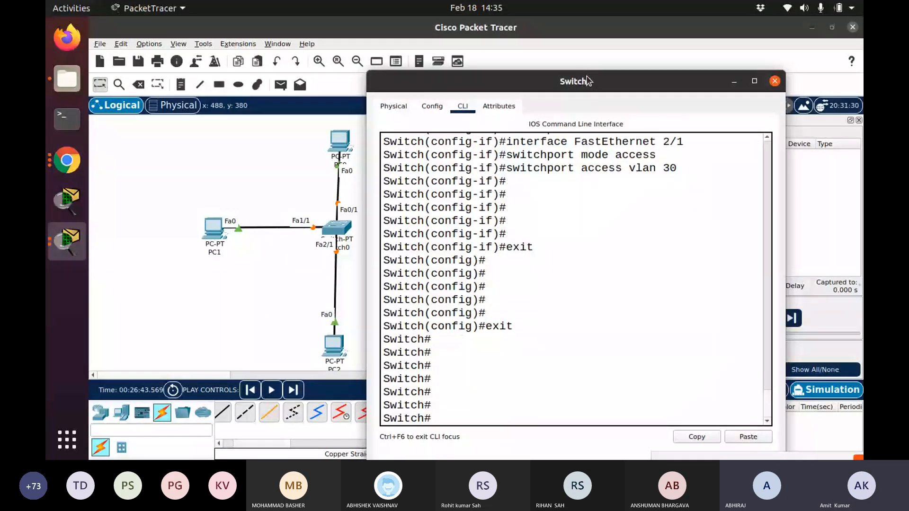
# - Check Switch1's VLAN port assignments with show vlan brief and maximize the switch's window
pyautogui.write('show v')
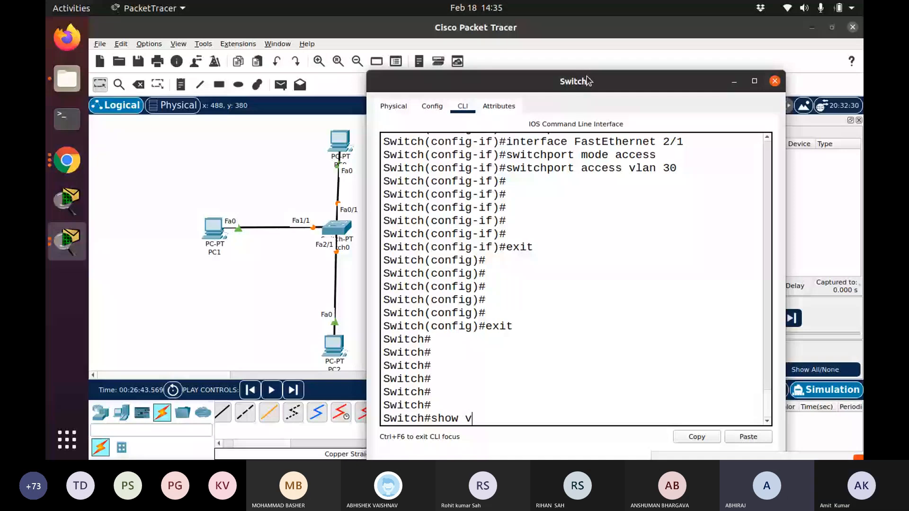
pyautogui.write('lan brief')
pyautogui.press('Return')
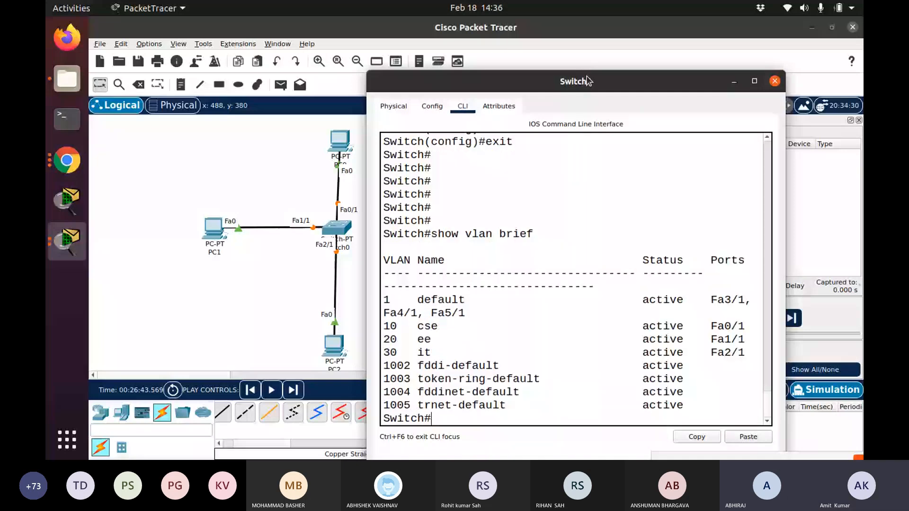
pyautogui.click(751, 77)
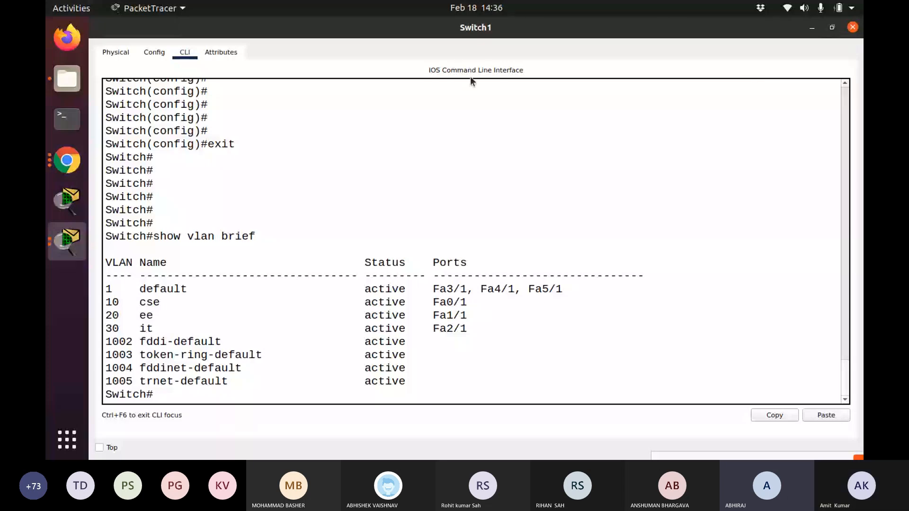
# - Return to the network topology, switch to Realtime mode and reposition Switch1 between its three PCs
pyautogui.click(76, 238)
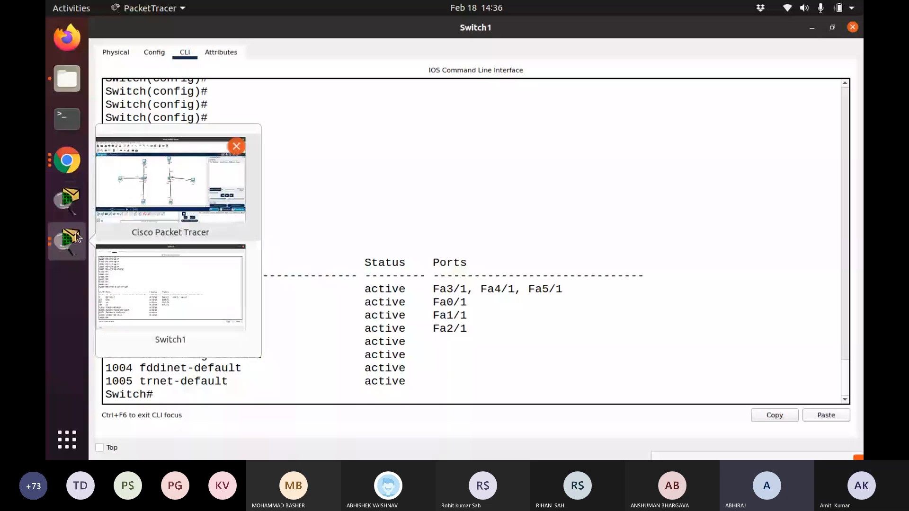
pyautogui.click(160, 192)
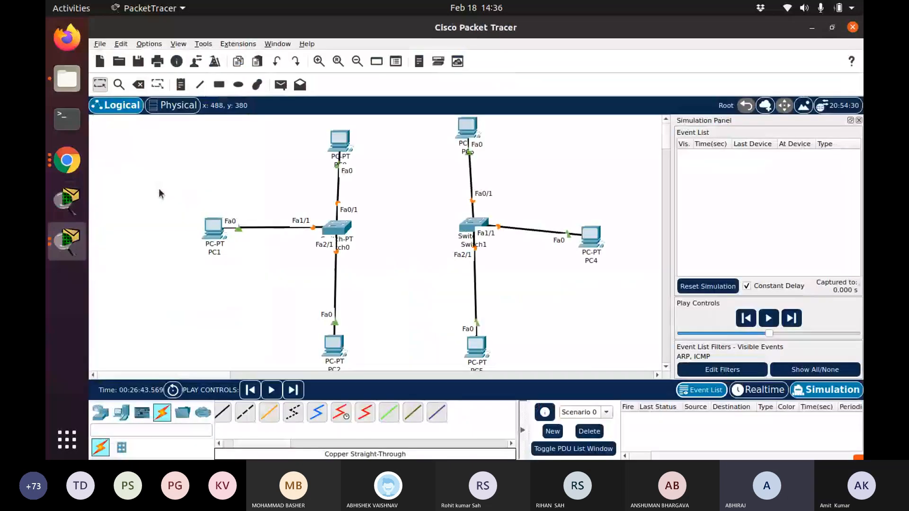
pyautogui.moveTo(478, 228); pyautogui.dragTo(457, 234)
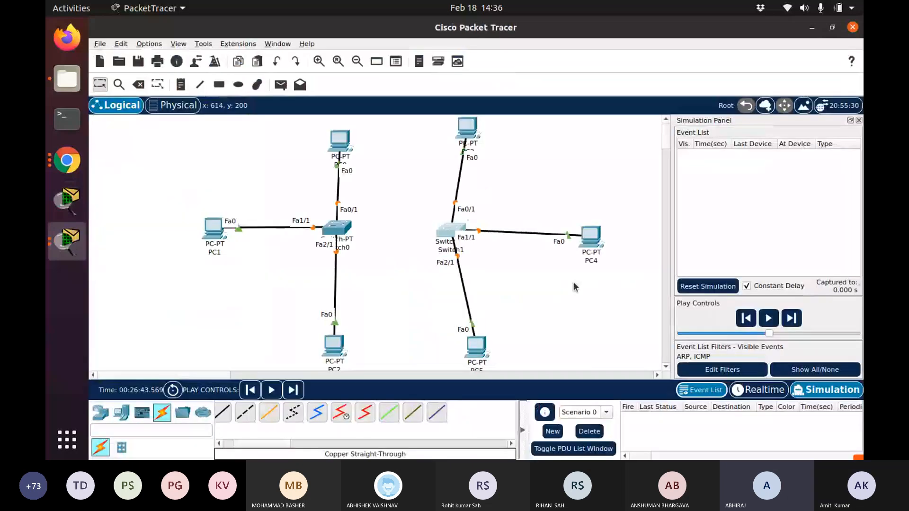
pyautogui.click(759, 389)
pyautogui.moveTo(453, 235); pyautogui.dragTo(478, 245)
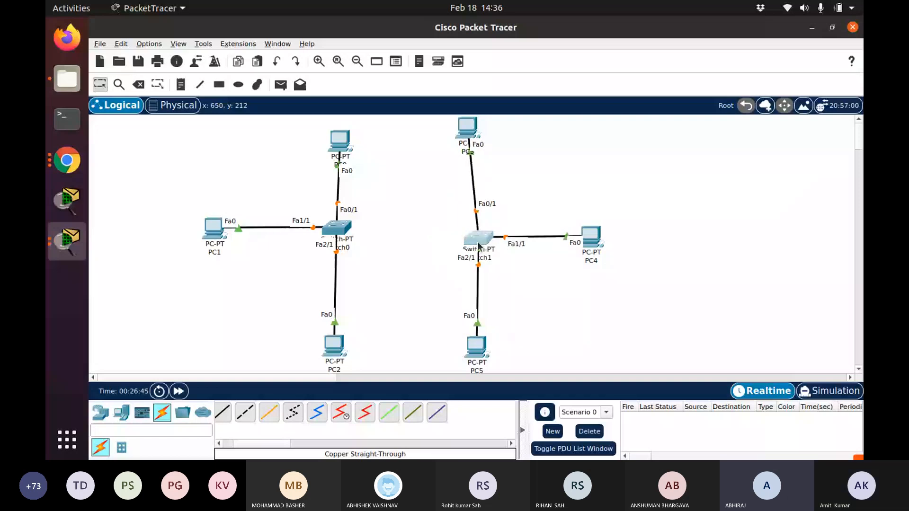
pyautogui.moveTo(478, 244); pyautogui.dragTo(477, 244)
# - Connect Switch0 to Switch1 with a Copper Cross-Over cable, using port FastEthernet3/1 on both switches
pyautogui.moveTo(476, 244)
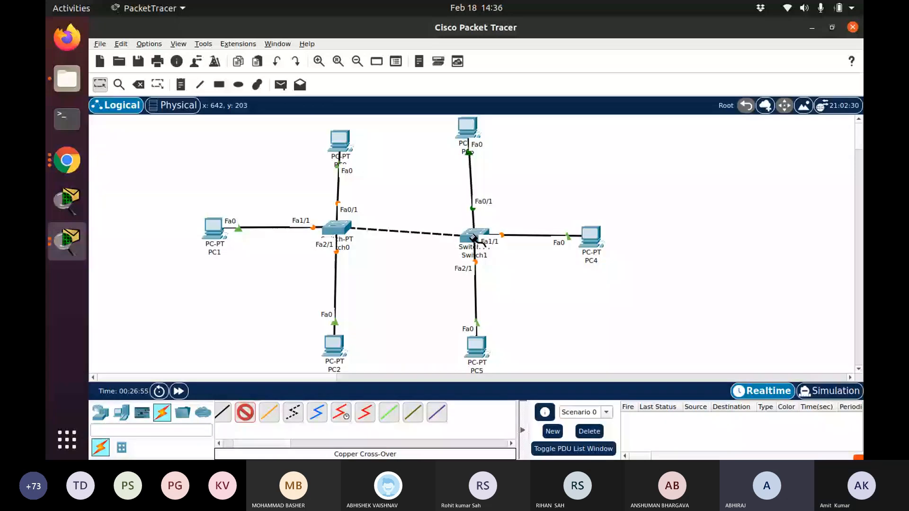
pyautogui.click(473, 237)
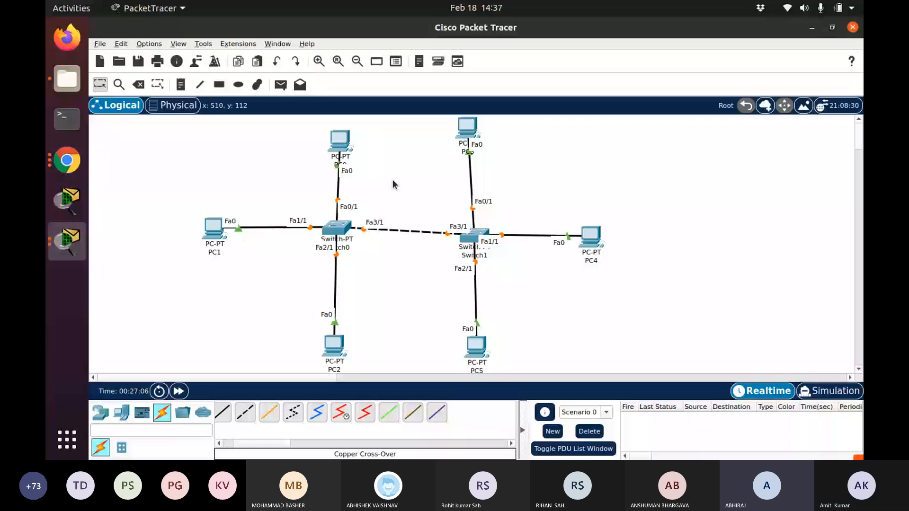
# - Review the VLAN and mode settings of Switch0's interfaces FastEthernet0/1 to FastEthernet3/1 and close the switch's window
pyautogui.click(342, 225)
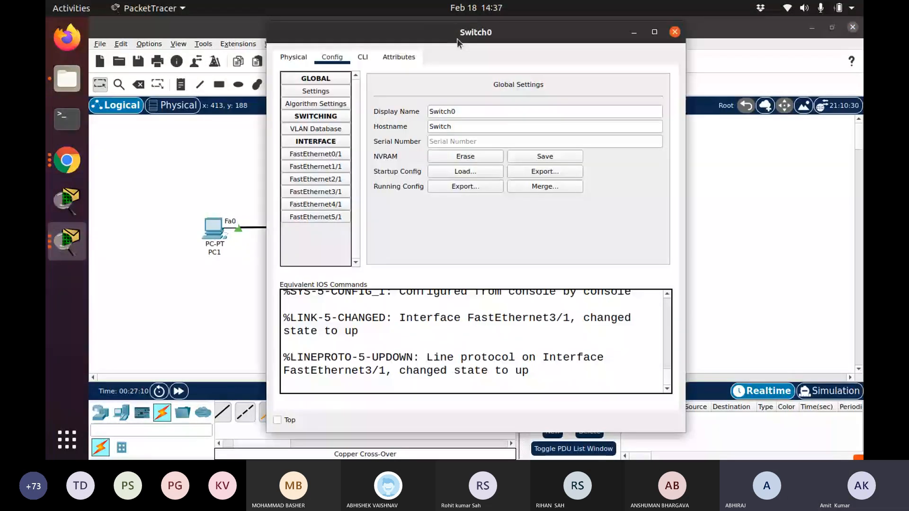
pyautogui.moveTo(457, 38); pyautogui.dragTo(479, 38)
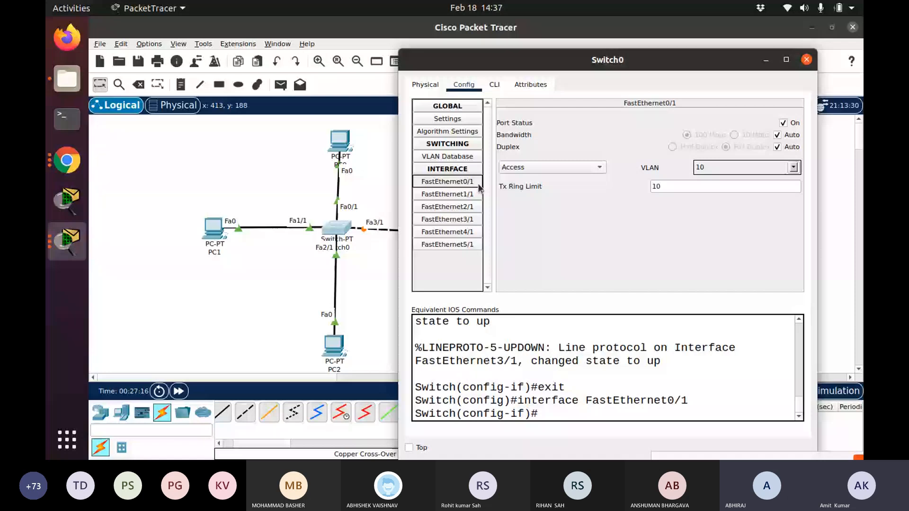
pyautogui.click(474, 194)
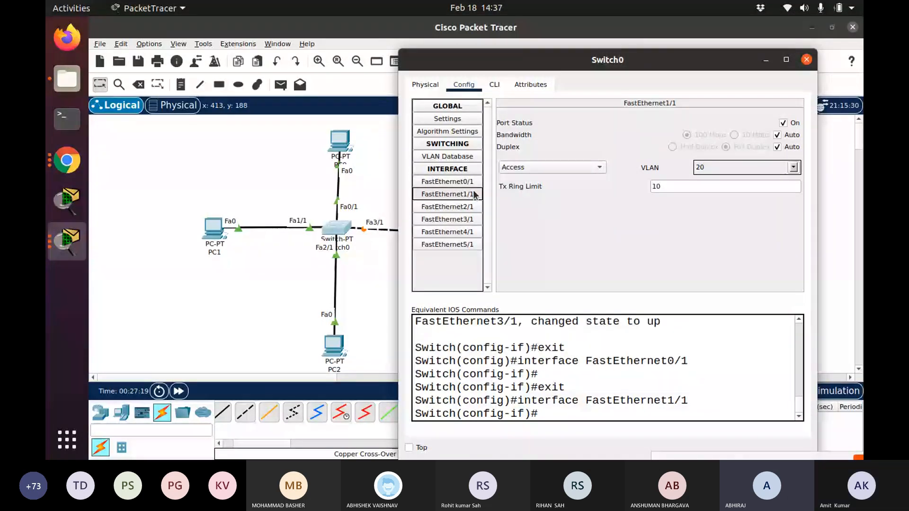
pyautogui.press('Down')
pyautogui.press('Down')
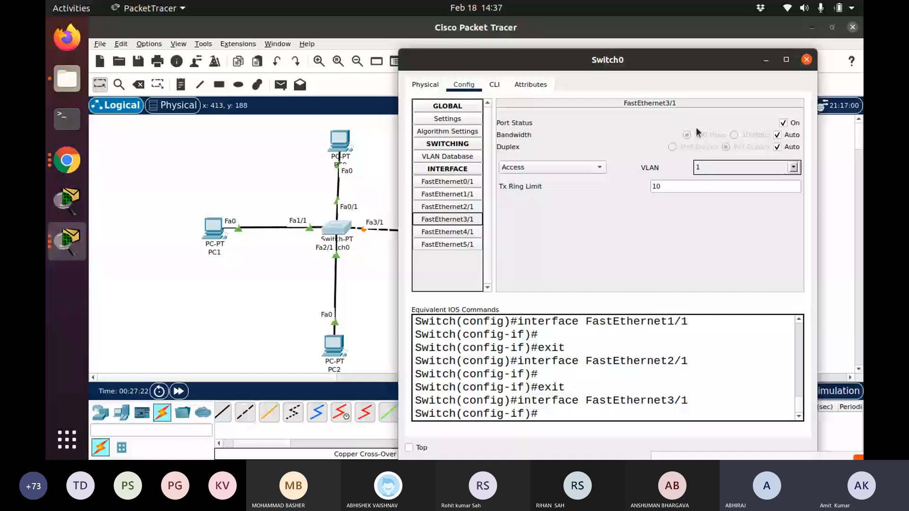
pyautogui.click(806, 60)
# - Review the VLAN settings of Switch1's FastEthernet0/1 and FastEthernet1/1 interfaces in a maximized window and close it
pyautogui.click(471, 234)
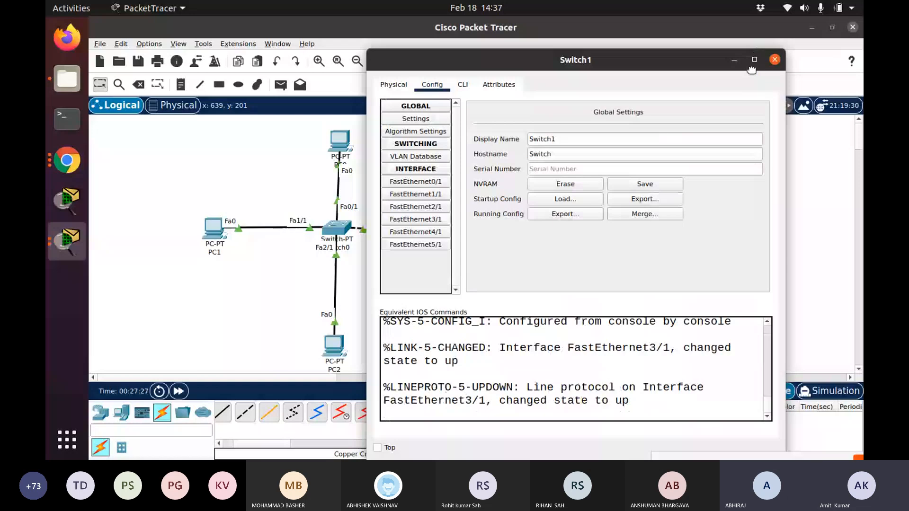
pyautogui.click(754, 60)
pyautogui.click(138, 149)
pyautogui.click(147, 162)
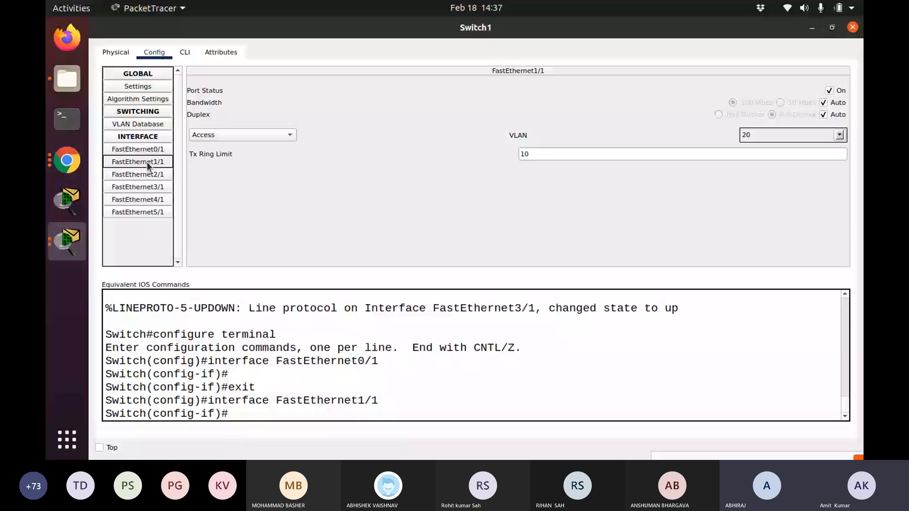
pyautogui.click(854, 29)
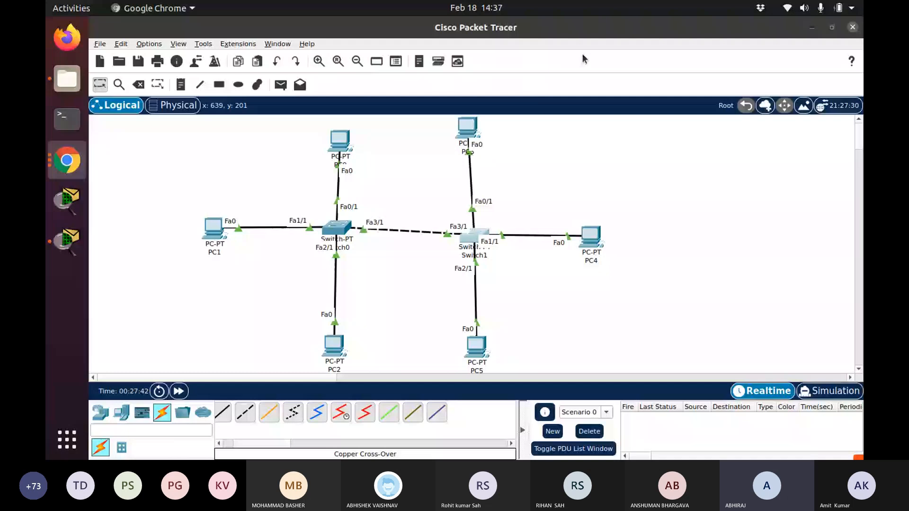
# - Switch to the Microsoft Teams meeting in Chrome, look through its participant list, and return to Packet Tracer
pyautogui.hotkey('alt', 'Tab')
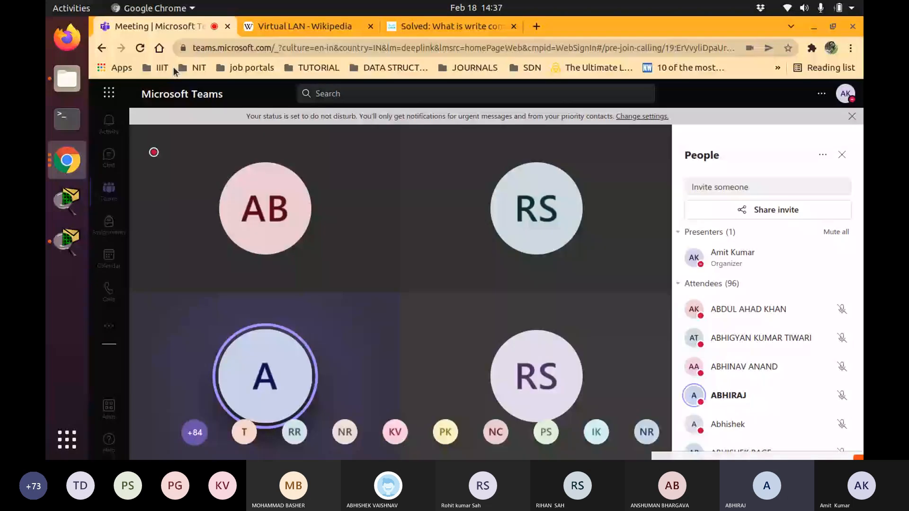
pyautogui.scroll(-8, 831, 360)
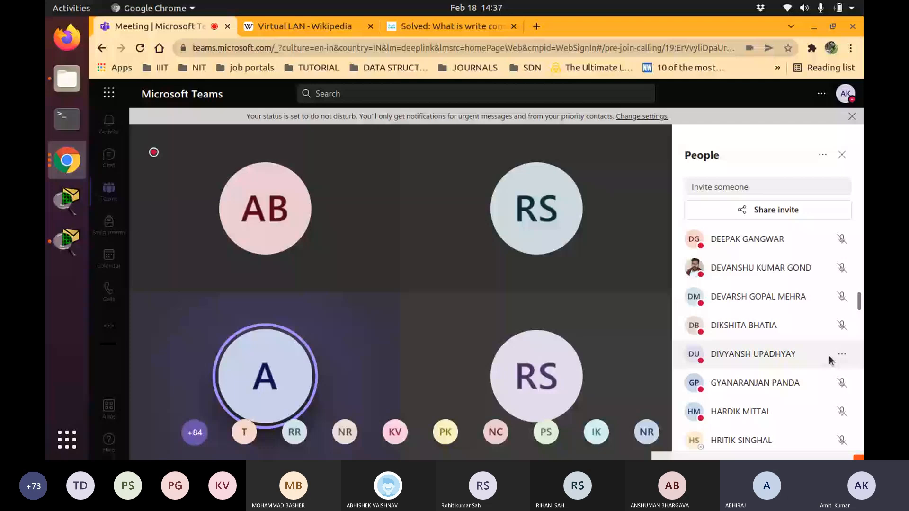
pyautogui.scroll(-10, 830, 360)
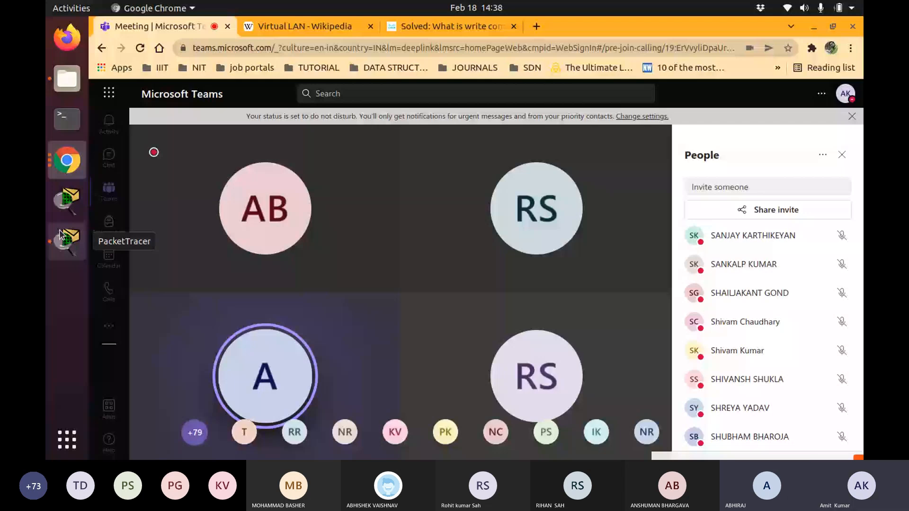
pyautogui.scroll(-10, 768, 399)
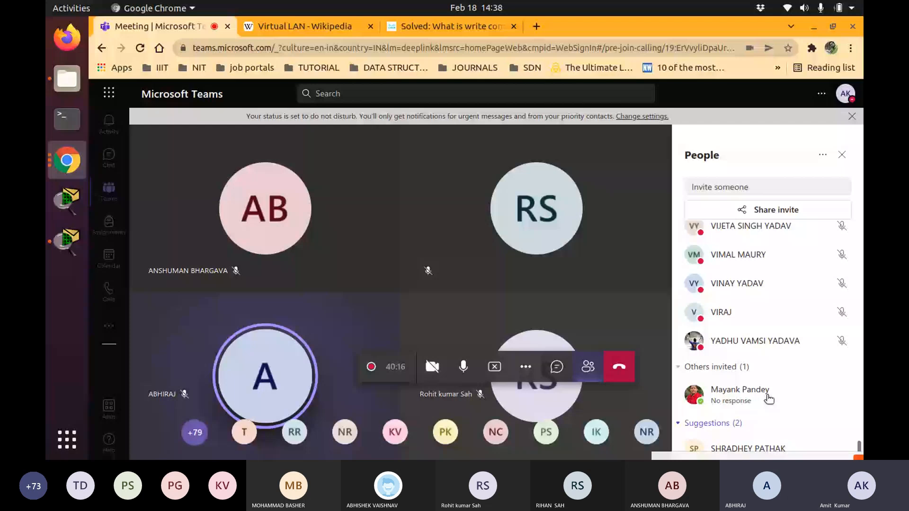
pyautogui.scroll(5, 768, 399)
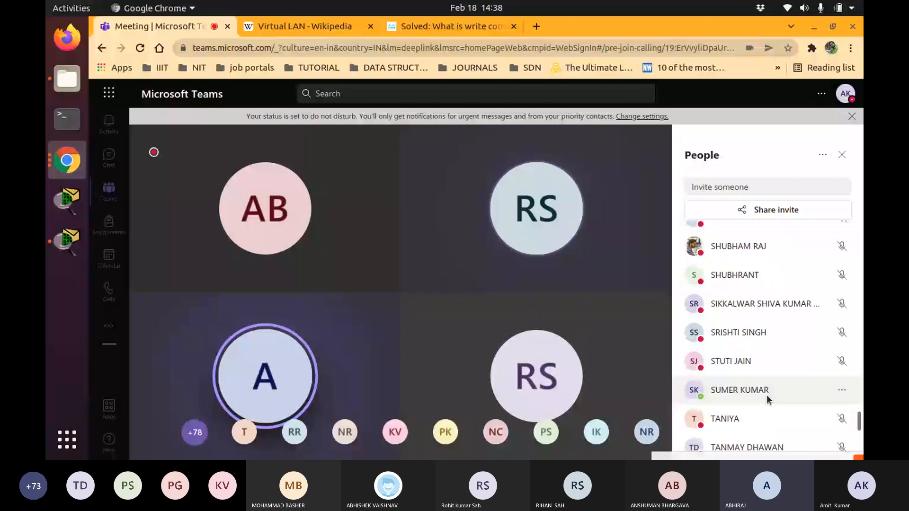
pyautogui.scroll(4, 767, 398)
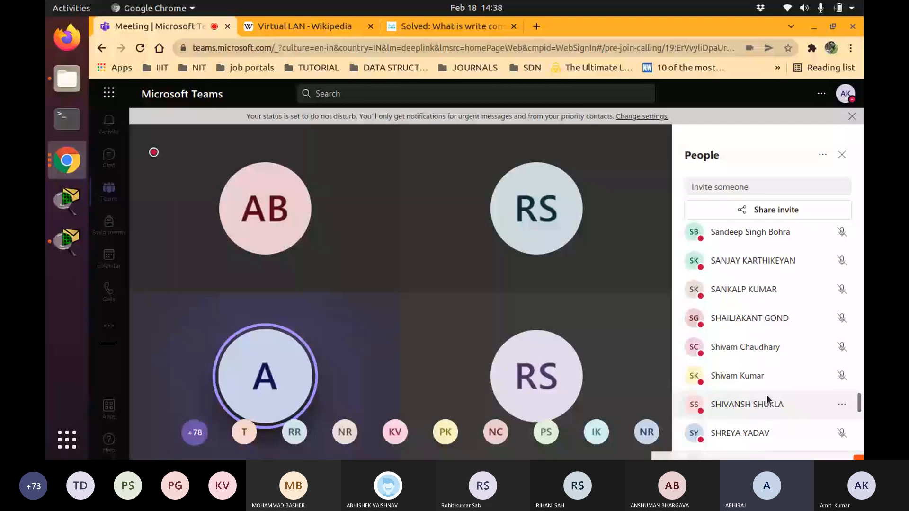
pyautogui.scroll(10, 768, 400)
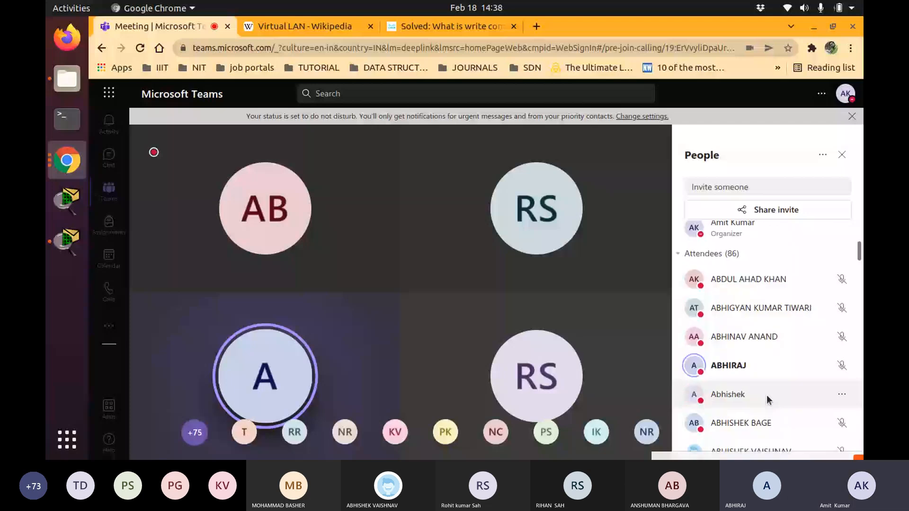
pyautogui.click(68, 244)
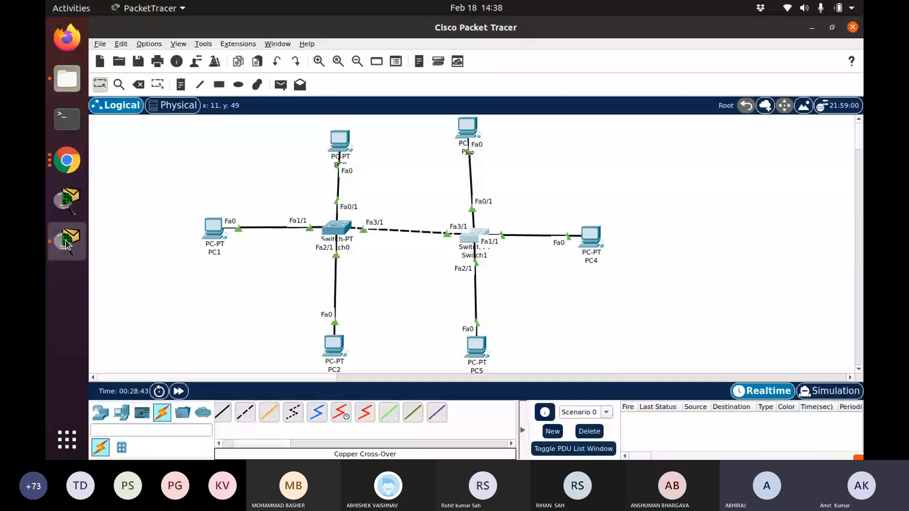
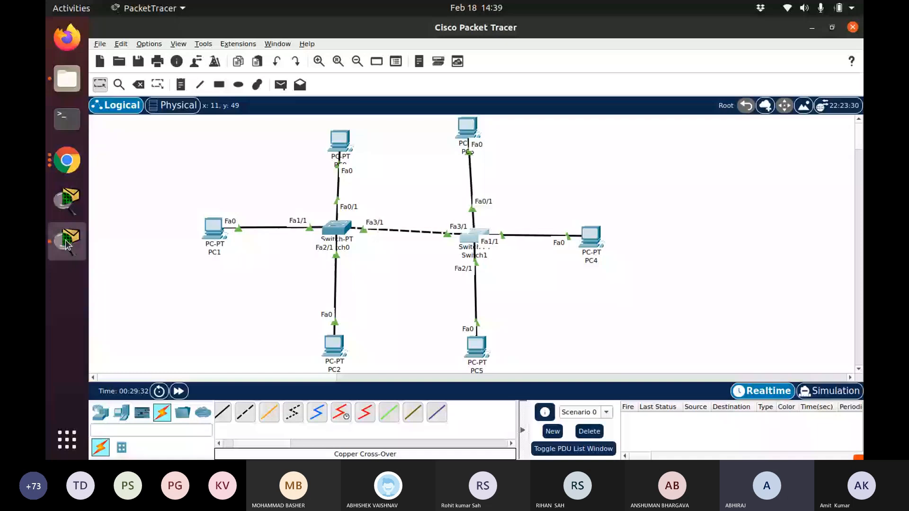
# - Draw one ellipse around PC0 and PC3 and another around PC2 and PC5, and return to the Select tool
pyautogui.click(238, 84)
pyautogui.moveTo(316, 122); pyautogui.dragTo(321, 164)
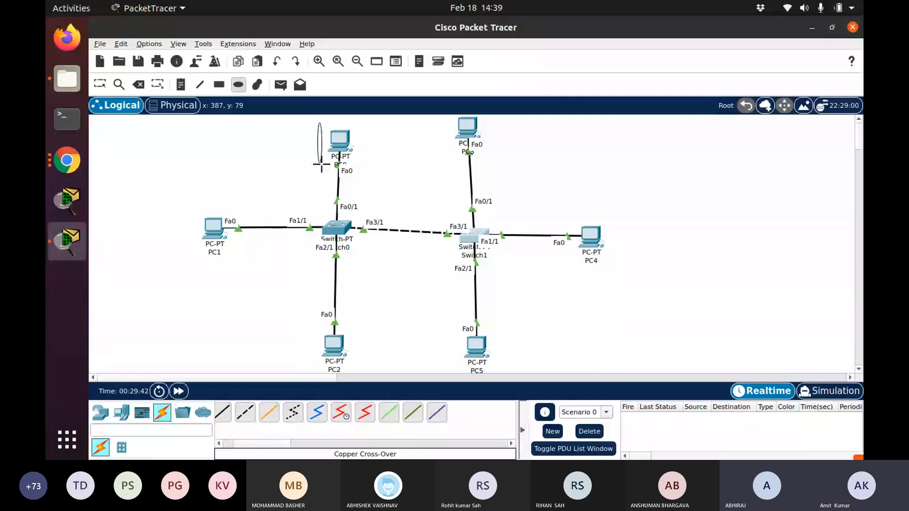
pyautogui.moveTo(321, 165); pyautogui.dragTo(515, 176)
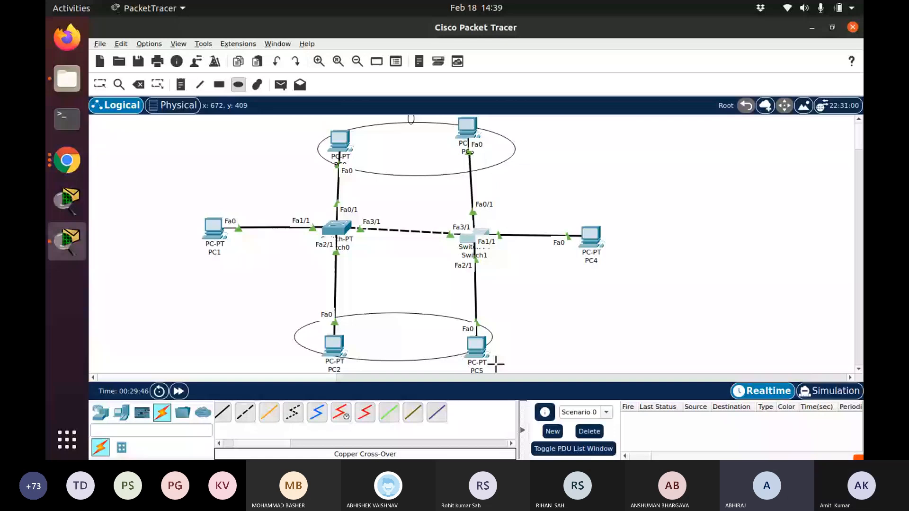
pyautogui.moveTo(496, 364); pyautogui.dragTo(507, 374)
pyautogui.click(99, 84)
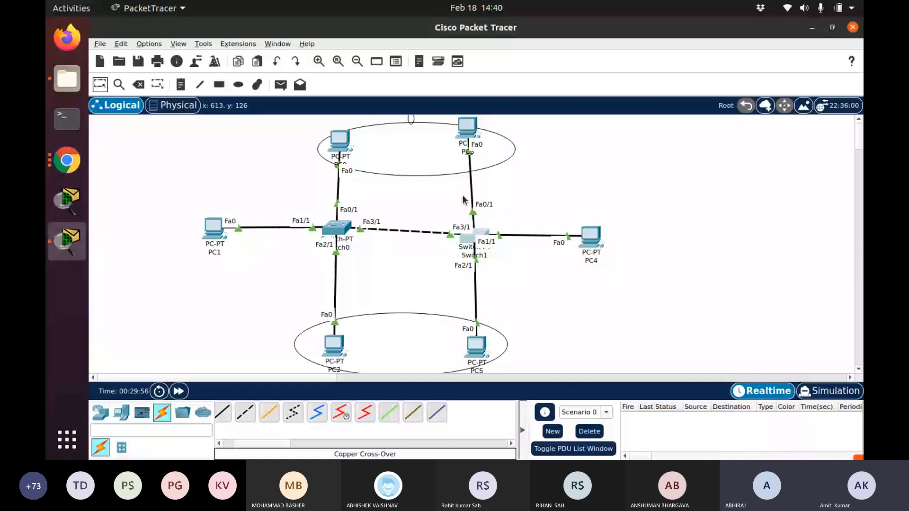
# - Test connectivity with a simple PDU from PC0 to PC4 and delete the scenario
pyautogui.click(281, 84)
pyautogui.click(340, 140)
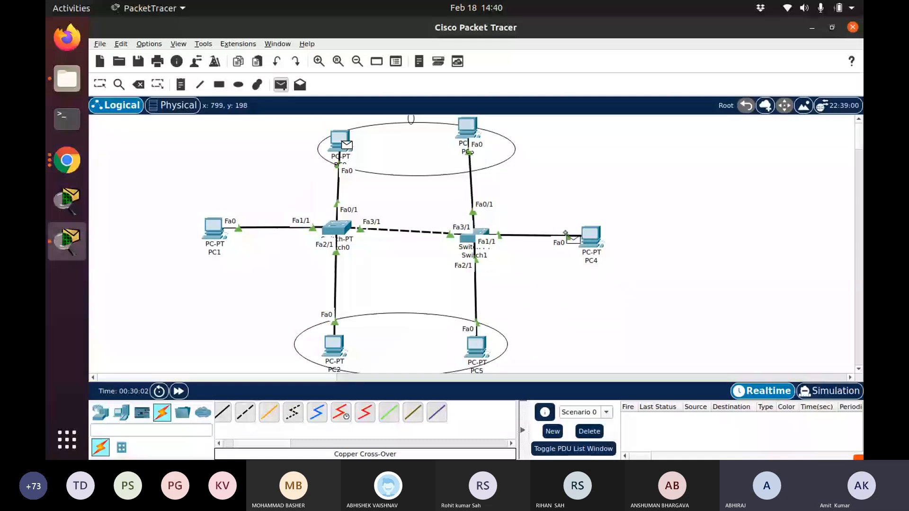
pyautogui.click(588, 235)
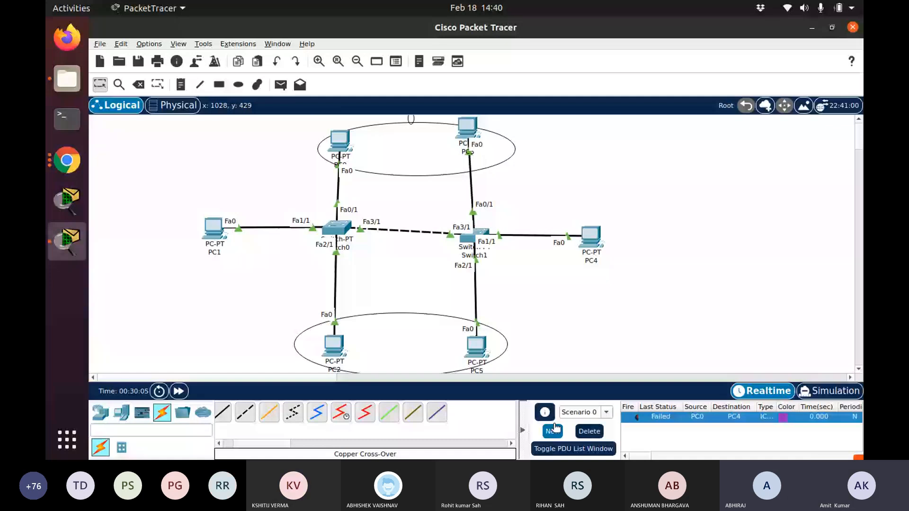
pyautogui.click(589, 431)
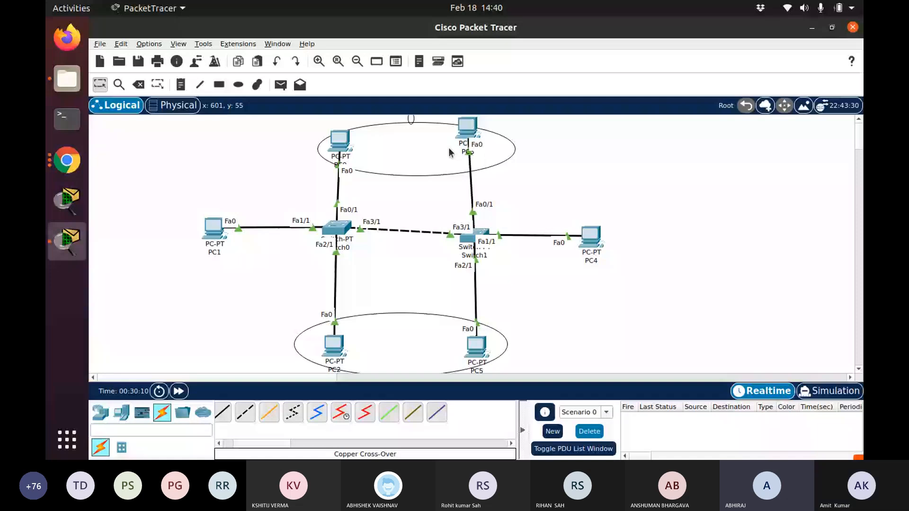
# - Move PC3 slightly down inside the upper ellipse and send a simple PDU from PC0 to PC3
pyautogui.moveTo(468, 128); pyautogui.dragTo(470, 138)
pyautogui.click(281, 86)
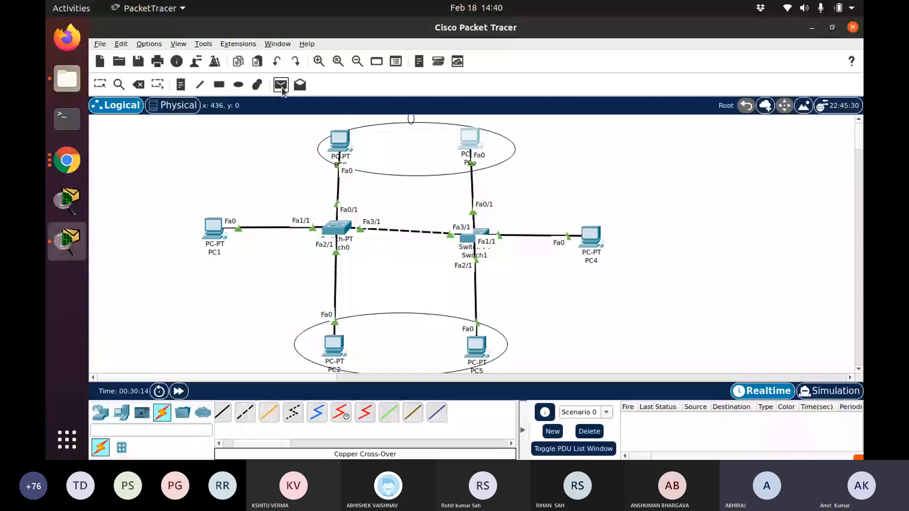
pyautogui.click(340, 140)
pyautogui.click(473, 142)
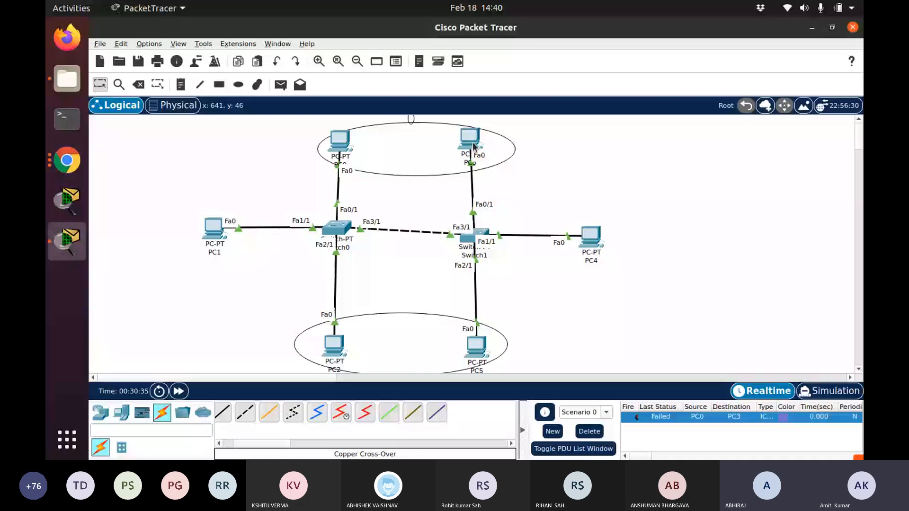
# - Set Switch0's FastEthernet3/1 interface to Trunk mode, review its allowed VLANs and close the switch's window
pyautogui.click(342, 227)
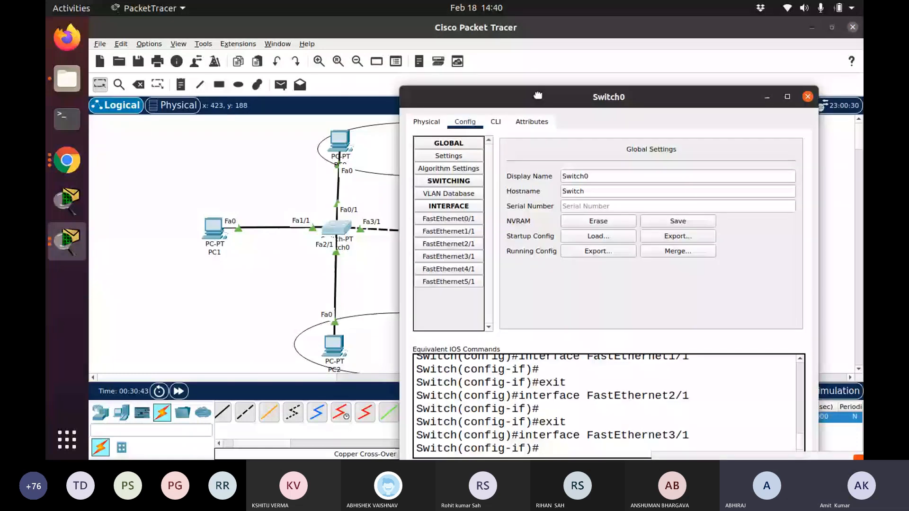
pyautogui.moveTo(538, 96); pyautogui.dragTo(559, 120)
pyautogui.click(477, 280)
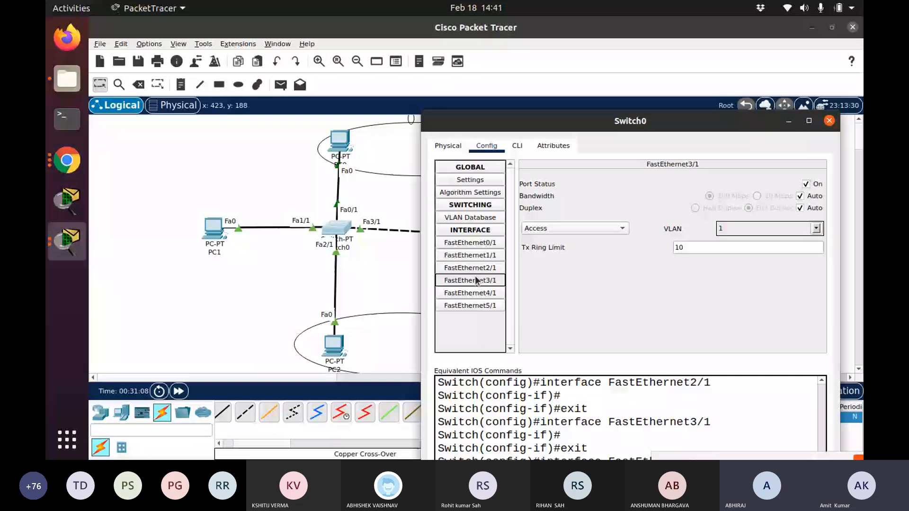
pyautogui.click(575, 229)
pyautogui.click(574, 218)
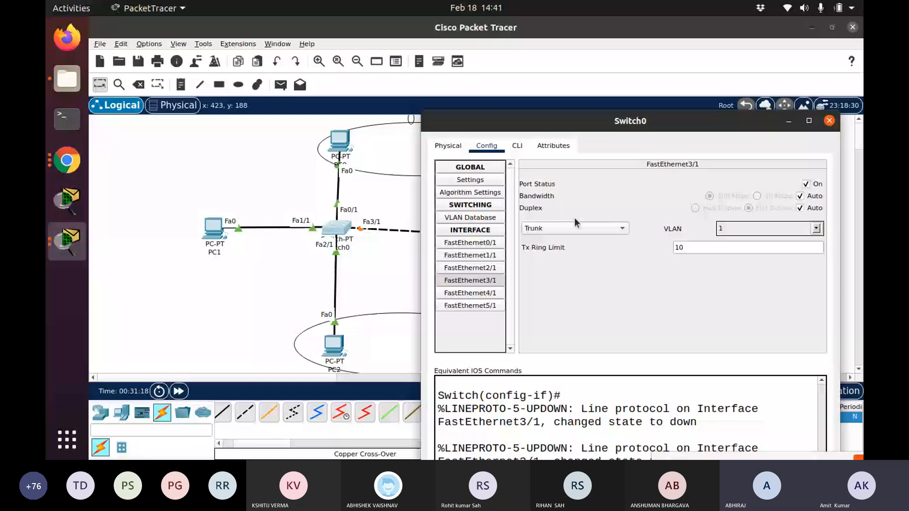
pyautogui.click(818, 229)
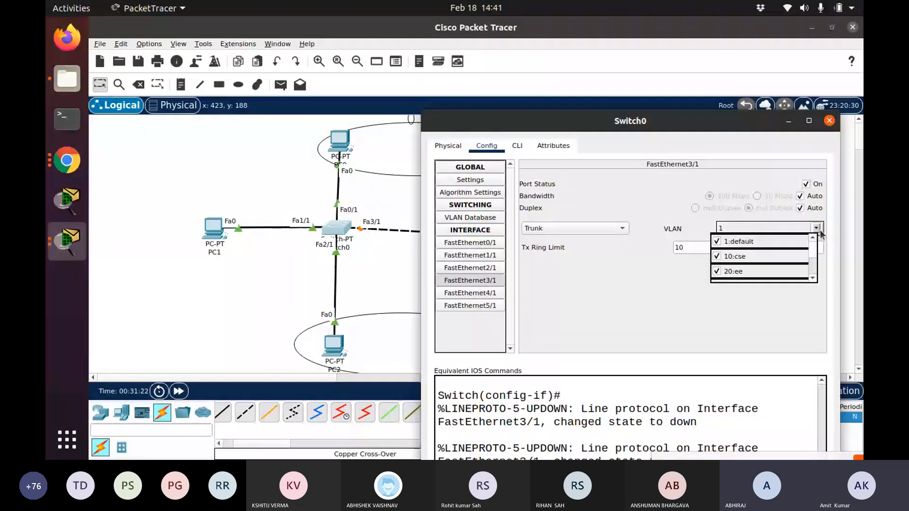
pyautogui.scroll(-1, 812, 255)
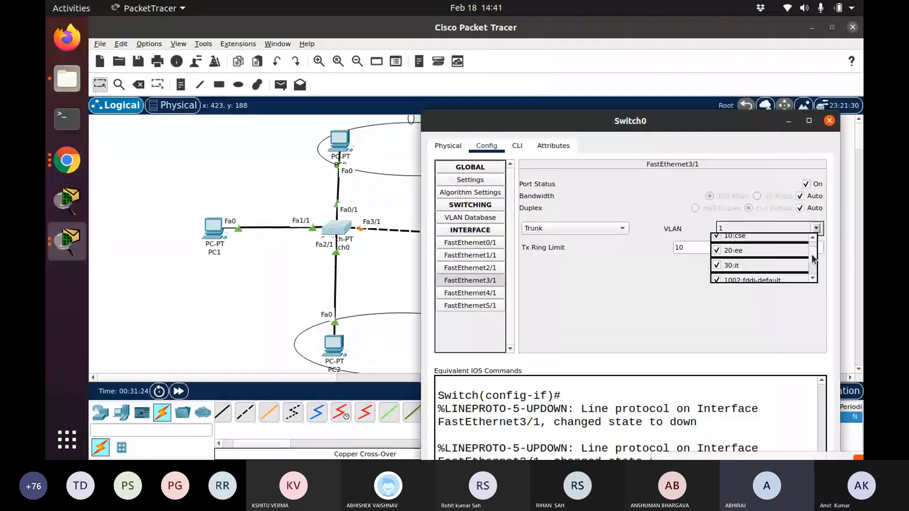
pyautogui.scroll(1, 812, 249)
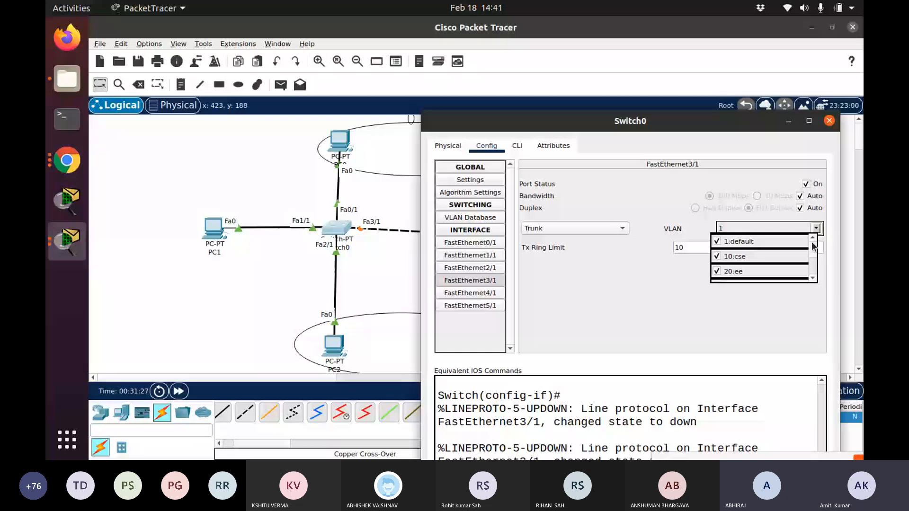
pyautogui.click(829, 121)
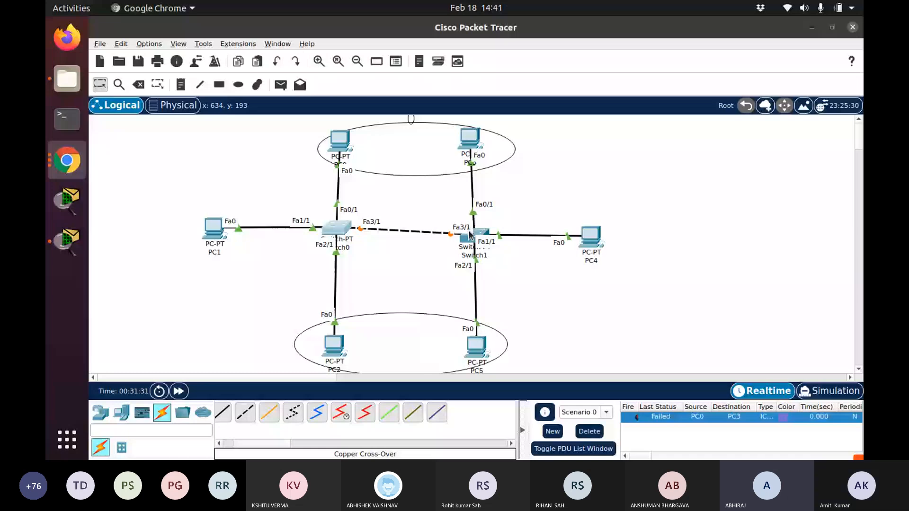
# - Set Switch1's FastEthernet3/1 interface to Trunk mode
pyautogui.click(470, 236)
pyautogui.click(316, 190)
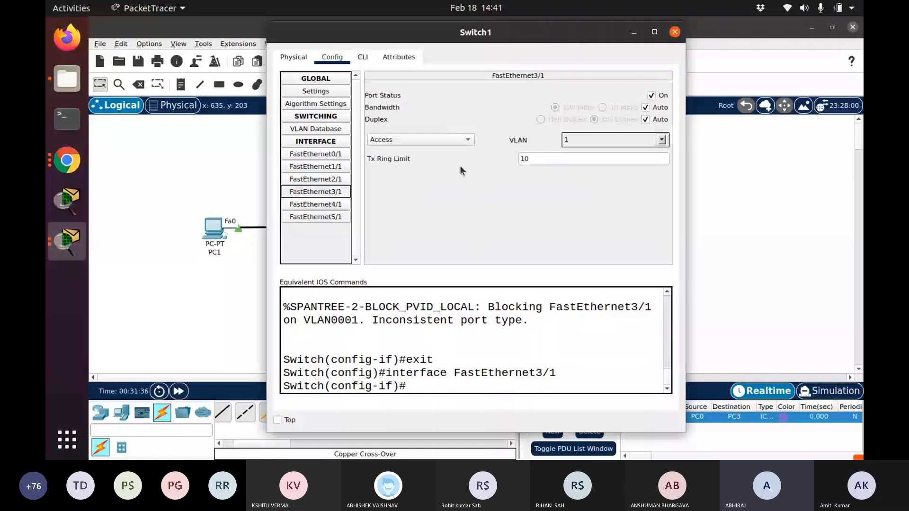
pyautogui.click(426, 139)
pyautogui.click(427, 128)
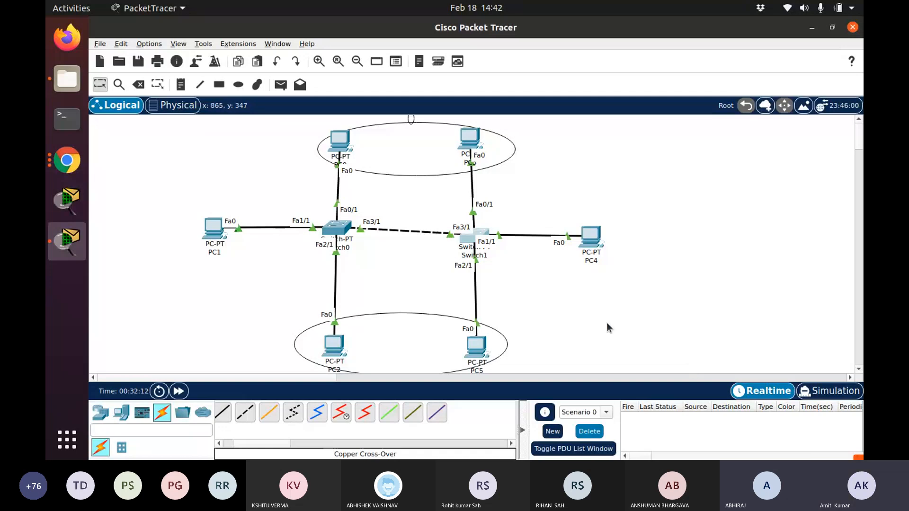
# - Test a simple PDU from PC0 to PC5 by playing and pausing it in Simulation mode, and delete the scenario
pyautogui.press('p')
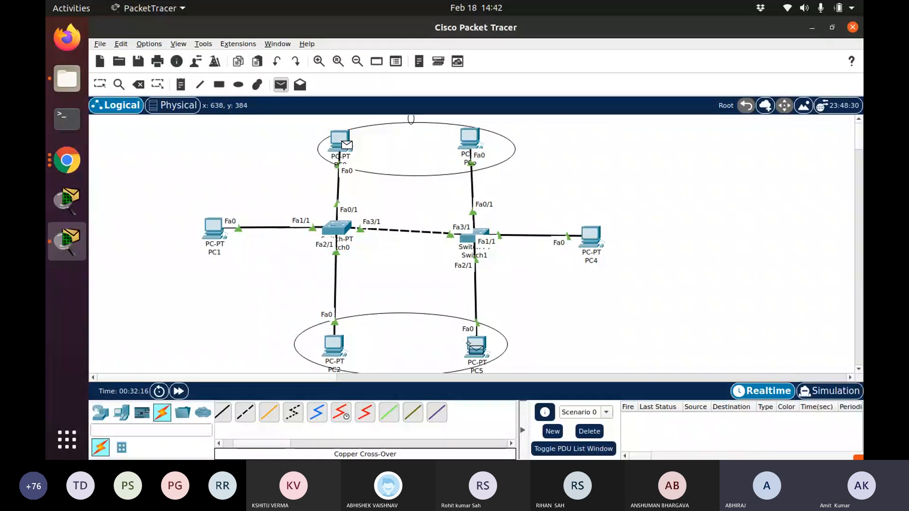
pyautogui.click(475, 348)
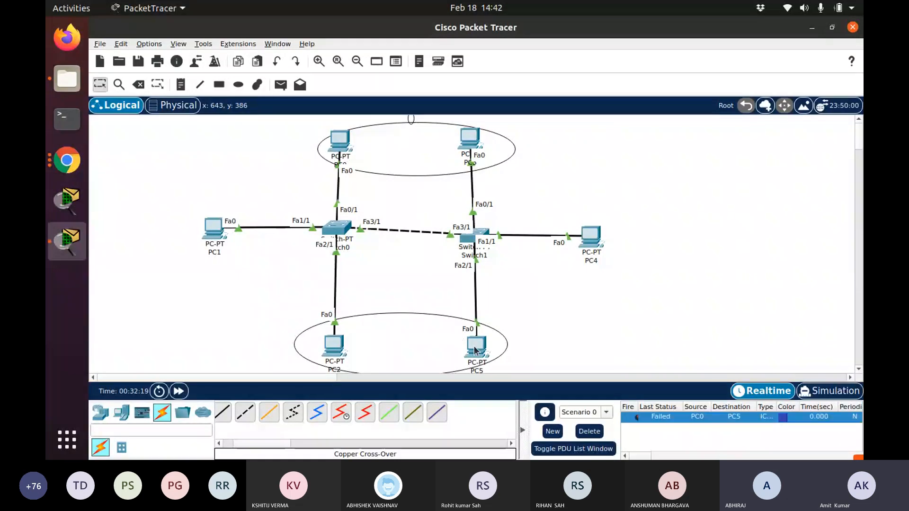
pyautogui.click(830, 390)
pyautogui.click(768, 317)
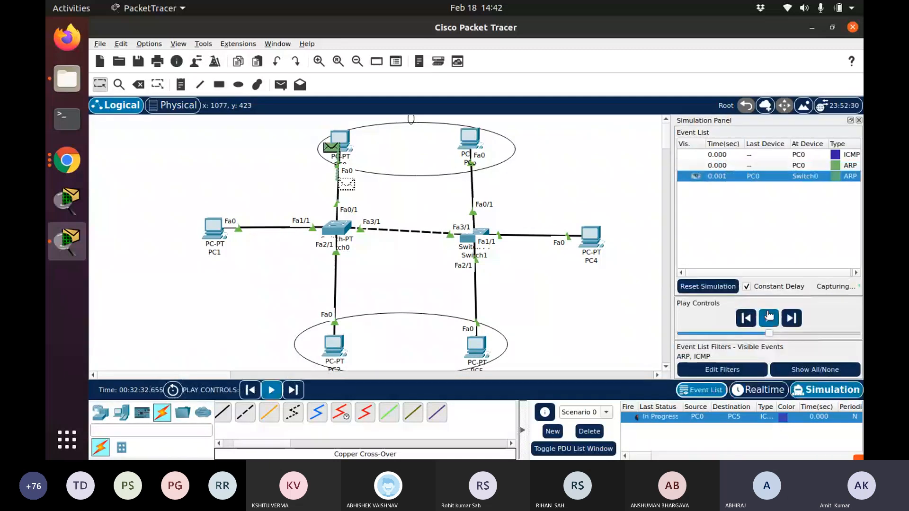
pyautogui.click(769, 316)
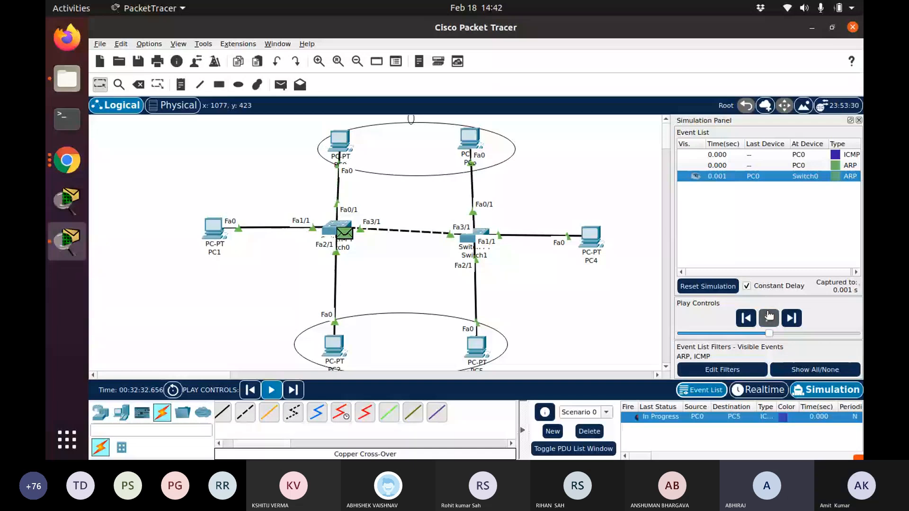
pyautogui.click(769, 316)
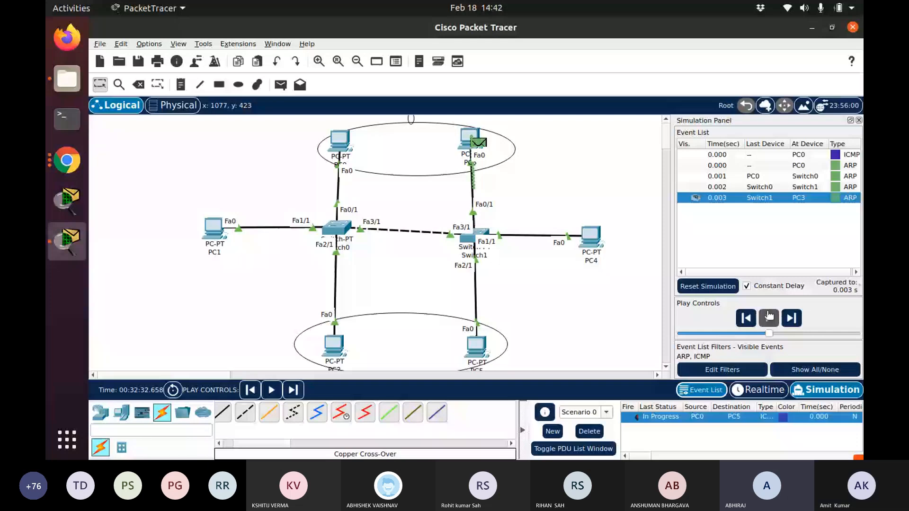
pyautogui.click(769, 317)
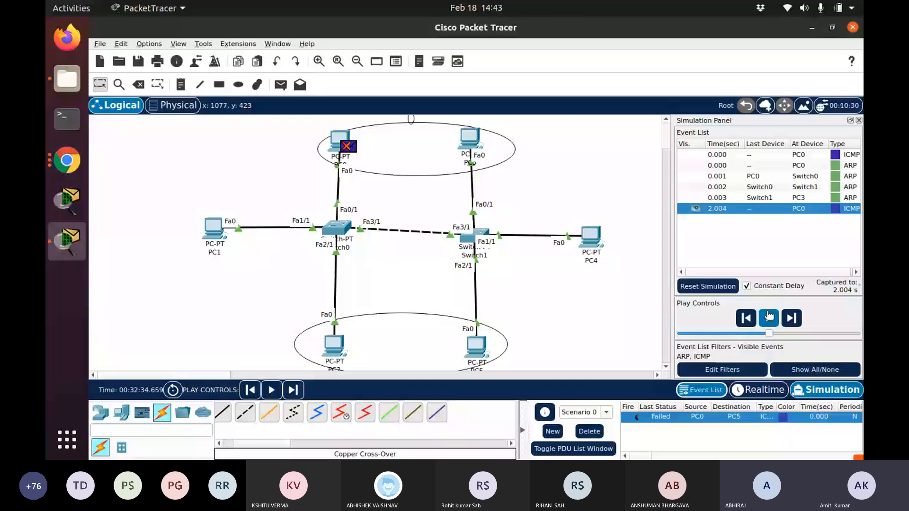
pyautogui.click(590, 431)
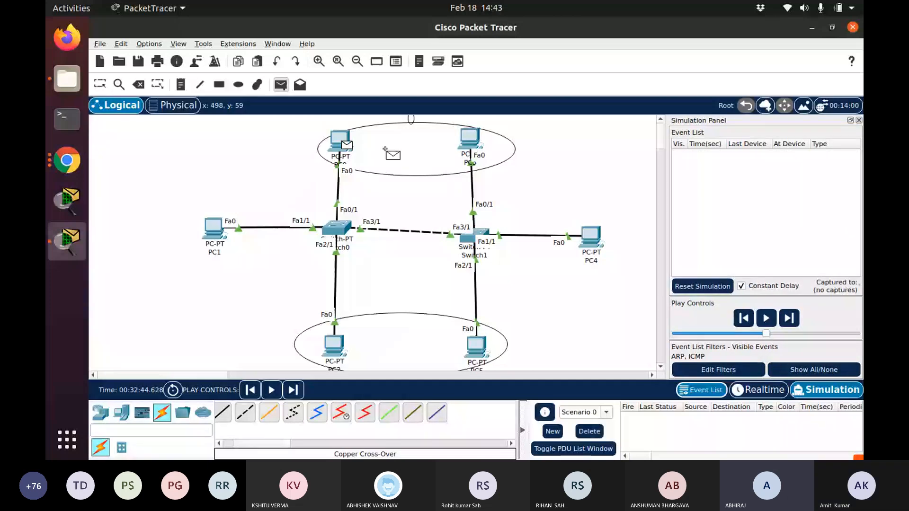
# - Complete the simple PDU from PC0 to PC3 and play the simulation until the ARP packet reaches PC3
pyautogui.click(470, 138)
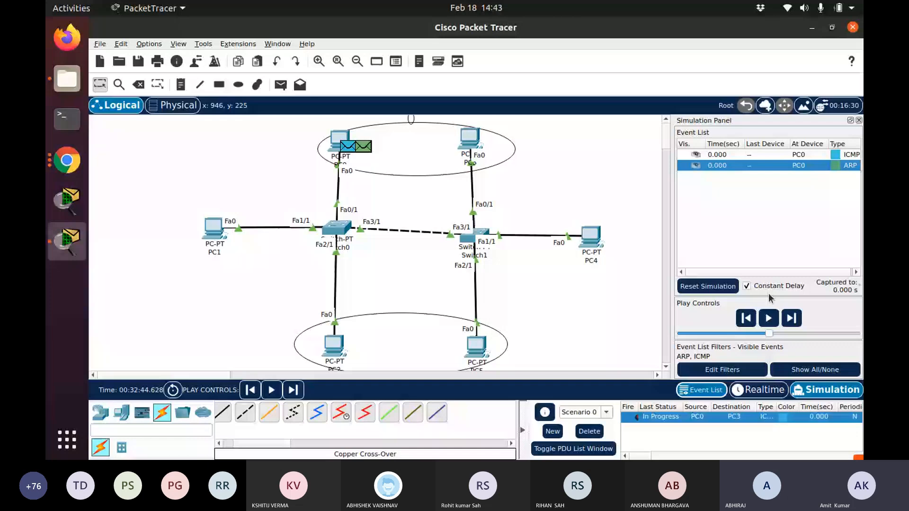
pyautogui.click(768, 318)
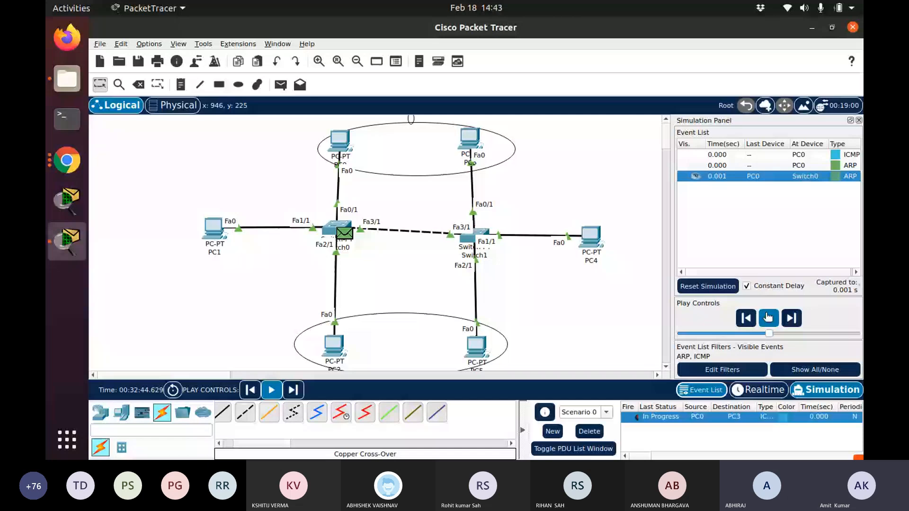
pyautogui.click(768, 318)
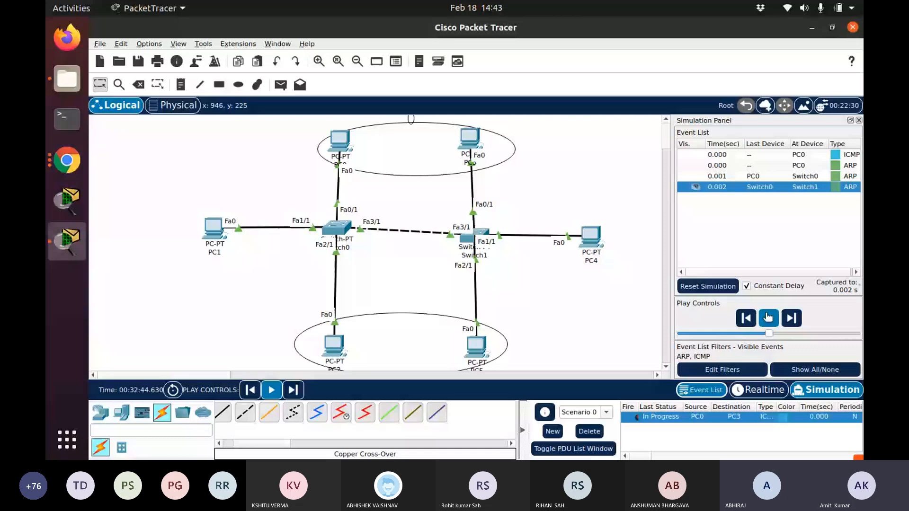
pyautogui.click(767, 317)
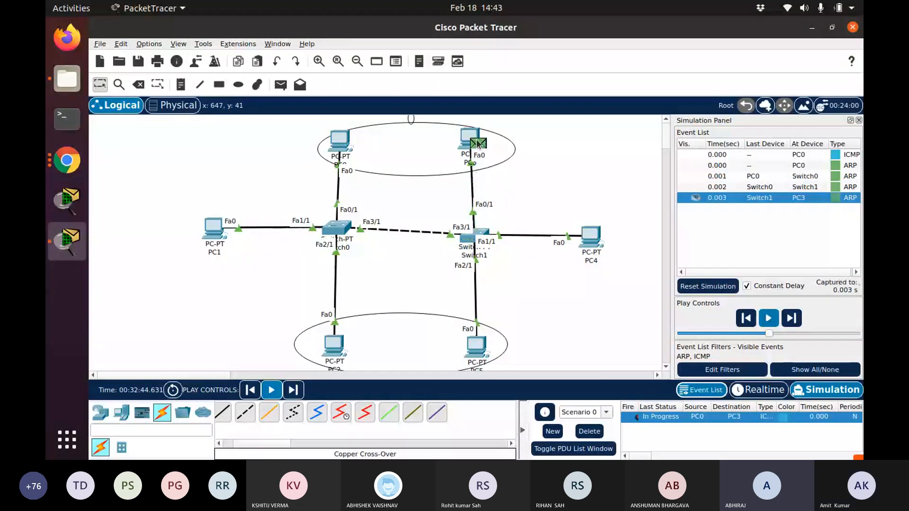
# - Inspect the ARP packet's OSI model, inbound and outbound PDU details at PC3, and close the PDU information
pyautogui.click(476, 143)
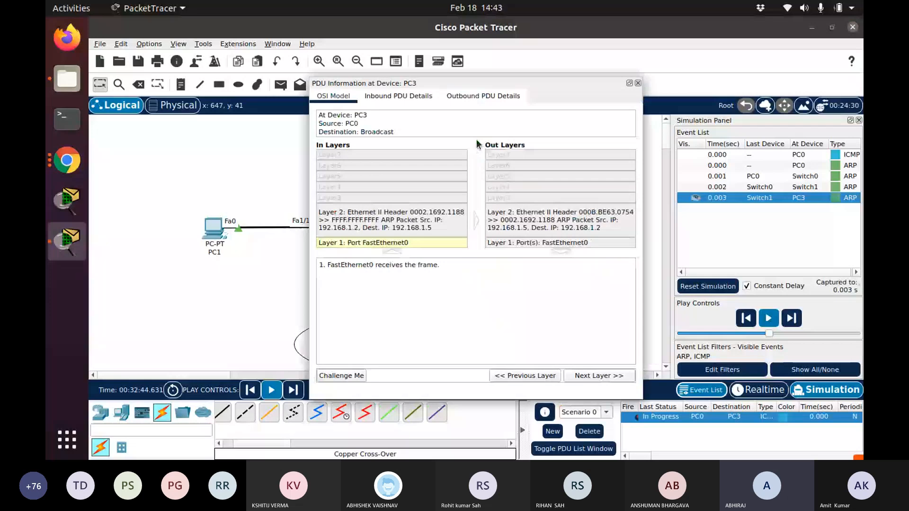
pyautogui.click(398, 96)
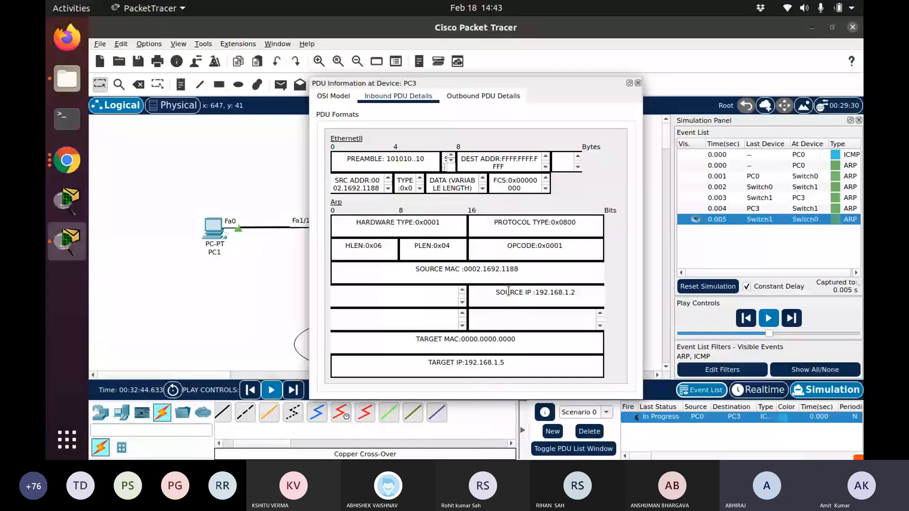
pyautogui.click(483, 97)
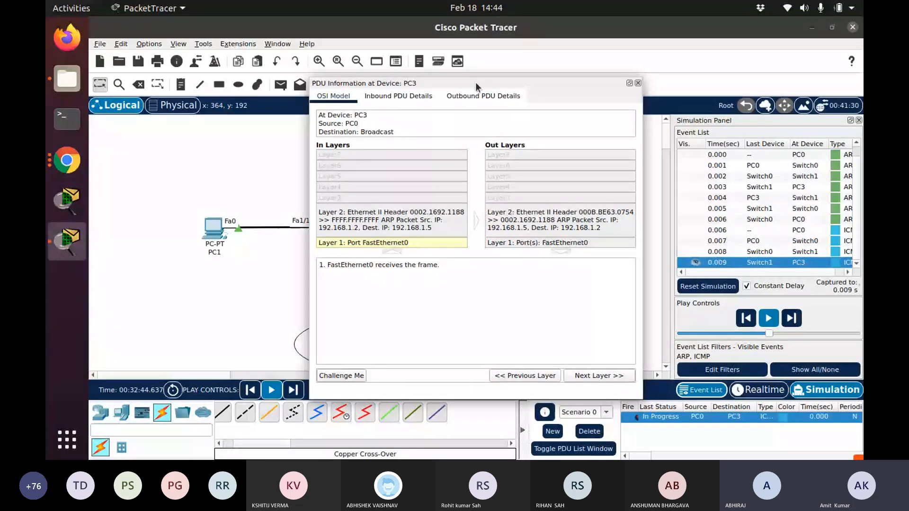
pyautogui.moveTo(475, 81); pyautogui.dragTo(494, 142)
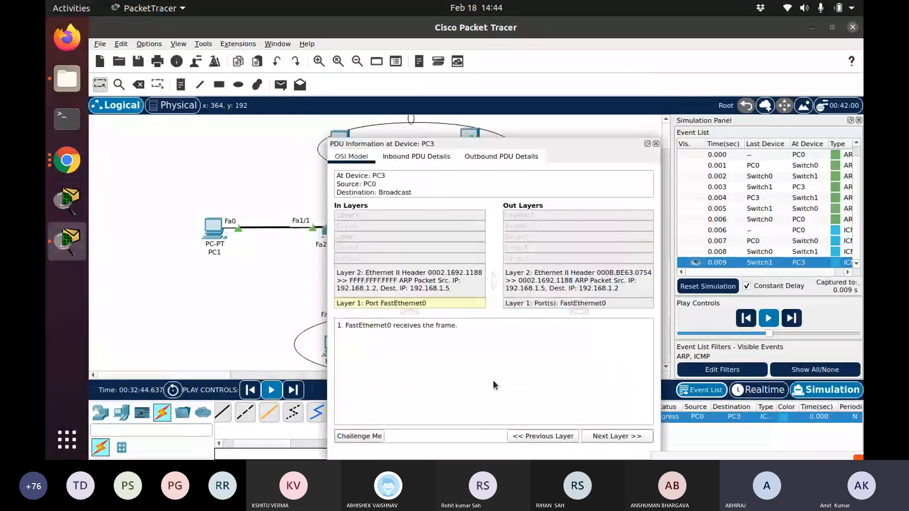
pyautogui.click(656, 144)
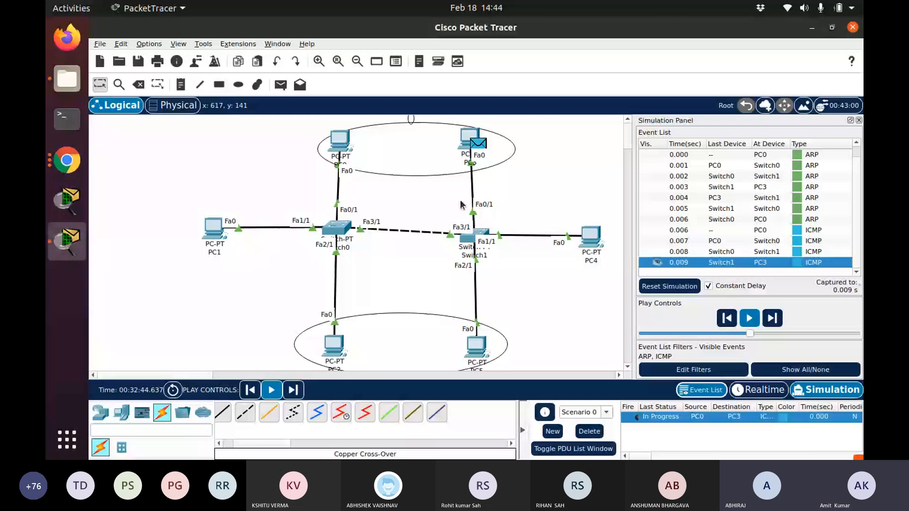
# - Resume the simulation until the ICMP reply returns to PC0, and delete Scenario 0's PDU
pyautogui.click(749, 319)
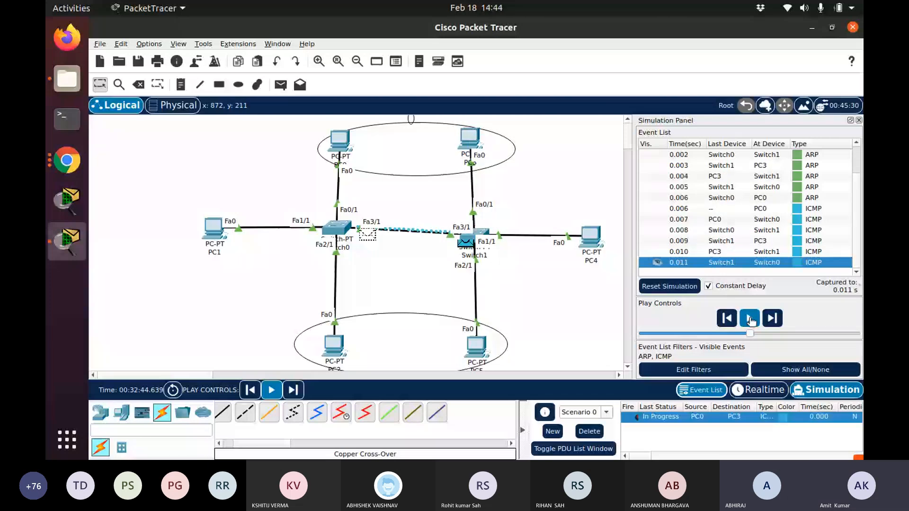
pyautogui.click(750, 318)
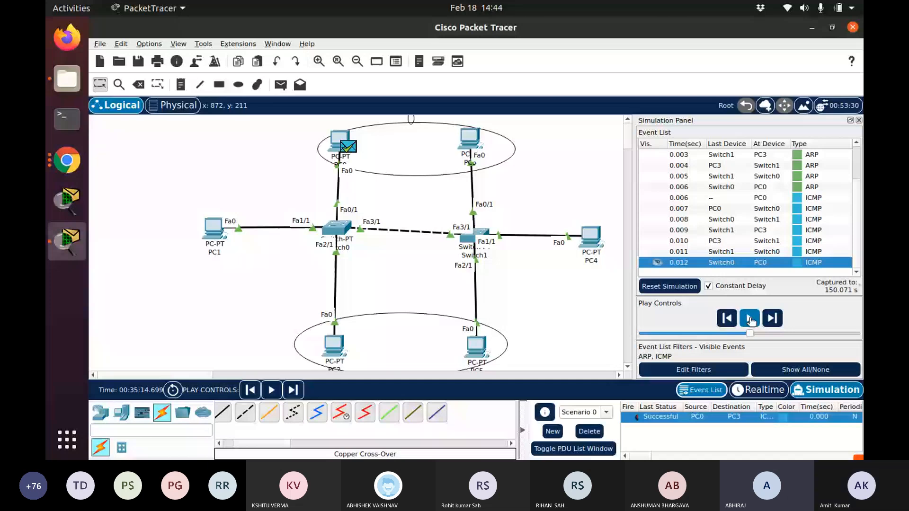
pyautogui.click(590, 431)
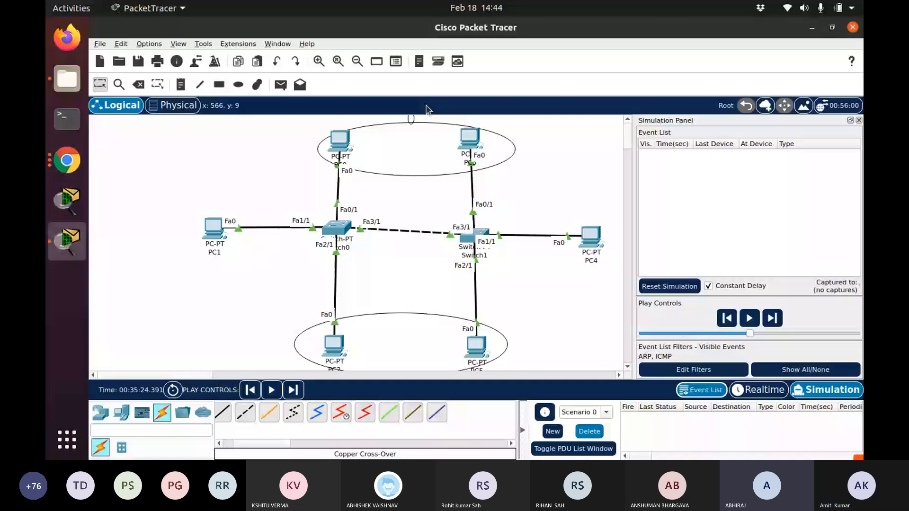
# - Add a simple PDU with PC1 as the source and PC4 as the destination
pyautogui.click(281, 85)
pyautogui.click(214, 229)
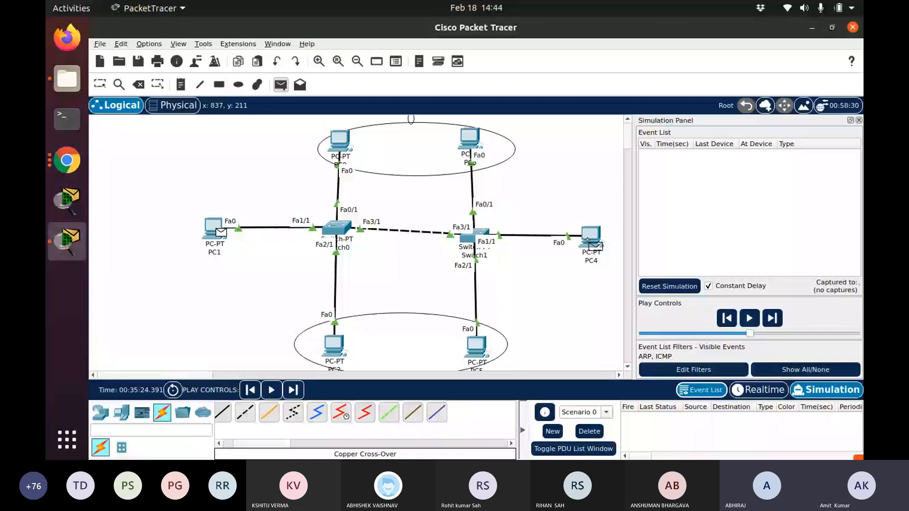
pyautogui.click(592, 244)
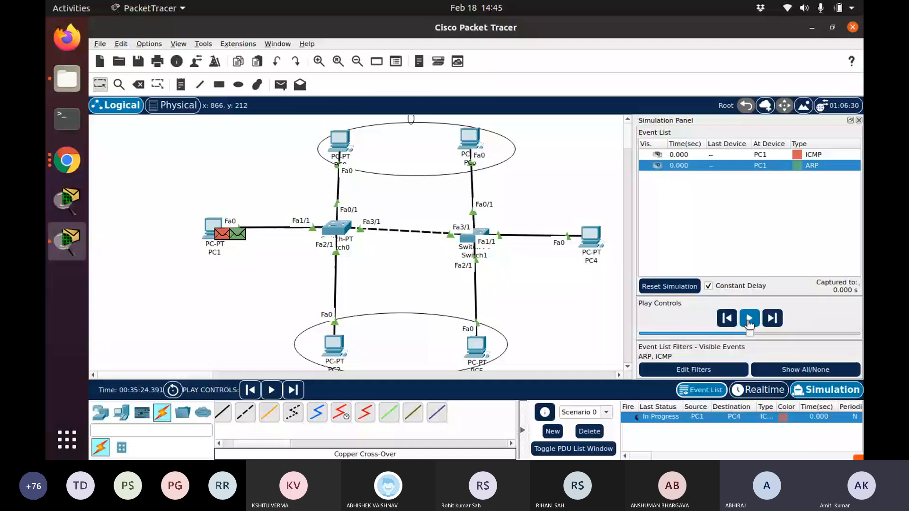
# - Play the simulation in stages, following the ARP and ICMP packets between PC1 and PC4 until the reply returns to PC1
pyautogui.click(749, 319)
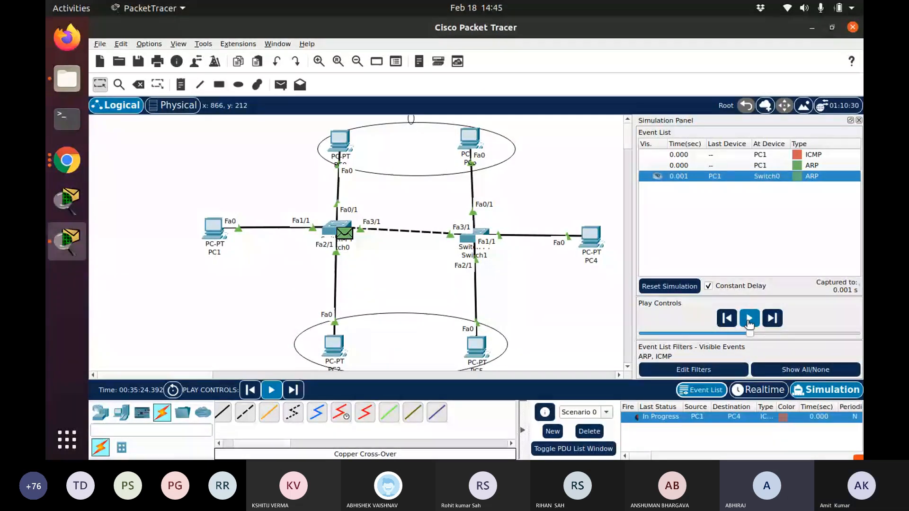
pyautogui.click(748, 318)
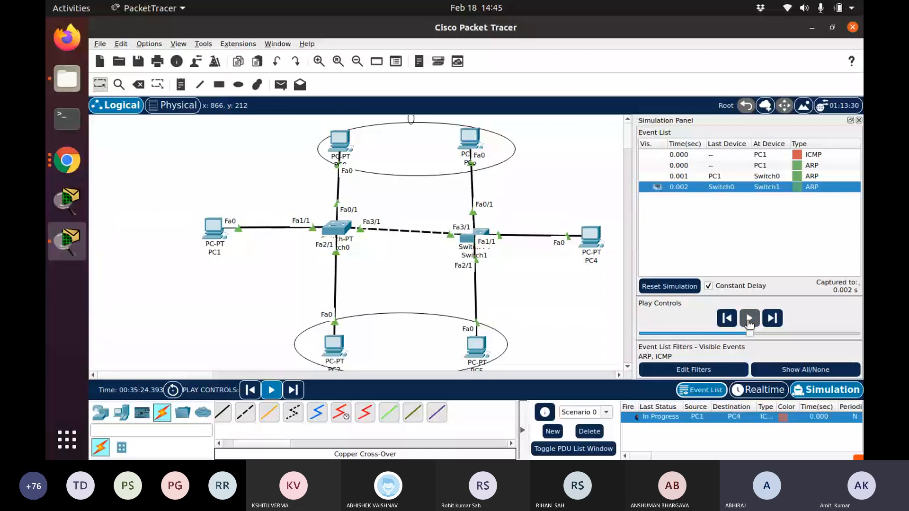
pyautogui.click(749, 322)
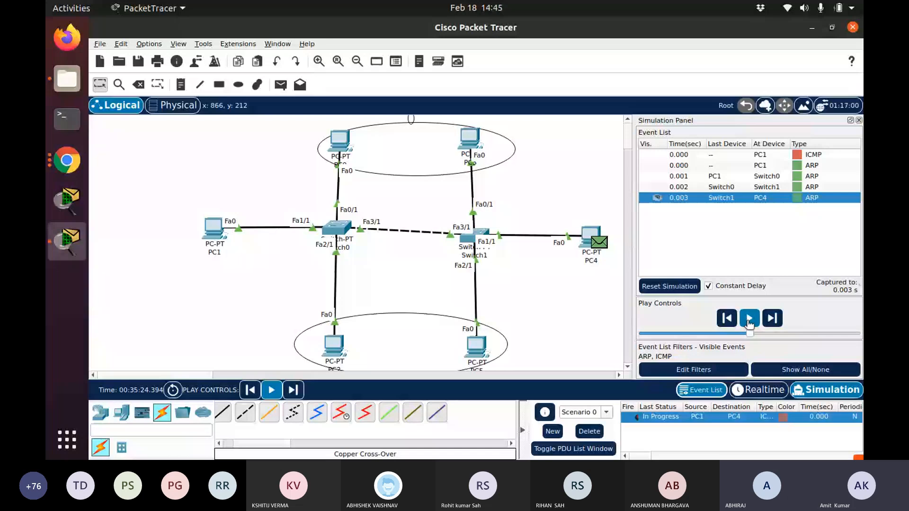
pyautogui.click(748, 323)
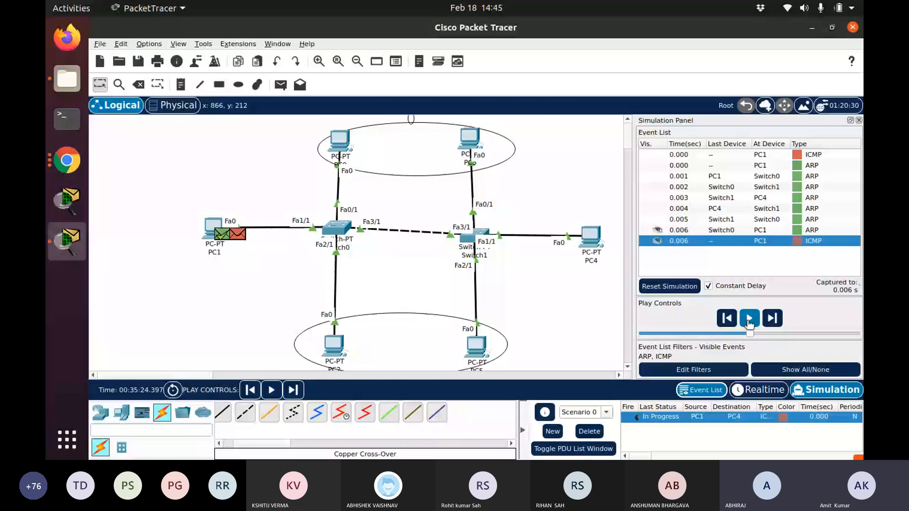
pyautogui.click(749, 324)
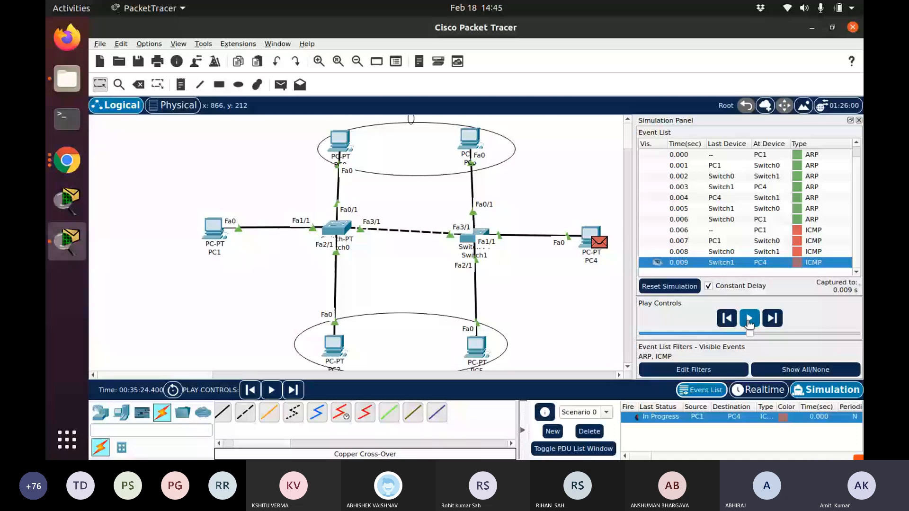
pyautogui.click(748, 321)
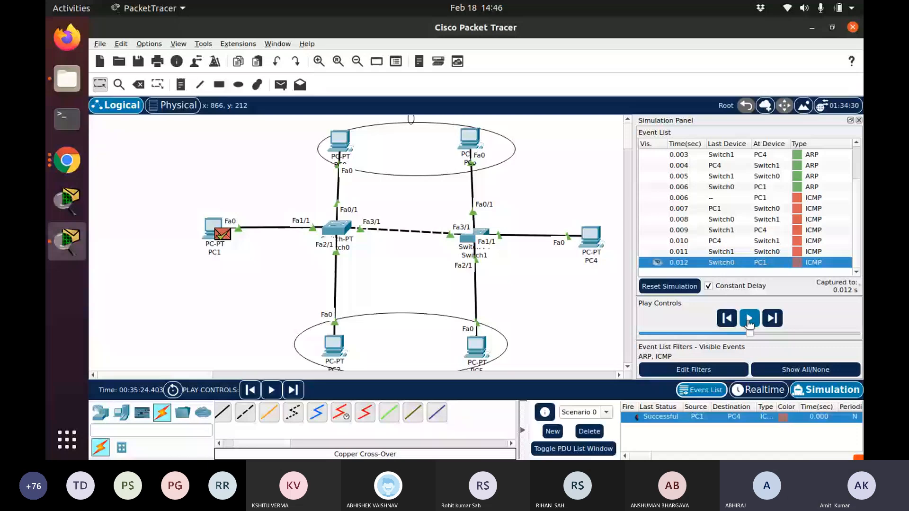
# - Switch to the Microsoft Teams meeting in Chrome, look through the participant list, and return to Cisco Packet Tracer
pyautogui.click(68, 160)
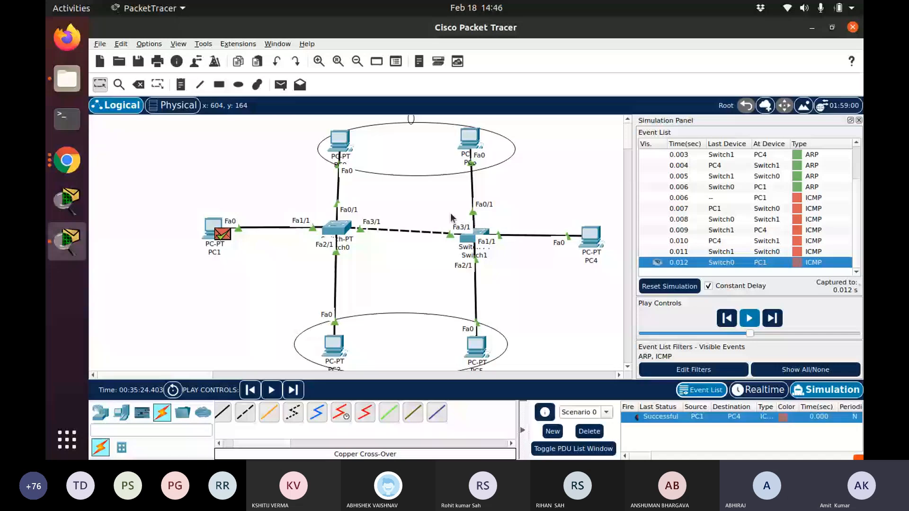
pyautogui.click(68, 151)
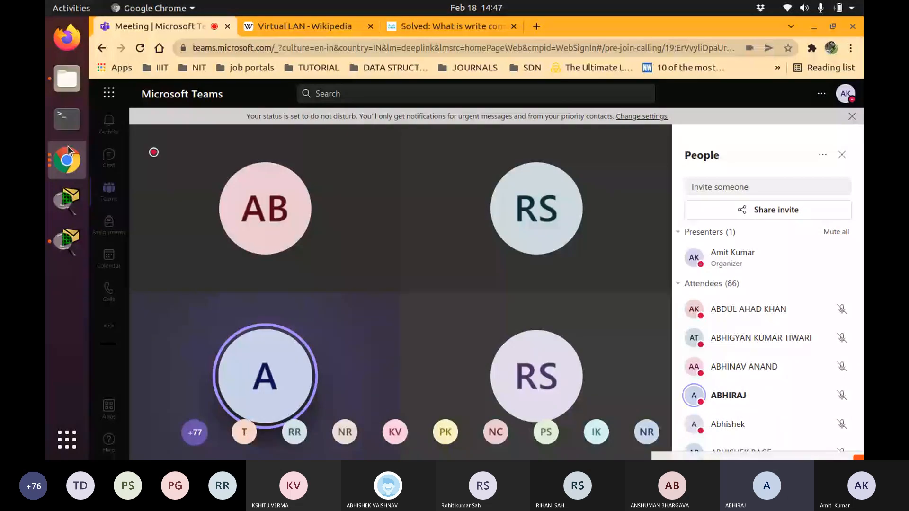
pyautogui.scroll(-8, 807, 376)
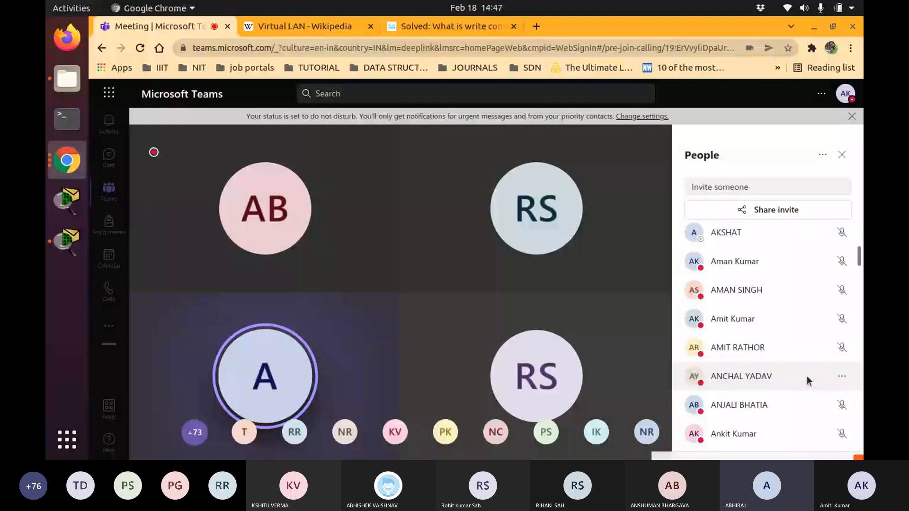
pyautogui.scroll(7, 808, 380)
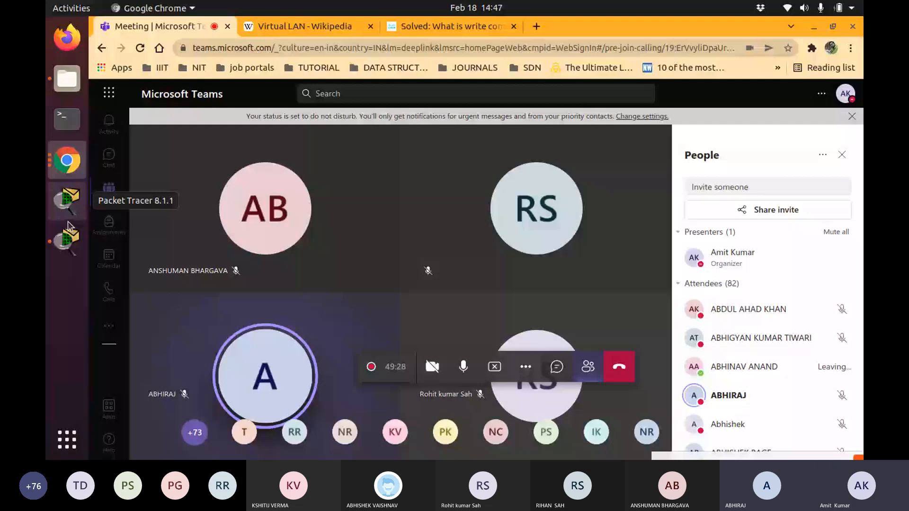
pyautogui.click(68, 236)
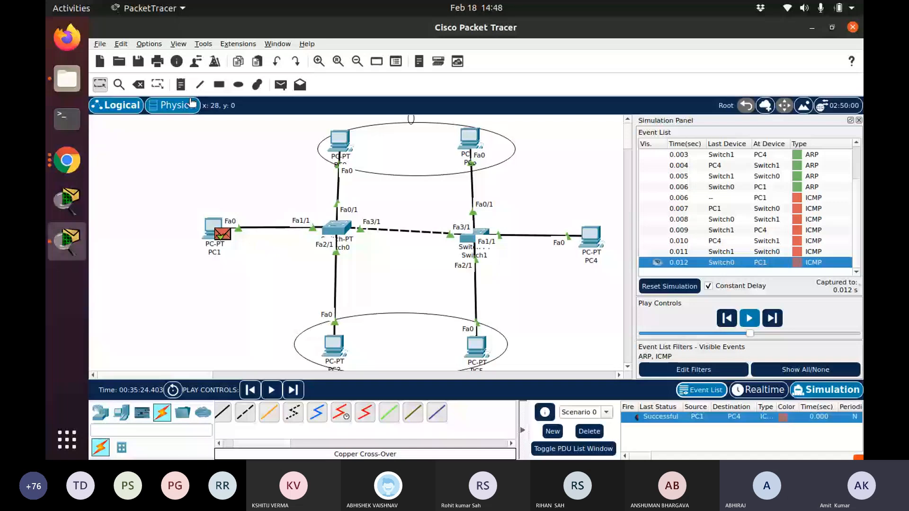
# - Delete PC3, PC4, PC5 and Switch1 from the topology
pyautogui.press('Delete')
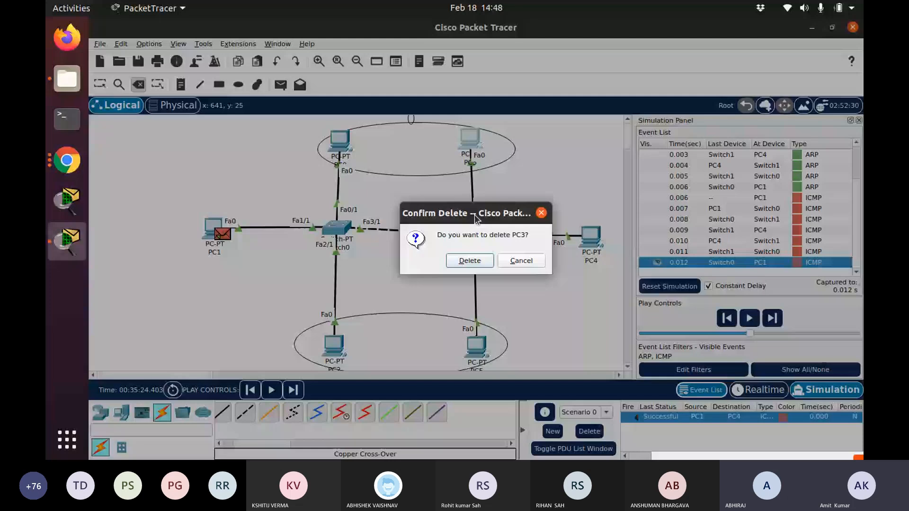
pyautogui.press('Return')
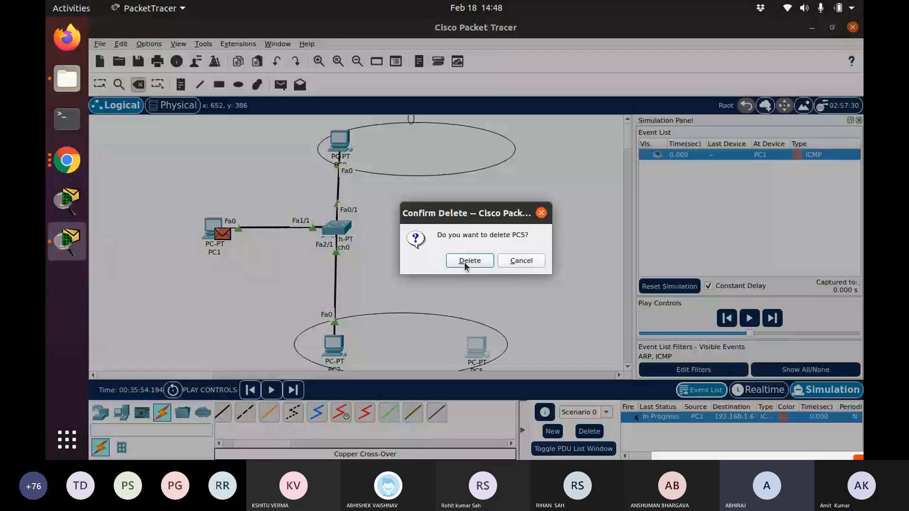
pyautogui.click(464, 263)
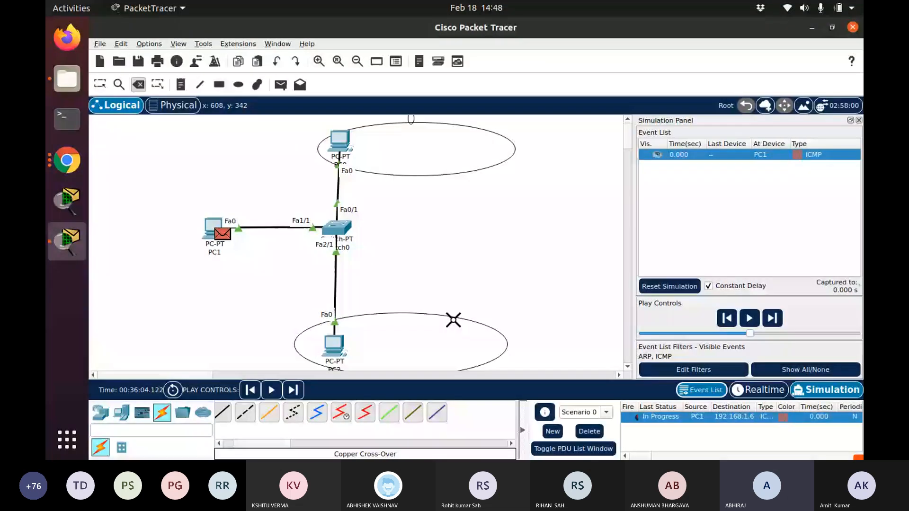
# - Delete the two large ellipses that group the PCs, and leave delete mode
pyautogui.click(453, 320)
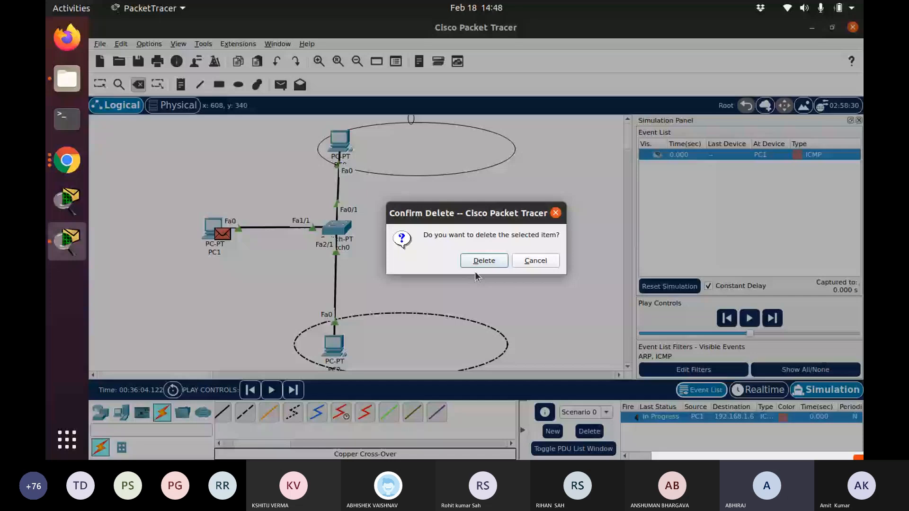
pyautogui.click(476, 265)
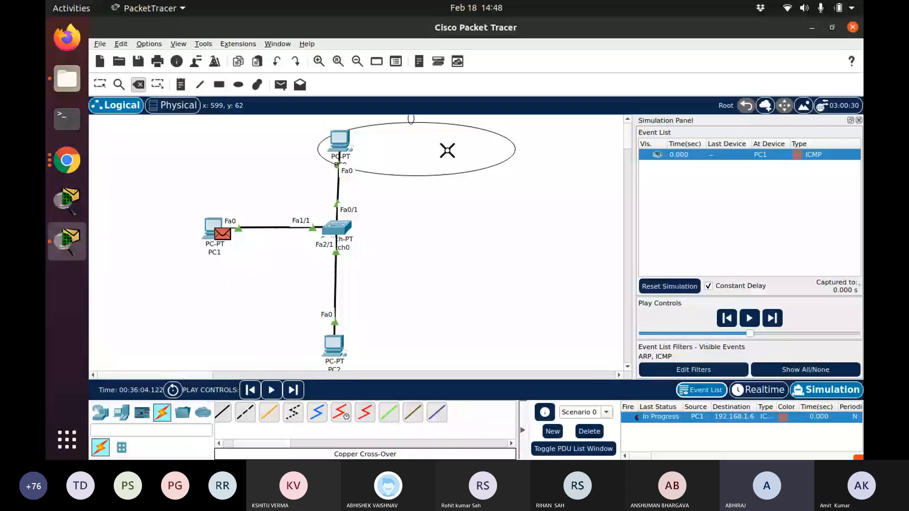
pyautogui.click(447, 150)
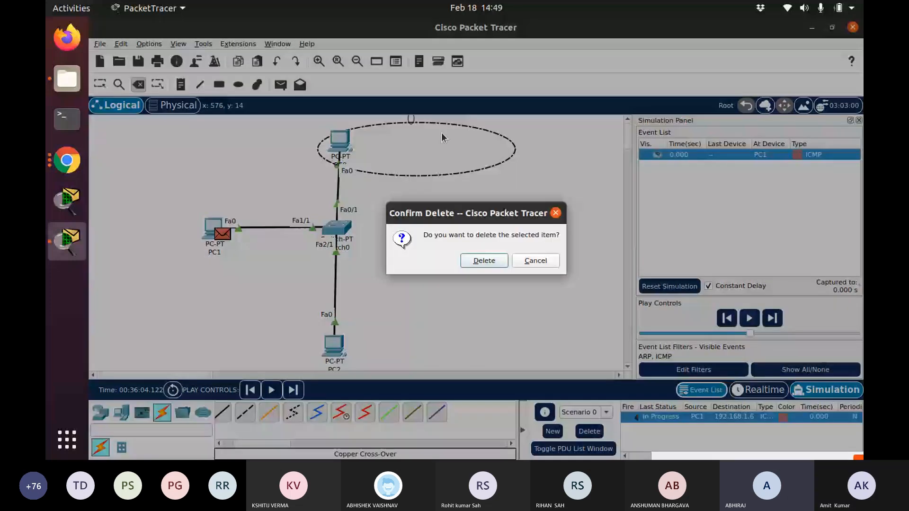
pyautogui.click(480, 261)
pyautogui.press('Escape')
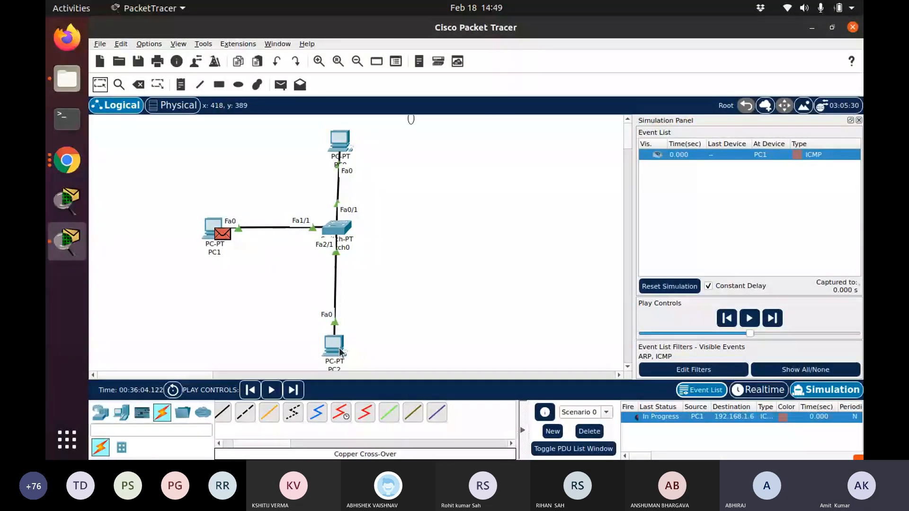
# - Clear Scenario 0 and rearrange the PCs around Switch0, with PC0 to its left, PC1 below and PC2 to its right
pyautogui.click(593, 431)
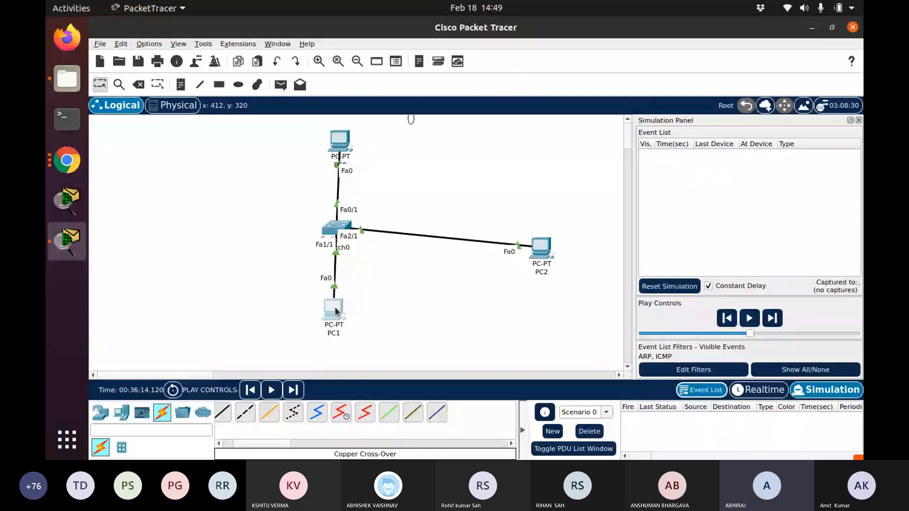
pyautogui.moveTo(335, 312); pyautogui.dragTo(333, 314)
pyautogui.moveTo(328, 139); pyautogui.dragTo(225, 216)
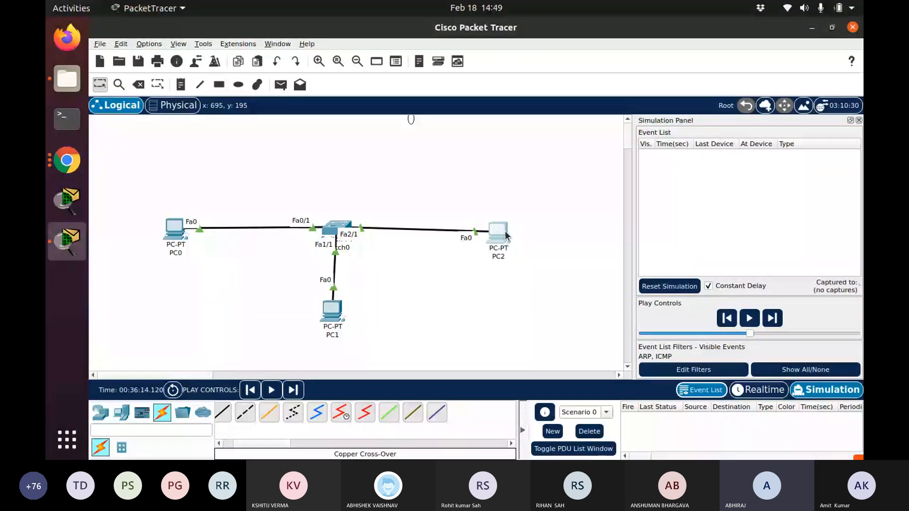
pyautogui.moveTo(505, 232); pyautogui.dragTo(506, 229)
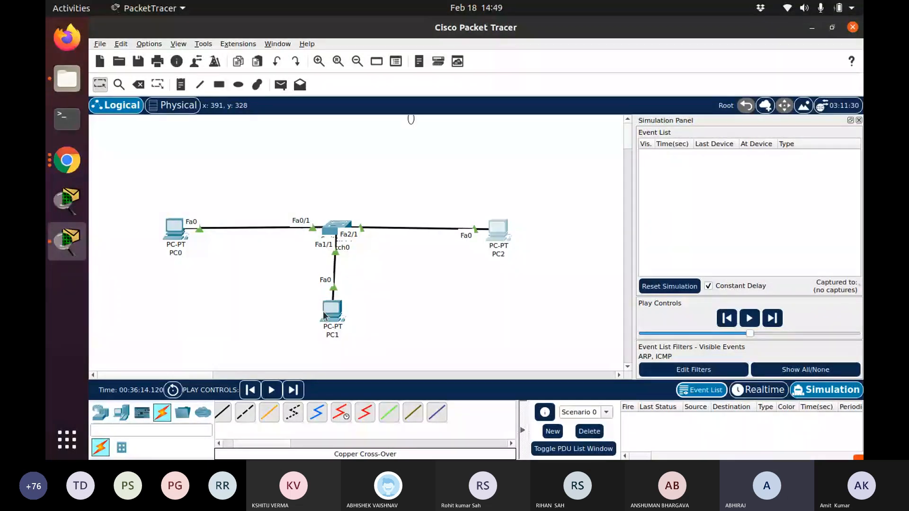
# - Move PC1 further below Switch0 and readjust Switch0's position between PC0 and PC2
pyautogui.moveTo(331, 313); pyautogui.dragTo(335, 336)
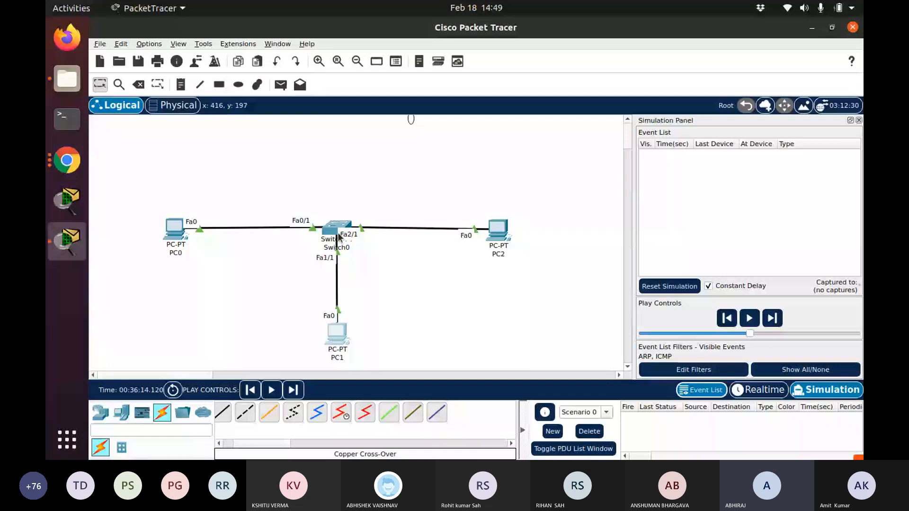
pyautogui.moveTo(338, 235); pyautogui.dragTo(333, 242)
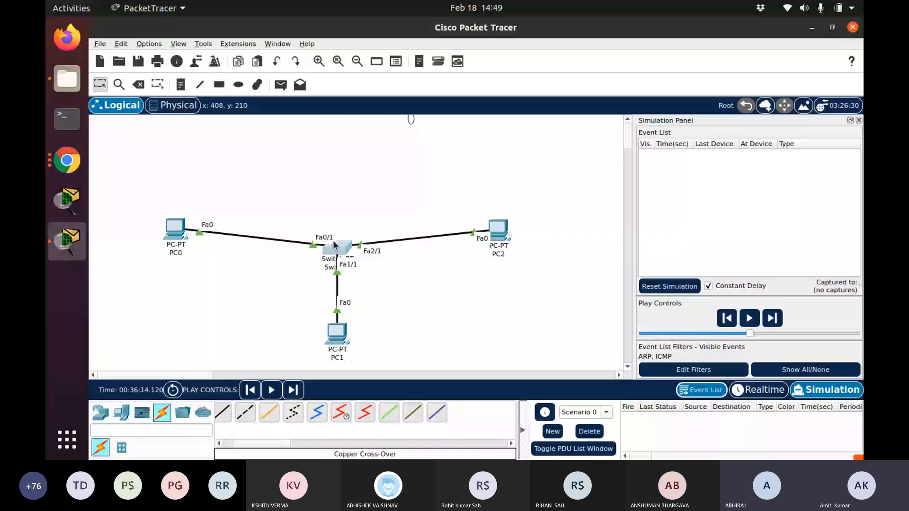
pyautogui.moveTo(333, 245); pyautogui.dragTo(336, 228)
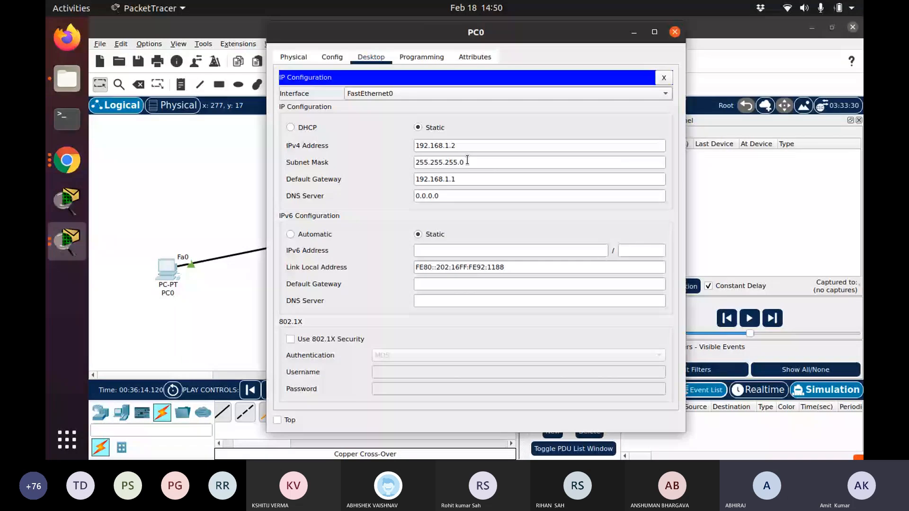
# - Clear the old addressing in PC0's IP configuration and set PC1's IPv4 address to 11.0.0.2
pyautogui.press('BackSpace')
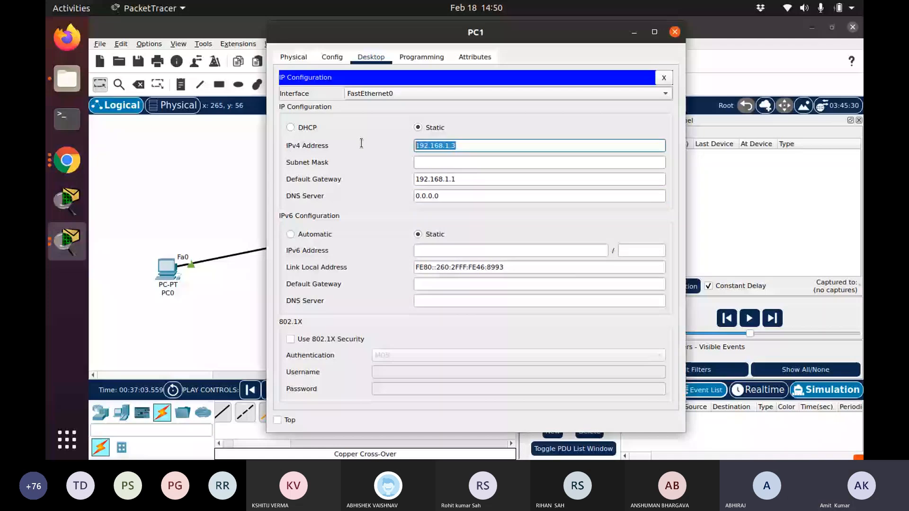
pyautogui.write('11.0.0.2')
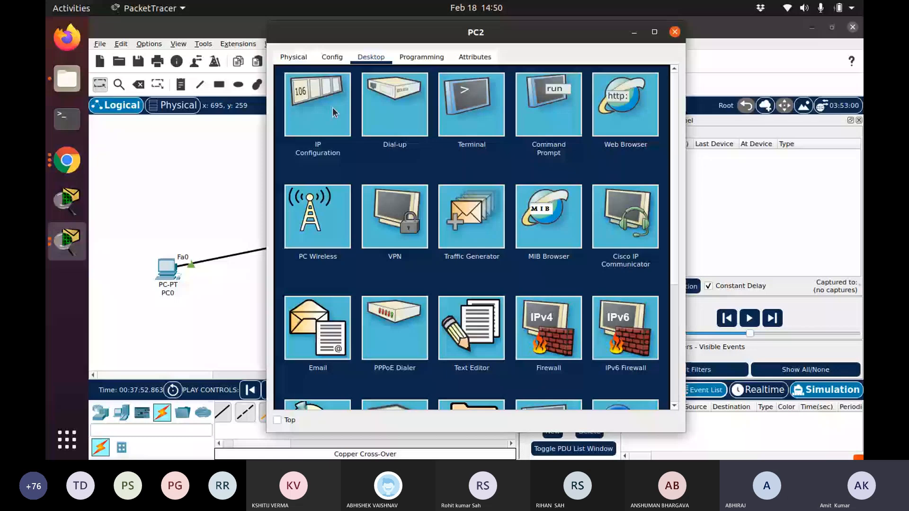
# - Set PC2's IPv4 address to 12.0.0.2 with the default subnet mask 255.0.0.0
pyautogui.click(332, 111)
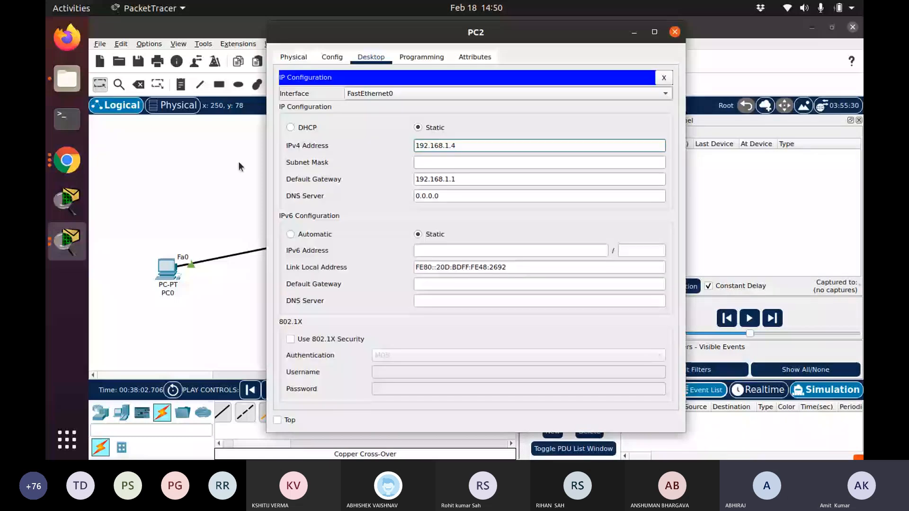
pyautogui.press('BackSpace')
pyautogui.press('BackSpace')
pyautogui.press('BackSpace')
pyautogui.press('BackSpace')
pyautogui.press('BackSpace')
pyautogui.press('BackSpace')
pyautogui.press('BackSpace')
pyautogui.press('BackSpace')
pyautogui.press('BackSpace')
pyautogui.press('BackSpace')
pyautogui.press('BackSpace')
pyautogui.write('12')
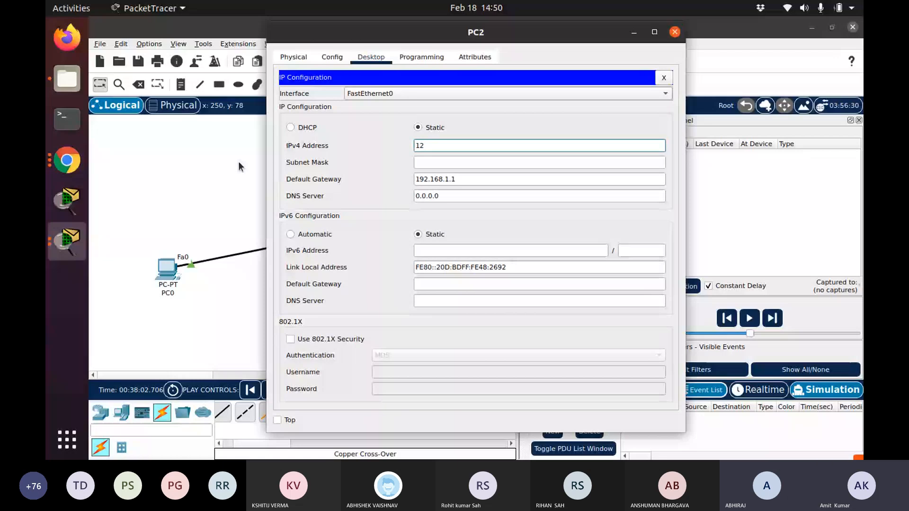
pyautogui.write('.0.0.2')
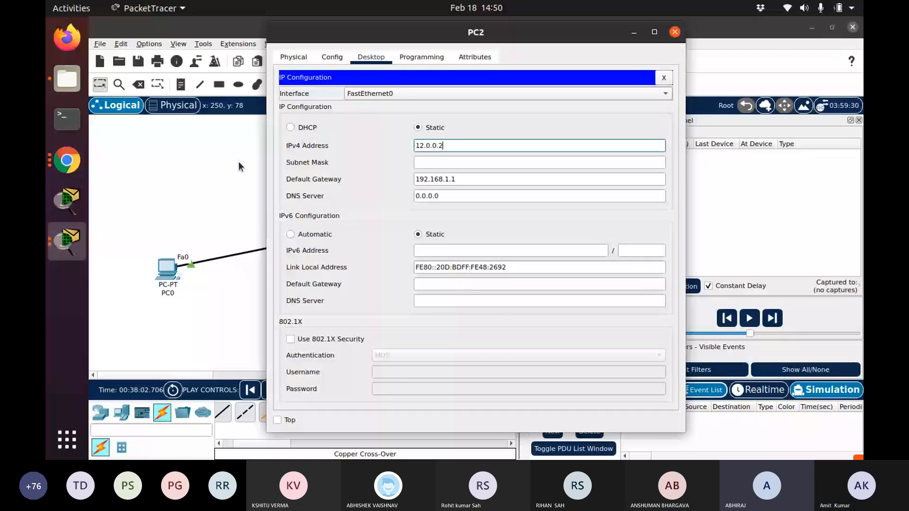
pyautogui.press('Tab')
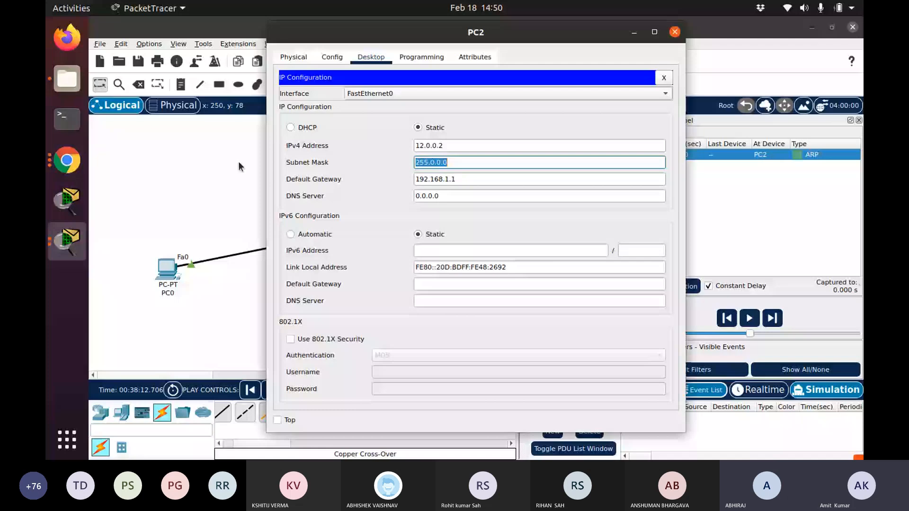
# - Clear PC2's default gateway and close its configuration window
pyautogui.press('Tab')
pyautogui.press('Tab')
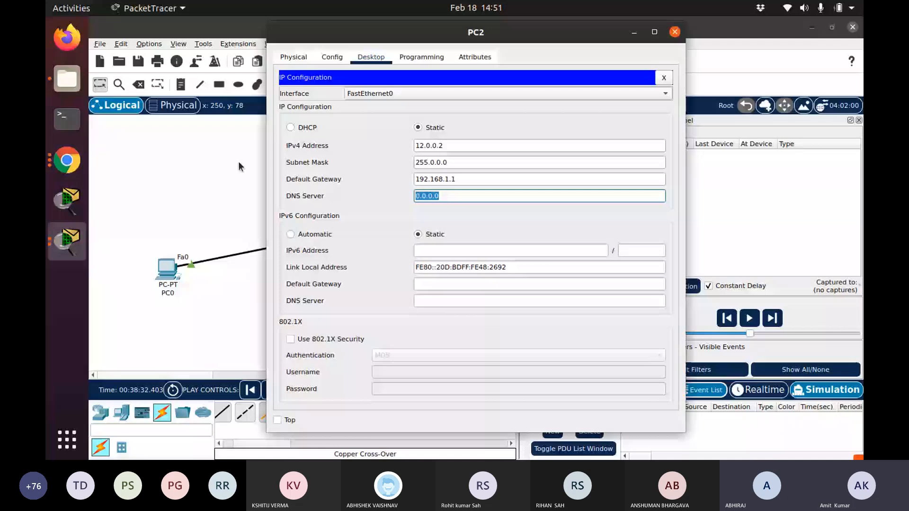
pyautogui.hotkey('shift', 'Tab')
pyautogui.press('BackSpace')
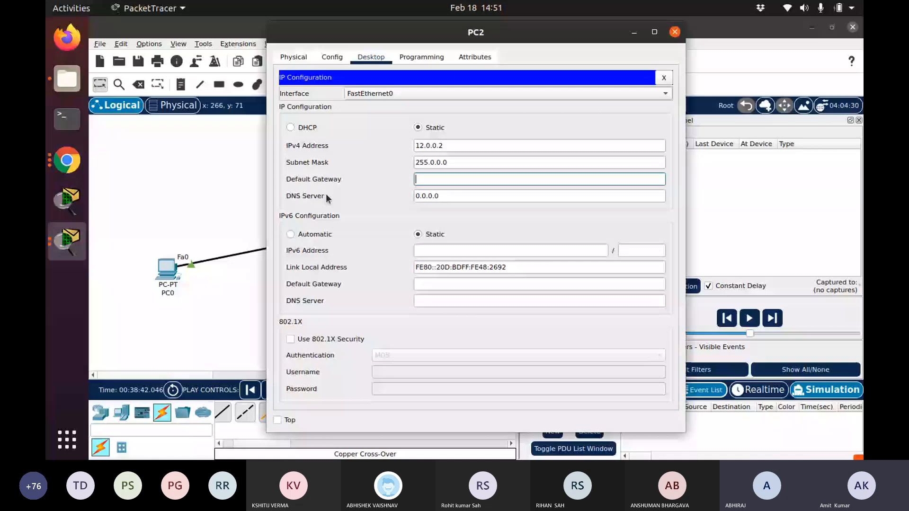
pyautogui.click(675, 33)
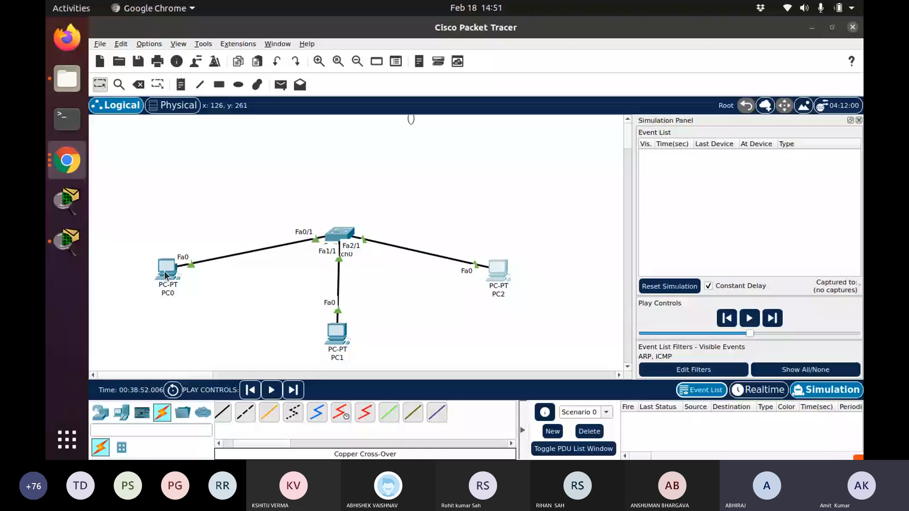
# - Open Switch0's command line and exit interface and global configuration modes back to the privileged prompt
pyautogui.click(346, 236)
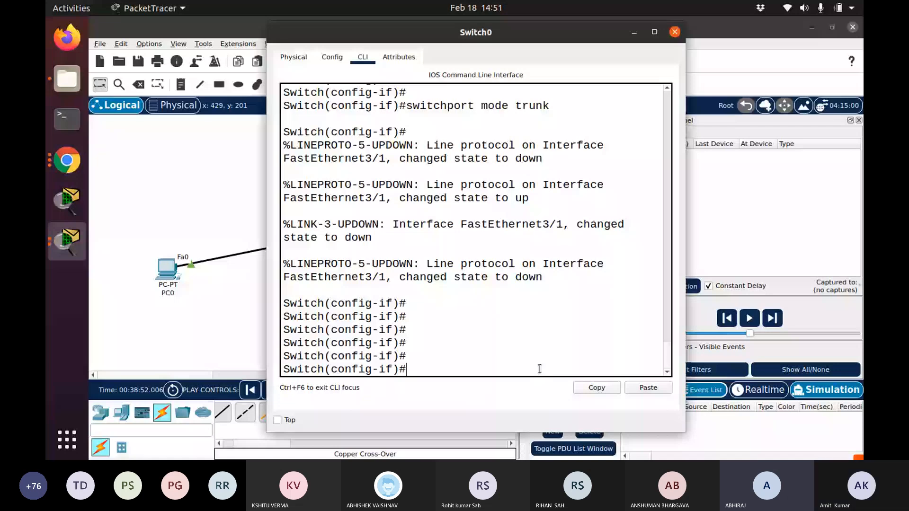
pyautogui.write('exit')
pyautogui.press('Return')
pyautogui.press('Return')
pyautogui.press('Return')
pyautogui.press('Return')
pyautogui.press('Return')
pyautogui.write('exit')
pyautogui.press('Return')
pyautogui.press('Return')
pyautogui.press('Return')
pyautogui.press('Return')
pyautogui.press('Return')
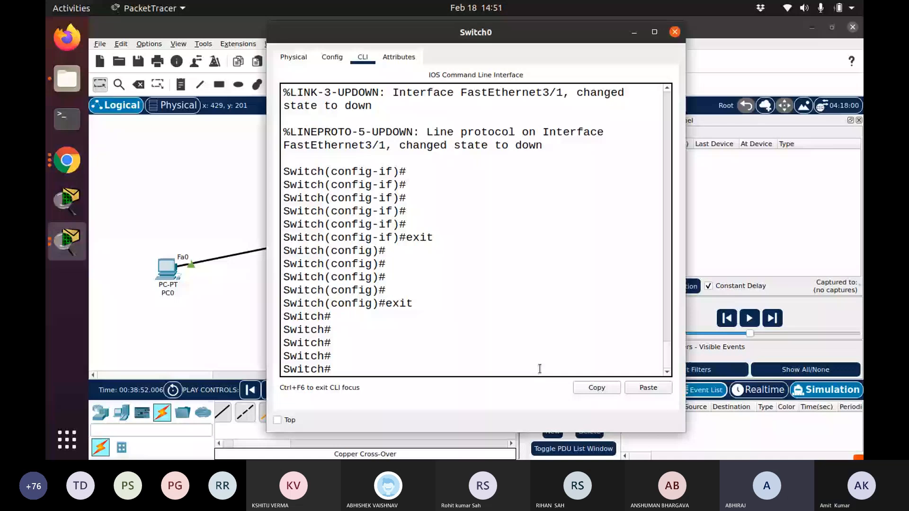
# - Run show vlan brief on Switch0 to examine its VLAN port assignments, and close the switch window
pyautogui.write('show vlan brief')
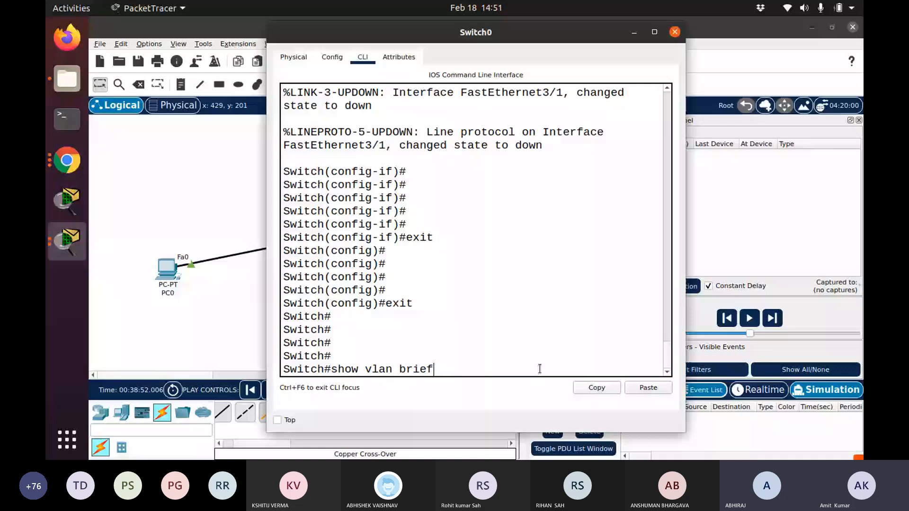
pyautogui.press('Return')
pyautogui.press('Return')
pyautogui.press('Return')
pyautogui.press('Return')
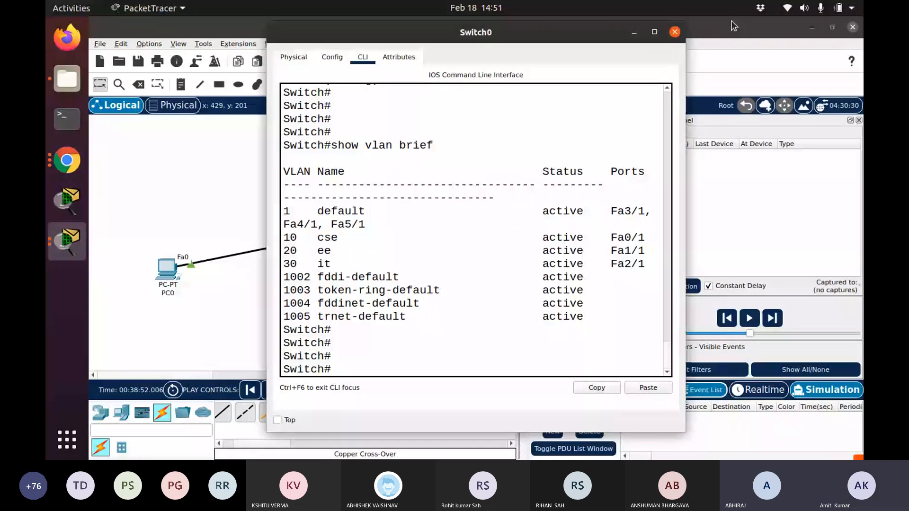
pyautogui.click(675, 31)
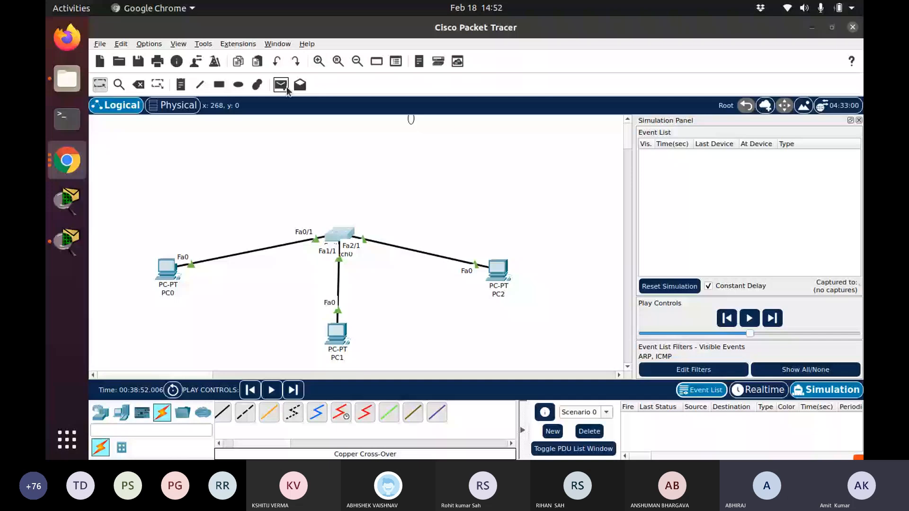
# - Create a simple PDU from PC0 to PC1 and switch to Realtime mode
pyautogui.click(287, 88)
pyautogui.click(167, 269)
pyautogui.click(334, 328)
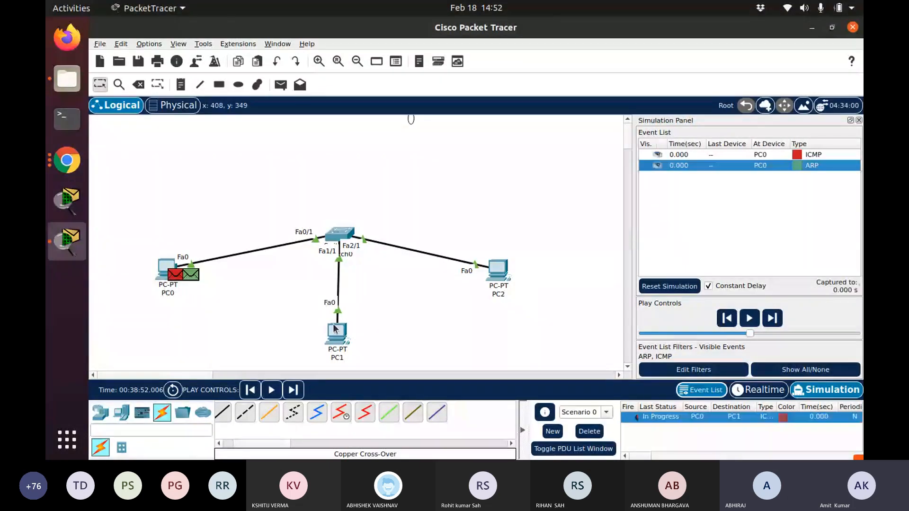
pyautogui.click(759, 390)
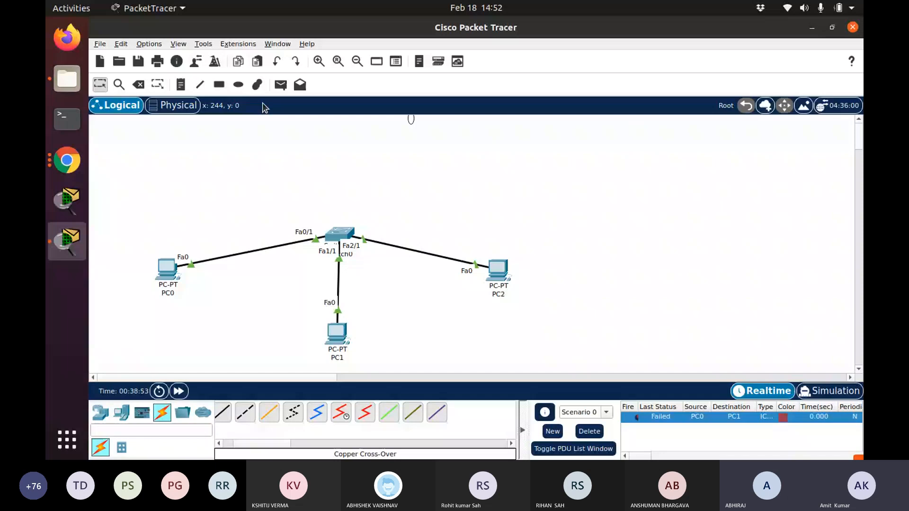
# - Send another simple PDU from PC0 to PC1 in Realtime mode, and delete the PDUs of Scenario 0
pyautogui.press('p')
pyautogui.click(167, 273)
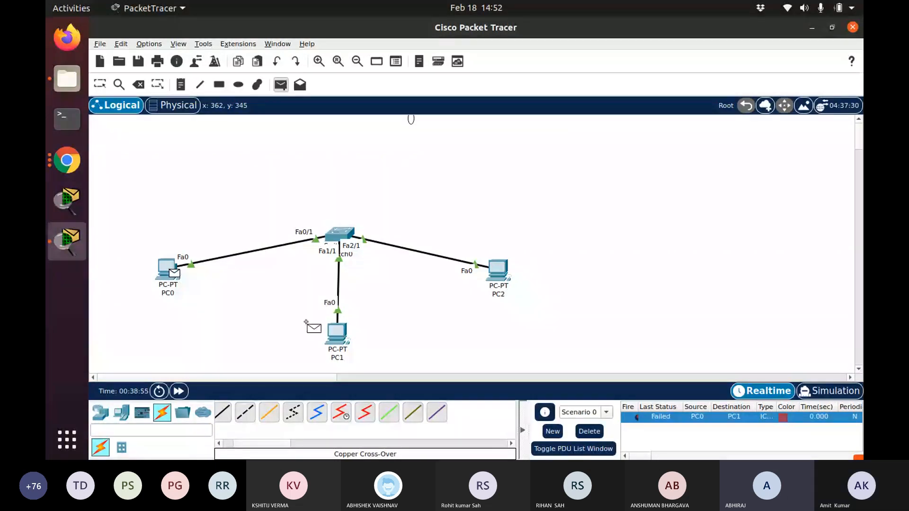
pyautogui.click(337, 334)
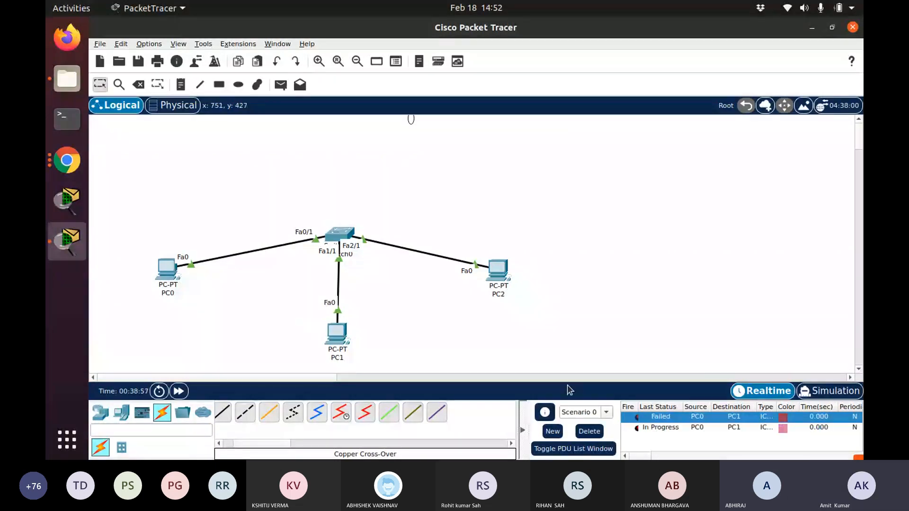
pyautogui.click(589, 431)
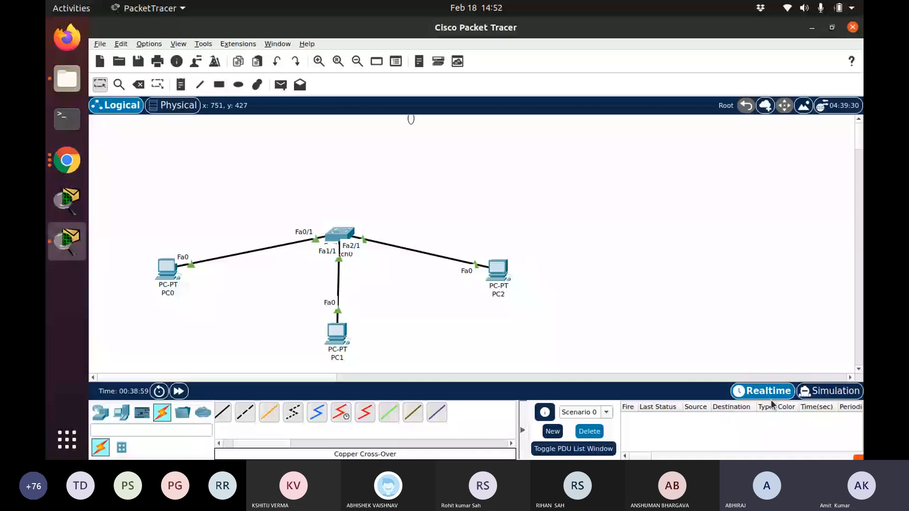
# - Switch to Simulation mode, create a simple PDU from PC0 to PC1, and play the simulation
pyautogui.click(830, 390)
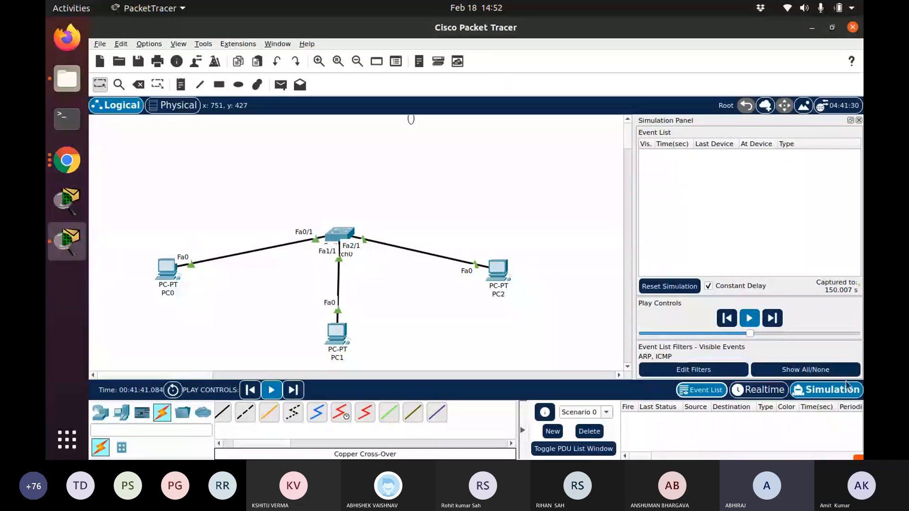
pyautogui.click(282, 84)
pyautogui.click(167, 275)
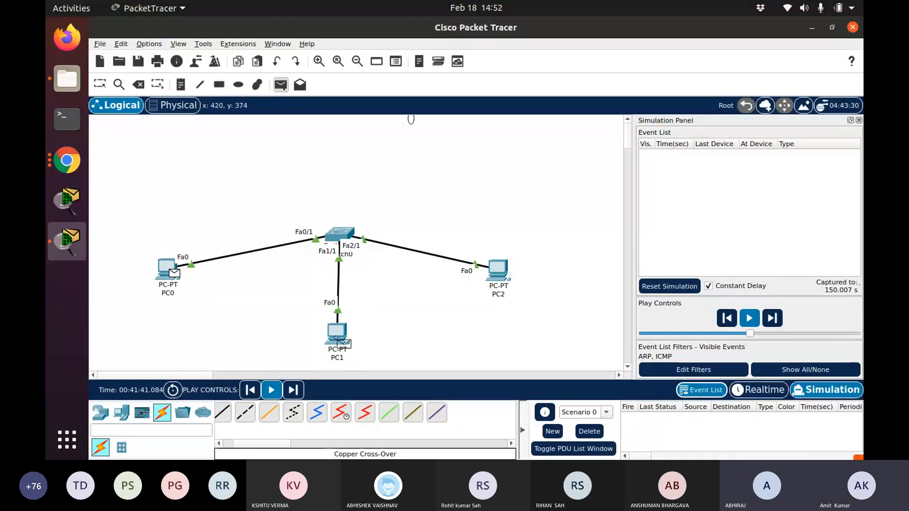
pyautogui.click(335, 339)
pyautogui.click(750, 320)
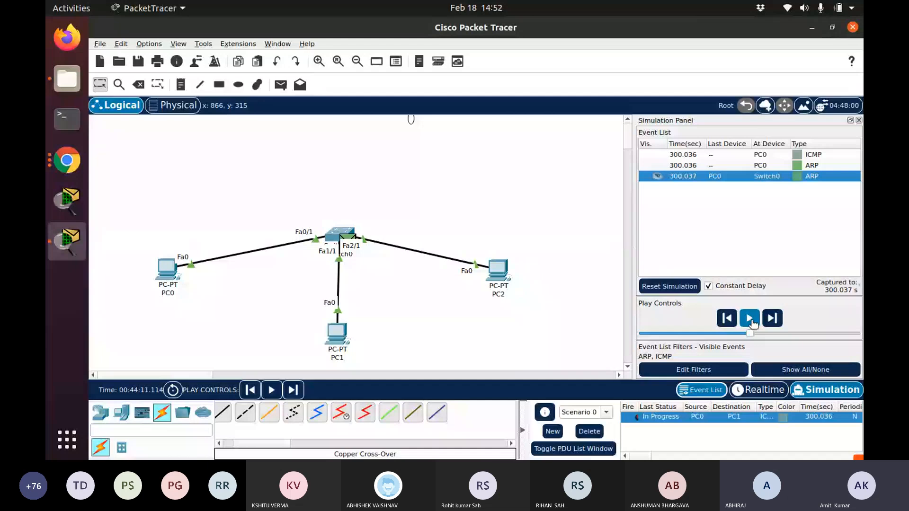
pyautogui.click(751, 321)
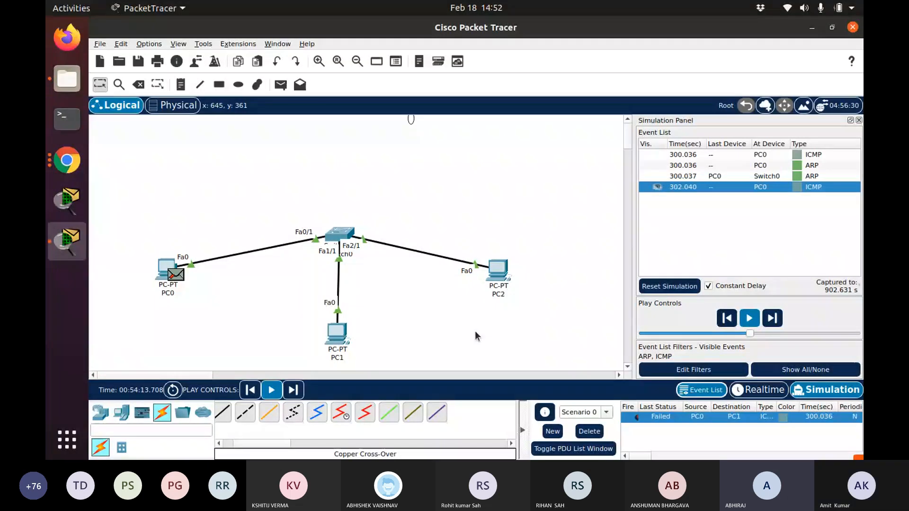
# - Move Switch0 slightly down towards PC1 and clear the PDU from Scenario 0
pyautogui.moveTo(341, 237); pyautogui.dragTo(339, 254)
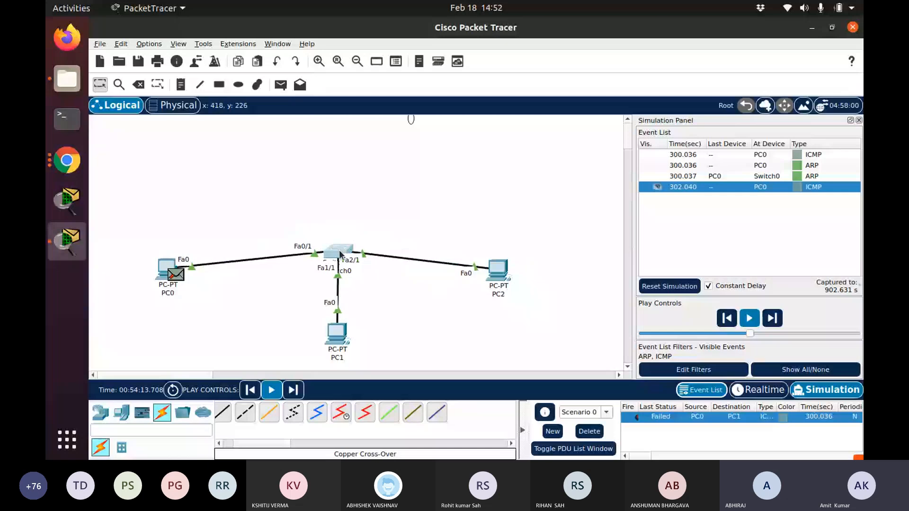
pyautogui.click(590, 431)
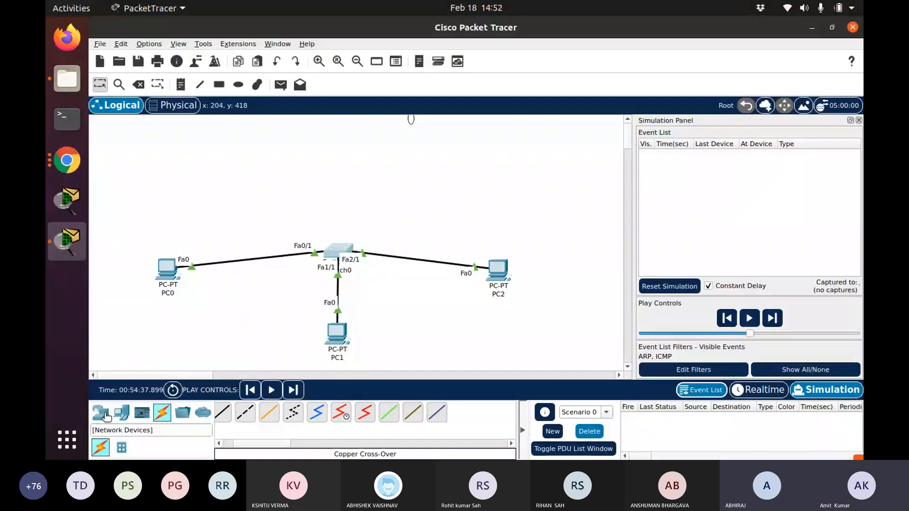
# - Add a generic PT-Router to the workspace above Switch0
pyautogui.click(101, 413)
pyautogui.moveTo(442, 412); pyautogui.dragTo(351, 195)
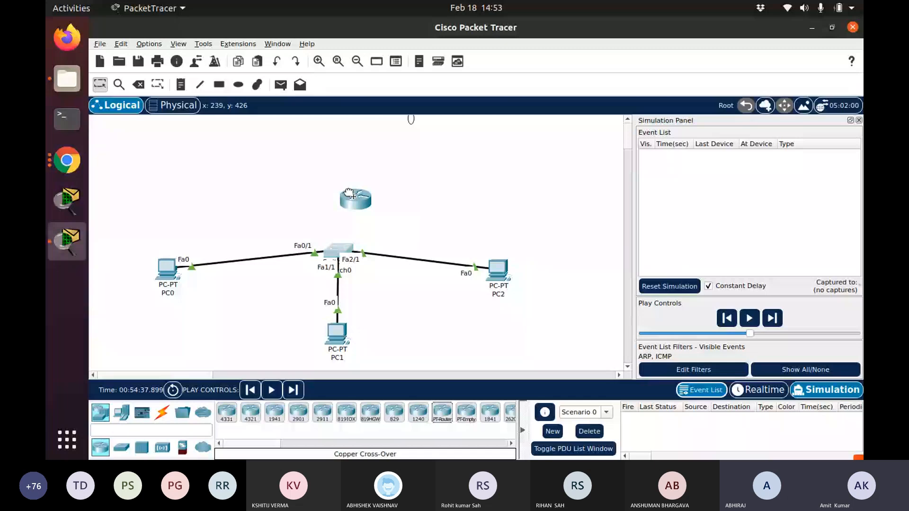
pyautogui.click(349, 194)
# - Connect Switch0's Fa3/1 port to Router0's Fa0/0 port with a copper straight-through cable
pyautogui.click(162, 413)
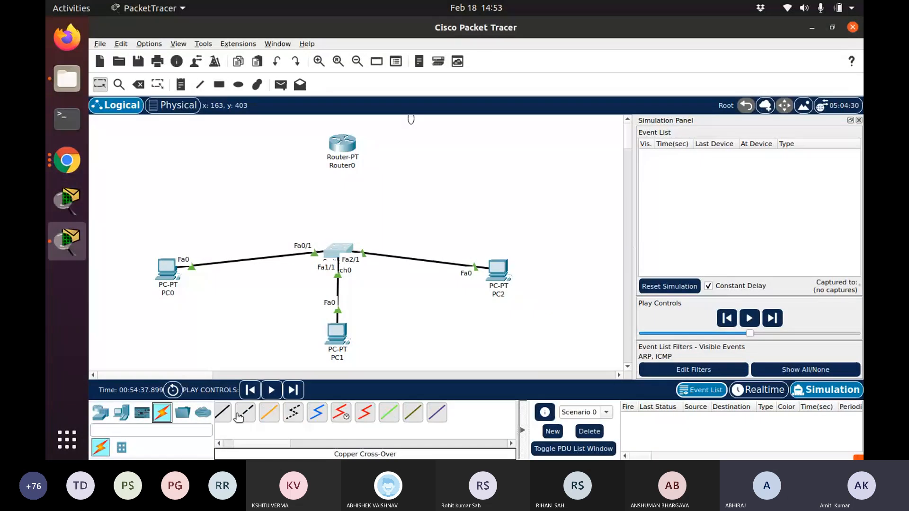
pyautogui.click(223, 412)
pyautogui.click(338, 250)
pyautogui.click(342, 143)
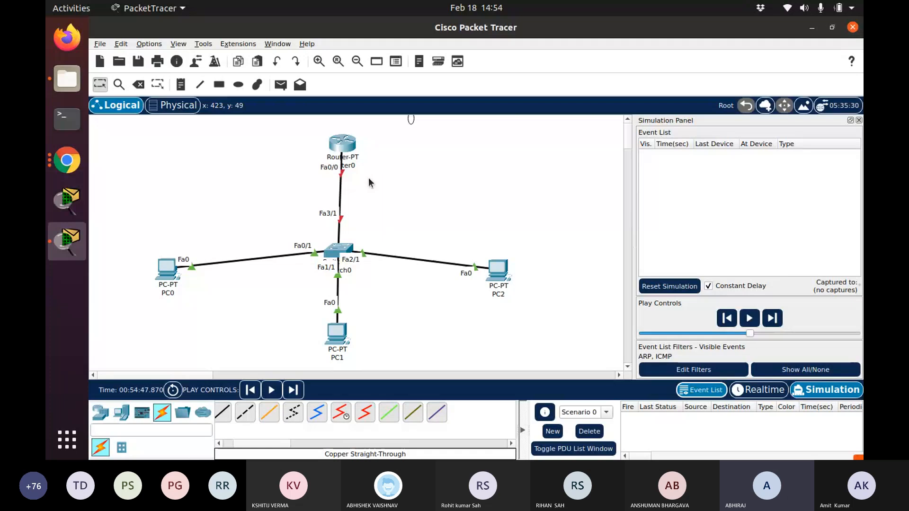
pyautogui.click(339, 150)
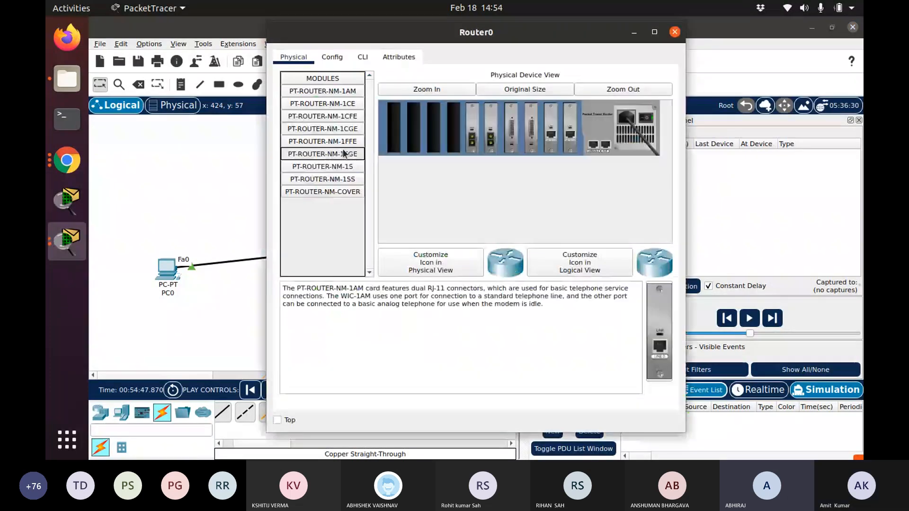
pyautogui.click(337, 60)
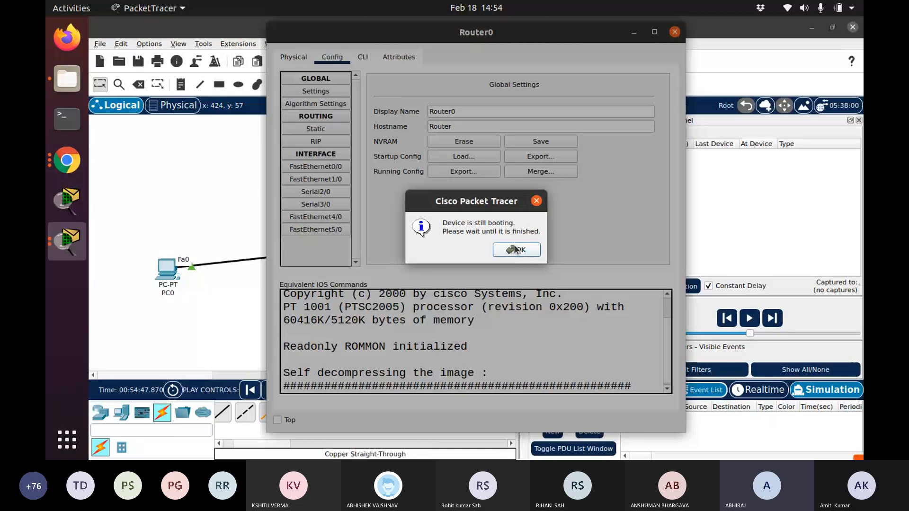
pyautogui.click(514, 244)
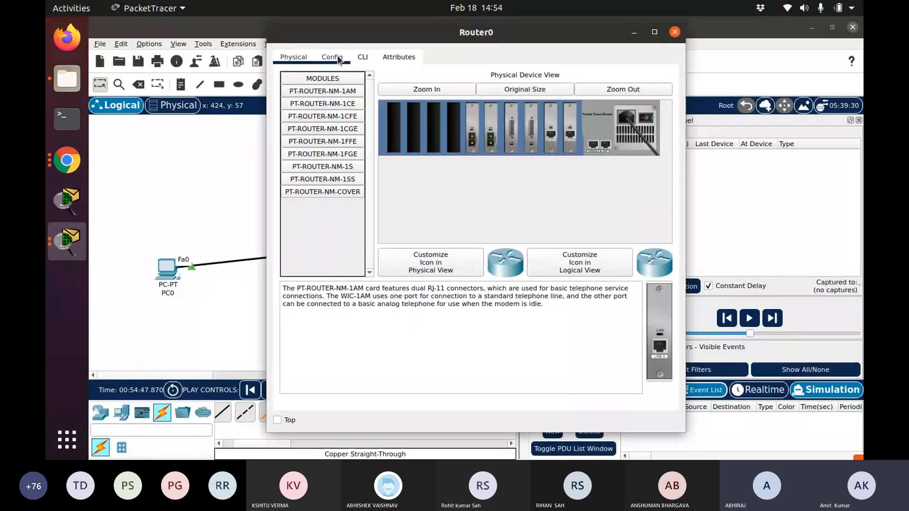
pyautogui.click(337, 59)
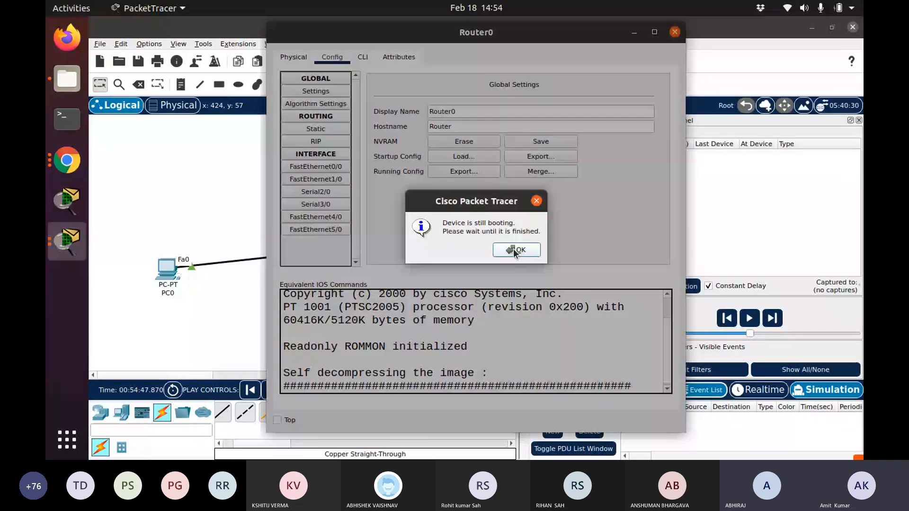
pyautogui.click(674, 32)
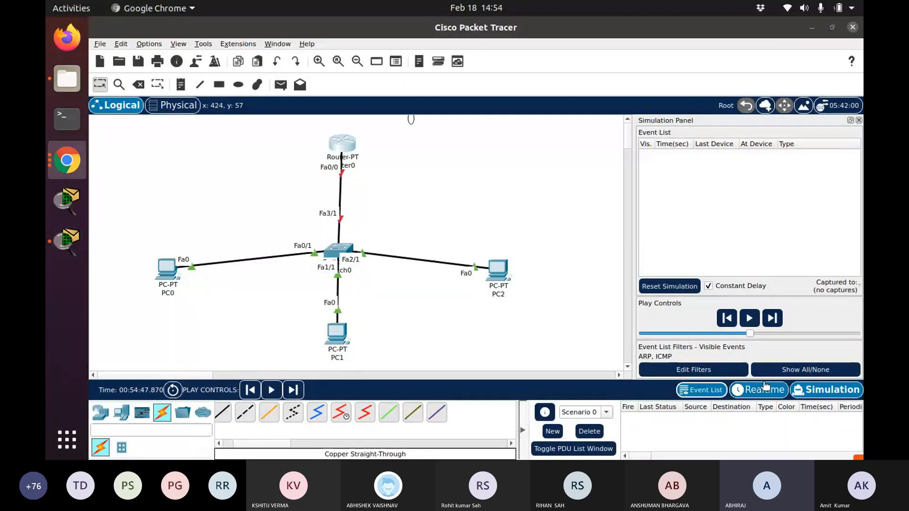
# - Switch the workspace from Simulation mode back to Realtime mode
pyautogui.click(787, 378)
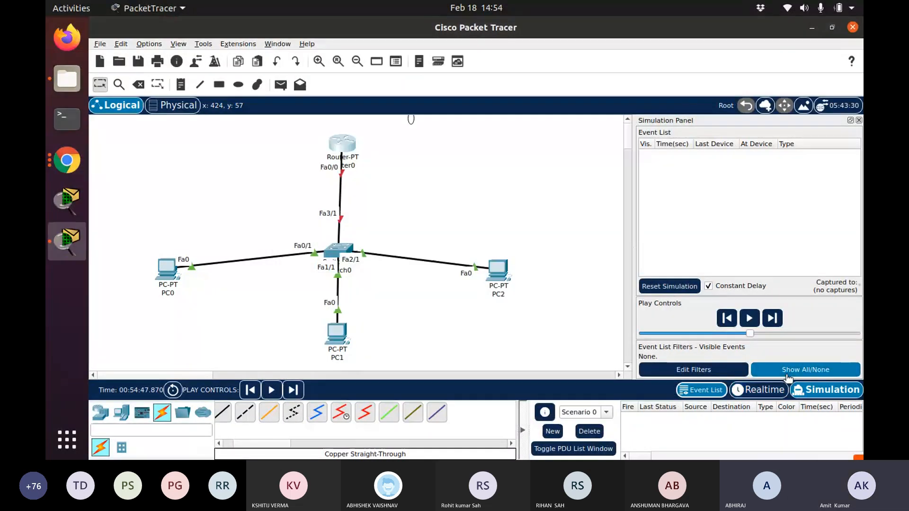
pyautogui.click(788, 377)
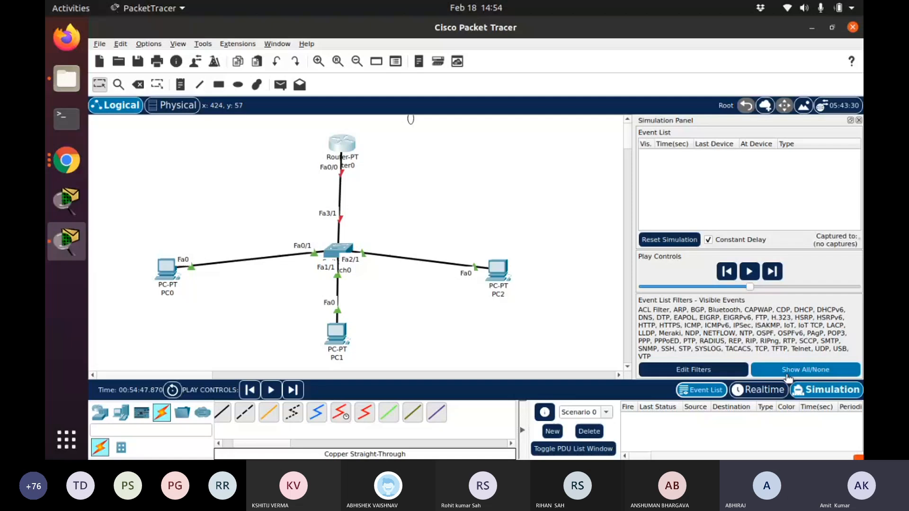
pyautogui.click(799, 389)
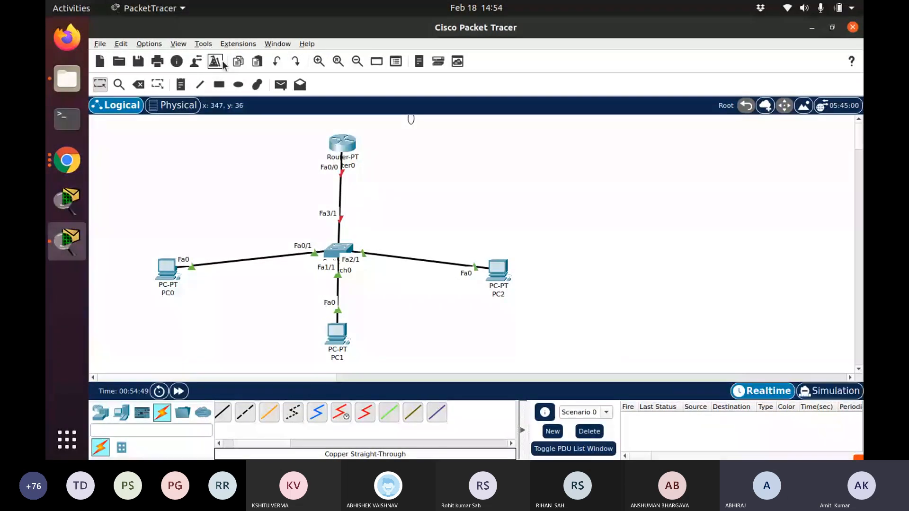
# - Open Router0's command line and answer "no" to the initial configuration dialog to reach the user EXEC prompt
pyautogui.click(342, 145)
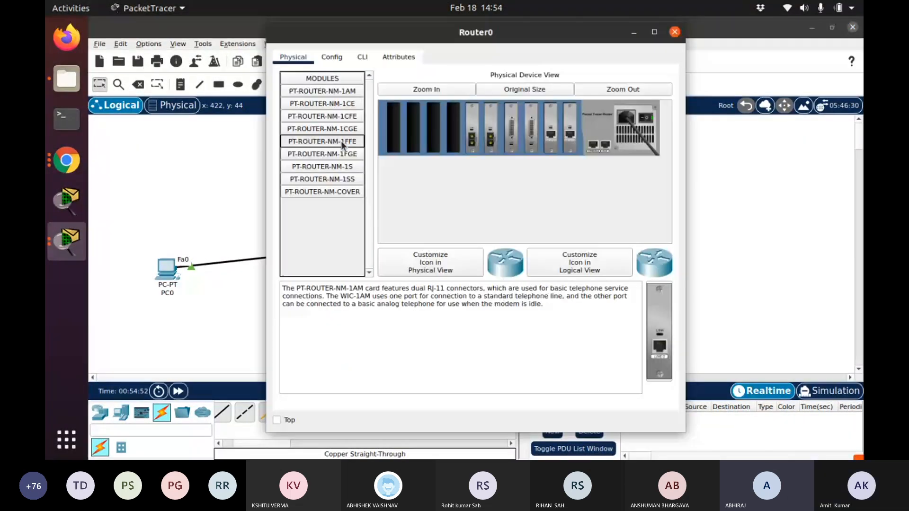
pyautogui.click(362, 57)
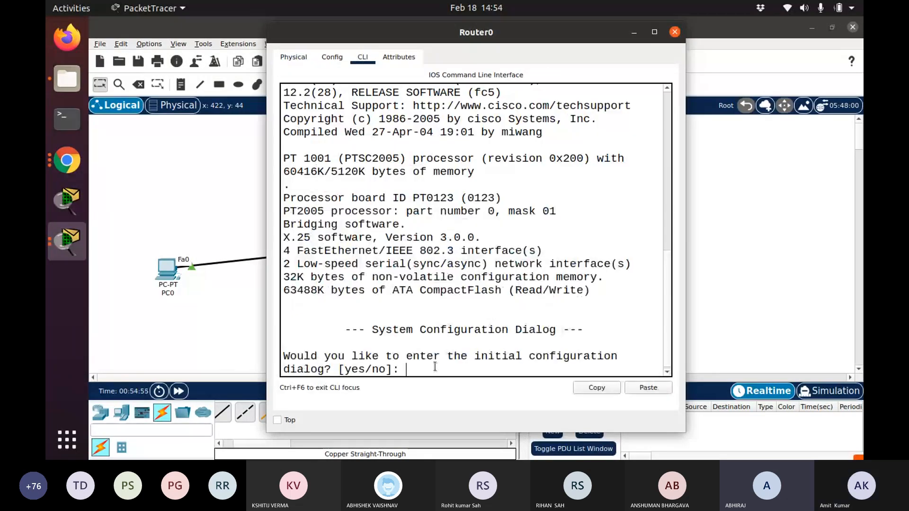
pyautogui.press('Return')
pyautogui.press('Return')
pyautogui.press('Return')
pyautogui.press('Return')
pyautogui.press('Return')
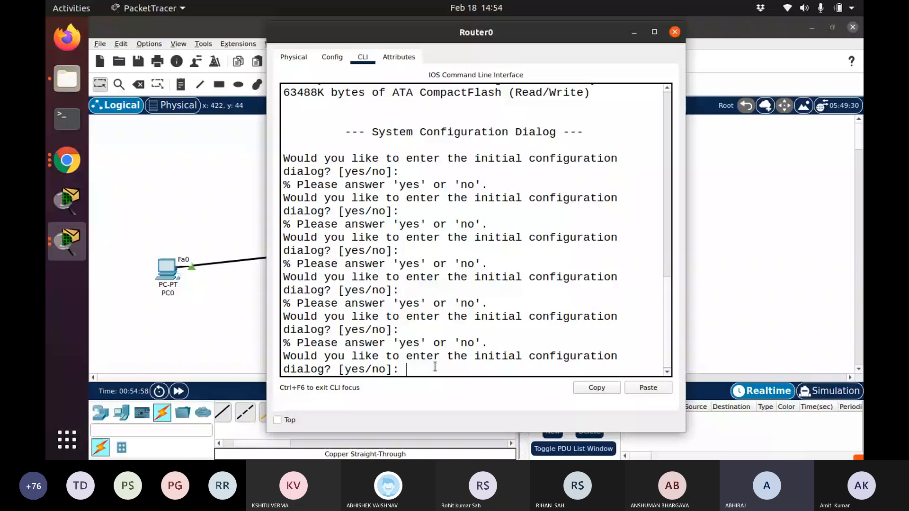
pyautogui.write('no')
pyautogui.press('Return')
pyautogui.press('Return')
pyautogui.press('Return')
pyautogui.press('Return')
pyautogui.press('Return')
pyautogui.press('Return')
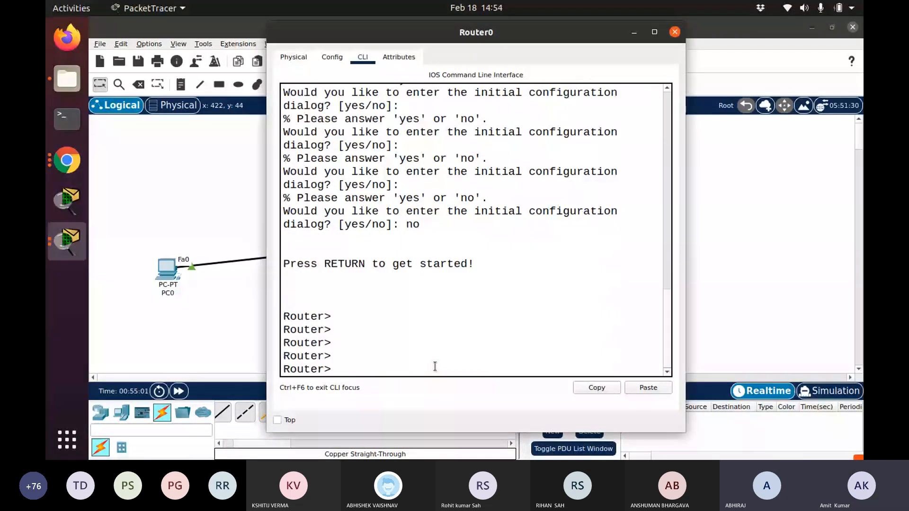
pyautogui.press('Return')
pyautogui.press('Return')
pyautogui.press('Return')
# - Move the Router0 window aside to uncover the topology and enter privileged EXEC mode with "enable"
pyautogui.moveTo(461, 37); pyautogui.dragTo(563, 78)
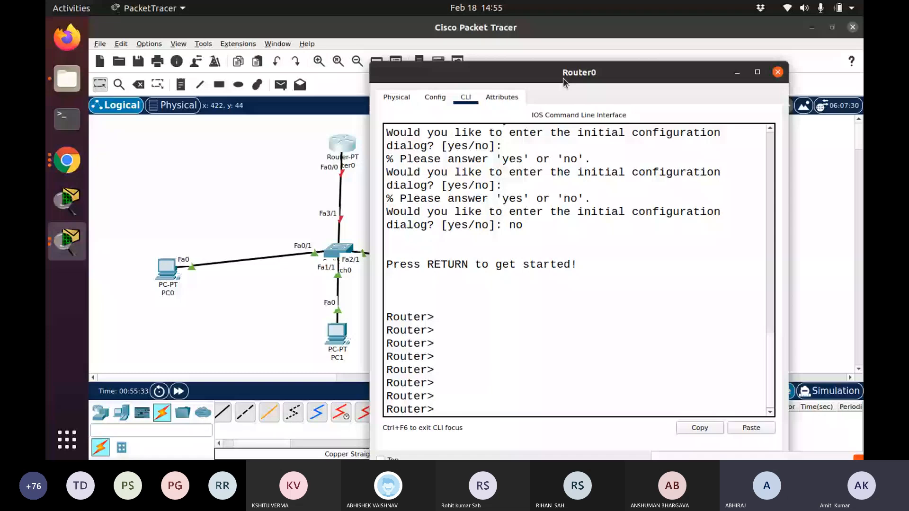
pyautogui.write('enab')
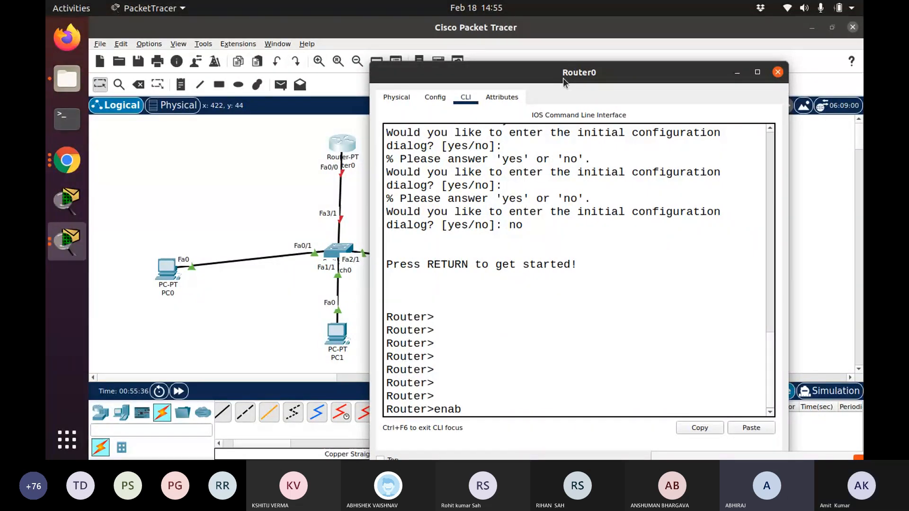
pyautogui.write('le')
pyautogui.press('Return')
pyautogui.press('Return')
pyautogui.press('Return')
pyautogui.press('Return')
pyautogui.press('Return')
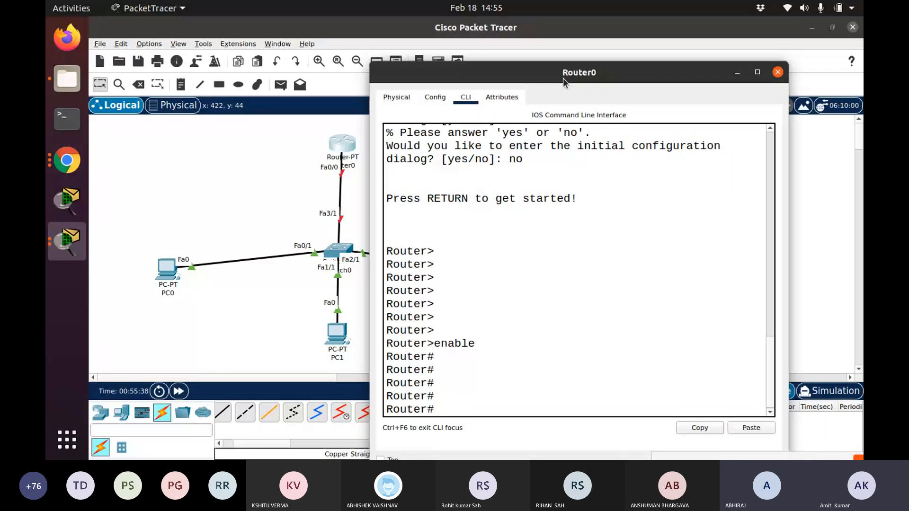
# - Try to run "interface FastEthernet 0/0" directly from Router0's privileged EXEC prompt
pyautogui.write('interface FAstE')
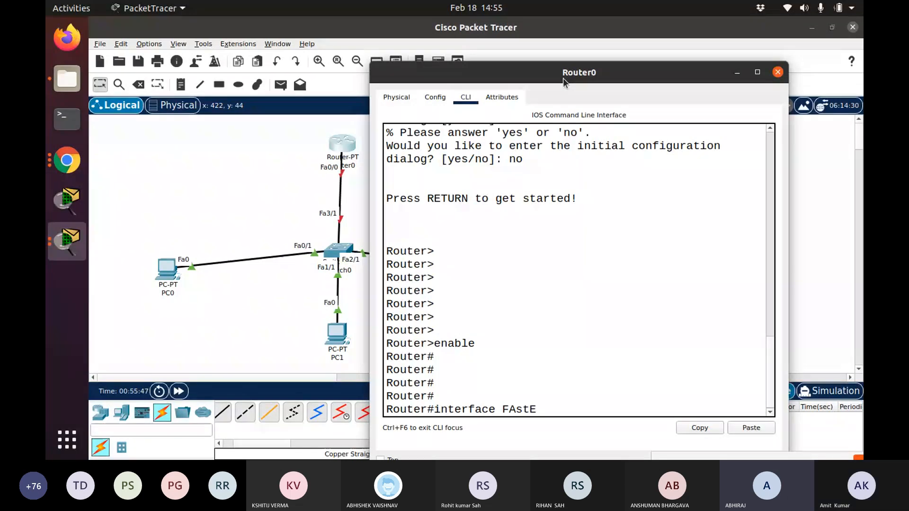
pyautogui.press('BackSpace')
pyautogui.press('BackSpace')
pyautogui.press('BackSpace')
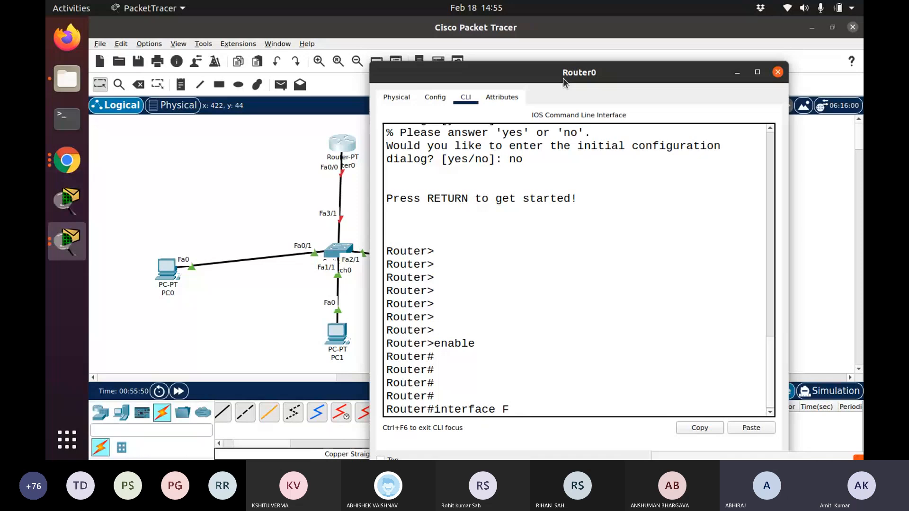
pyautogui.write('ast')
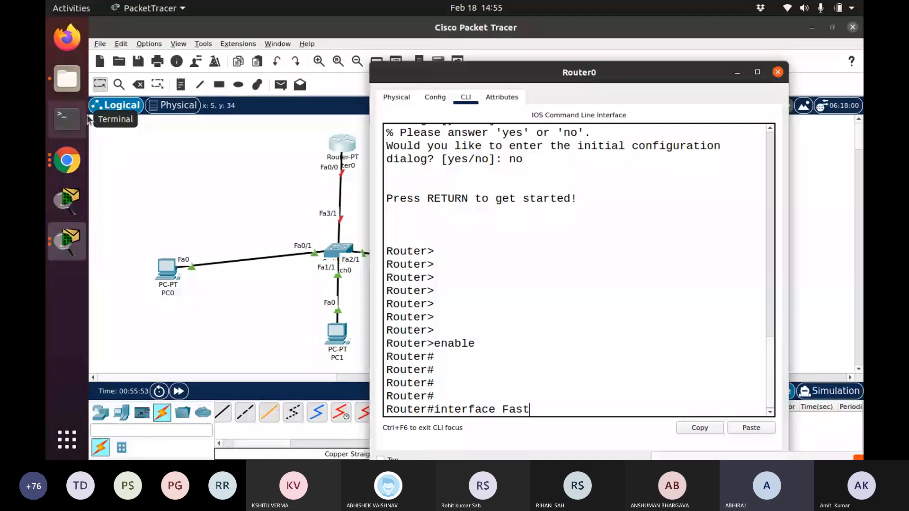
pyautogui.write('Ethernet ')
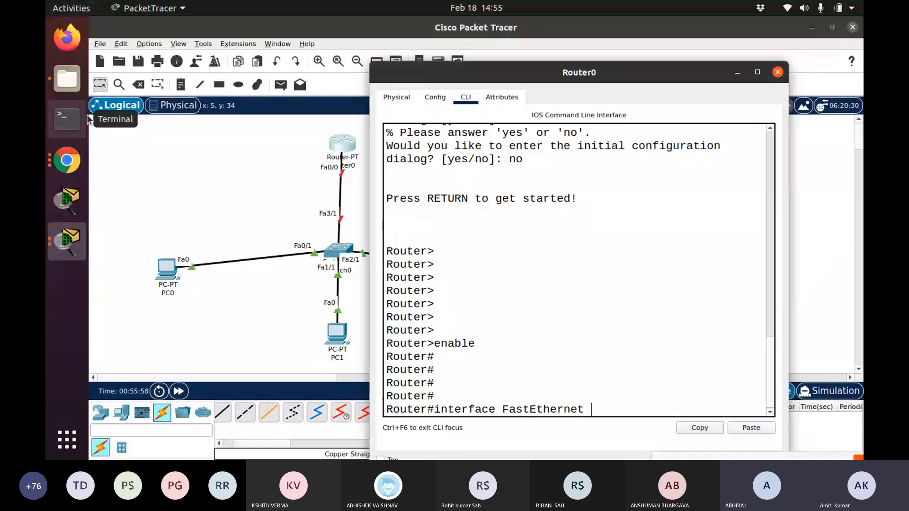
pyautogui.write('0/0')
pyautogui.press('Return')
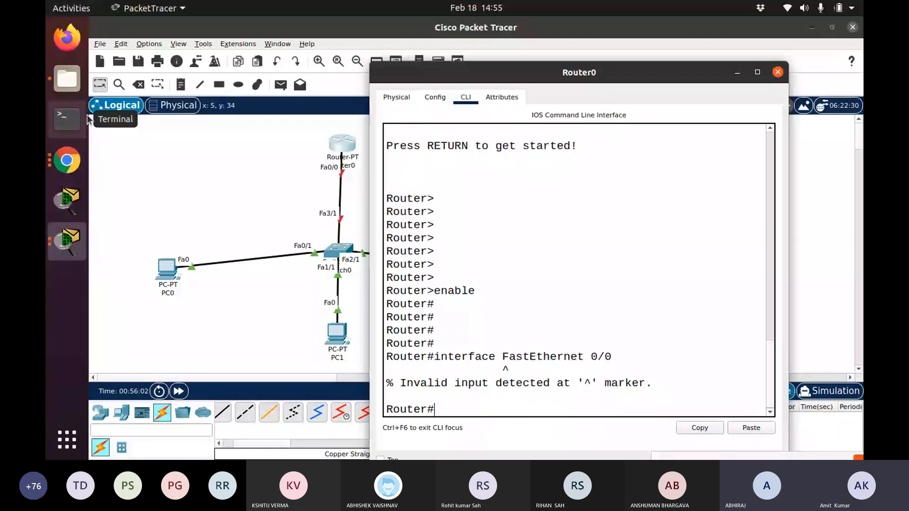
pyautogui.write('in')
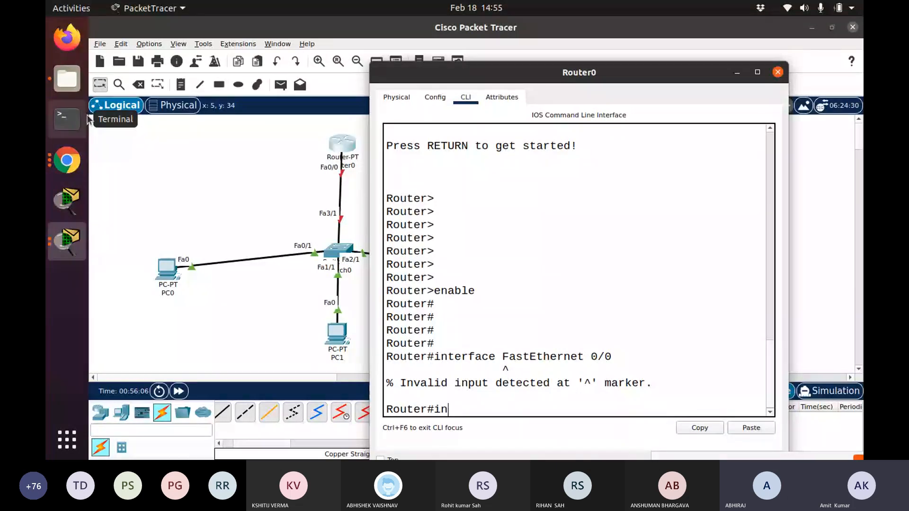
pyautogui.write('ter')
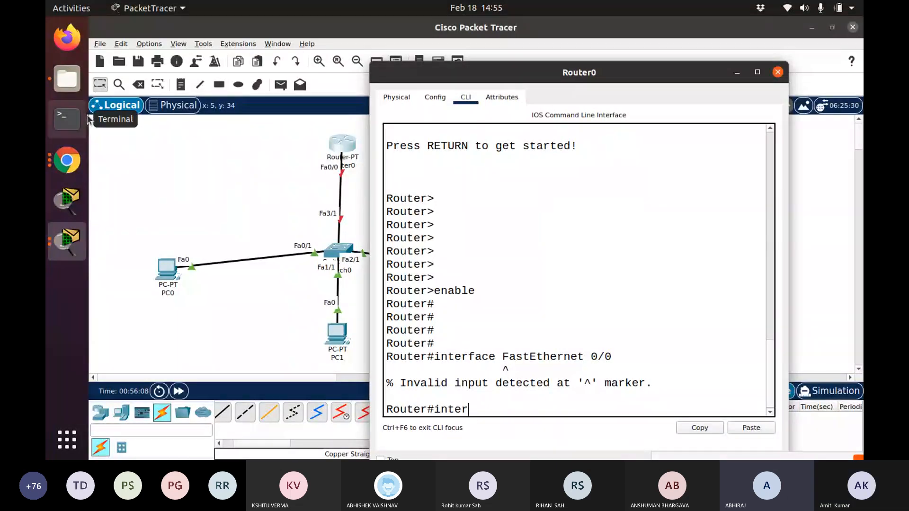
pyautogui.press('Tab')
pyautogui.write('FastEtherne')
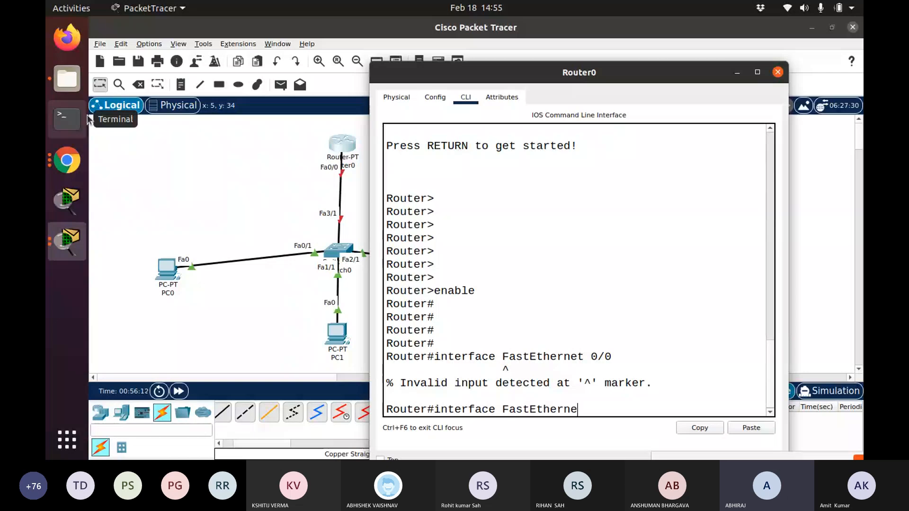
pyautogui.write('t ')
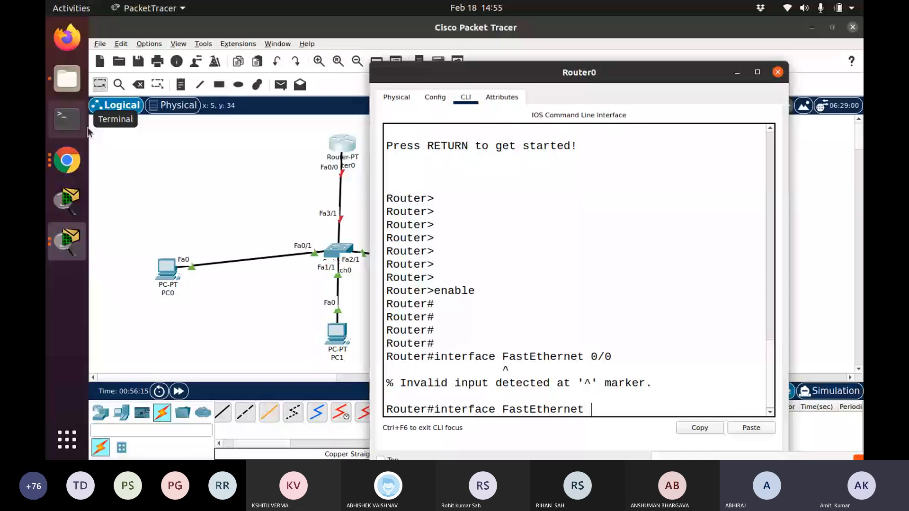
pyautogui.write('0/0')
pyautogui.press('Return')
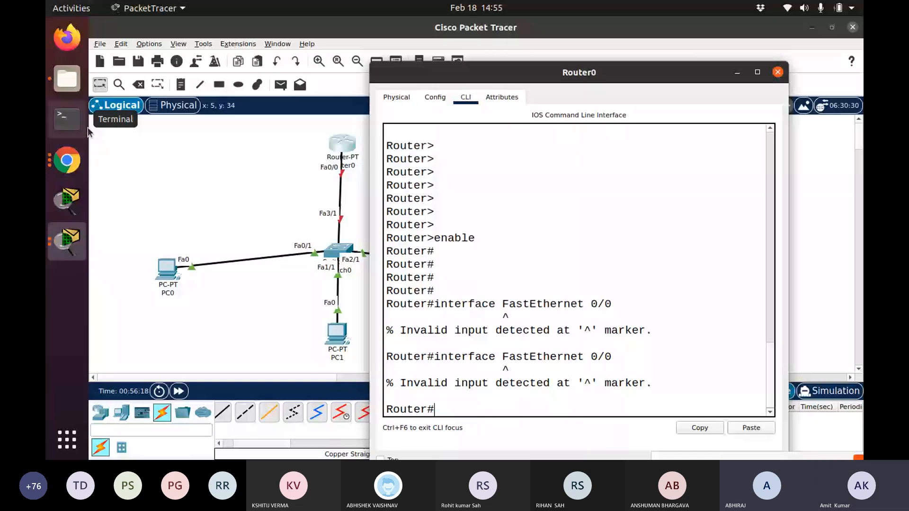
# - Enter interface configuration for Router0's FastEthernet0/0, then run "no ip address" and "no shutdown" on it
pyautogui.click(435, 97)
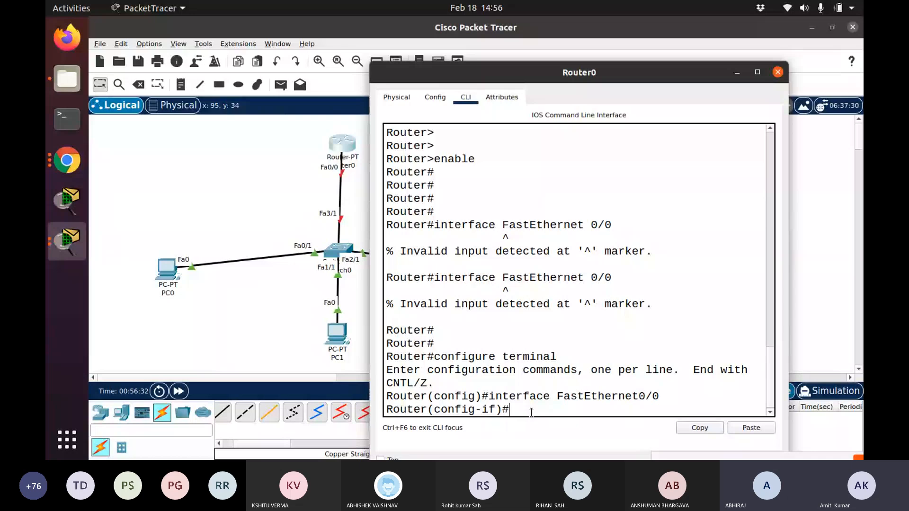
pyautogui.write('n')
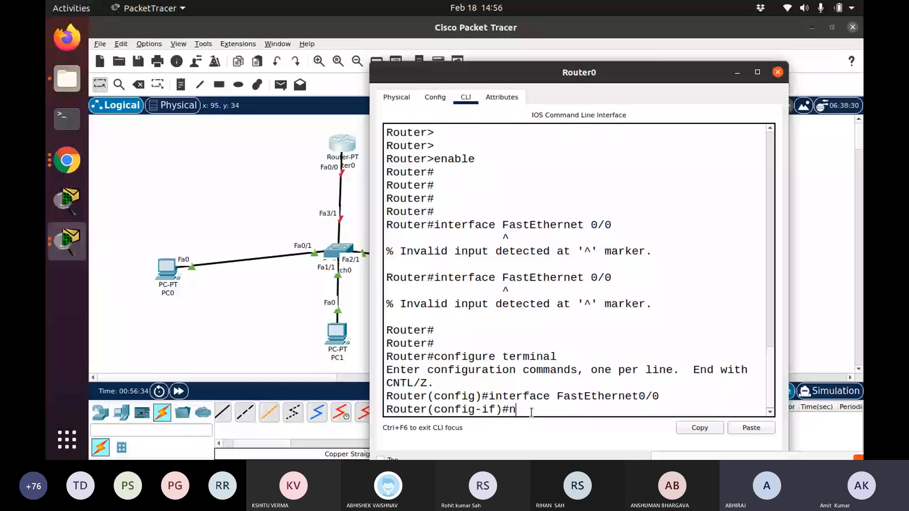
pyautogui.write('o ip address')
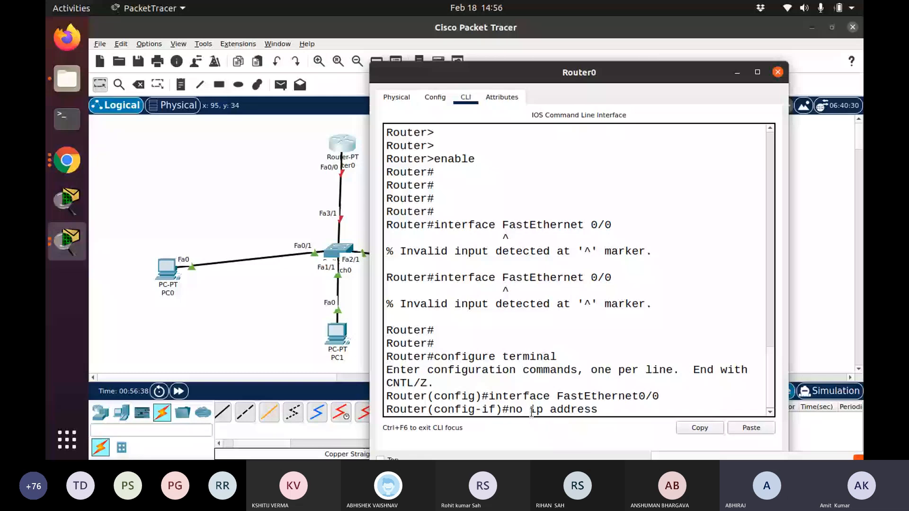
pyautogui.press('Return')
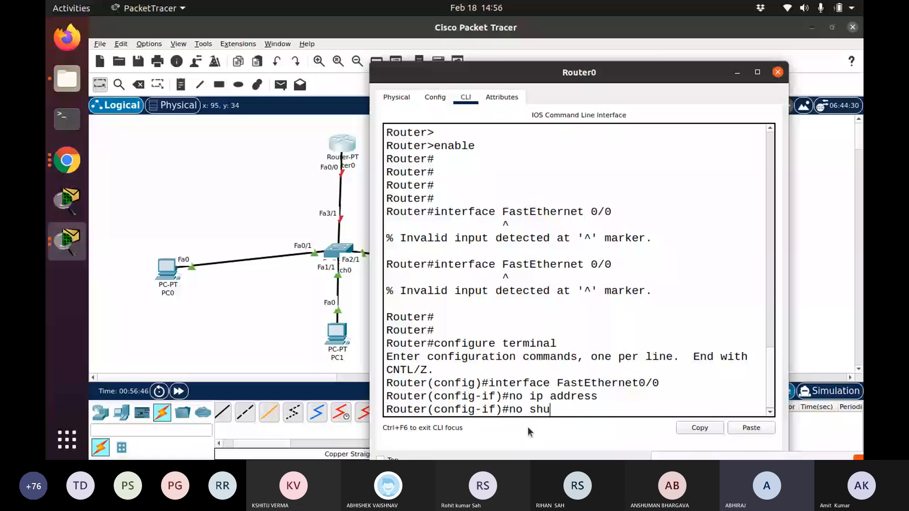
pyautogui.write('tdown')
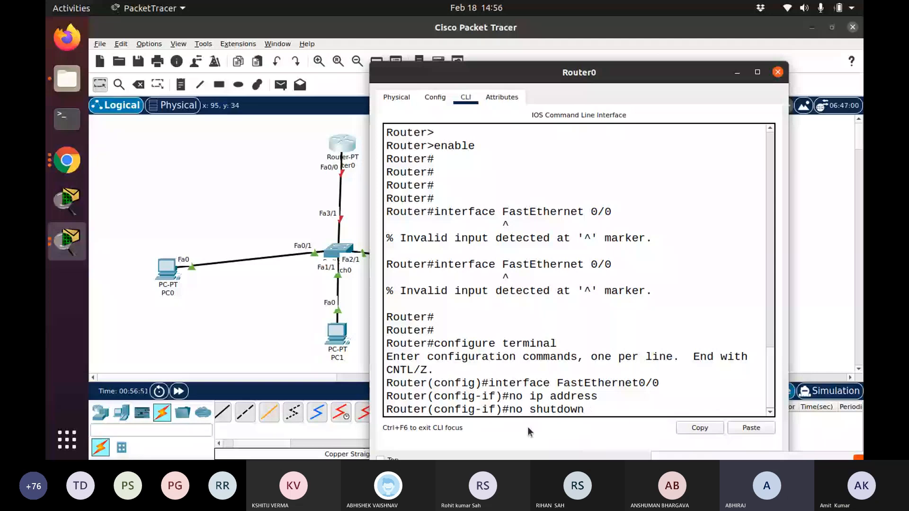
pyautogui.press('Return')
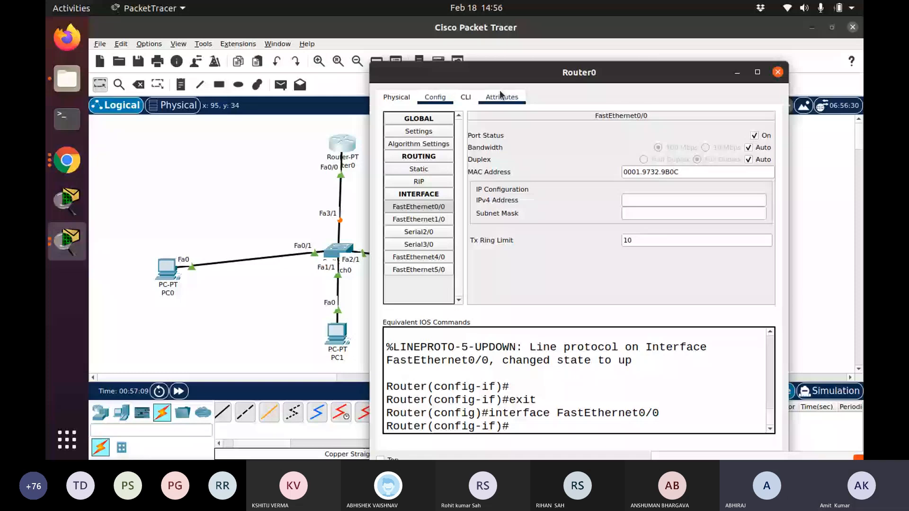
# - Return to Router0's command line and leave FastEthernet0/0 interface configuration for global configuration mode with "exit"
pyautogui.click(466, 96)
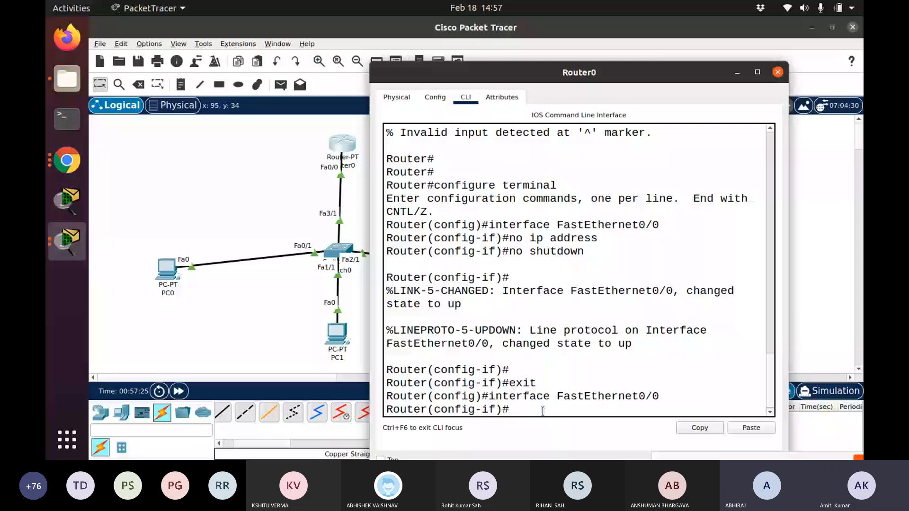
pyautogui.press('Return')
pyautogui.press('Return')
pyautogui.press('Return')
pyautogui.press('Return')
pyautogui.press('Return')
pyautogui.press('Return')
pyautogui.press('Return')
pyautogui.press('Return')
pyautogui.press('Return')
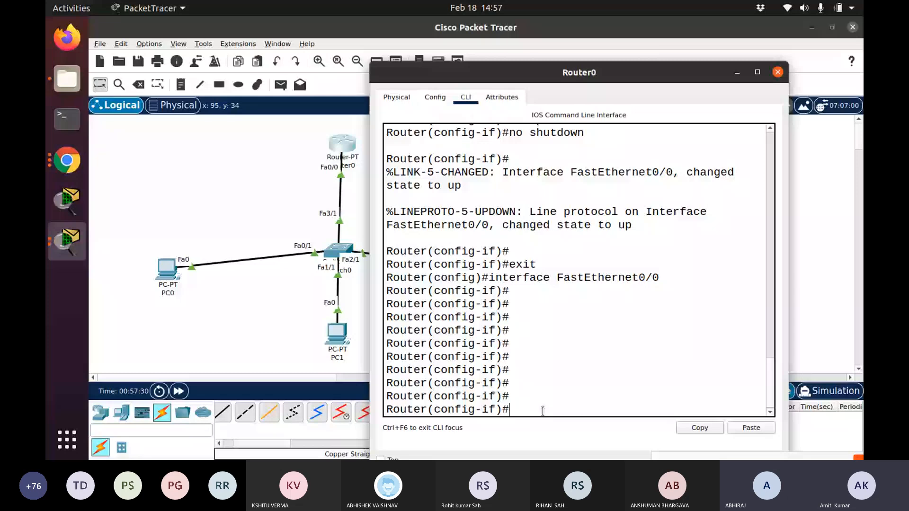
pyautogui.write('ex')
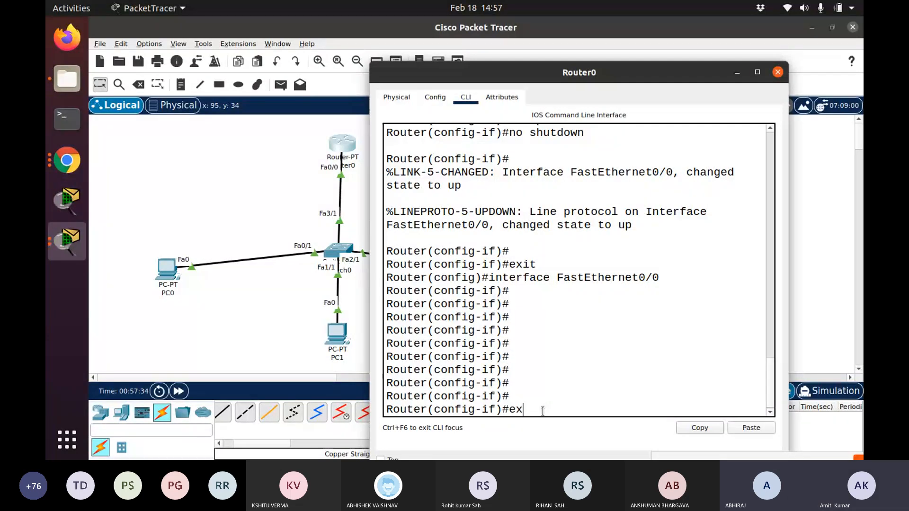
pyautogui.write('it')
pyautogui.press('Return')
pyautogui.press('Return')
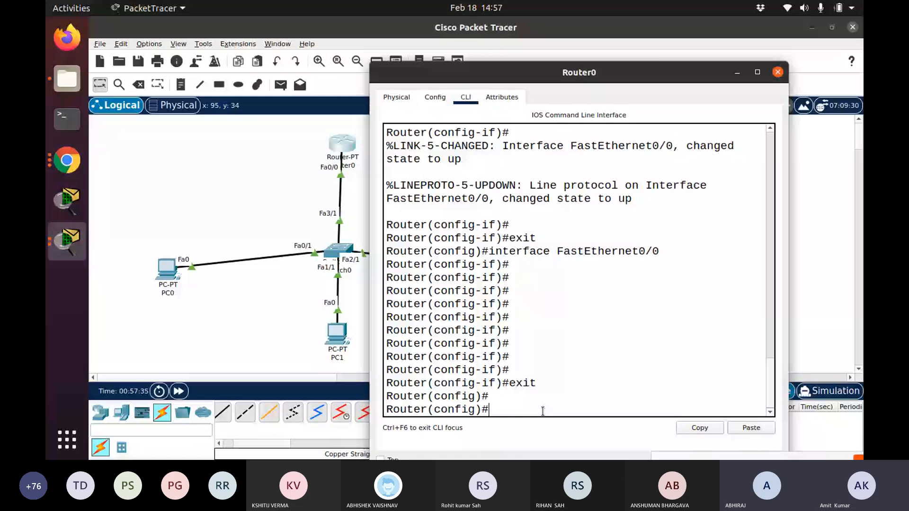
# - Create subinterface FastEthernet0/0.10 on Router0 from global configuration mode with "interface FastEthernet0/0.10"
pyautogui.press('Return')
pyautogui.press('Return')
pyautogui.press('Return')
pyautogui.press('Return')
pyautogui.write('inter')
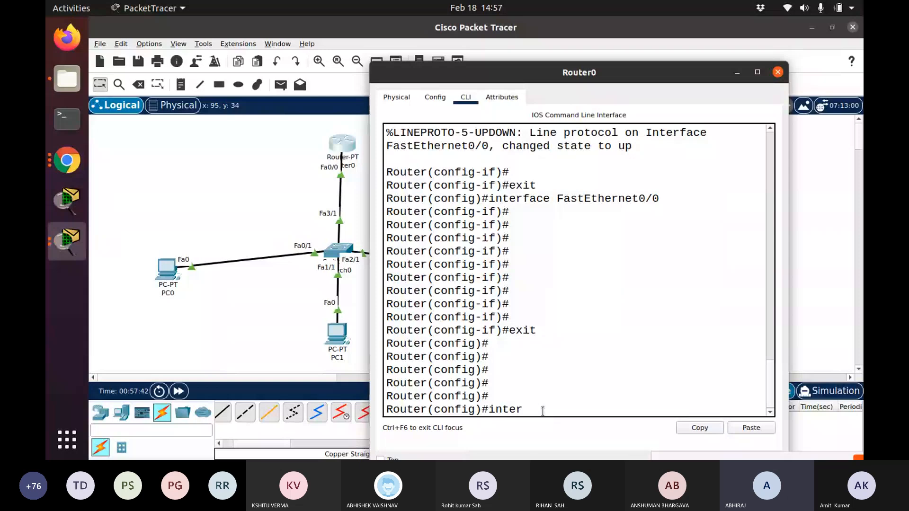
pyautogui.write('face Fa')
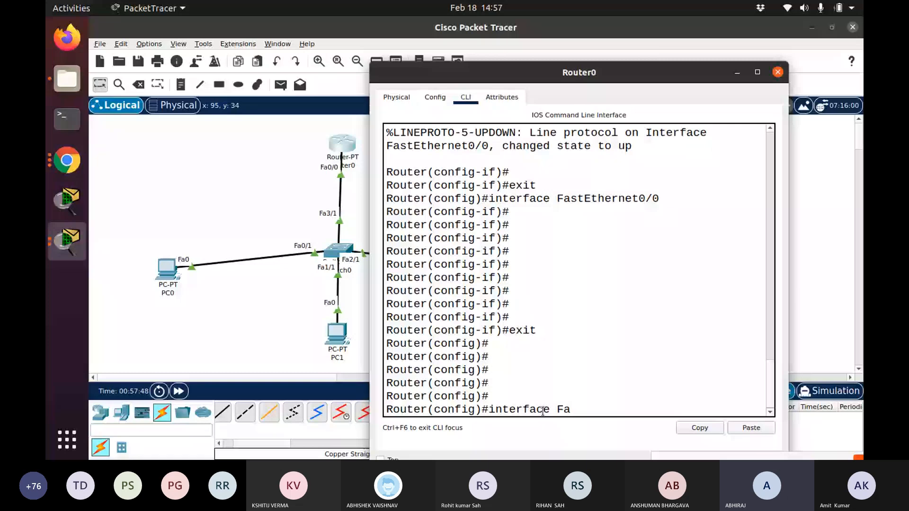
pyautogui.write('st')
pyautogui.press('Tab')
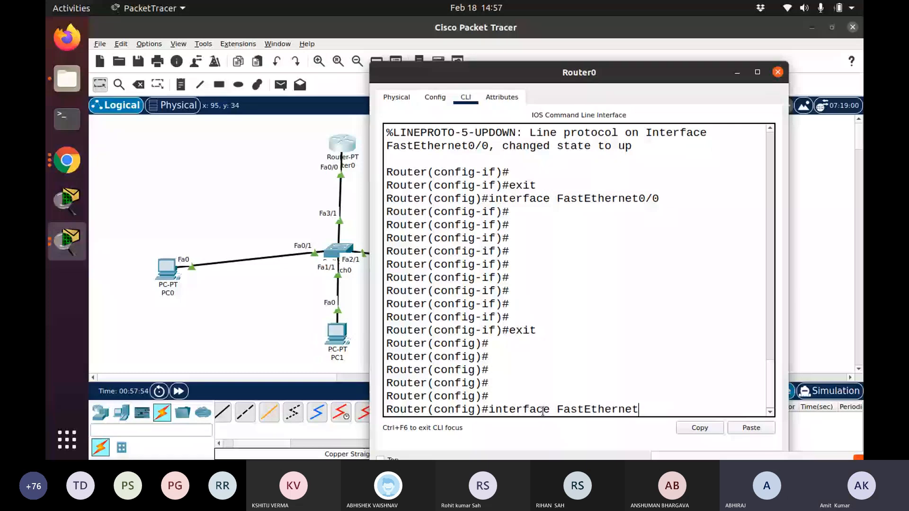
pyautogui.write('0/0.')
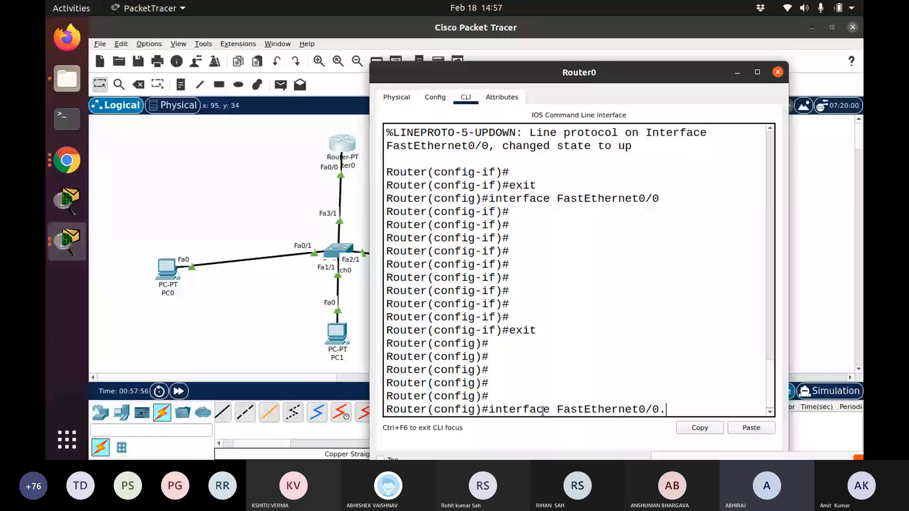
pyautogui.write('10')
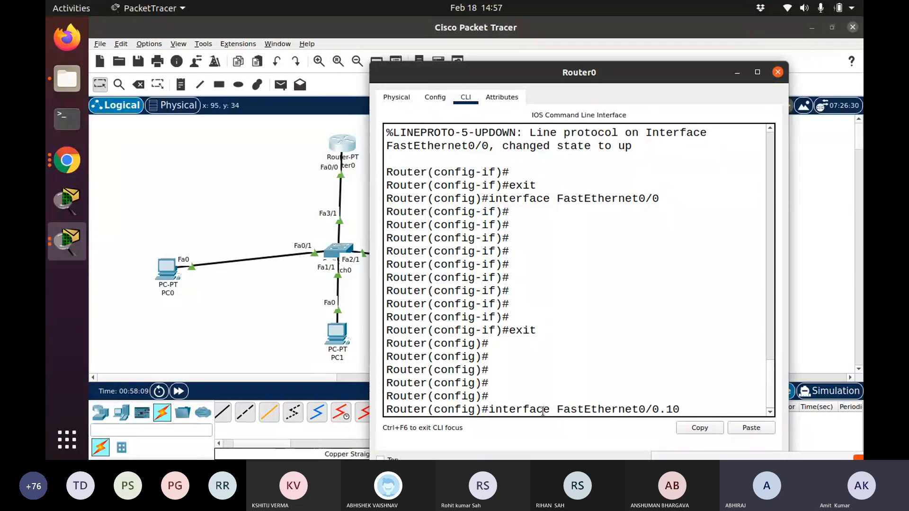
pyautogui.press('Return')
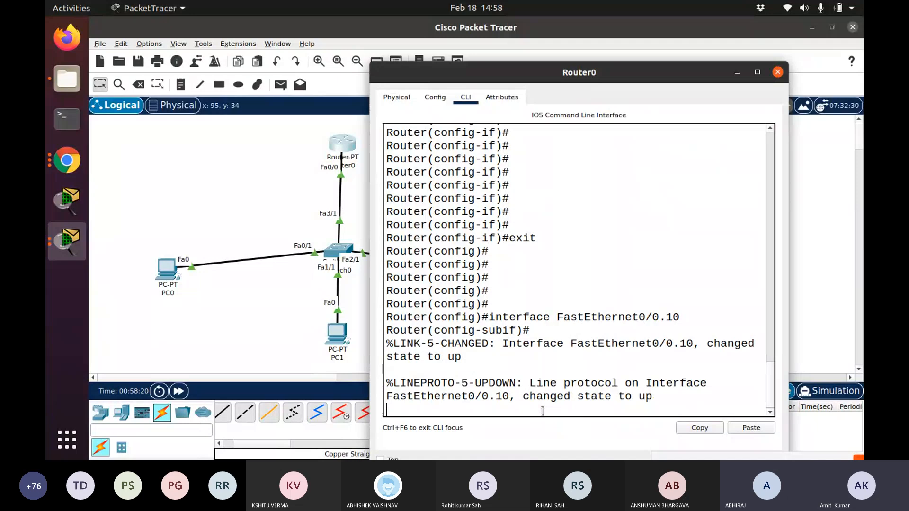
pyautogui.press('Return')
pyautogui.press('Return')
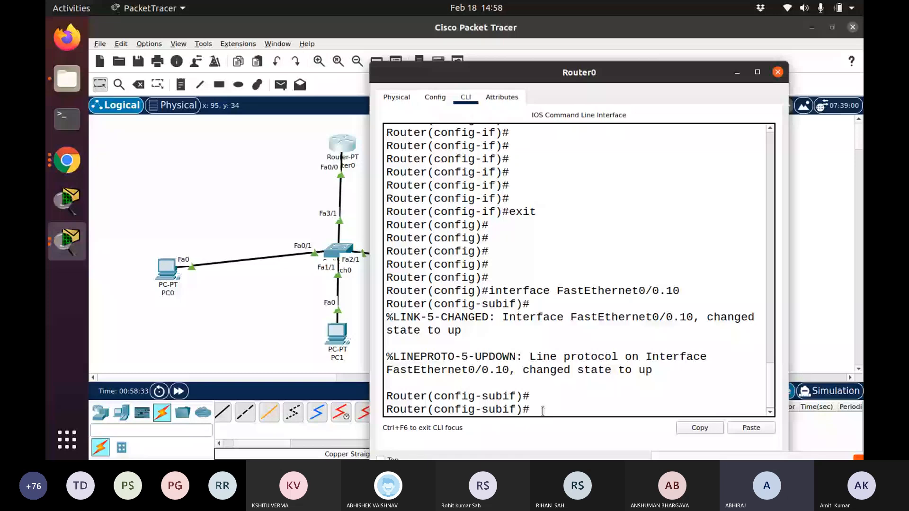
# - Leave the FastEthernet0/0.10 subinterface for global configuration mode with "exit"
pyautogui.write('i')
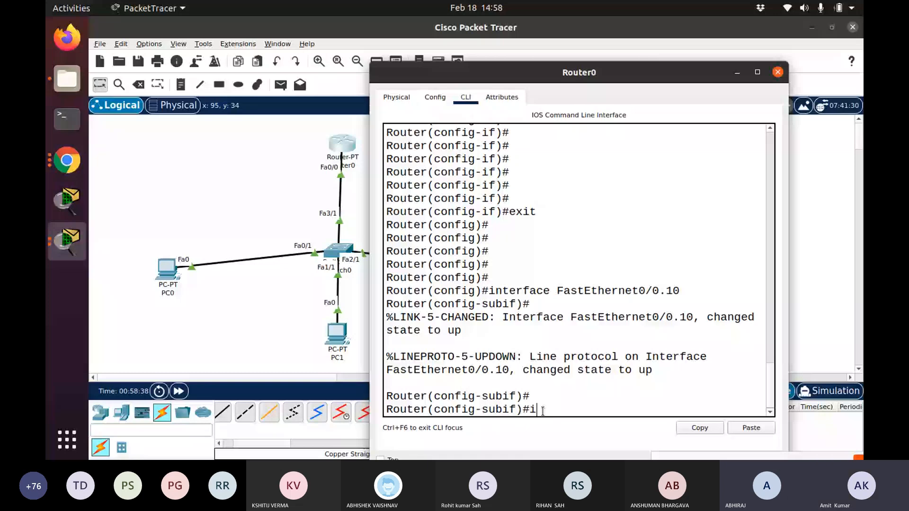
pyautogui.press('BackSpace')
pyautogui.write('e')
pyautogui.write('xit')
pyautogui.press('Return')
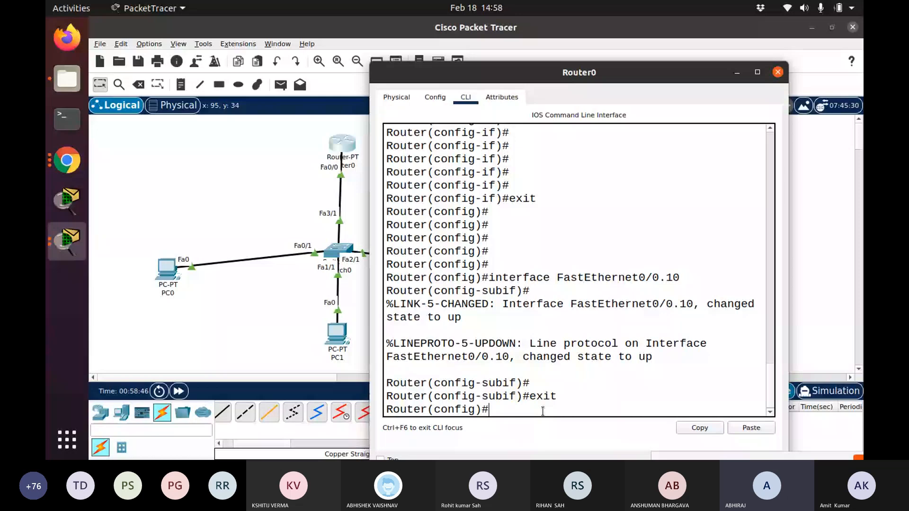
# - Create subinterface FastEthernet0/0.20 on Router0 with "interface FastEthernet 0/0.20"
pyautogui.write('interface')
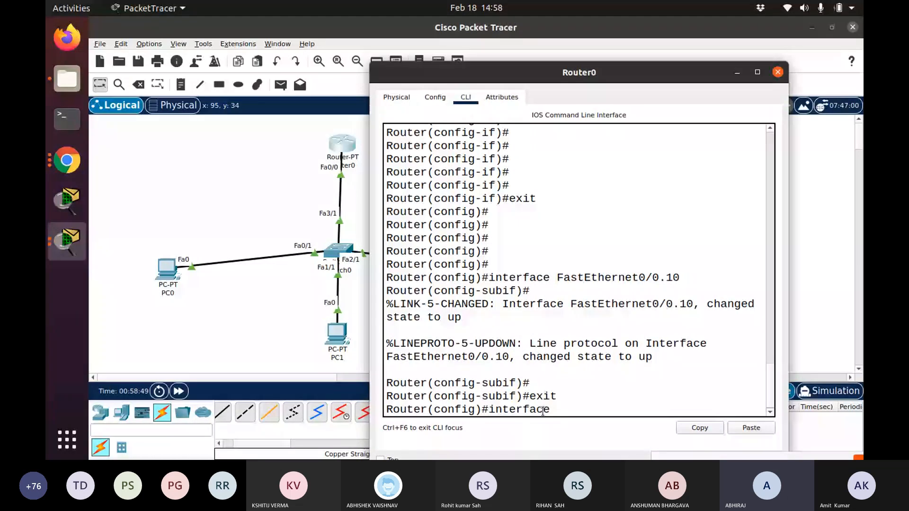
pyautogui.write(' FastEthernet')
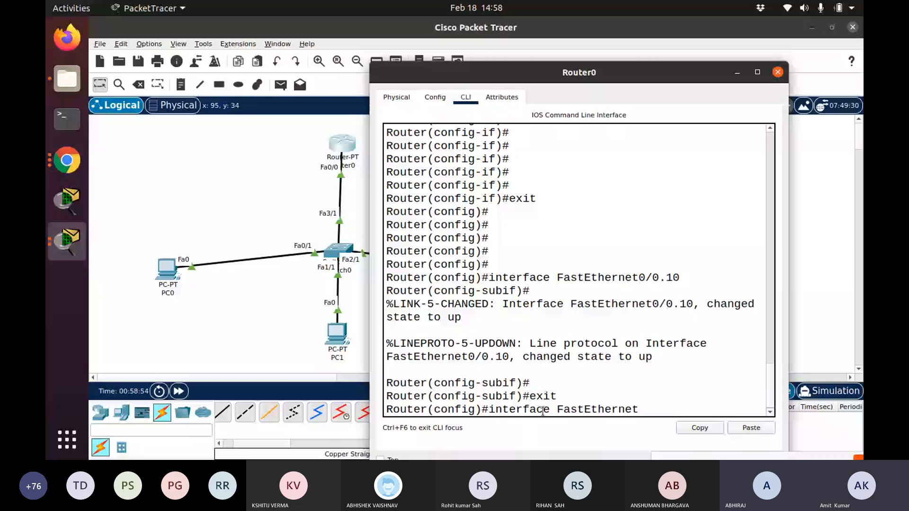
pyautogui.write(' 0')
pyautogui.write('/0.20')
pyautogui.press('Return')
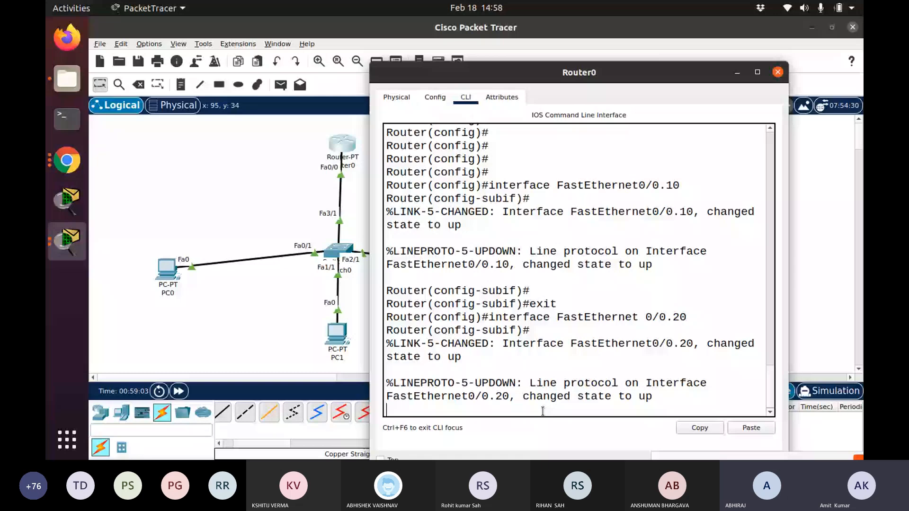
pyautogui.press('Return')
pyautogui.press('Return')
pyautogui.press('Return')
pyautogui.press('Return')
pyautogui.press('Return')
# - Leave the FastEthernet0/0.20 subinterface for global configuration mode with "exit"
pyautogui.write('ex')
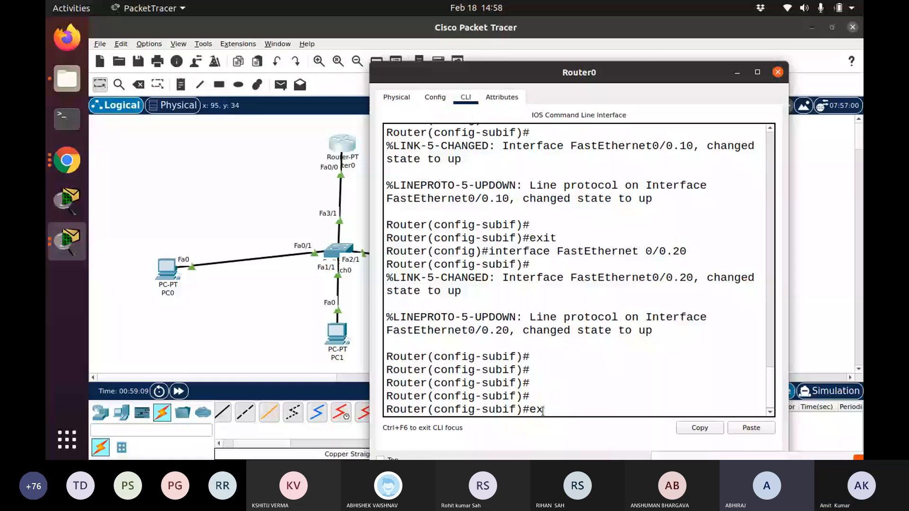
pyautogui.write('it')
pyautogui.press('Return')
pyautogui.press('Return')
pyautogui.press('Return')
pyautogui.press('Return')
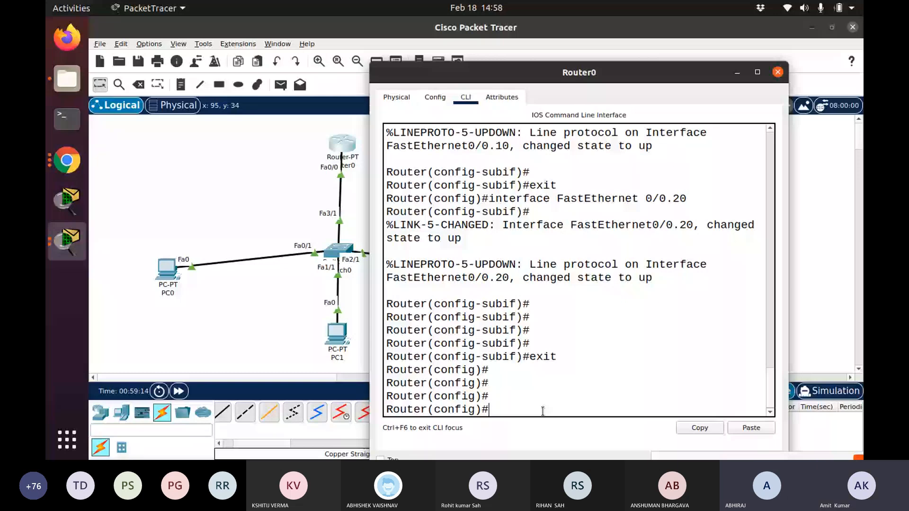
# - Create subinterface FastEthernet0/0.30 on Router0 with "interface FastEthernet0/0.30"
pyautogui.write('interface FastEther')
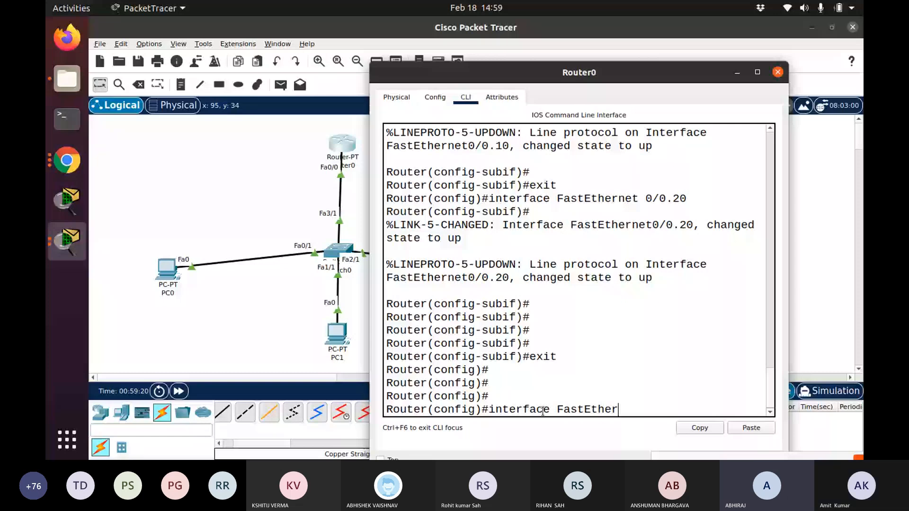
pyautogui.write('net0/0.3')
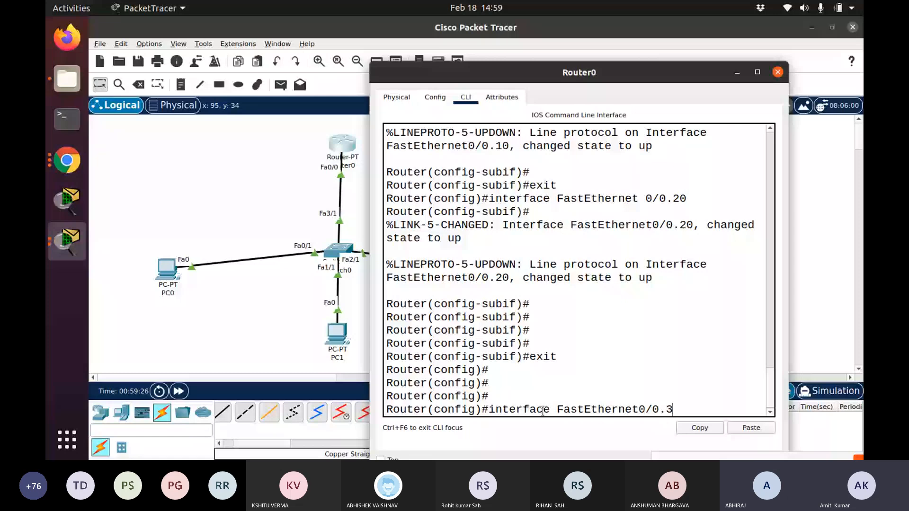
pyautogui.write('0')
pyautogui.press('Return')
pyautogui.press('Return')
pyautogui.press('Return')
pyautogui.press('Return')
pyautogui.press('Return')
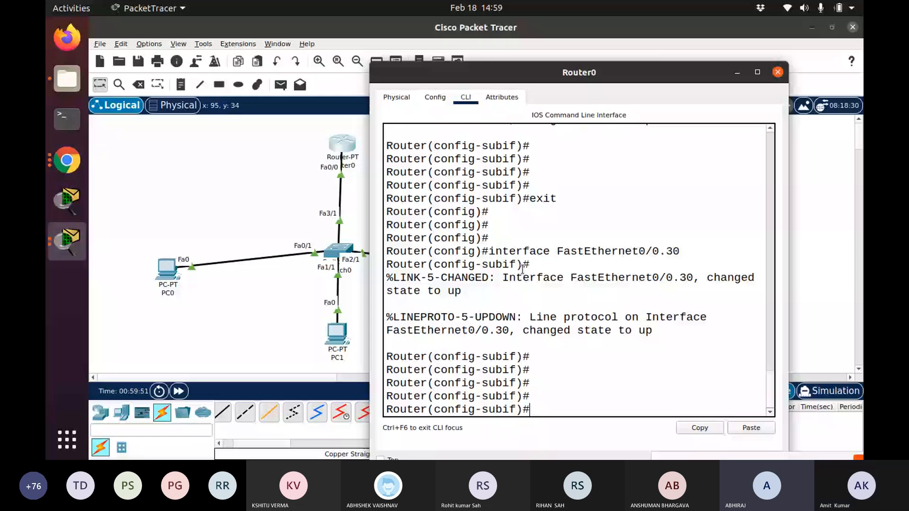
# - Switch to subinterface FastEthernet 0/0.10 and tag it for VLAN 10 with "encapsulation dot1q 10"
pyautogui.write('in')
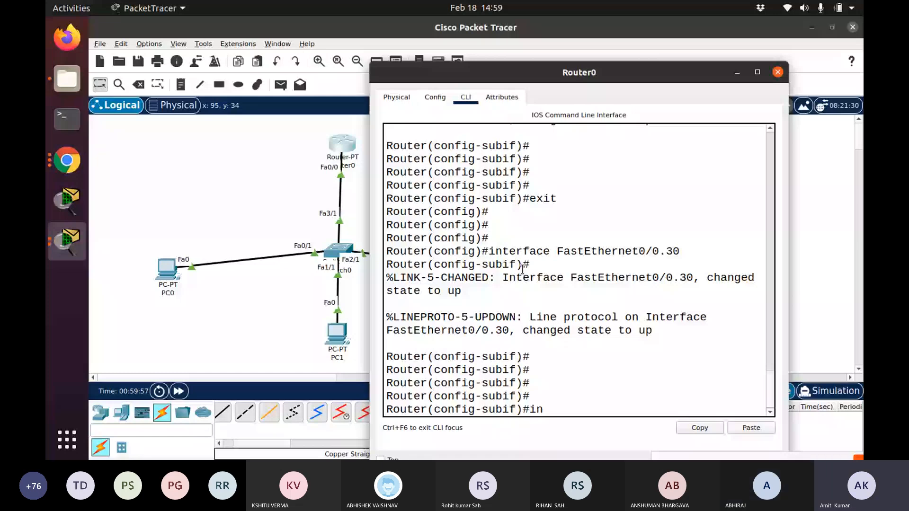
pyautogui.write('terface FastEthernet')
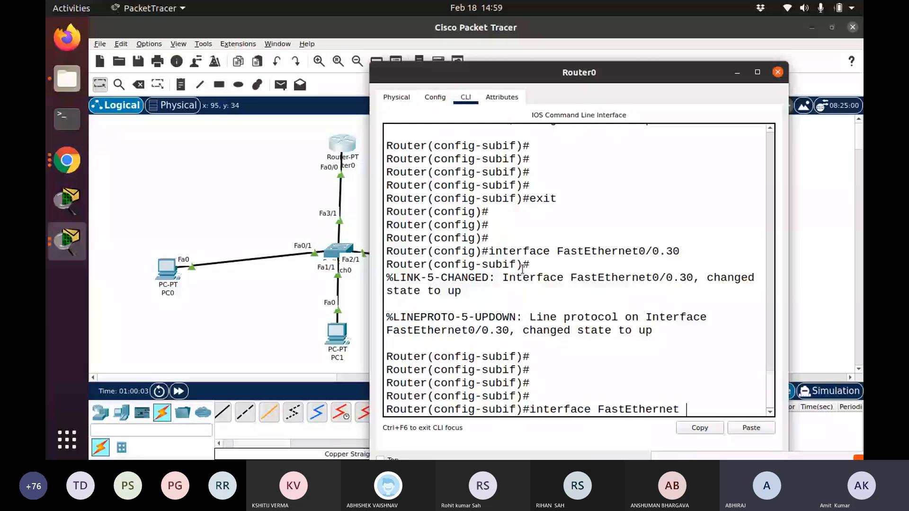
pyautogui.write('0/0.10')
pyautogui.press('Return')
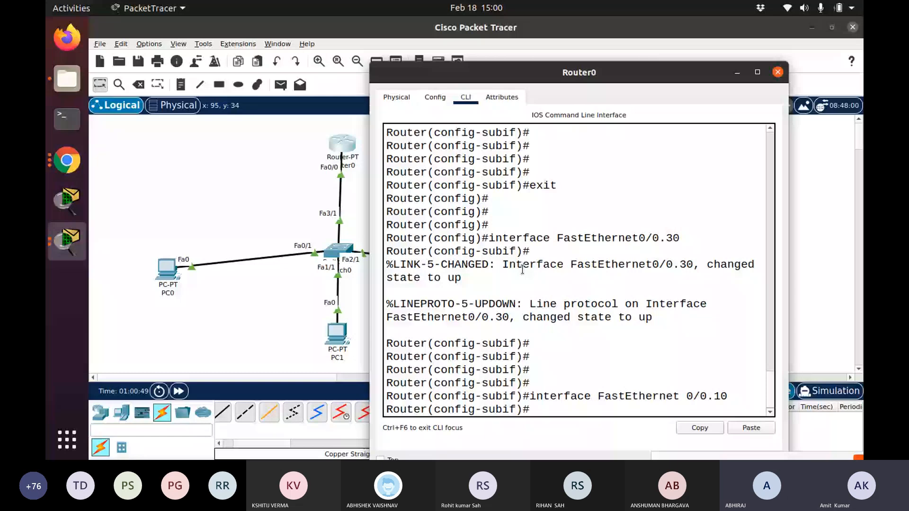
pyautogui.write('encapsulat')
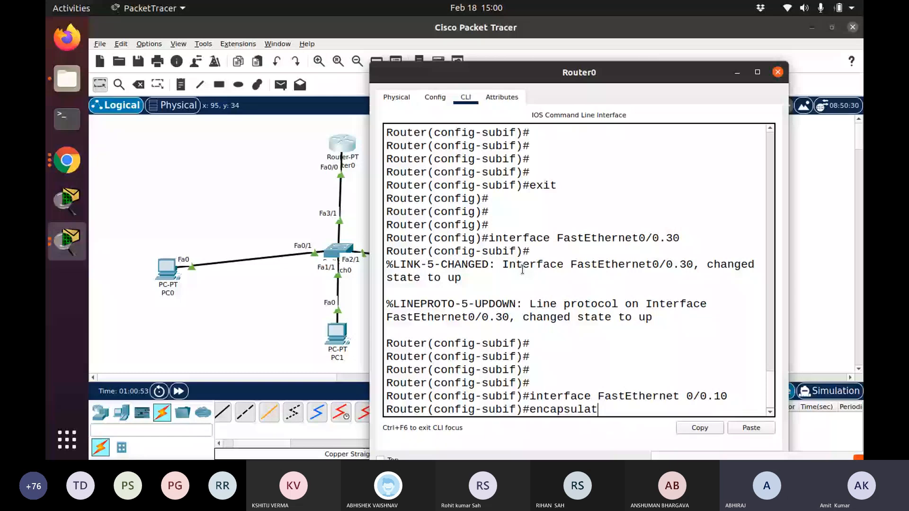
pyautogui.write('ion dot')
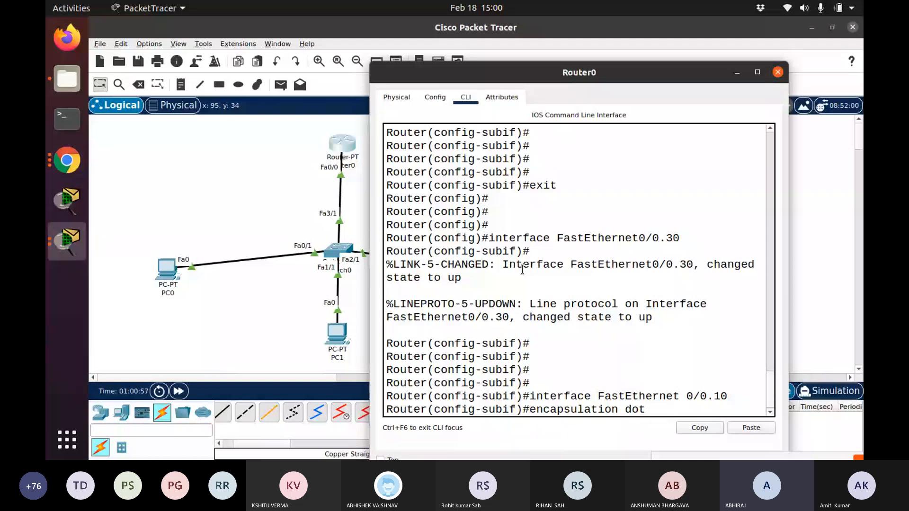
pyautogui.write('1q')
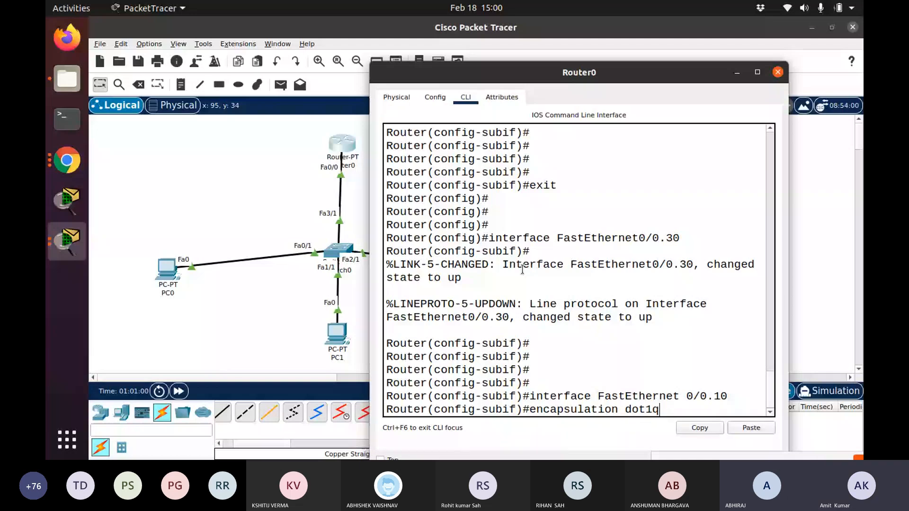
pyautogui.write(' 10')
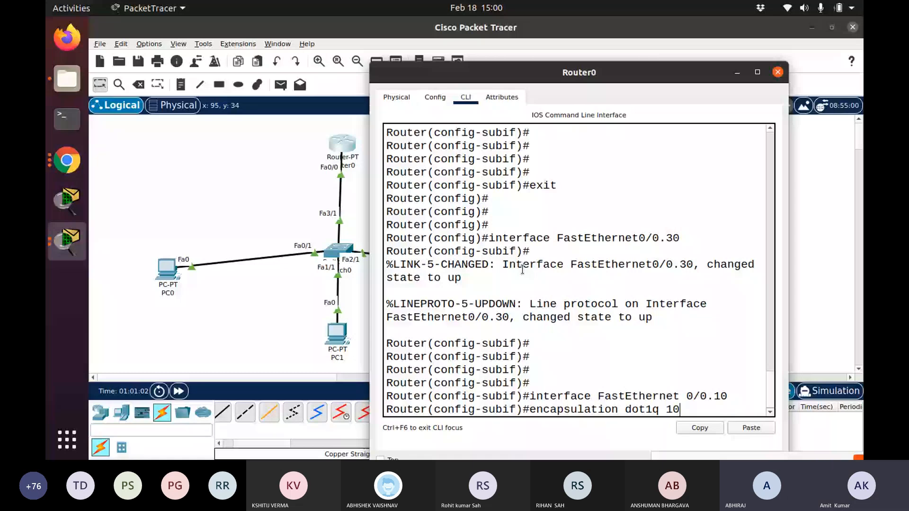
pyautogui.press('Return')
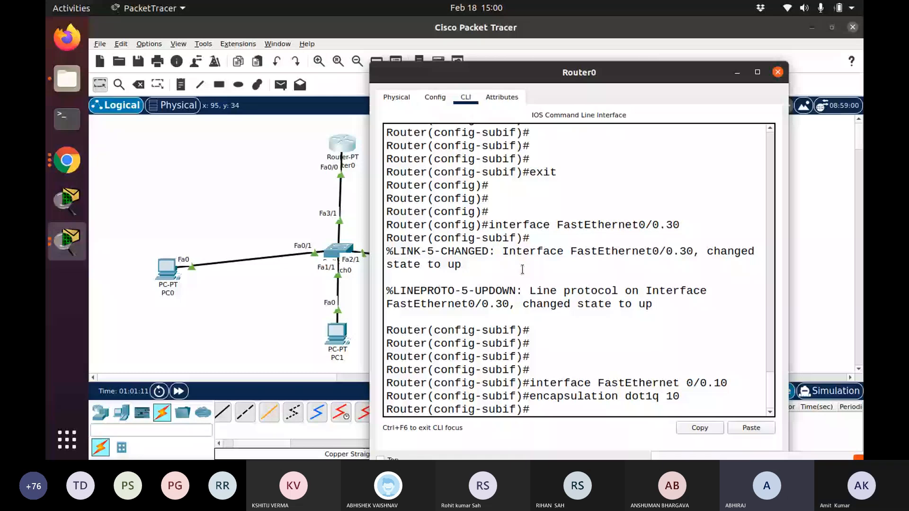
# - Assign IP address 10.0.0.1 with subnet mask 255.0.0.0 to subinterface FastEthernet0/0.10
pyautogui.write('ip address')
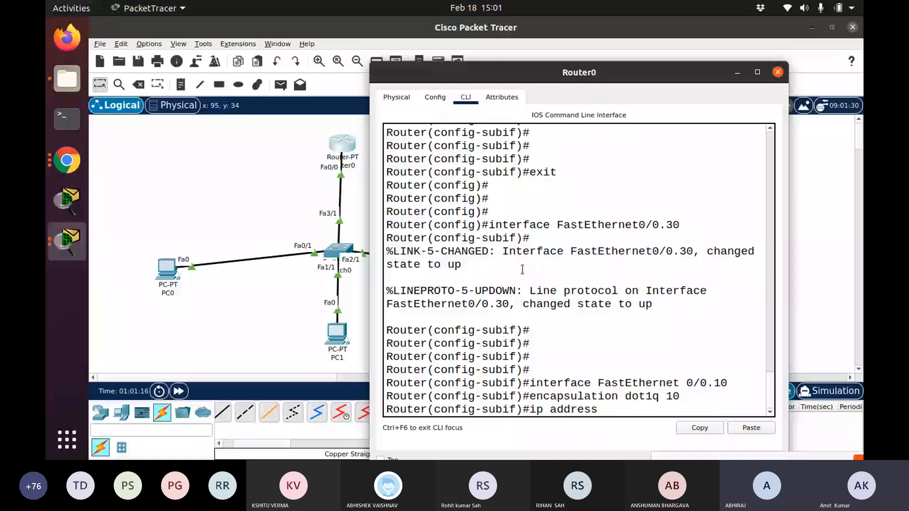
pyautogui.write(' 10.0.0.1 255')
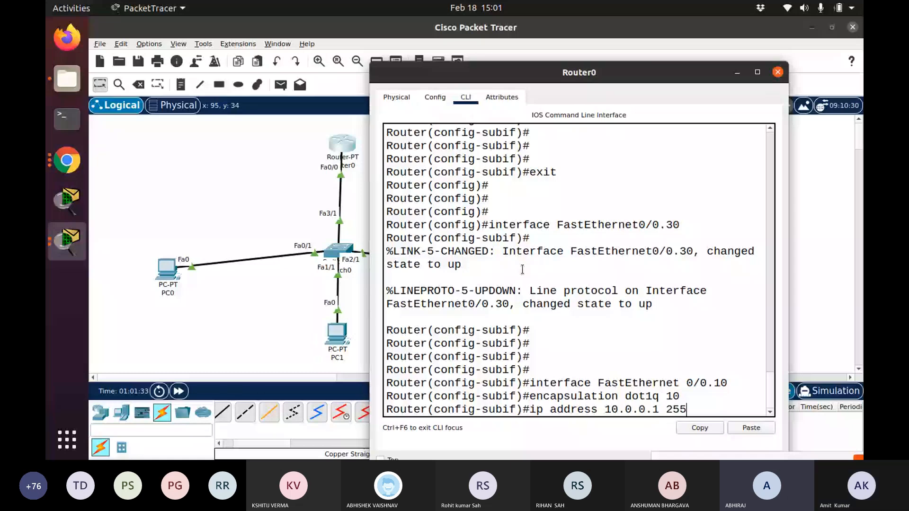
pyautogui.write('.0.0.0')
pyautogui.press('Return')
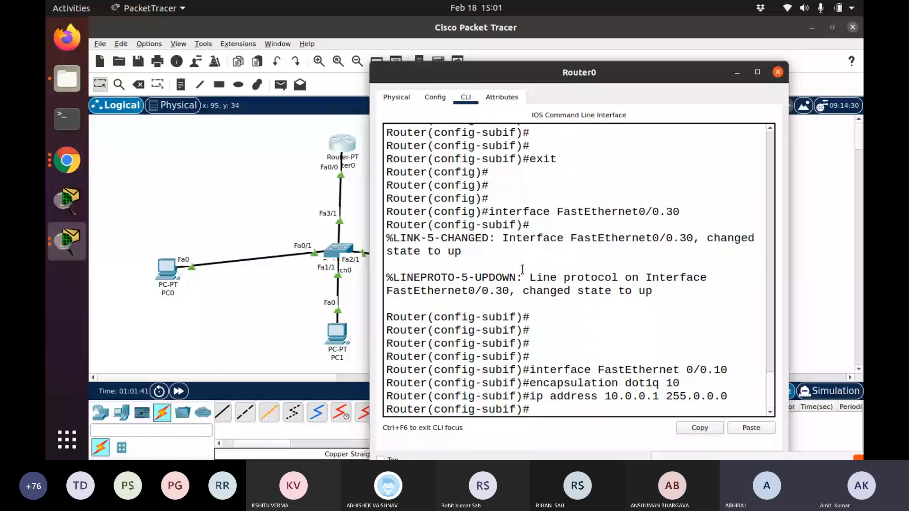
# - Switch Router0's configuration to the VLAN 20 subinterface with "interface FastEthernet 0/0.20"
pyautogui.write('interface FastE')
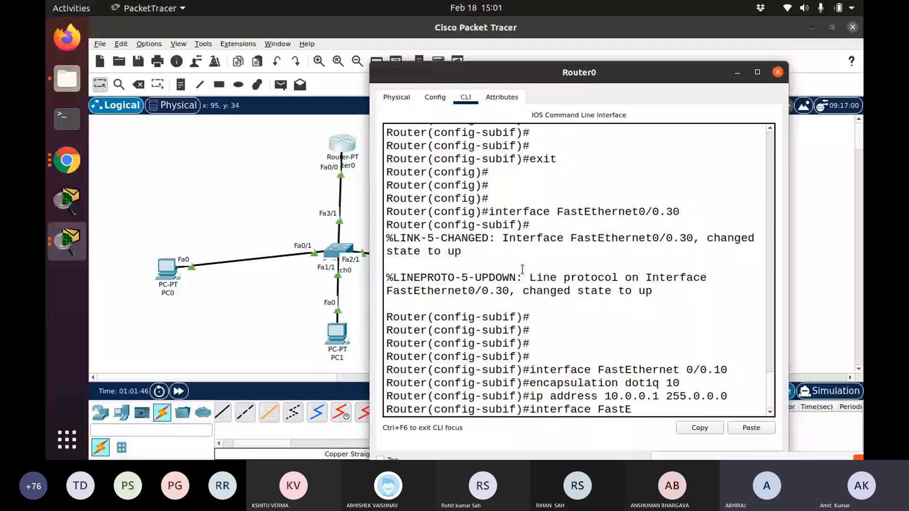
pyautogui.write('therne')
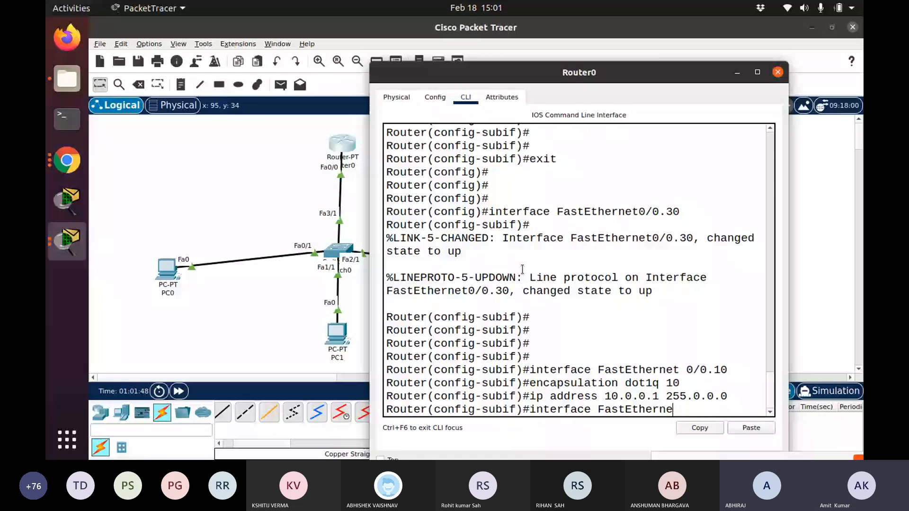
pyautogui.write('t 0/0.20')
pyautogui.press('Return')
# - Try to tag subinterface FastEthernet0/0.20 for VLAN 20 with "encapsulate dot1q 20"
pyautogui.write('encaps')
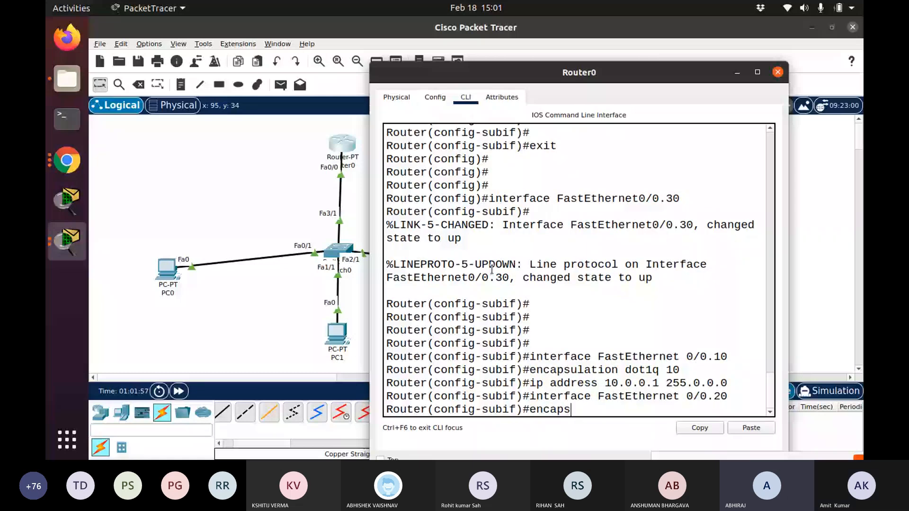
pyautogui.write('ulate dot1q')
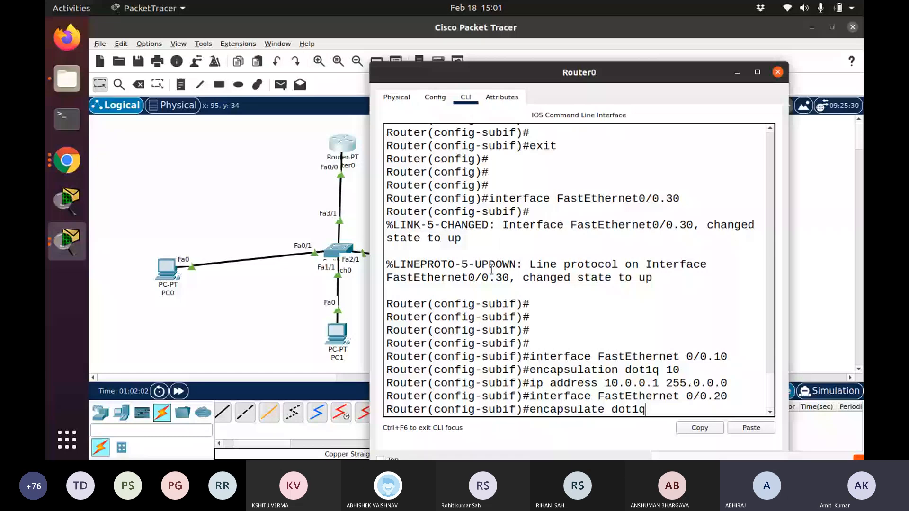
pyautogui.write(' 20')
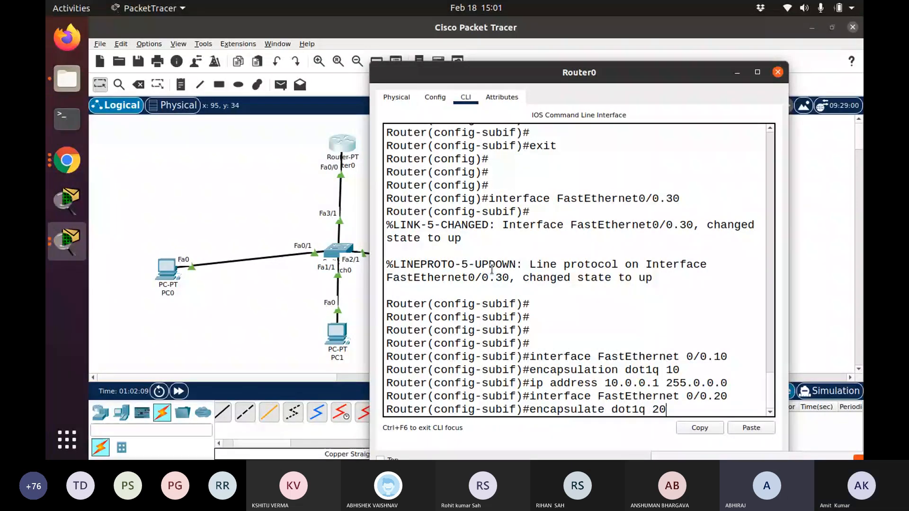
pyautogui.press('Return')
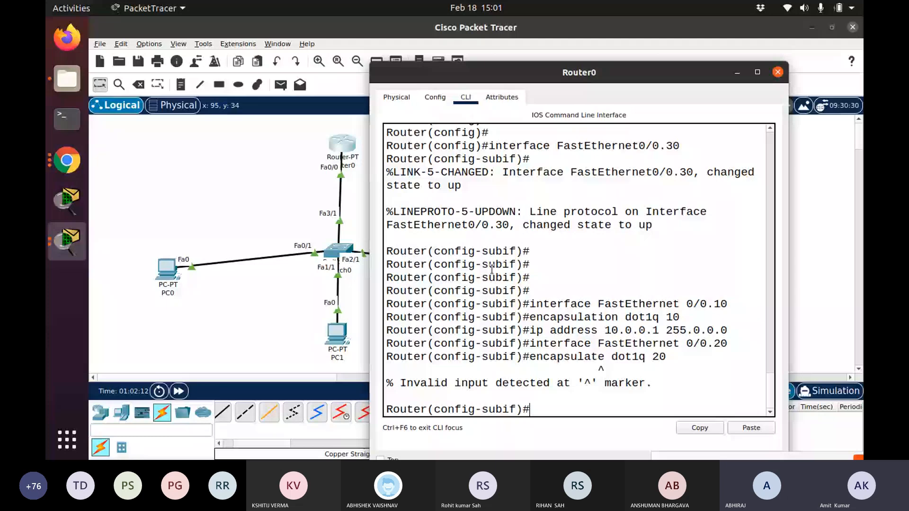
# - Correct the last command to "encapsulation dot1q 20" and run it to tag subinterface FastEthernet0/0.20 for VLAN 20
pyautogui.press('Up')
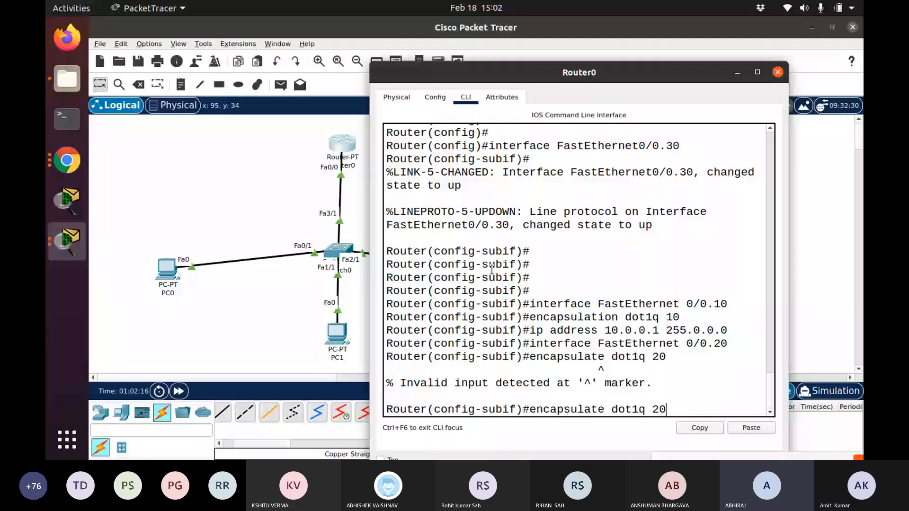
pyautogui.press('Left')
pyautogui.press('Left')
pyautogui.press('Left')
pyautogui.press('Left')
pyautogui.press('Left')
pyautogui.press('Left')
pyautogui.press('Left')
pyautogui.press('Left')
pyautogui.press('Left')
pyautogui.press('BackSpace')
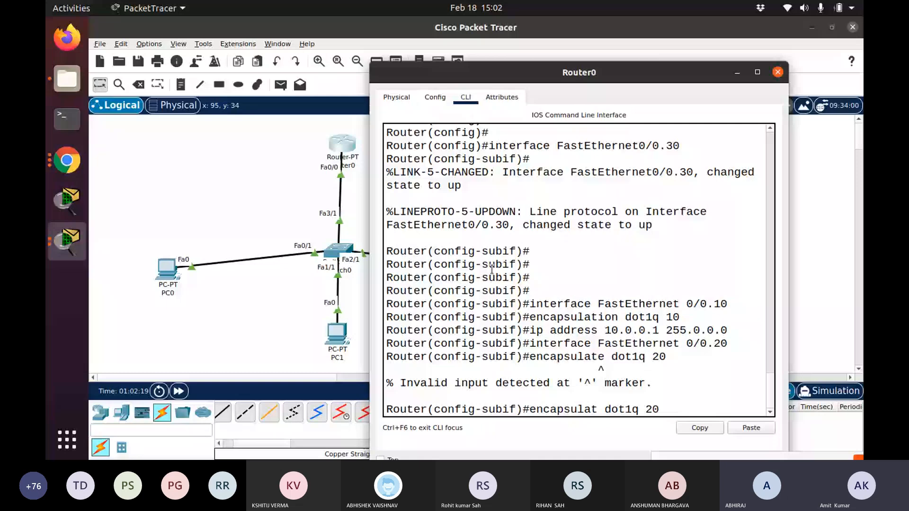
pyautogui.write('ion')
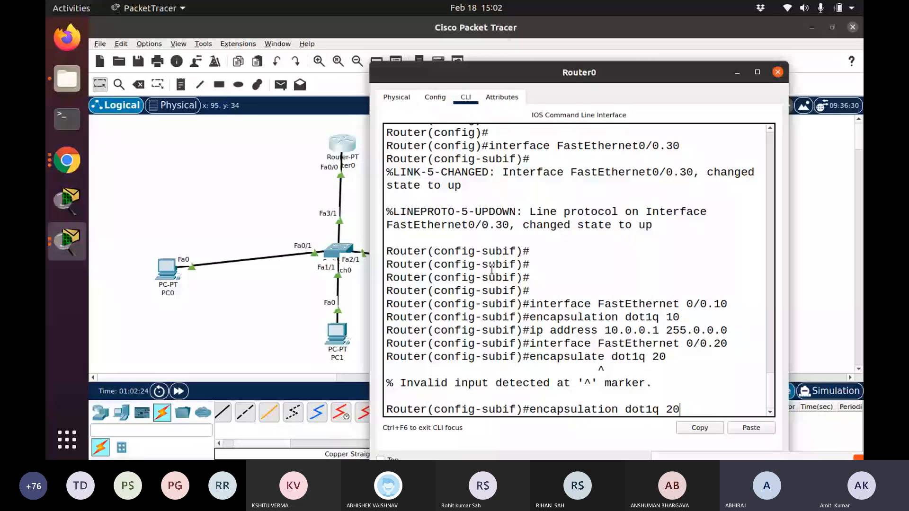
pyautogui.press('Return')
# - Assign IP address 11.0.0.1 with subnet mask 255.0.0.0 to subinterface FastEthernet0/0.20
pyautogui.write('ip address ')
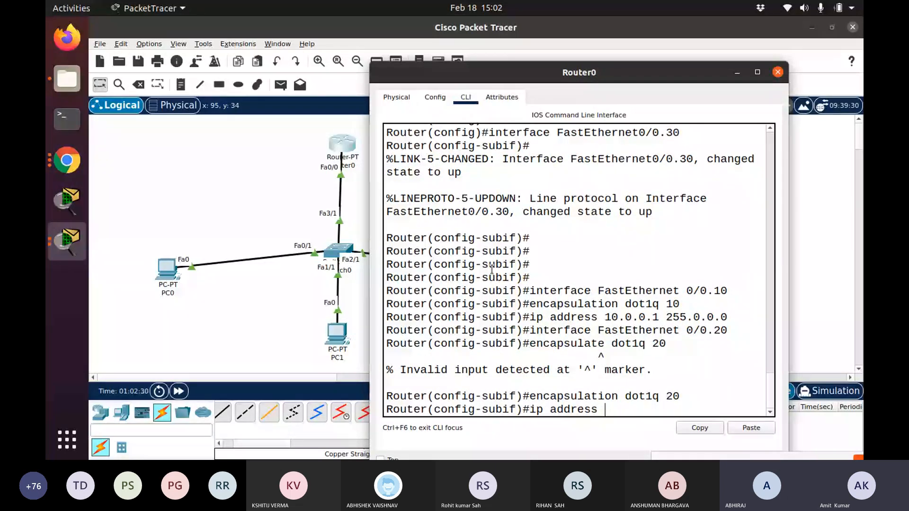
pyautogui.write('11..0.0.1')
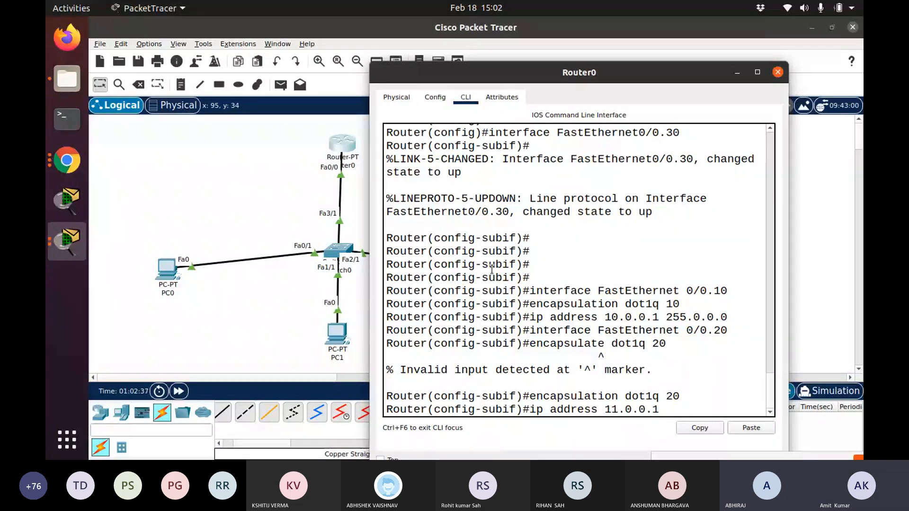
pyautogui.write(' 255.0.0.0')
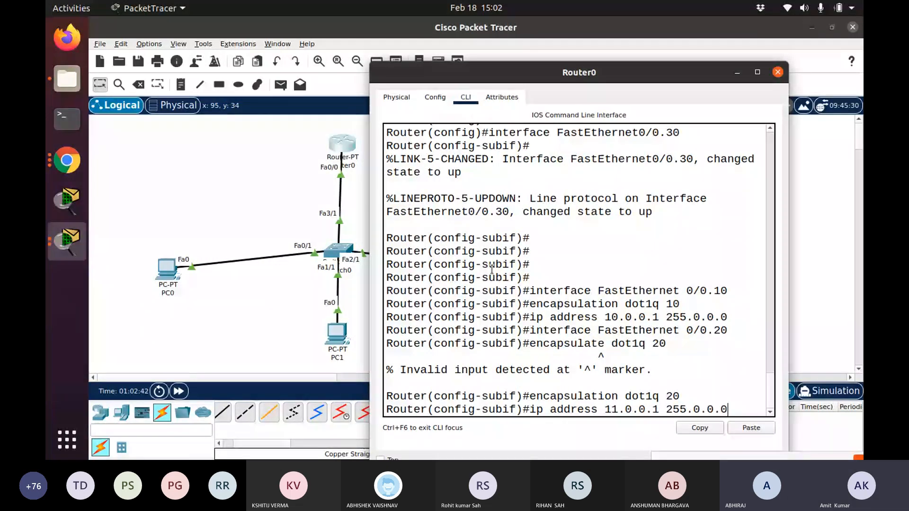
pyautogui.press('Return')
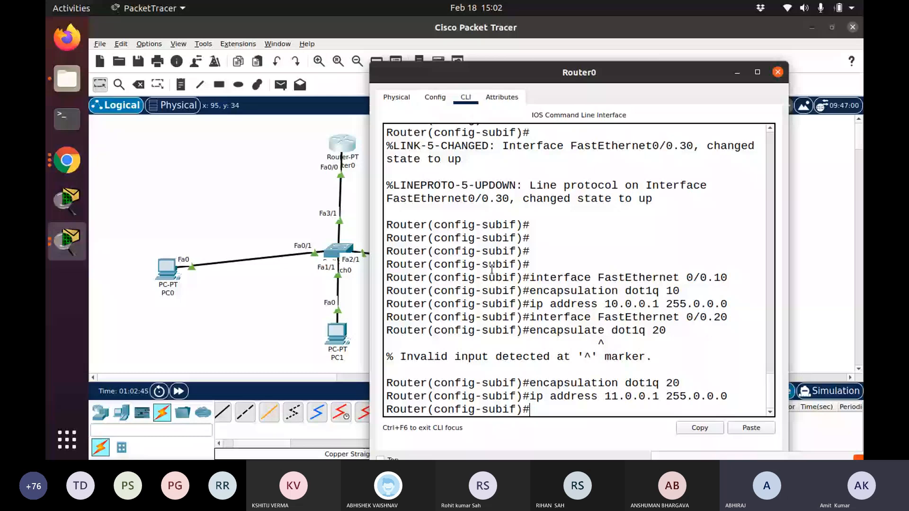
# - Try to switch to the VLAN 30 subinterface with "interfcae FastEthernet 0/0.30"
pyautogui.write('interfcae')
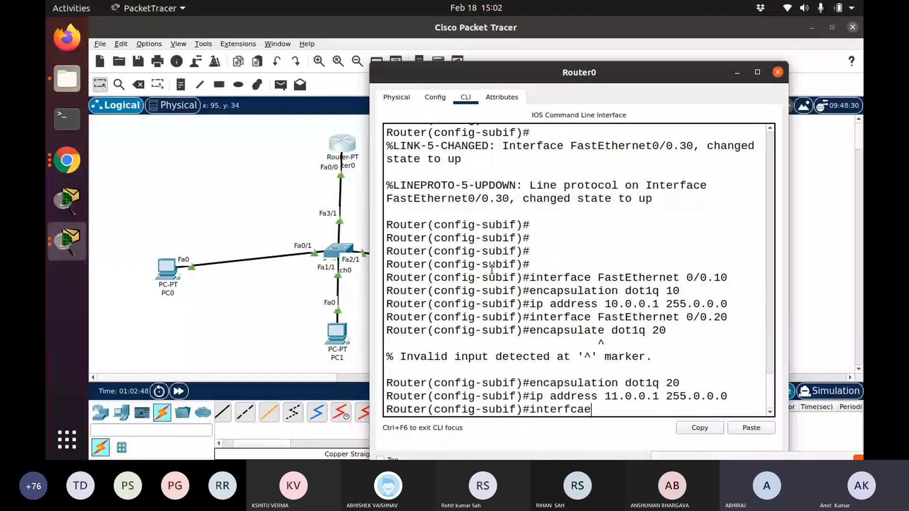
pyautogui.write(' FastEthernet ')
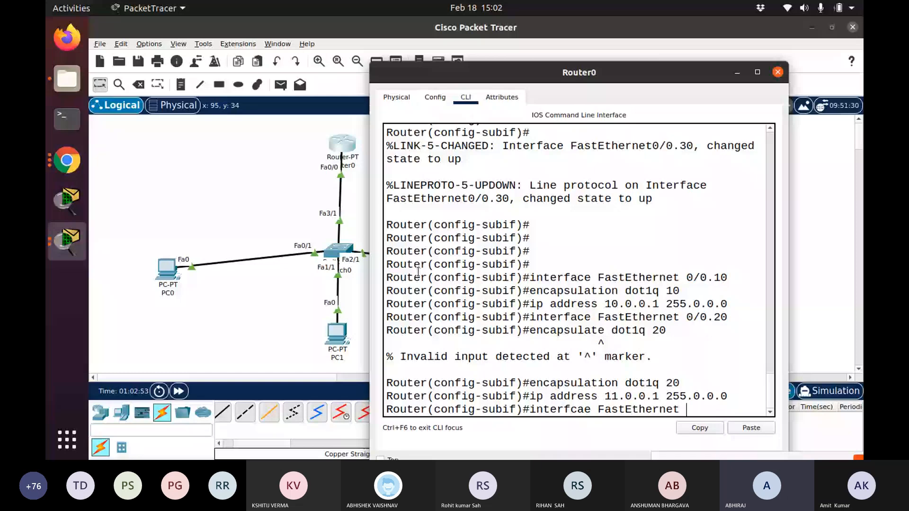
pyautogui.write('0/0.30')
pyautogui.press('Return')
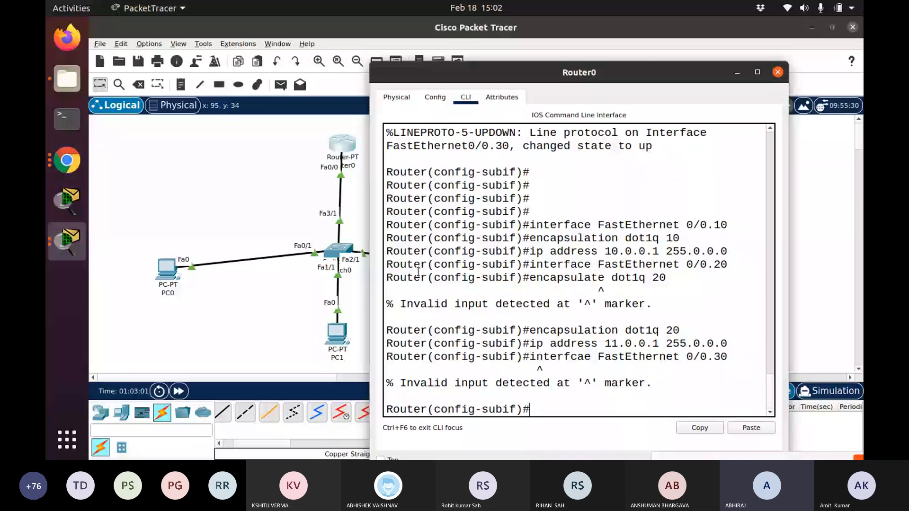
# - Recall the last command, remove the space before 0/0.30 and retry it as "interfcae FastEthernet0/0.30"
pyautogui.press('Up')
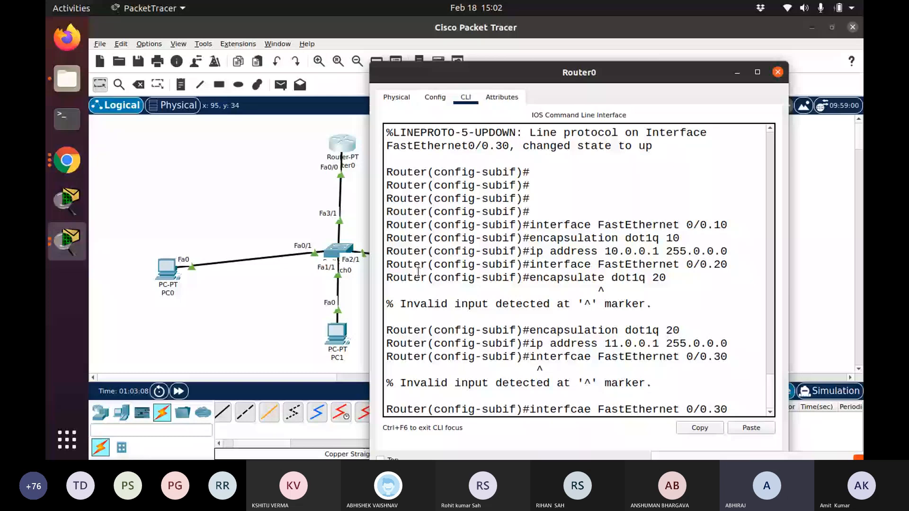
pyautogui.press('Left')
pyautogui.press('Left')
pyautogui.press('Left')
pyautogui.press('Left')
pyautogui.press('Left')
pyautogui.press('Left')
pyautogui.press('Left')
pyautogui.press('Left')
pyautogui.press('Left')
pyautogui.press('Left')
pyautogui.press('Left')
pyautogui.press('Left')
pyautogui.press('Left')
pyautogui.press('Left')
pyautogui.press('Left')
pyautogui.press('Left')
pyautogui.press('Left')
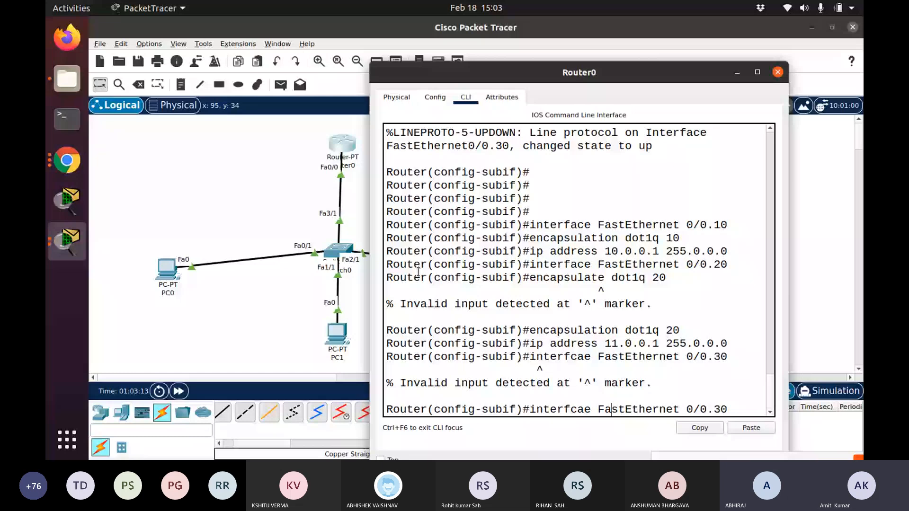
pyautogui.press('Right')
pyautogui.press('Right')
pyautogui.press('Right')
pyautogui.press('Right')
pyautogui.press('Right')
pyautogui.press('Right')
pyautogui.press('Right')
pyautogui.press('Right')
pyautogui.press('Right')
pyautogui.press('Right')
pyautogui.press('Right')
pyautogui.press('BackSpace')
pyautogui.press('Return')
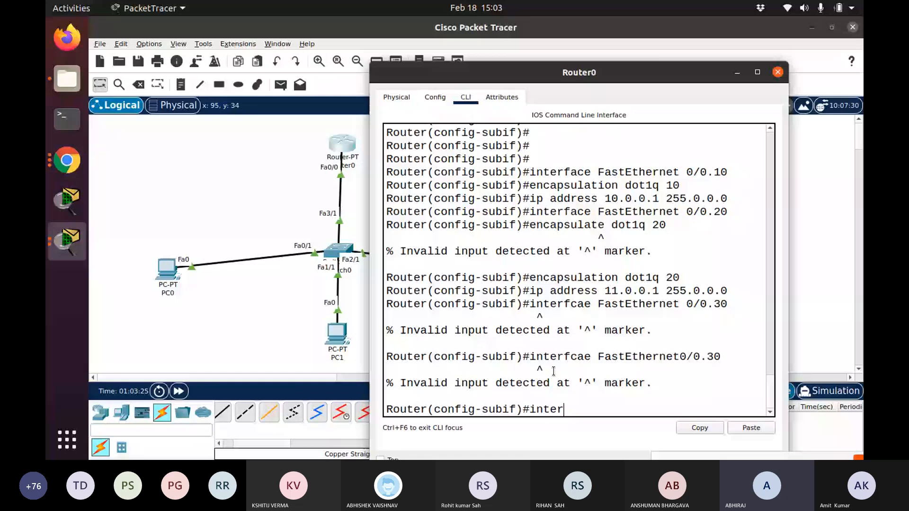
# - Switch to the VLAN 30 subinterface with "interface FastEthernet0/0.30" and tag it with "encapsulation dot1q 30"
pyautogui.write('face FastEthernet0/0')
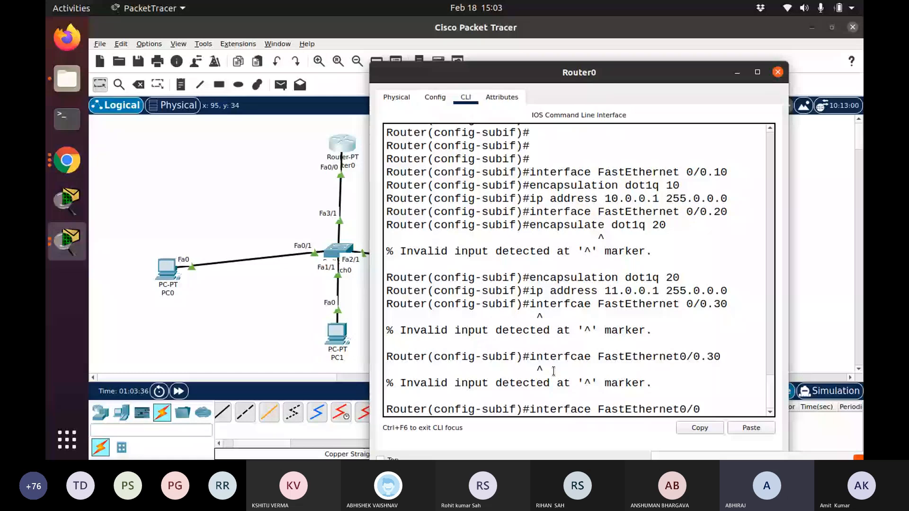
pyautogui.write('.30')
pyautogui.press('Return')
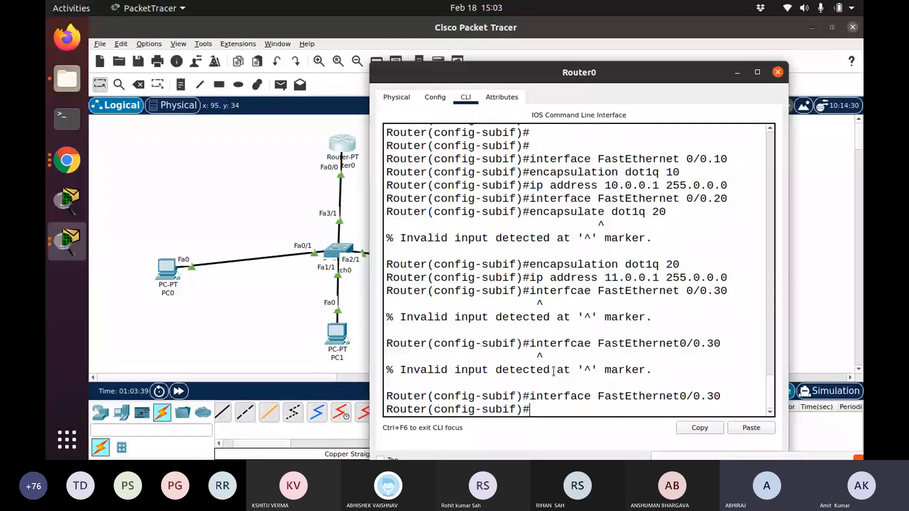
pyautogui.write('encapsul')
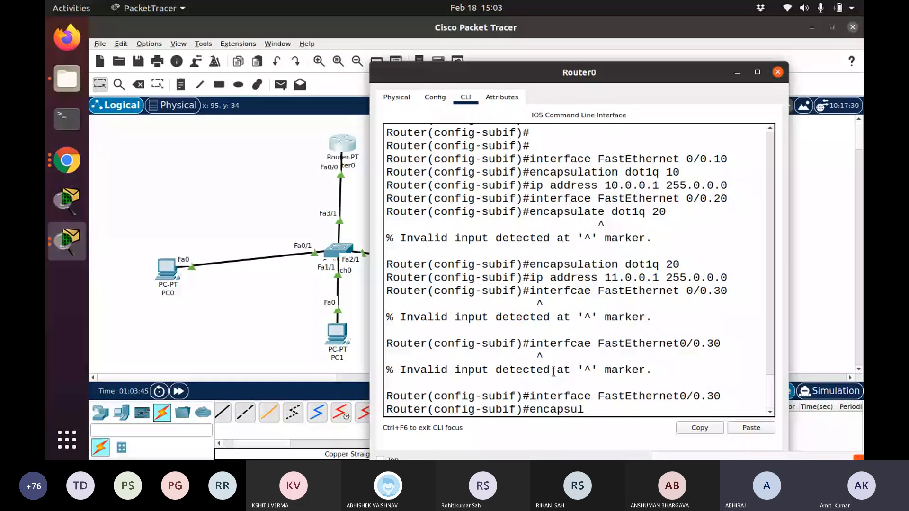
pyautogui.write('ation dot1q 30')
pyautogui.press('Return')
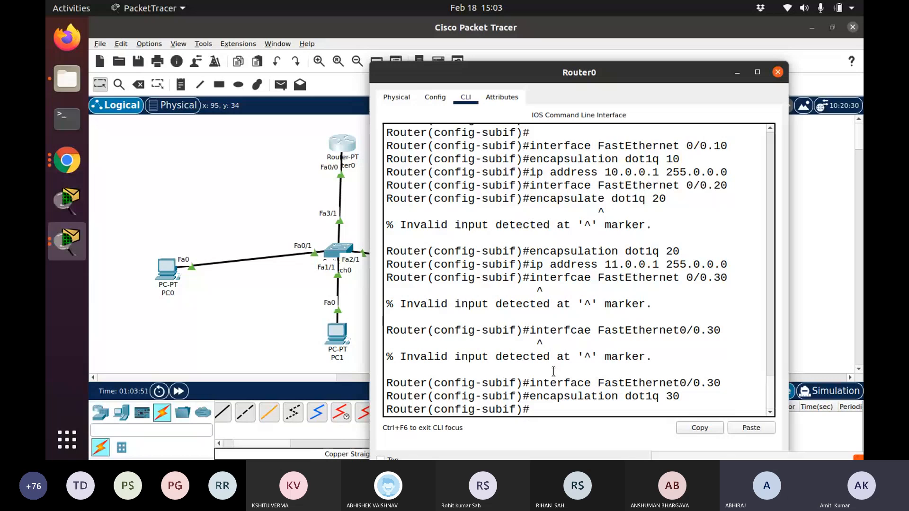
# - Assign IP address 12.0.0.1 with subnet mask 255.0.0.0 to subinterface FastEthernet0/0.30
pyautogui.write('ip add')
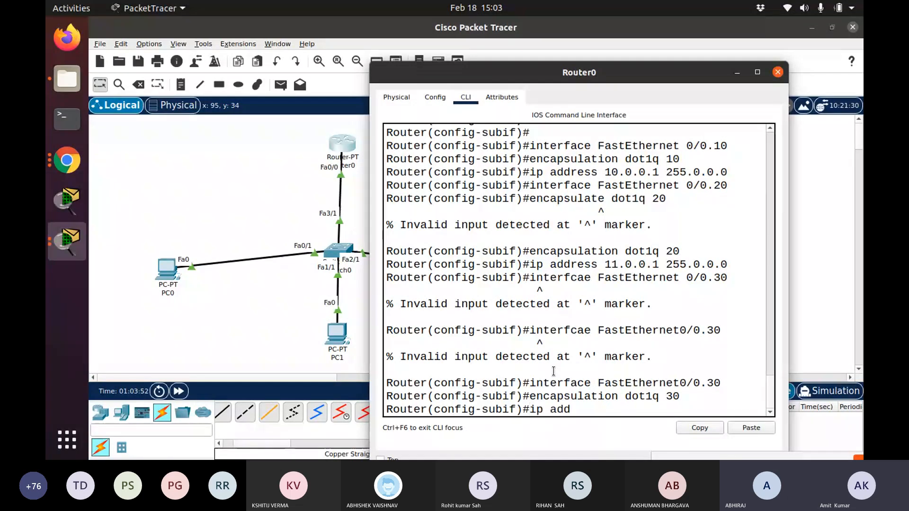
pyautogui.write('re')
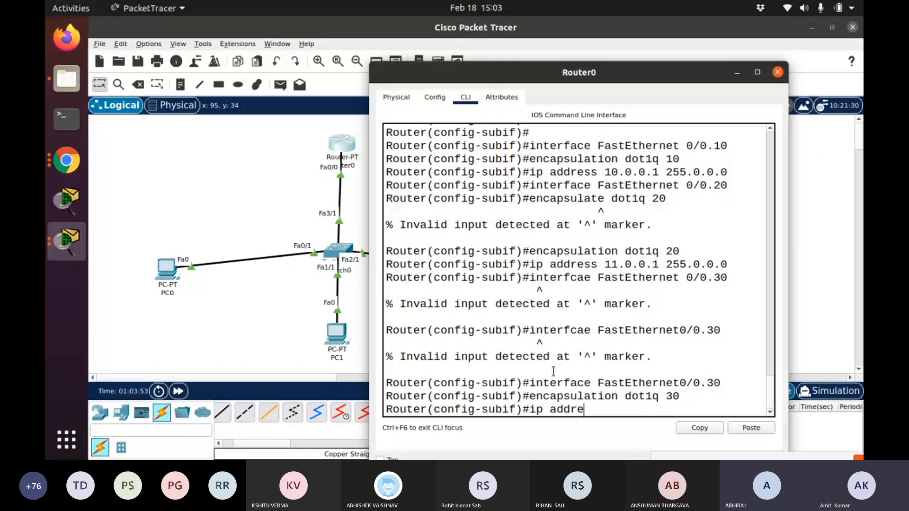
pyautogui.write('ss 12.0.0.1')
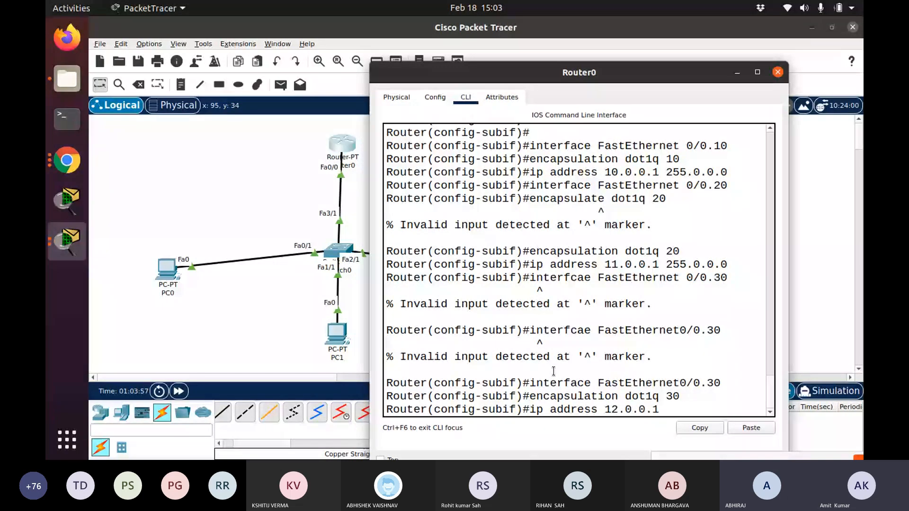
pyautogui.write(' 255.0.0.0')
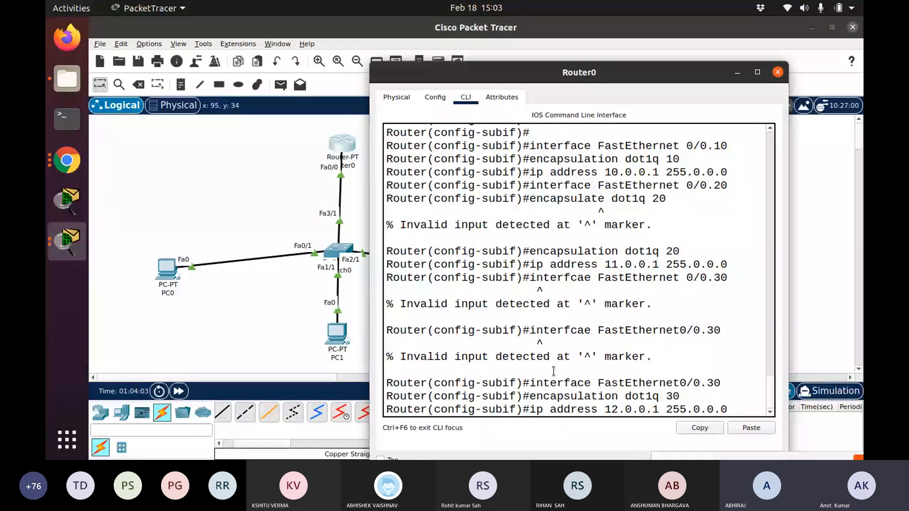
pyautogui.press('Return')
pyautogui.press('Return')
pyautogui.press('Return')
pyautogui.press('Return')
pyautogui.press('Return')
# - Exit subinterface and global configuration modes on Router0 to return to the privileged "Router#" prompt
pyautogui.write('exit')
pyautogui.press('Return')
pyautogui.press('Return')
pyautogui.press('Return')
pyautogui.press('Return')
pyautogui.write('e')
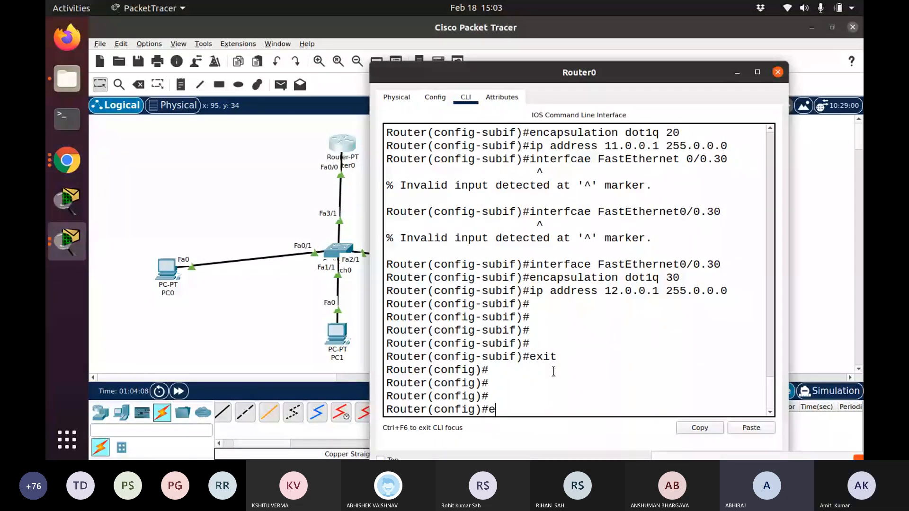
pyautogui.write('xit')
pyautogui.press('Return')
pyautogui.press('Return')
pyautogui.press('Return')
pyautogui.press('Return')
pyautogui.press('Return')
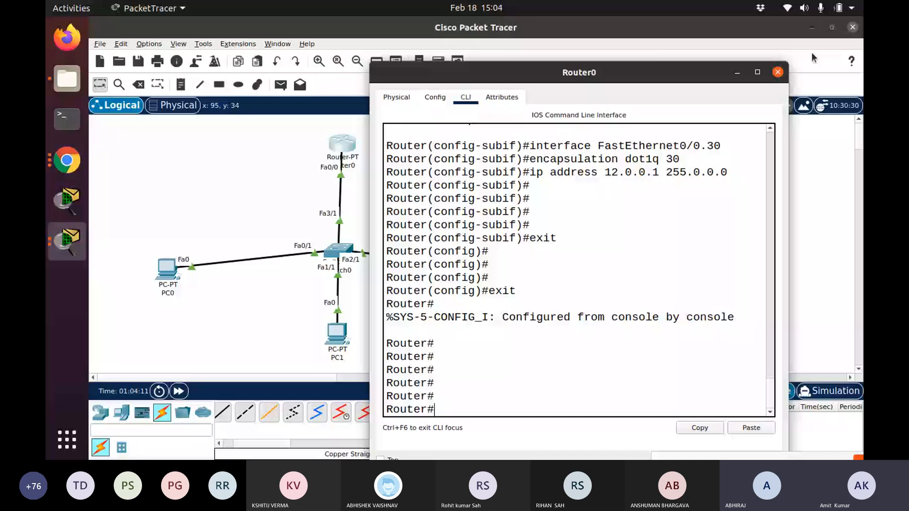
# - Maximize the Router0 window and display the router's configuration with "show running-config"
pyautogui.click(757, 72)
pyautogui.write('sho')
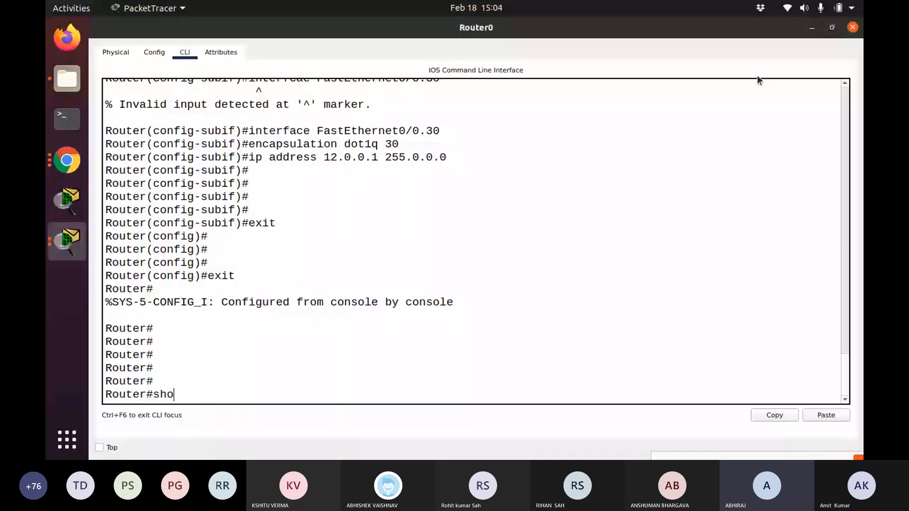
pyautogui.write('w running-confi')
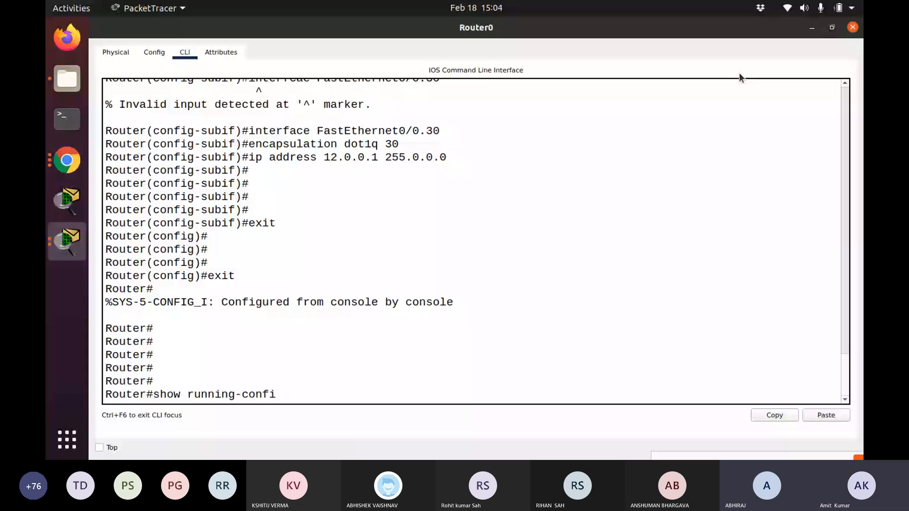
pyautogui.write('g')
pyautogui.press('Return')
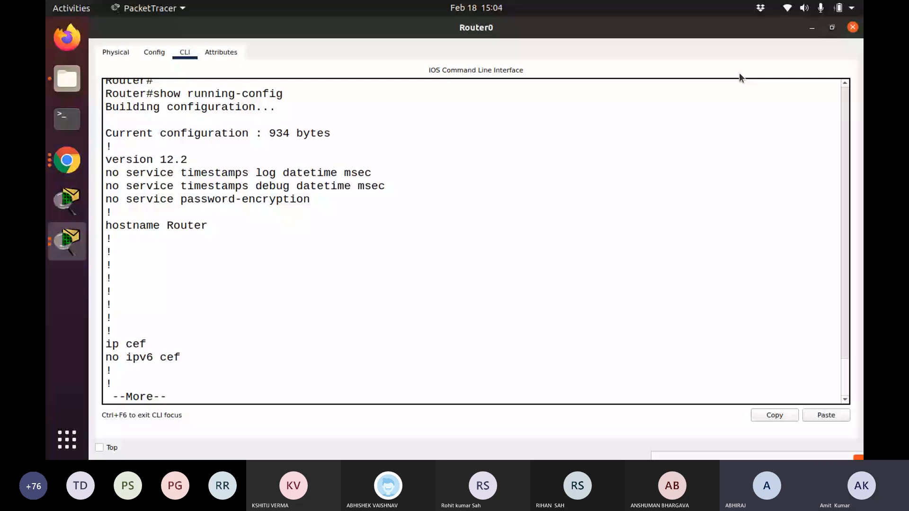
# - Page through Router0's running configuration to examine the encapsulation and IP address of subinterfaces FastEthernet0/0.10, 0/0.20 and 0/0.30
pyautogui.press('space')
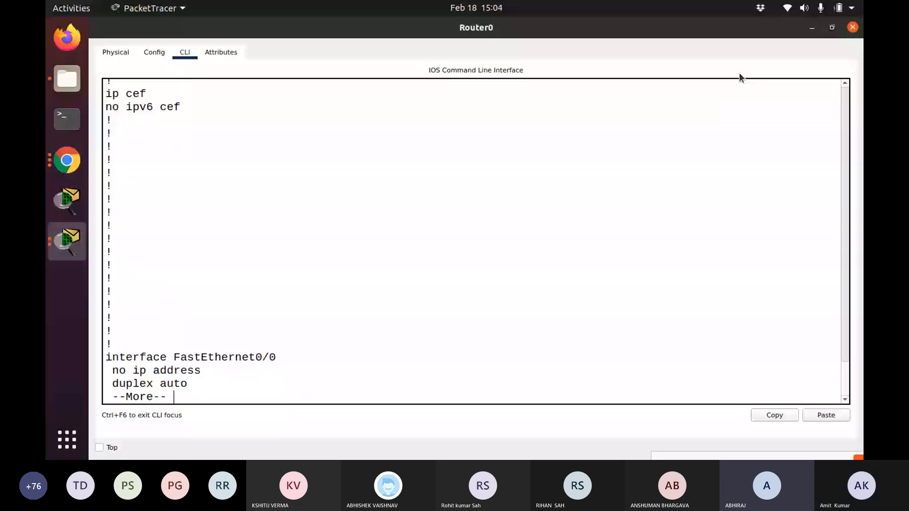
pyautogui.press('Return')
pyautogui.press('Return')
pyautogui.press('Return')
pyautogui.press('Return')
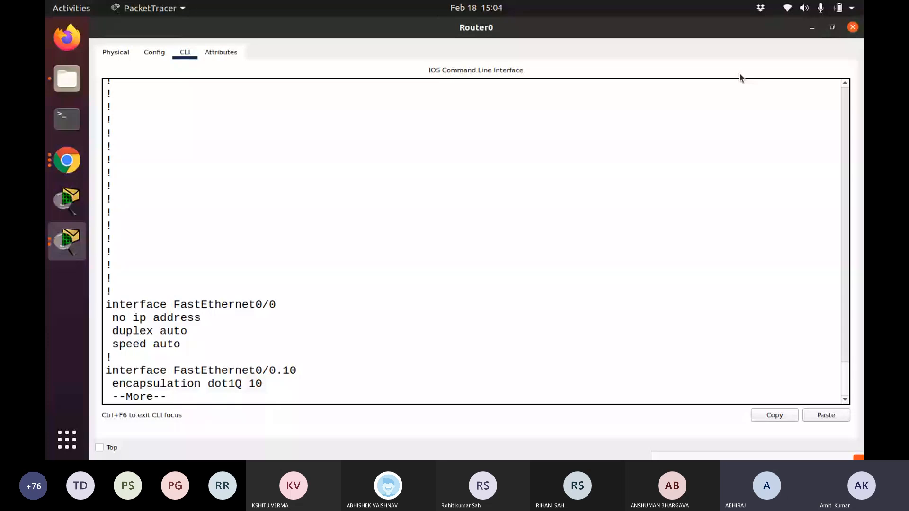
pyautogui.press('Return')
pyautogui.press('Return')
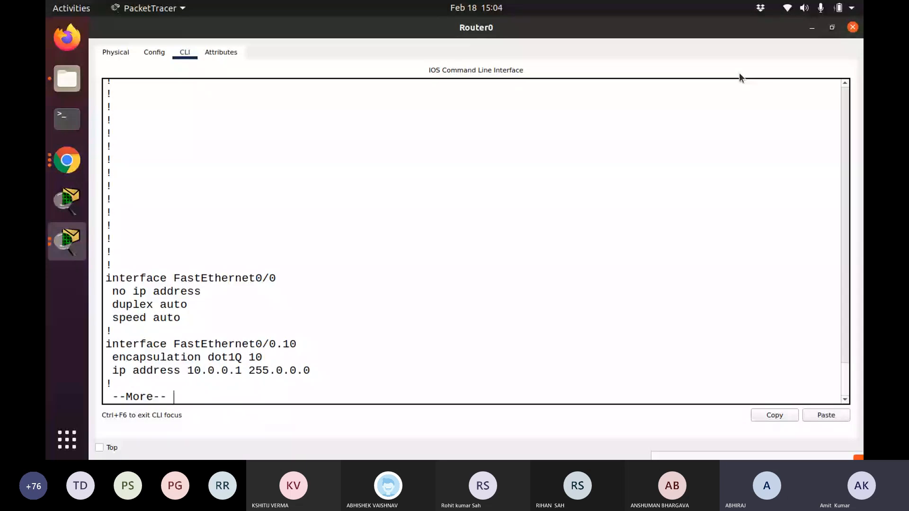
pyautogui.press('Return')
pyautogui.press('Return')
pyautogui.press('Return')
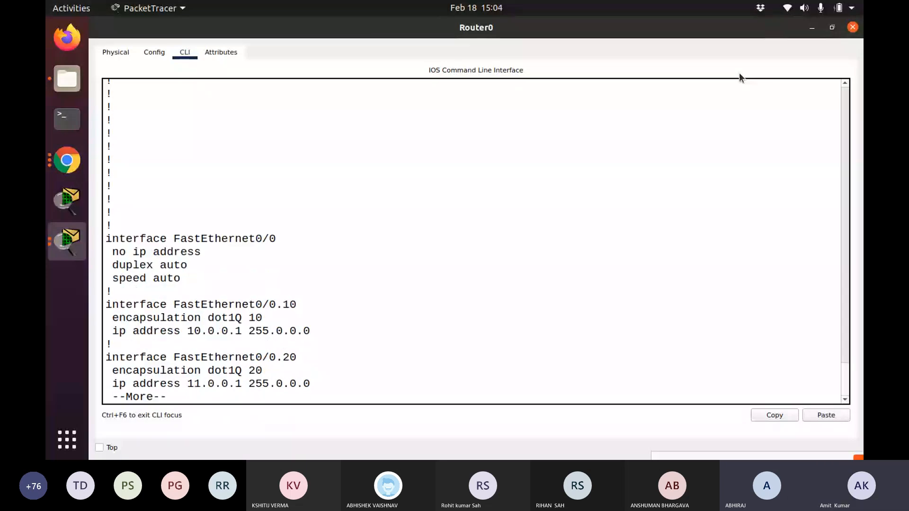
pyautogui.press('Return')
pyautogui.press('Return')
pyautogui.press('Return')
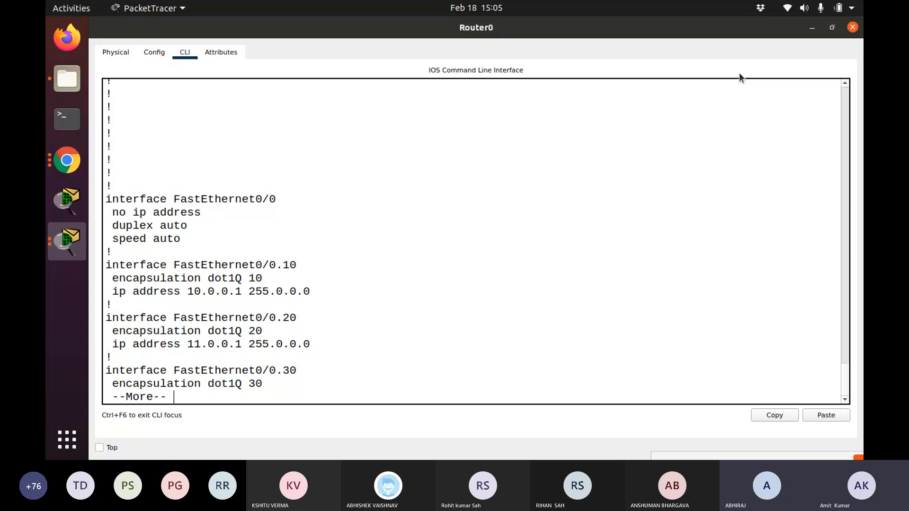
pyautogui.press('Return')
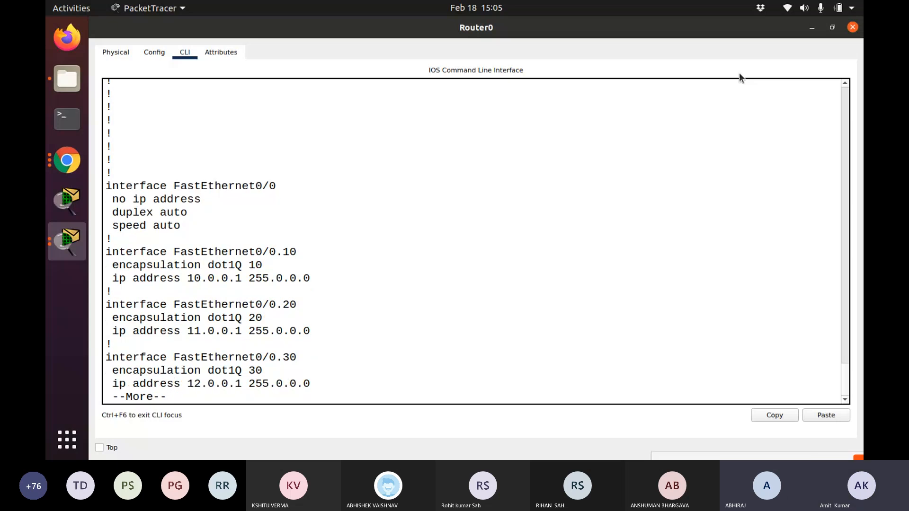
# - Page through the remaining interfaces and line settings of the running configuration until the "Router#" prompt returns
pyautogui.press('Return')
pyautogui.press('Return')
pyautogui.press('Return')
pyautogui.press('Return')
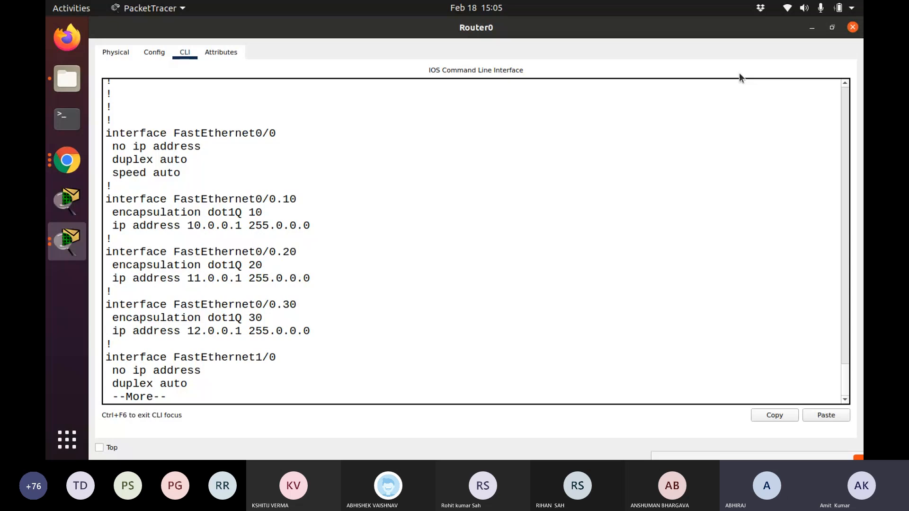
pyautogui.press('Return')
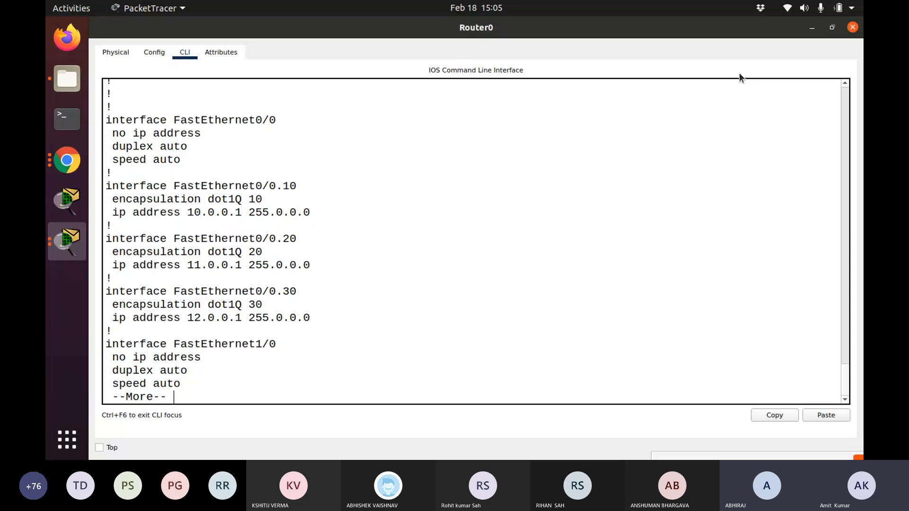
pyautogui.press('Return')
pyautogui.press('Return')
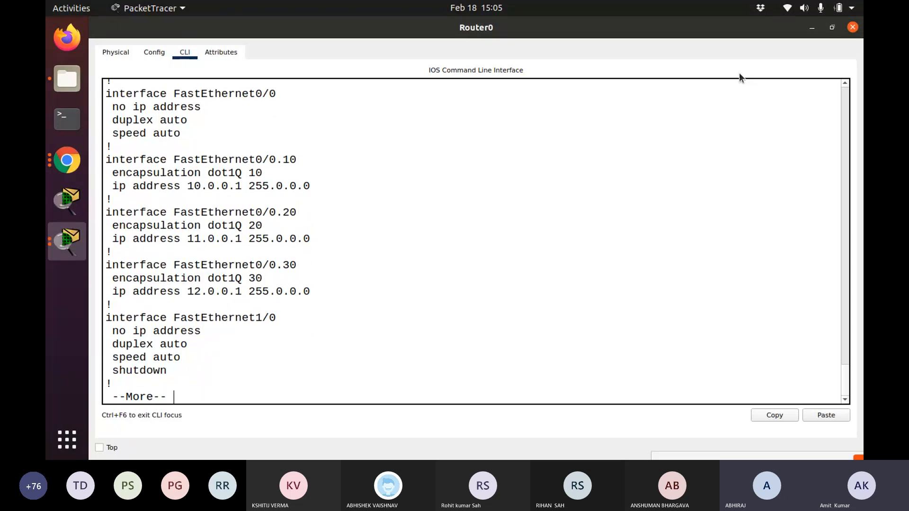
pyautogui.press('Return')
pyautogui.press('Return')
pyautogui.press('Return')
pyautogui.press('Return')
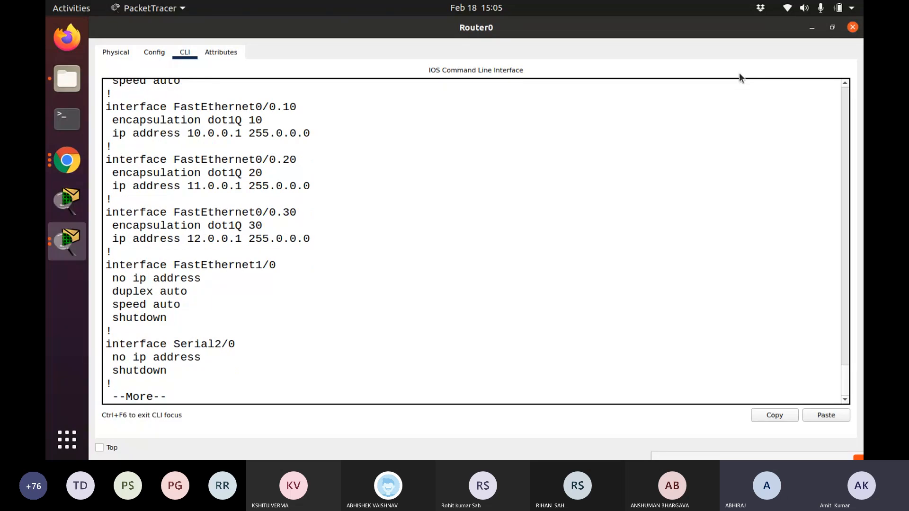
pyautogui.press('Return')
pyautogui.press('Return')
pyautogui.press('Return')
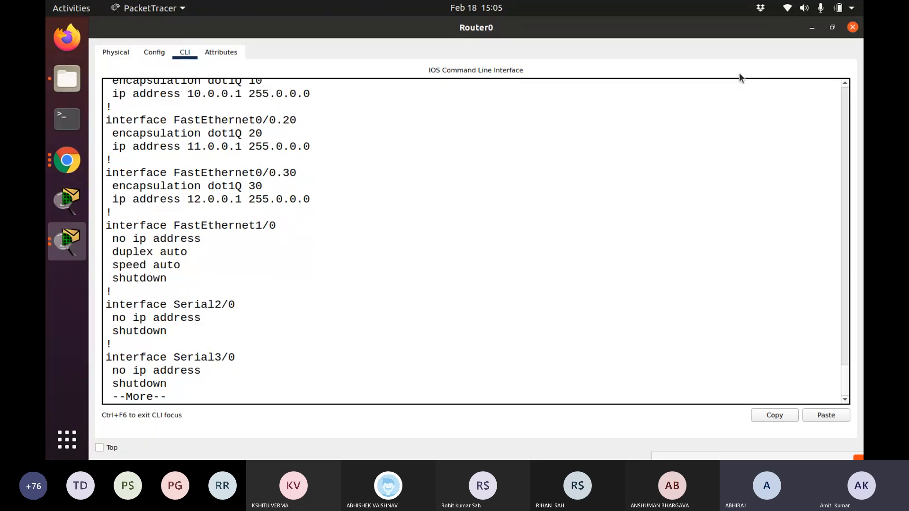
pyautogui.press('Return')
pyautogui.press('Return')
pyautogui.press('Return')
pyautogui.press('Return')
pyautogui.press('Return')
pyautogui.press('Return')
pyautogui.press('Return')
pyautogui.press('Return')
pyautogui.press('Return')
pyautogui.press('Return')
pyautogui.press('Return')
pyautogui.press('Return')
pyautogui.press('Return')
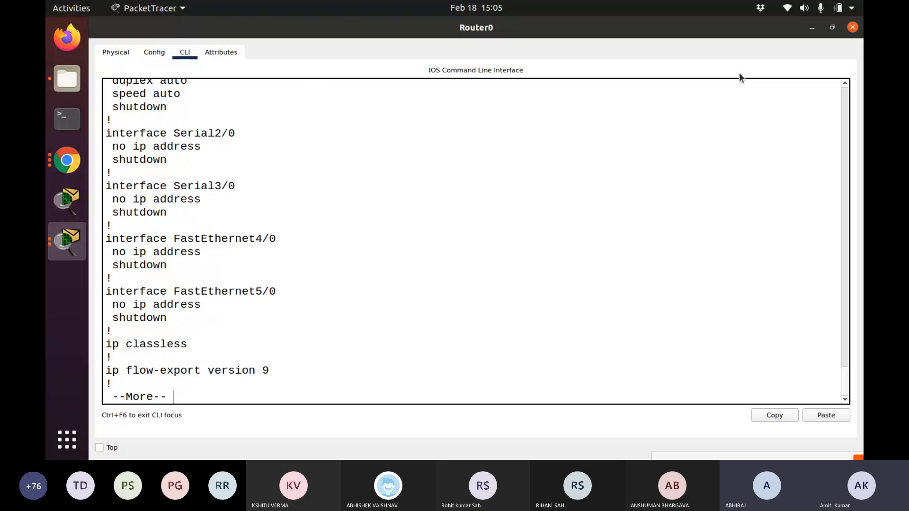
pyautogui.press('Return')
pyautogui.press('Return')
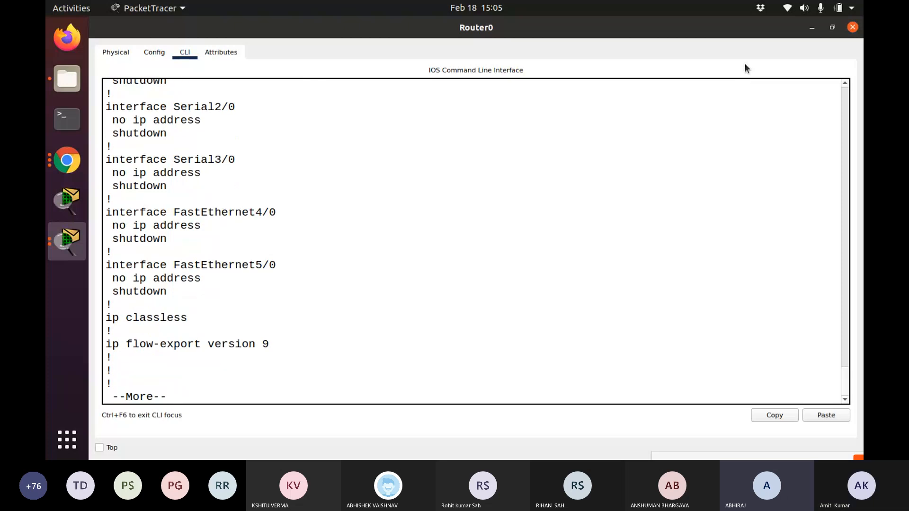
pyautogui.press('Return')
pyautogui.press('Return')
pyautogui.press('Return')
pyautogui.press('Return')
pyautogui.press('Return')
pyautogui.press('Return')
pyautogui.press('Return')
pyautogui.press('Return')
pyautogui.press('Return')
pyautogui.press('Return')
pyautogui.press('Return')
pyautogui.press('Return')
pyautogui.press('Return')
pyautogui.press('Return')
pyautogui.press('Return')
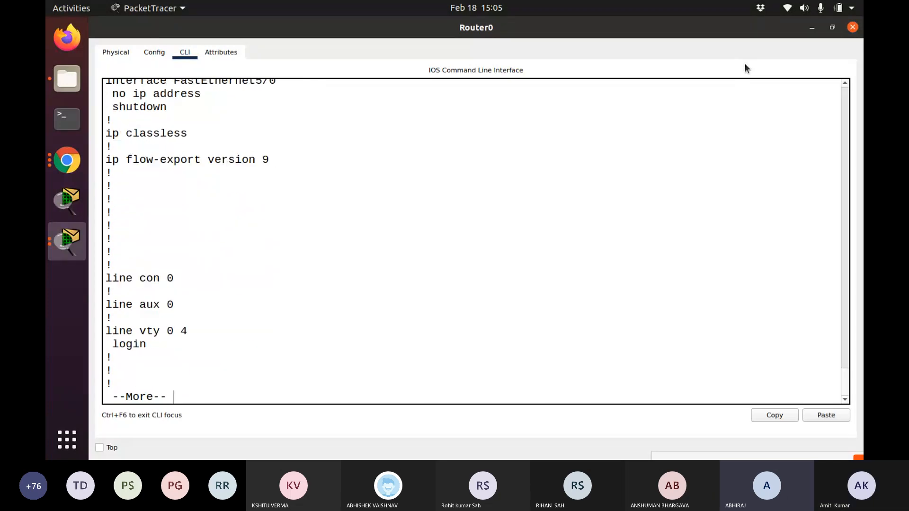
pyautogui.press('Return')
pyautogui.press('Return')
pyautogui.press('Return')
pyautogui.press('Return')
pyautogui.press('Return')
pyautogui.press('Return')
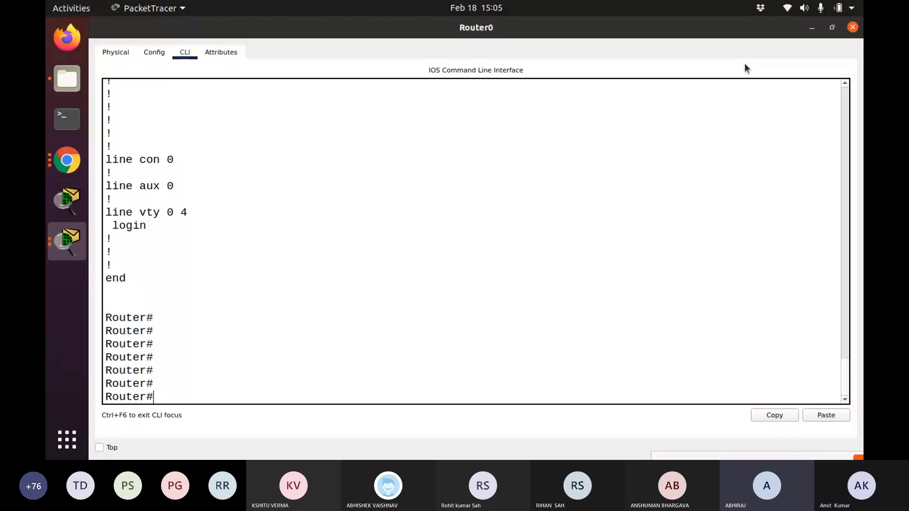
# - Display Router0's routing table with "show ip route" and close the router window
pyautogui.write('show ')
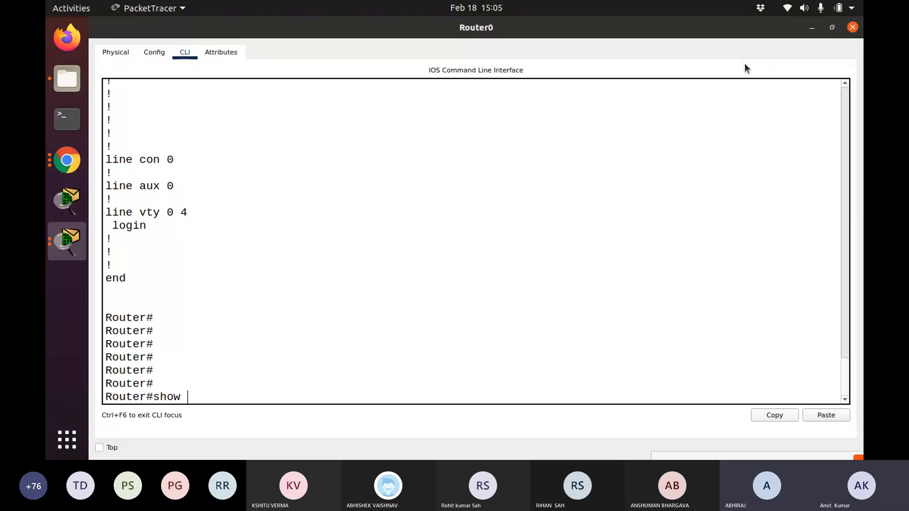
pyautogui.write('ip route')
pyautogui.press('Return')
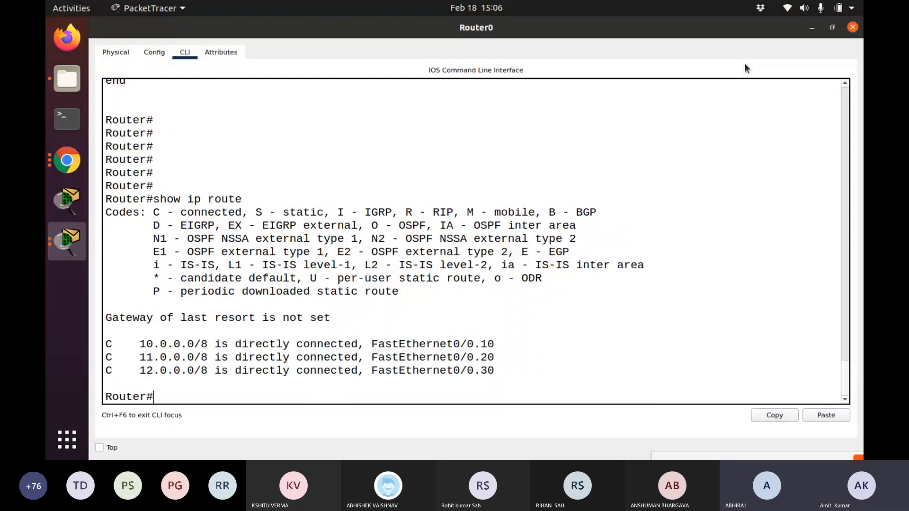
pyautogui.click(853, 27)
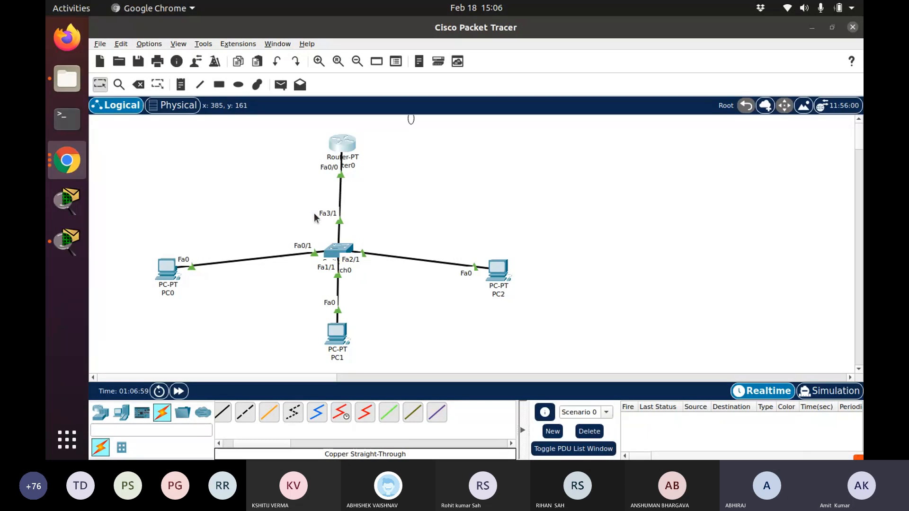
# - Lower PC0 slightly in the topology, test connectivity with a simple PDU from PC0 to PC2, and delete the test scenario
pyautogui.moveTo(167, 269); pyautogui.dragTo(167, 299)
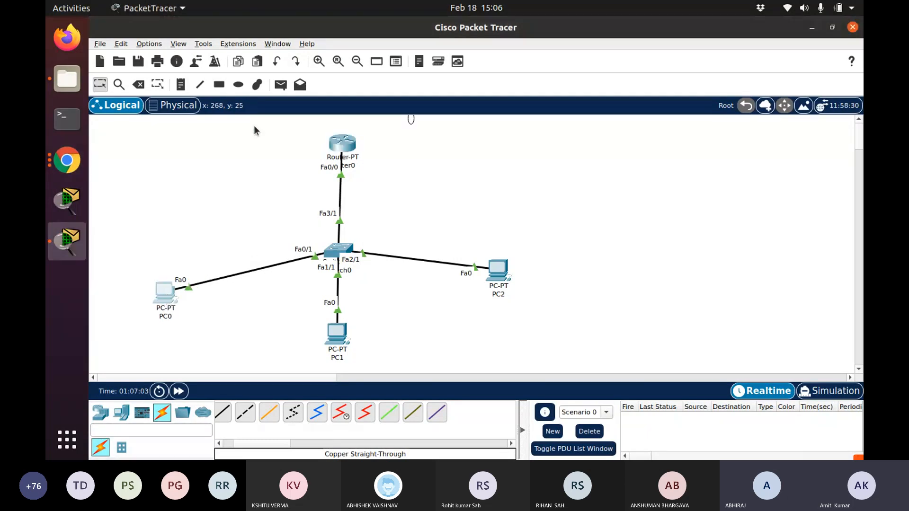
pyautogui.click(281, 84)
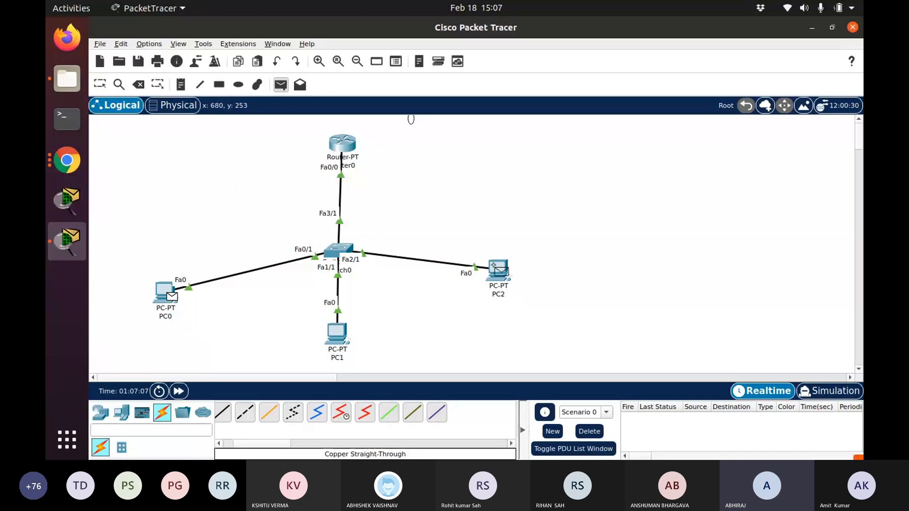
pyautogui.click(499, 271)
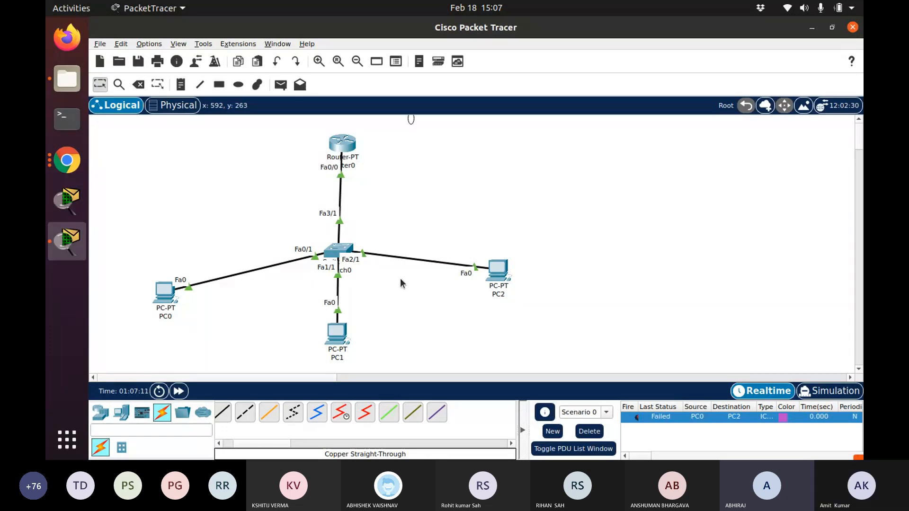
pyautogui.click(586, 434)
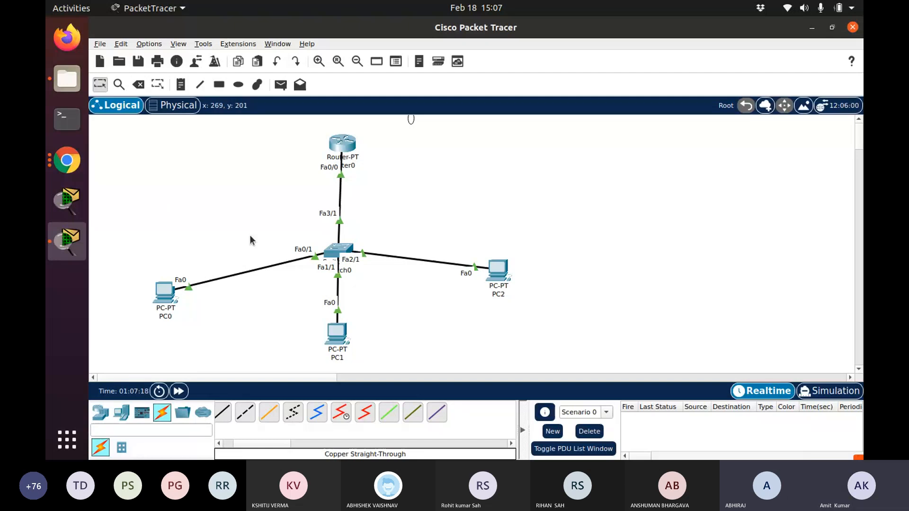
# - Save Router0's running configuration to memory with "wr me" and close the router window
pyautogui.click(343, 145)
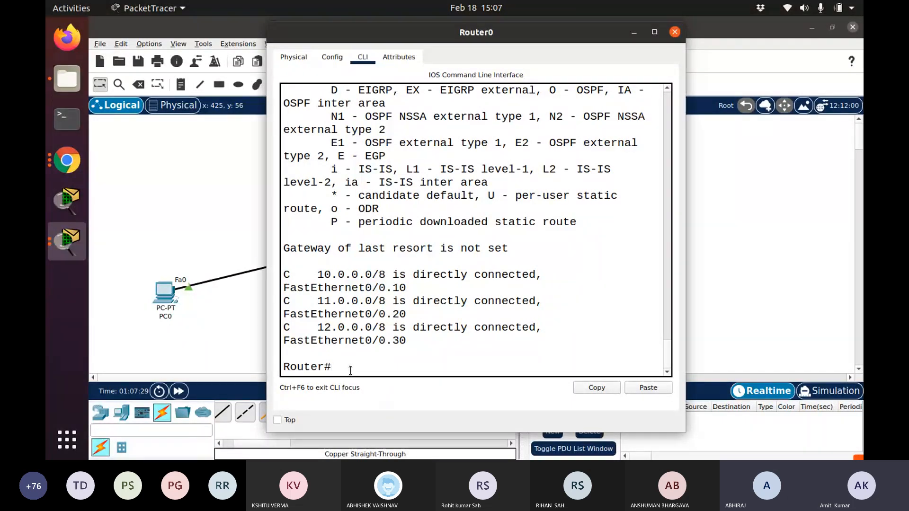
pyautogui.write('we me')
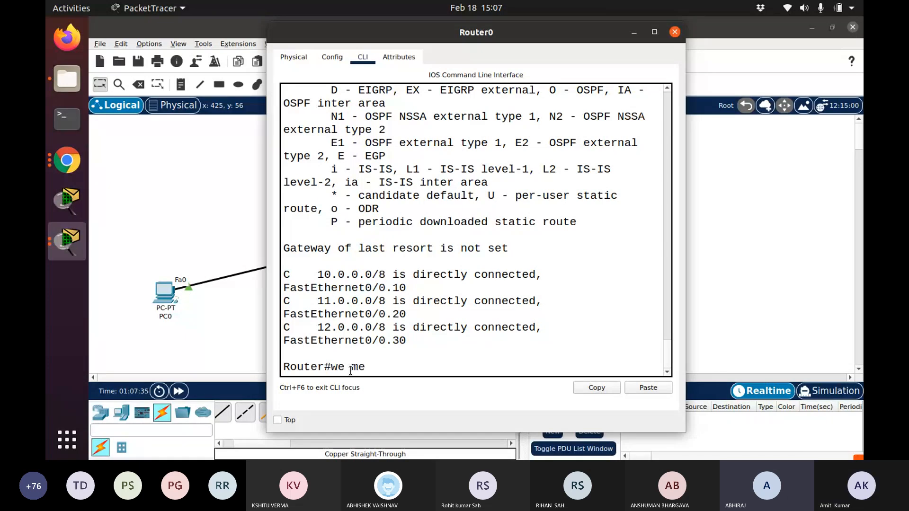
pyautogui.press('Return')
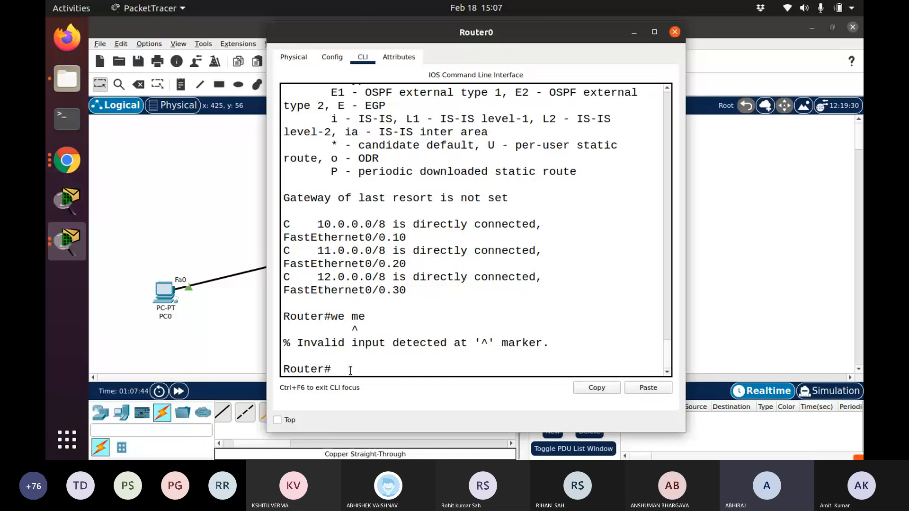
pyautogui.write('wr ')
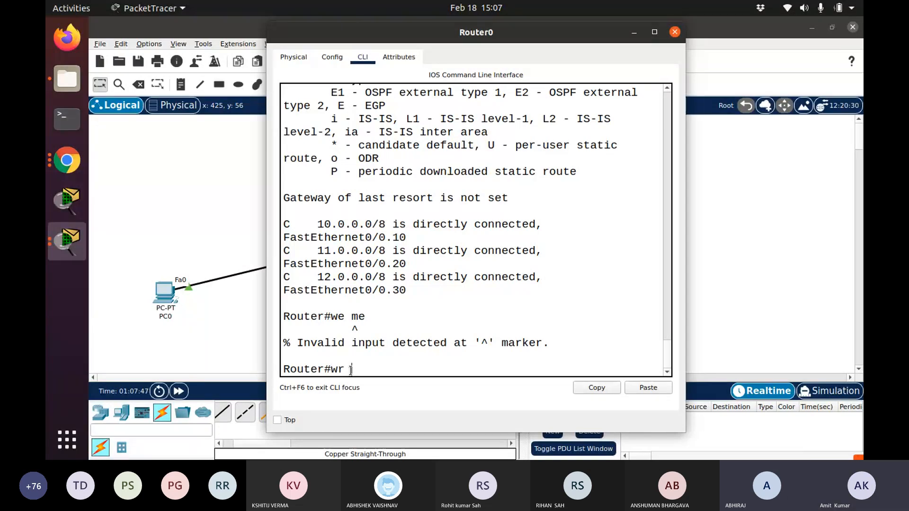
pyautogui.write('me')
pyautogui.press('Return')
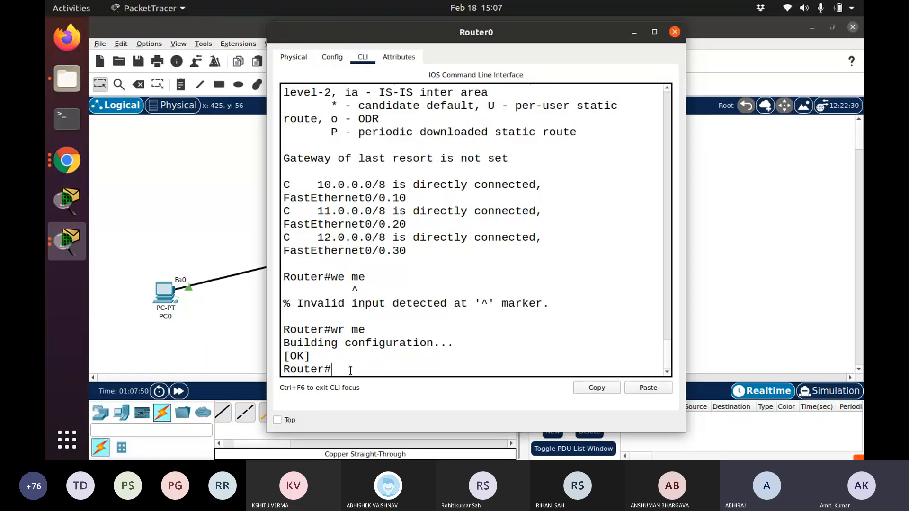
pyautogui.click(675, 33)
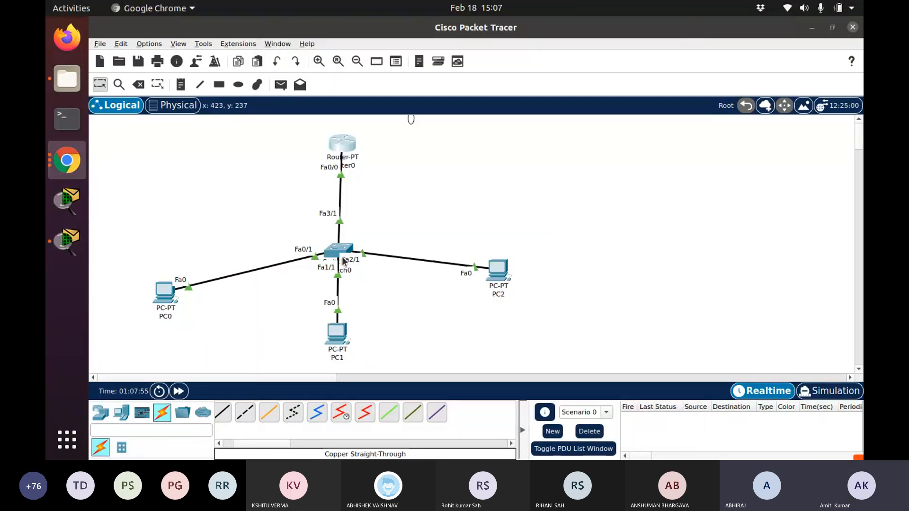
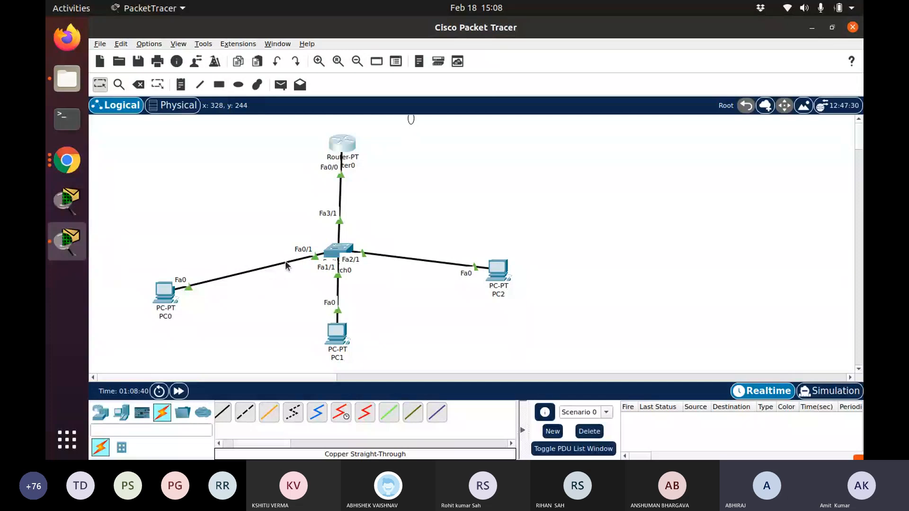
# - Open Switch0's configuration and check the trunk mode and VLAN settings of port FastEthernet3/1
pyautogui.click(344, 255)
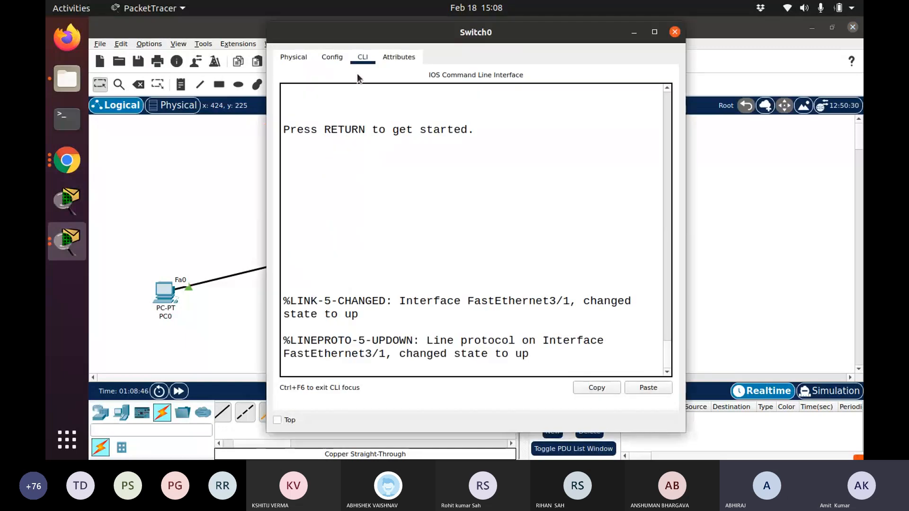
pyautogui.click(332, 57)
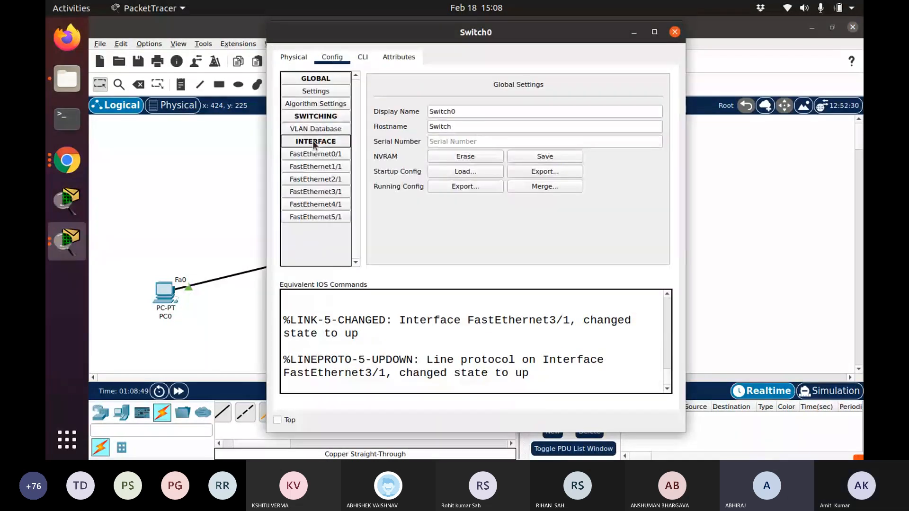
pyautogui.click(322, 192)
pyautogui.moveTo(459, 40); pyautogui.dragTo(561, 106)
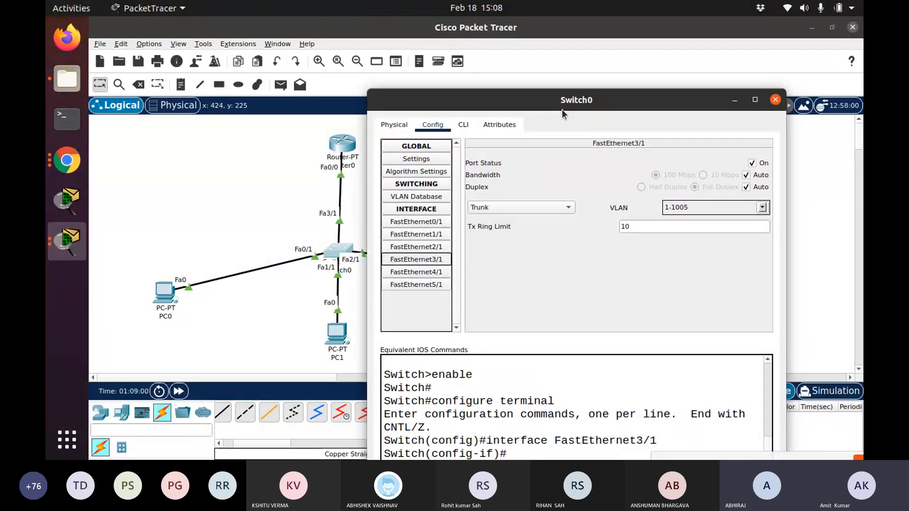
pyautogui.moveTo(561, 110); pyautogui.dragTo(539, 49)
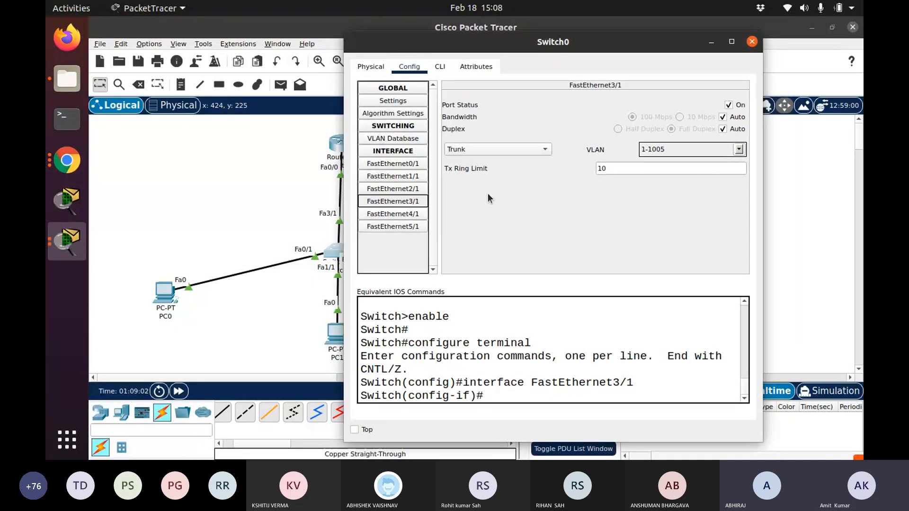
# - In Switch0's command line, leave the FastEthernet3/1 interface configuration mode with "exit"
pyautogui.click(440, 66)
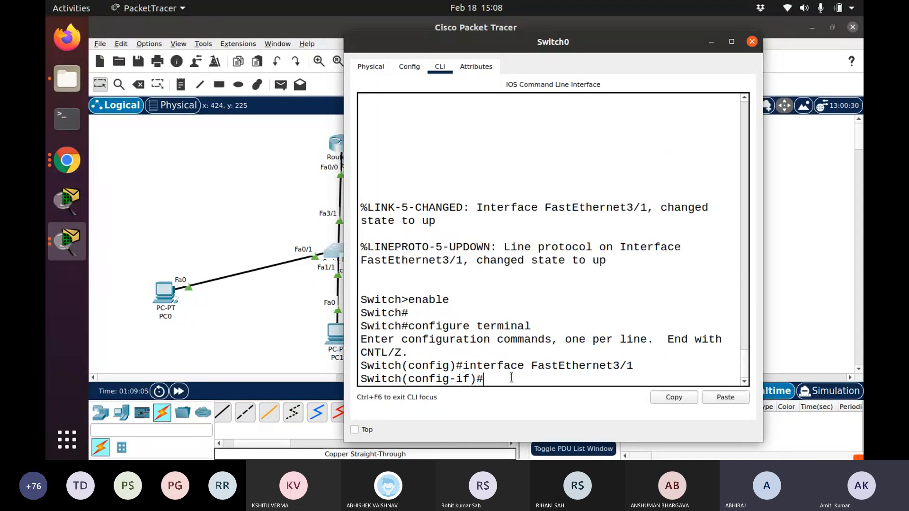
pyautogui.press('Return')
pyautogui.press('Return')
pyautogui.press('Return')
pyautogui.press('Return')
pyautogui.press('Return')
pyautogui.write('exi')
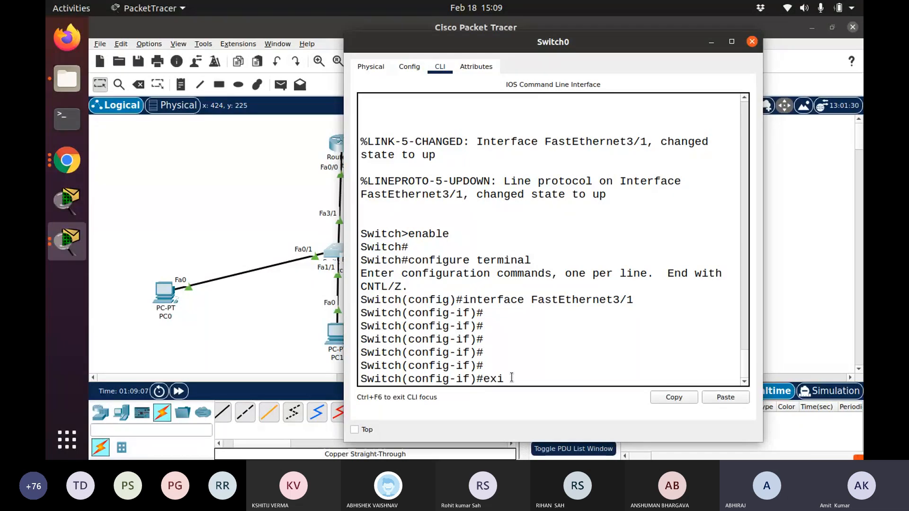
pyautogui.write('t')
pyautogui.press('Return')
pyautogui.press('Return')
pyautogui.press('Return')
pyautogui.press('Return')
pyautogui.press('Return')
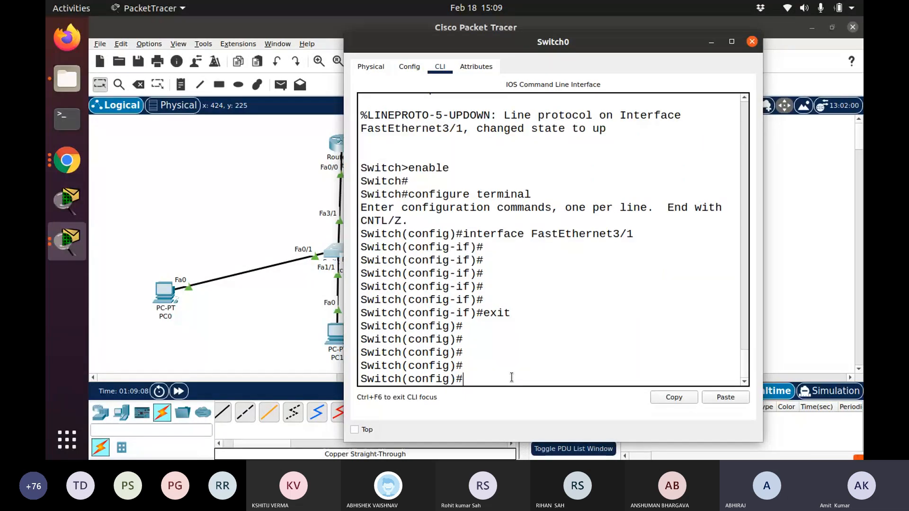
# - Exit Switch0's global configuration mode, save its configuration with "wr me", and close the switch window
pyautogui.write('exit')
pyautogui.press('Return')
pyautogui.press('Return')
pyautogui.press('Return')
pyautogui.press('Return')
pyautogui.write('wr me')
pyautogui.press('Return')
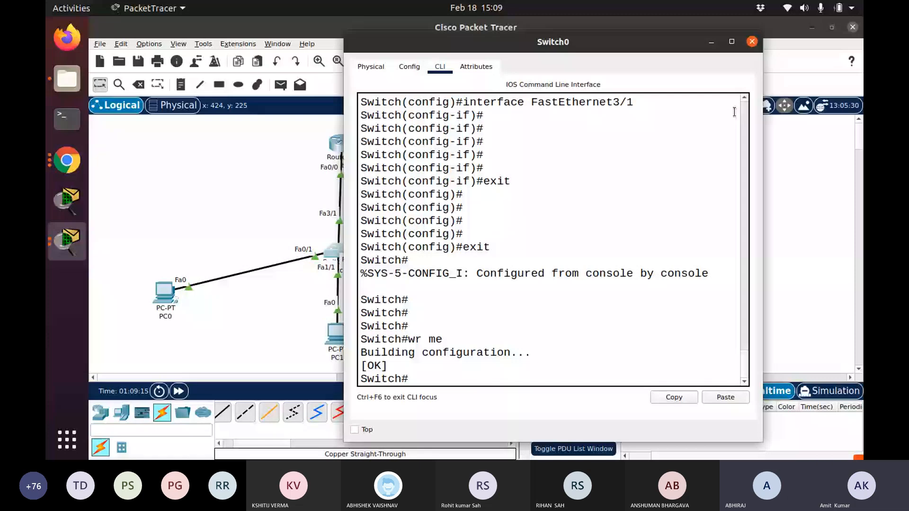
pyautogui.click(752, 42)
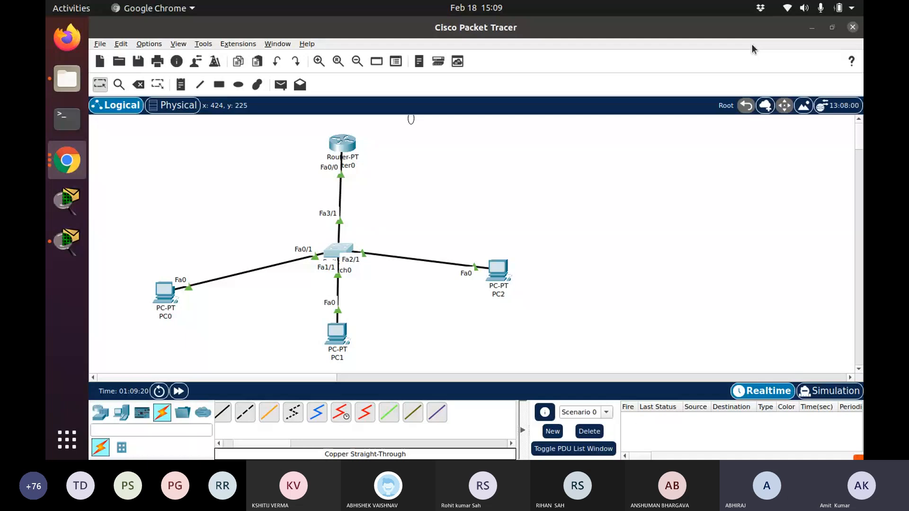
# - Test connectivity with a simple PDU from PC0 to PC1, switching to simulation mode and back to realtime
pyautogui.click(283, 86)
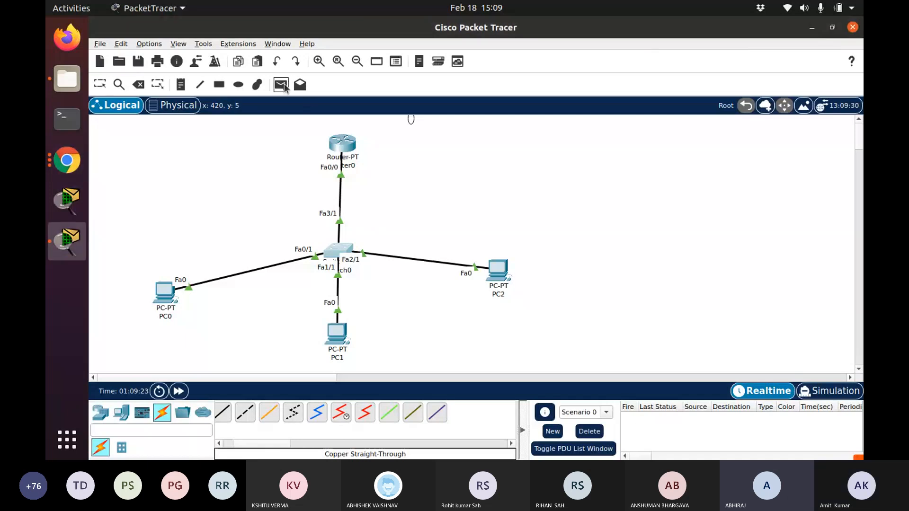
pyautogui.click(164, 293)
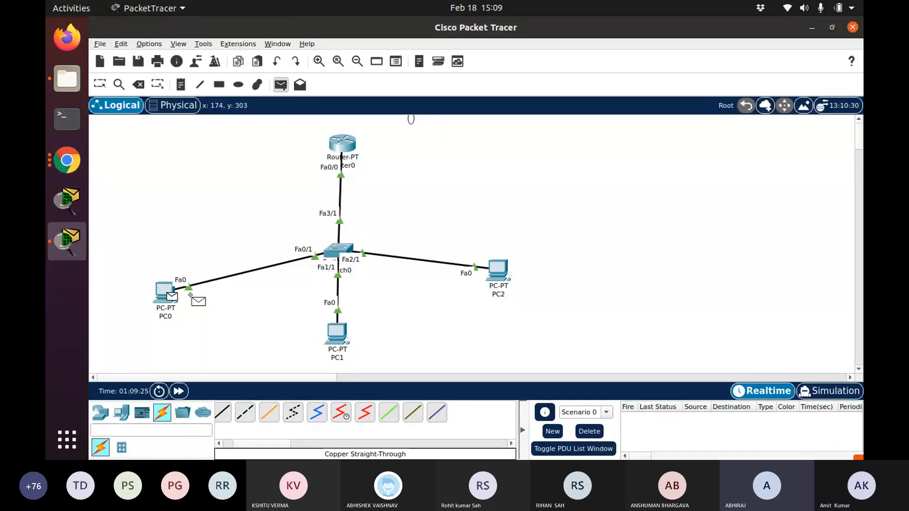
pyautogui.click(335, 331)
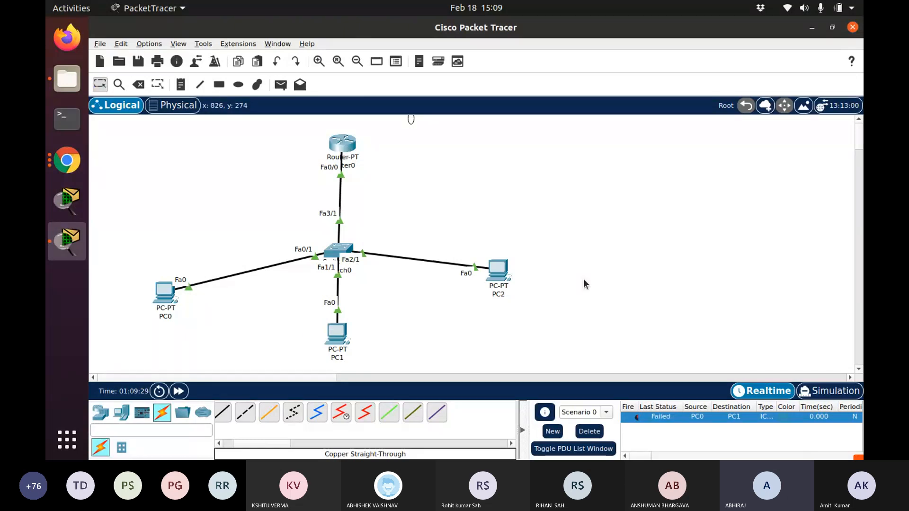
pyautogui.click(828, 391)
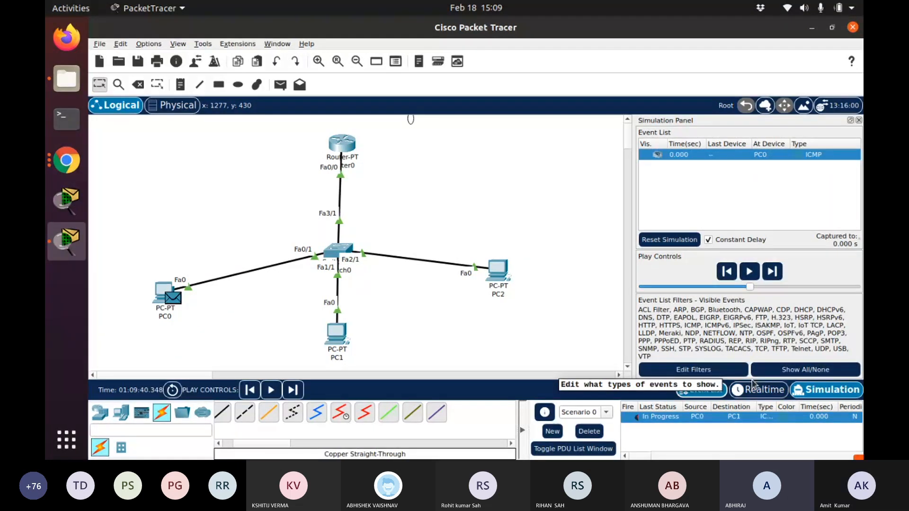
pyautogui.click(760, 389)
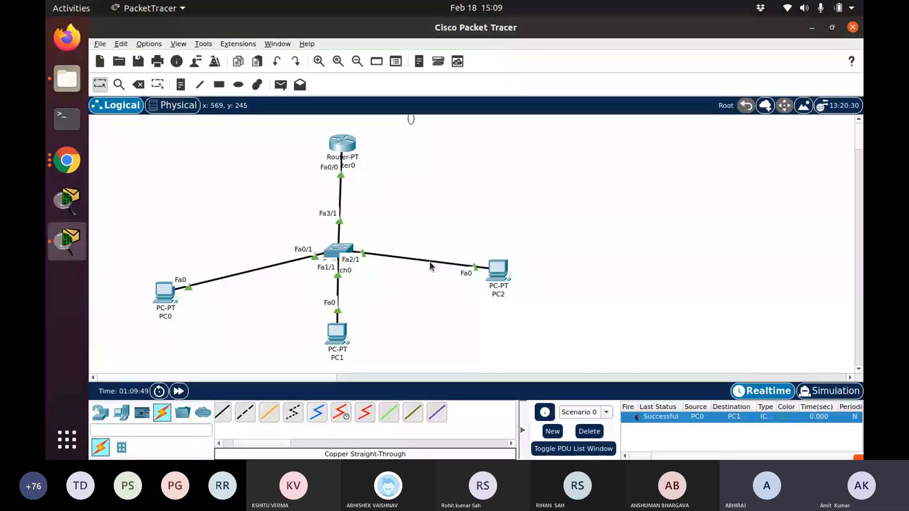
# - Play the PC0-to-PC1 PDU in simulation mode until the ICMP reply travels back through Router0 to PC0
pyautogui.click(829, 392)
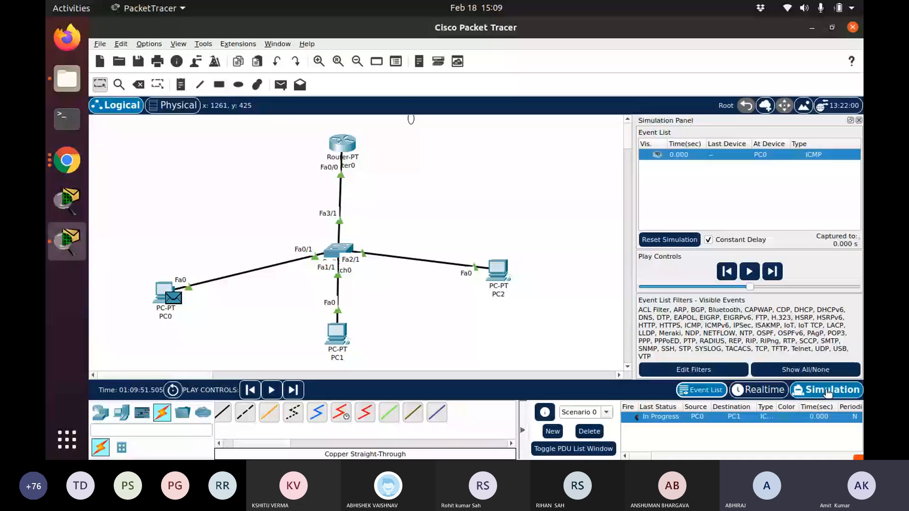
pyautogui.click(749, 272)
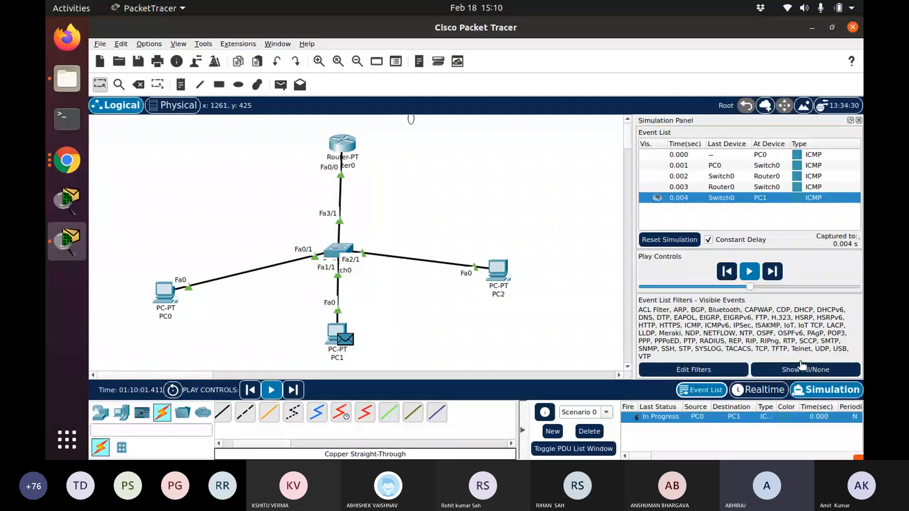
pyautogui.click(748, 273)
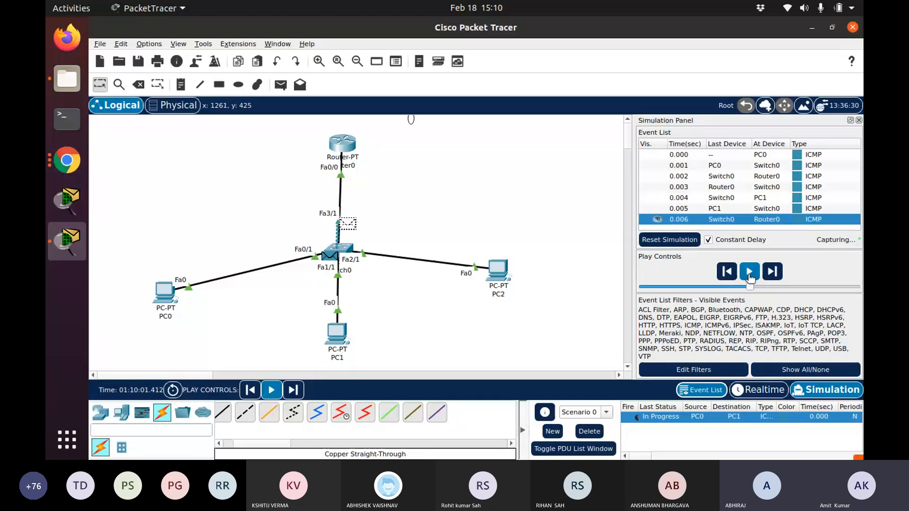
pyautogui.click(750, 273)
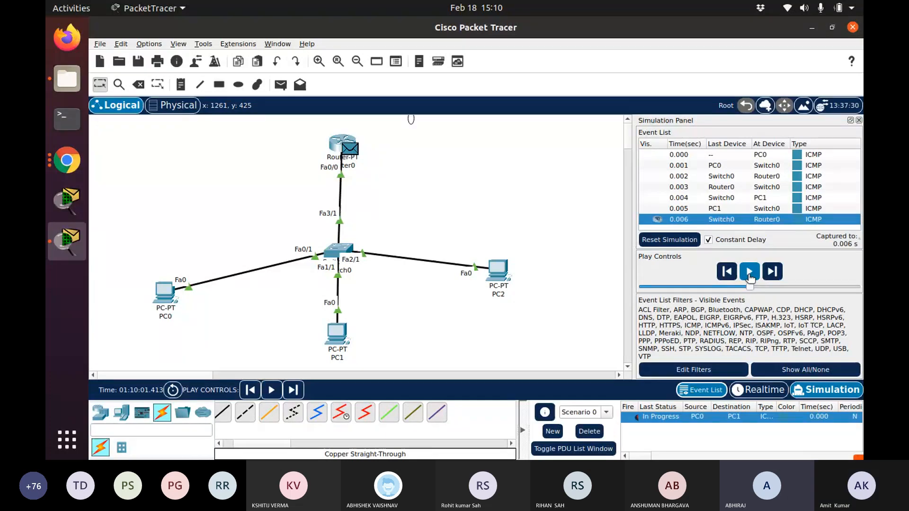
pyautogui.click(750, 274)
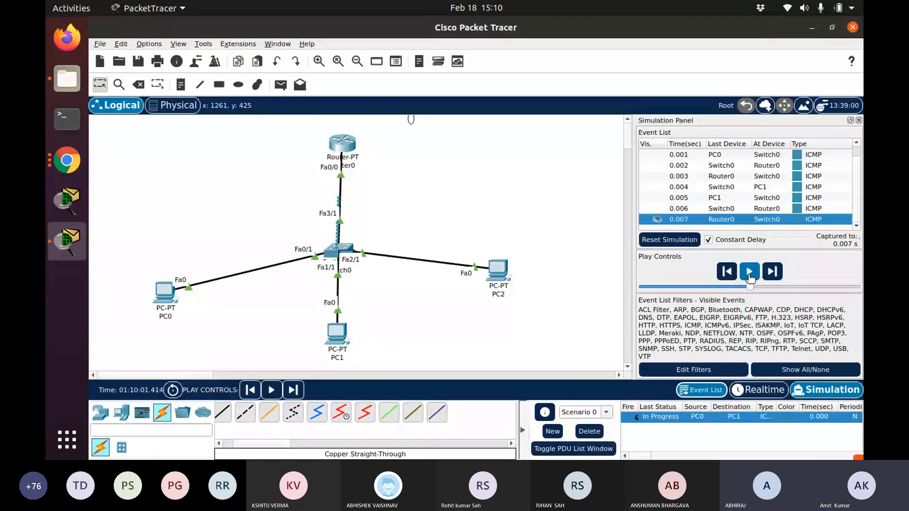
pyautogui.click(750, 274)
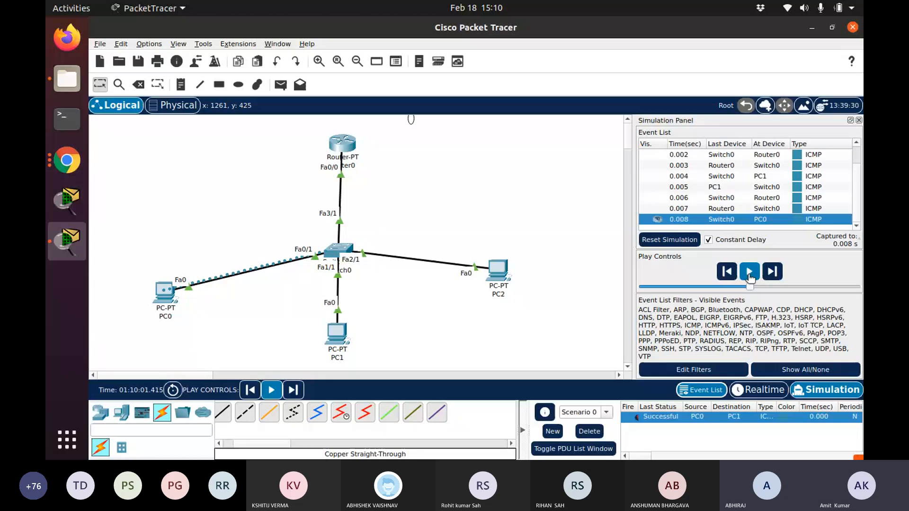
# - Limit the simulation's event filters to ARP and ICMP
pyautogui.click(746, 374)
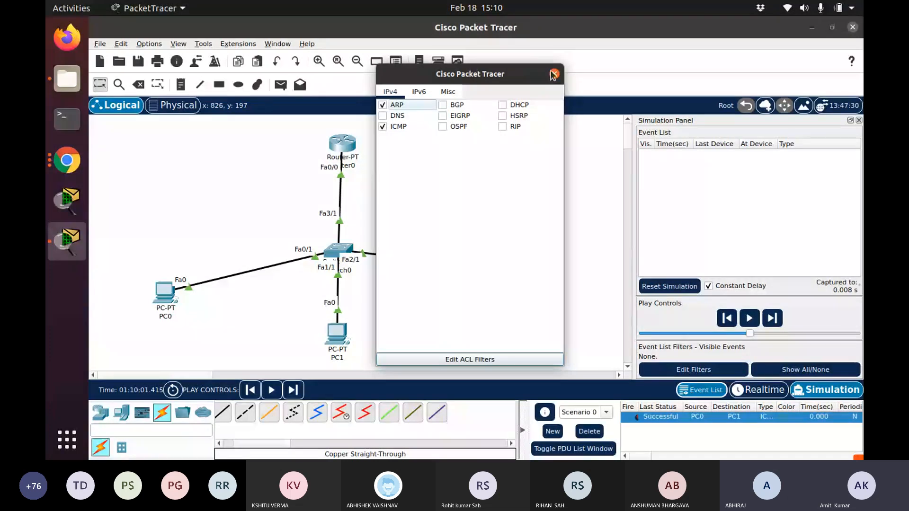
pyautogui.click(553, 75)
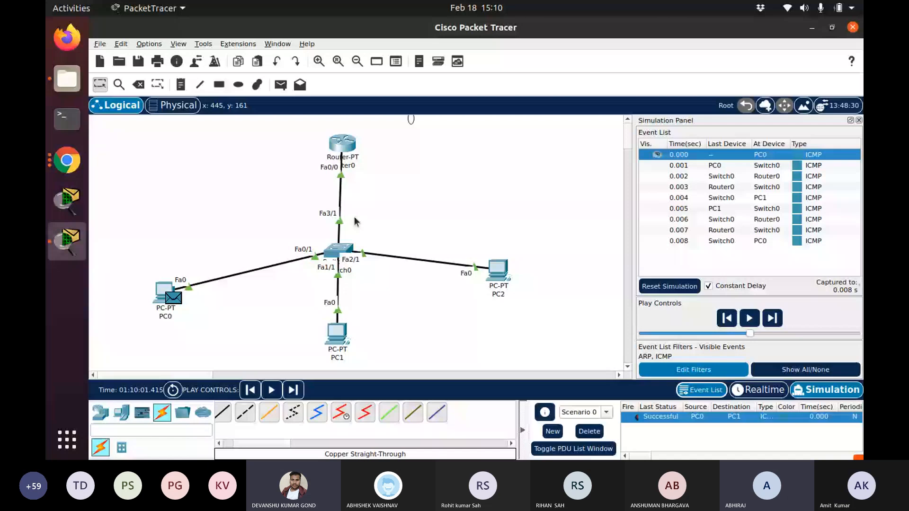
# - Switch to the Microsoft Teams meeting, look through the participant list, and return to Packet Tracer
pyautogui.click(67, 160)
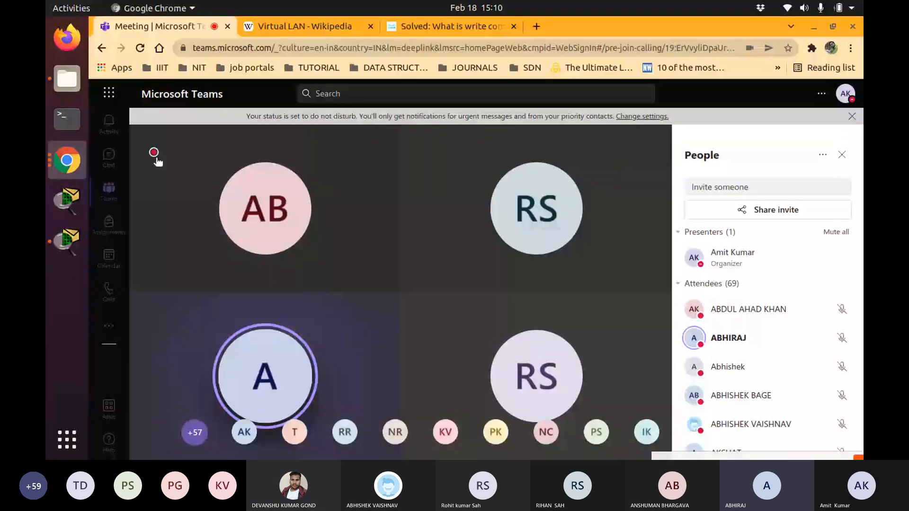
pyautogui.scroll(-5, 773, 362)
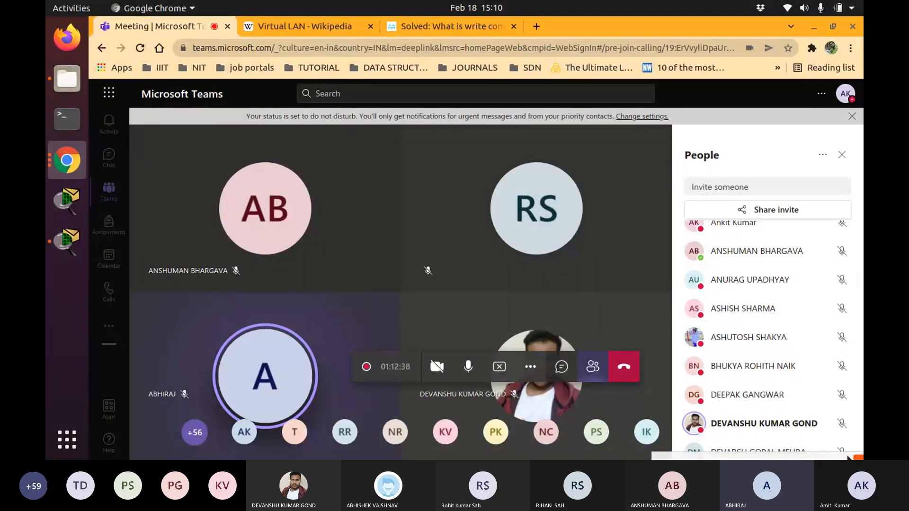
pyautogui.click(68, 237)
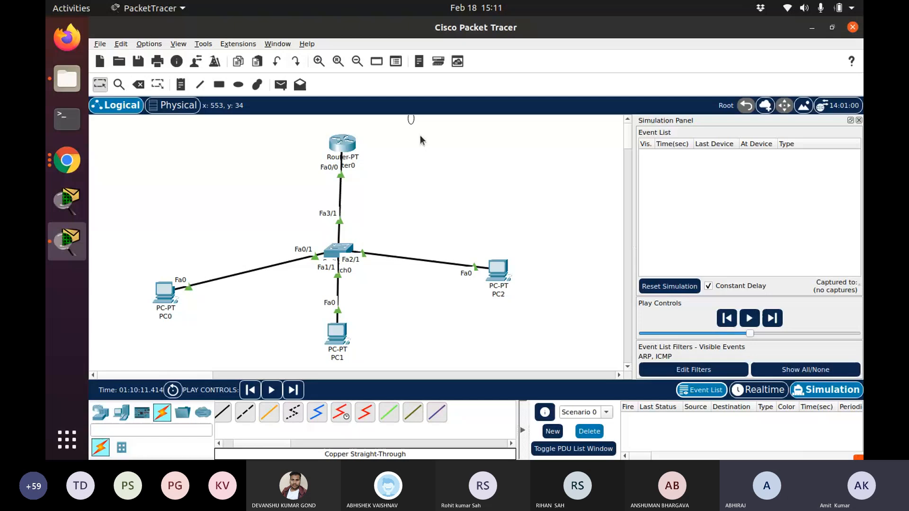
# - Add a simple PDU from PC0 to PC2 and play the simulation until the ICMP reply reaches PC0
pyautogui.click(280, 85)
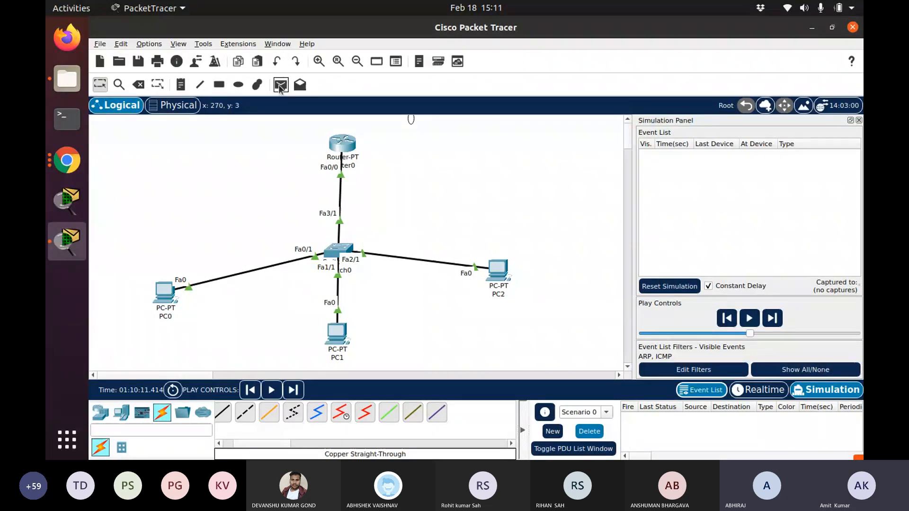
pyautogui.click(163, 294)
pyautogui.click(498, 269)
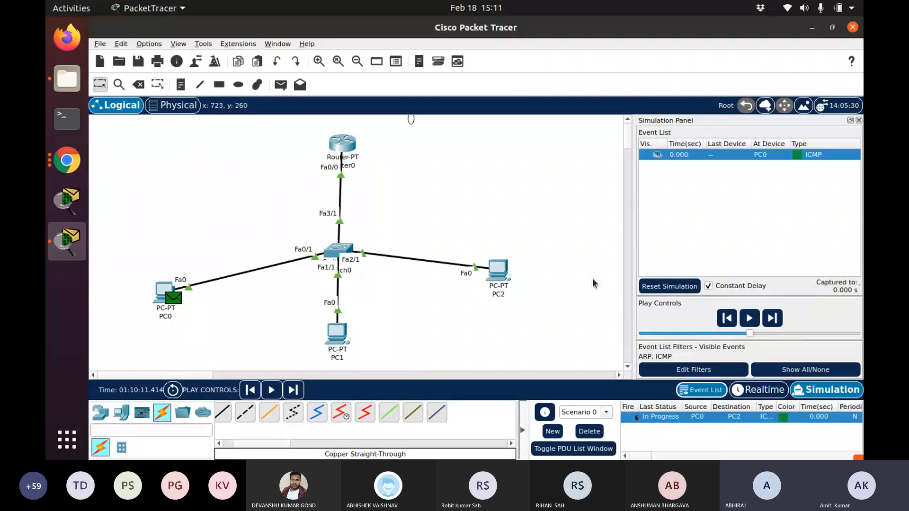
pyautogui.click(749, 317)
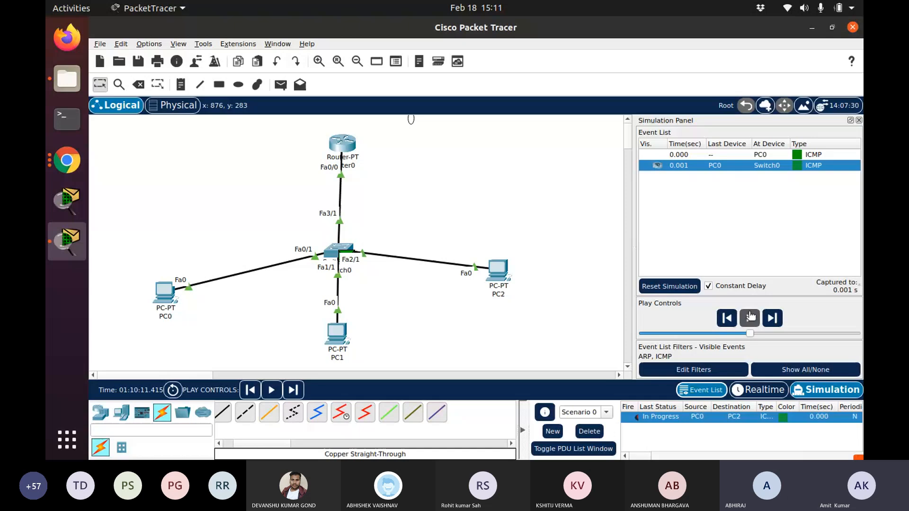
pyautogui.click(750, 317)
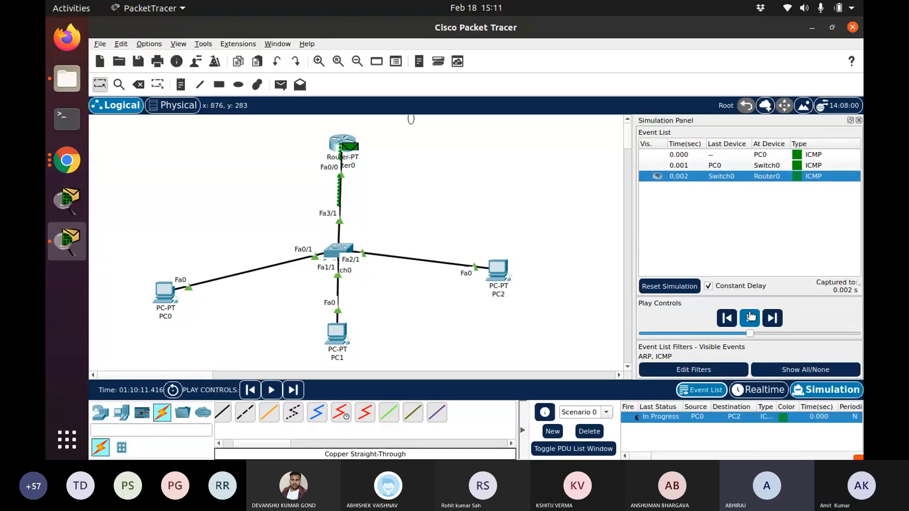
pyautogui.click(750, 317)
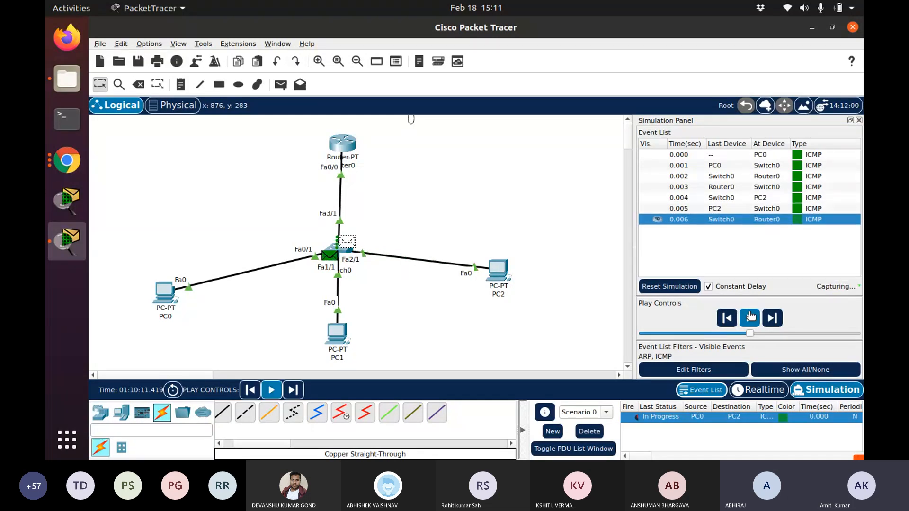
pyautogui.click(750, 317)
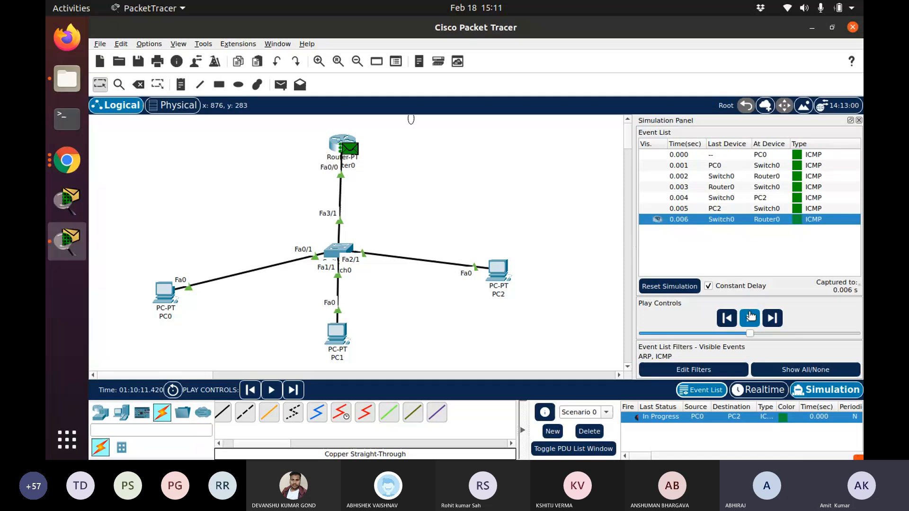
pyautogui.click(750, 317)
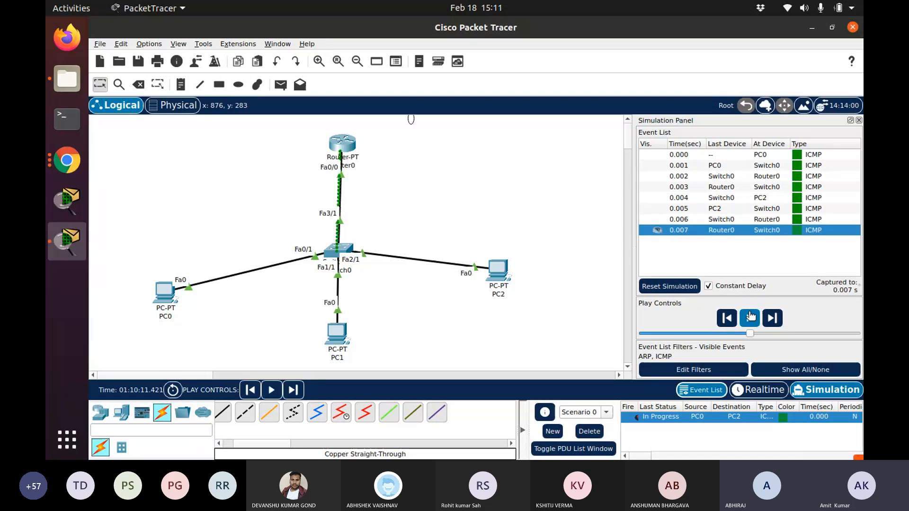
pyautogui.click(750, 317)
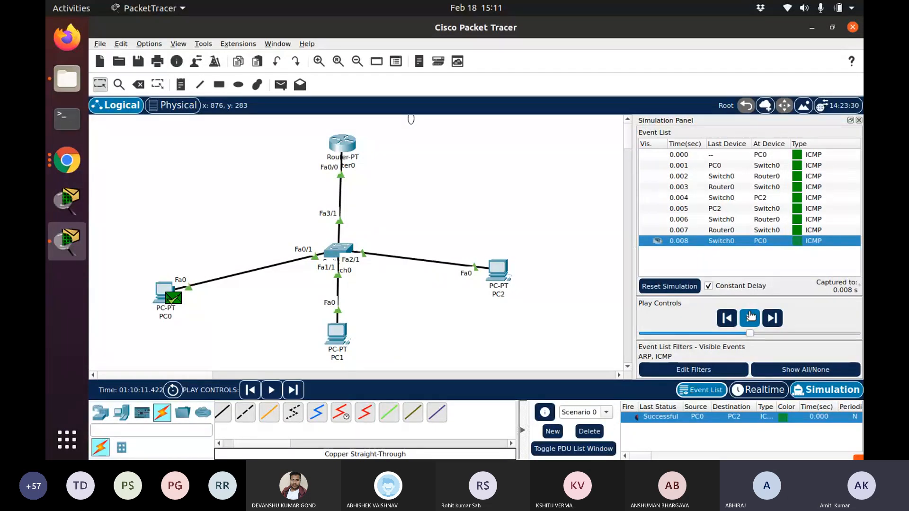
pyautogui.click(750, 316)
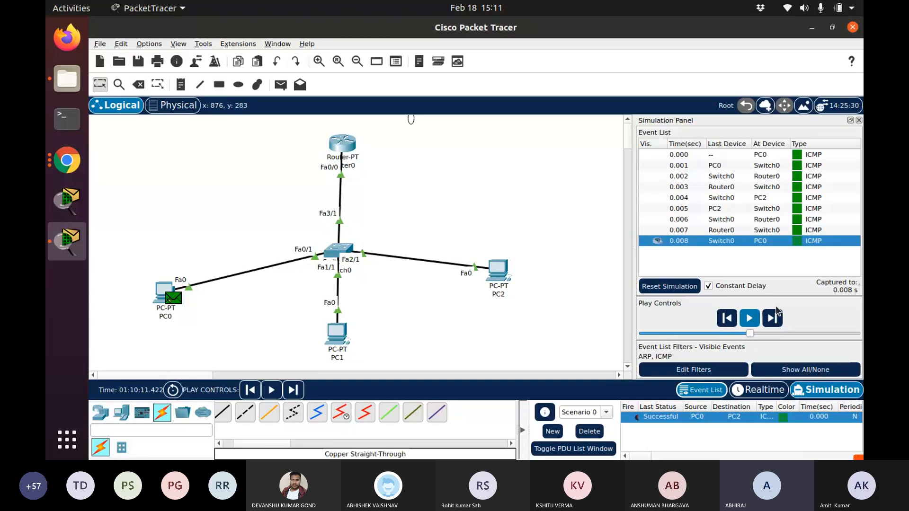
# - Reset the simulation and replace the PC0-to-PC2 PDU in Scenario 0 with a simple PDU from PC1 to PC2
pyautogui.click(670, 286)
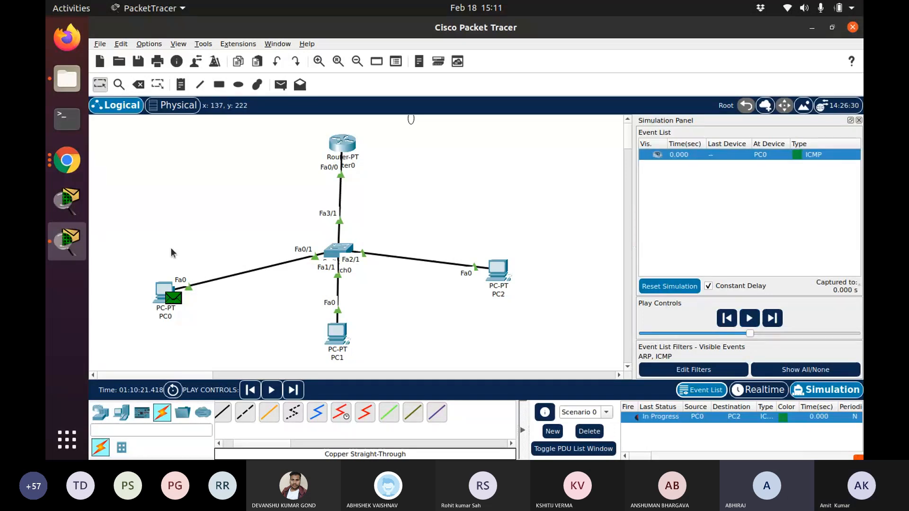
pyautogui.click(583, 432)
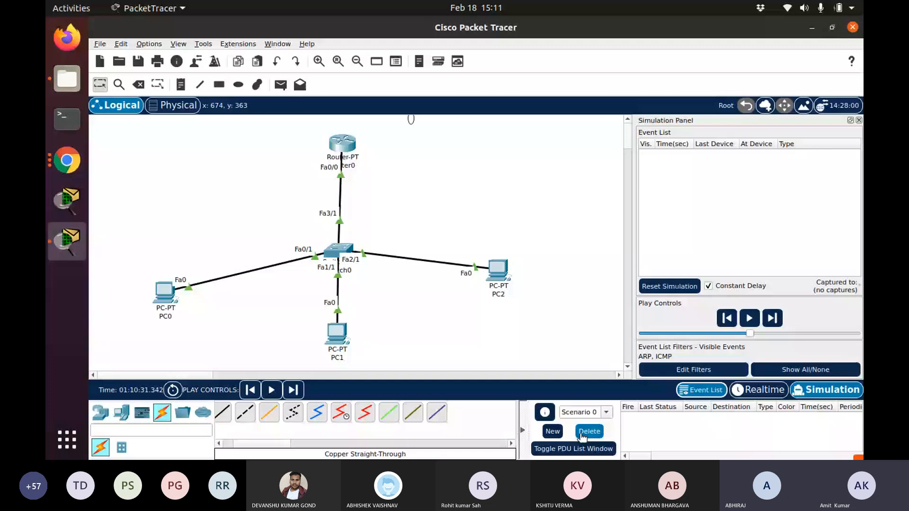
pyautogui.click(281, 84)
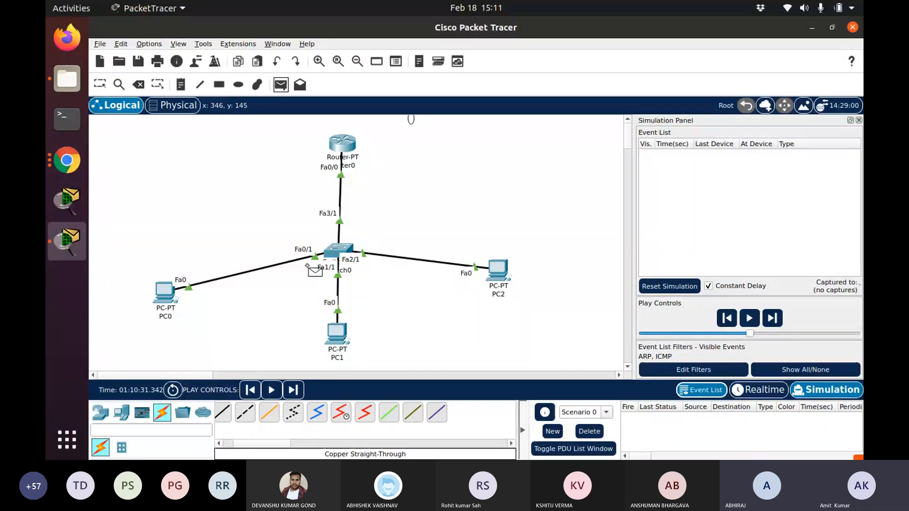
pyautogui.click(337, 334)
pyautogui.click(498, 270)
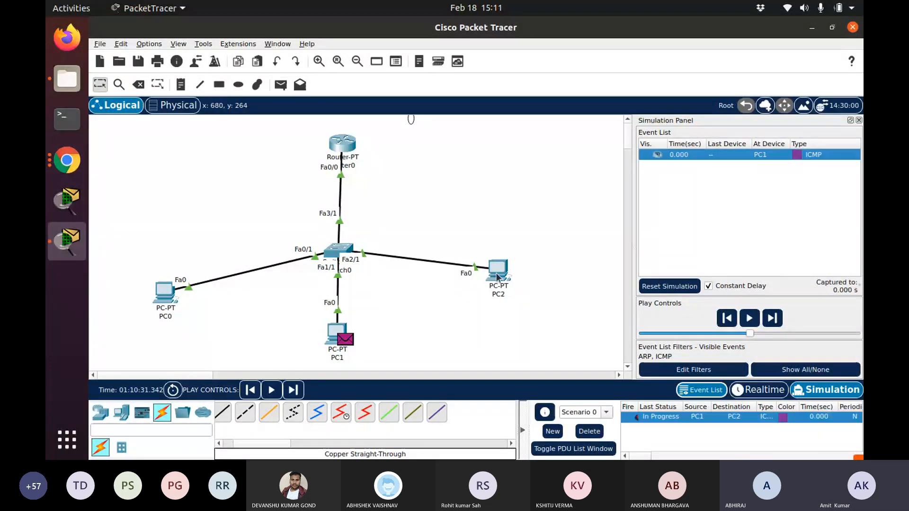
# - Play the PC1-to-PC2 PDU in simulation mode until the ICMP reply returns through Router0 to PC1, and reset the simulation
pyautogui.click(749, 317)
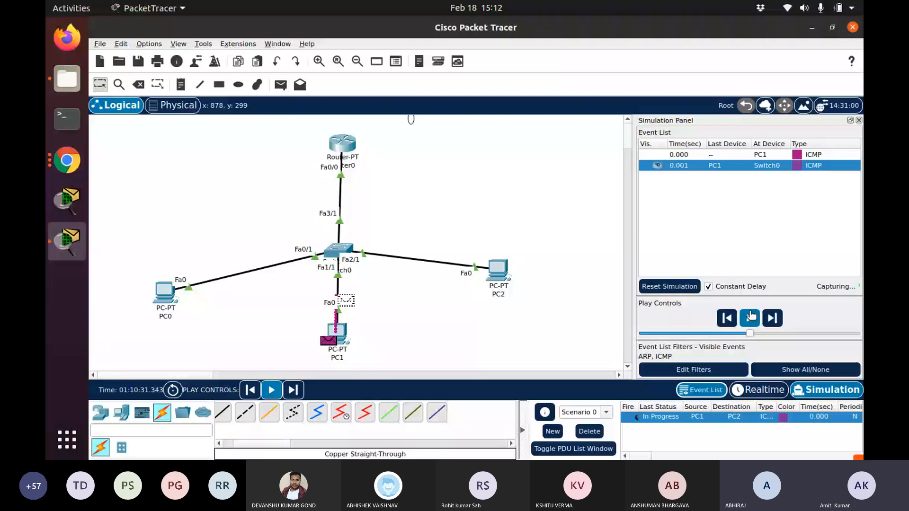
pyautogui.click(749, 317)
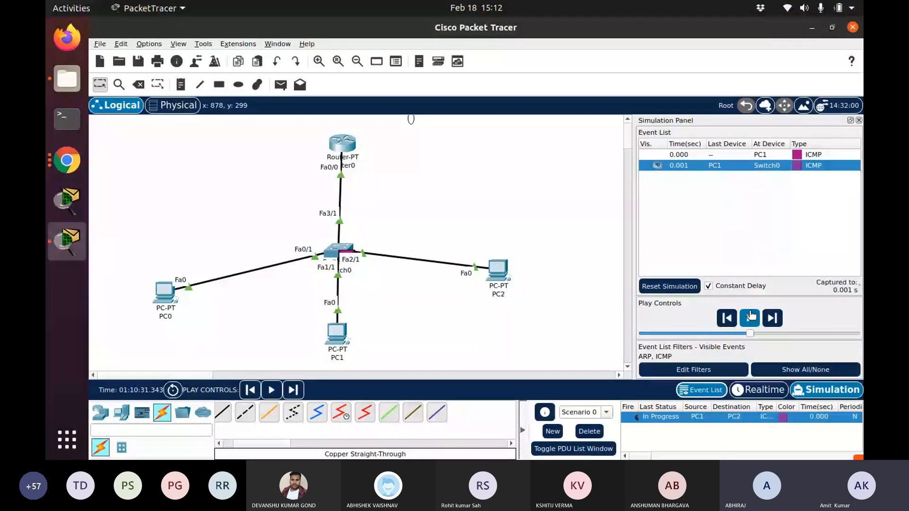
pyautogui.click(750, 315)
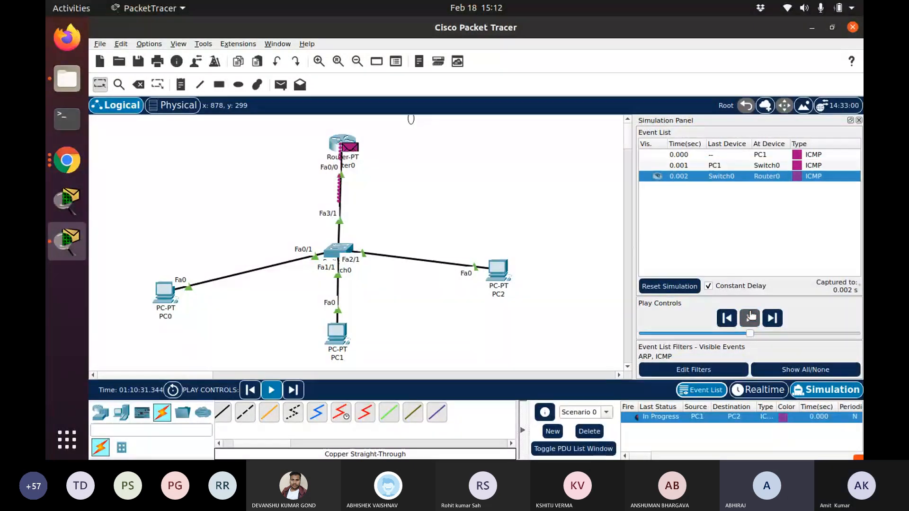
pyautogui.click(751, 316)
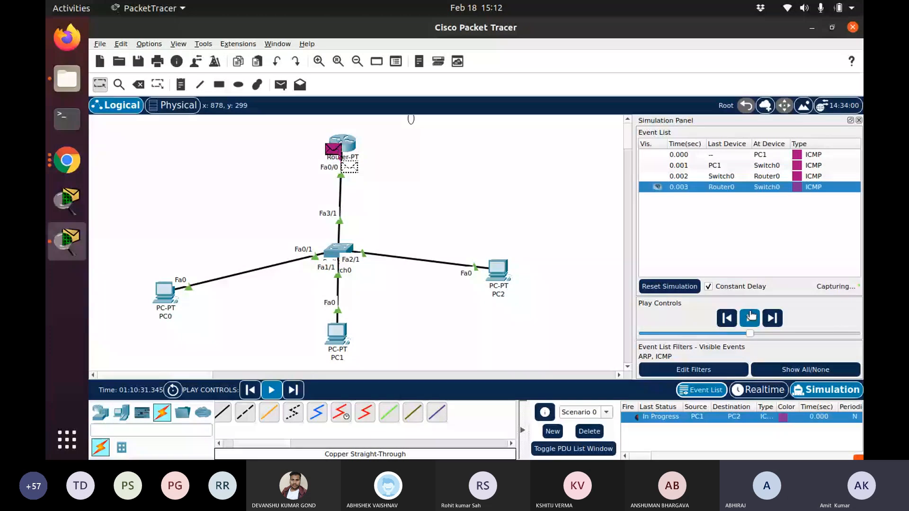
pyautogui.click(750, 316)
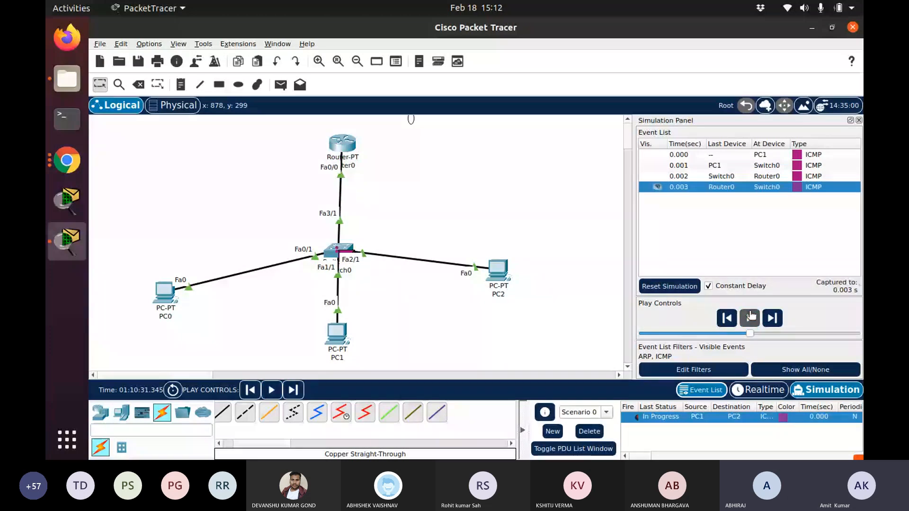
pyautogui.click(751, 315)
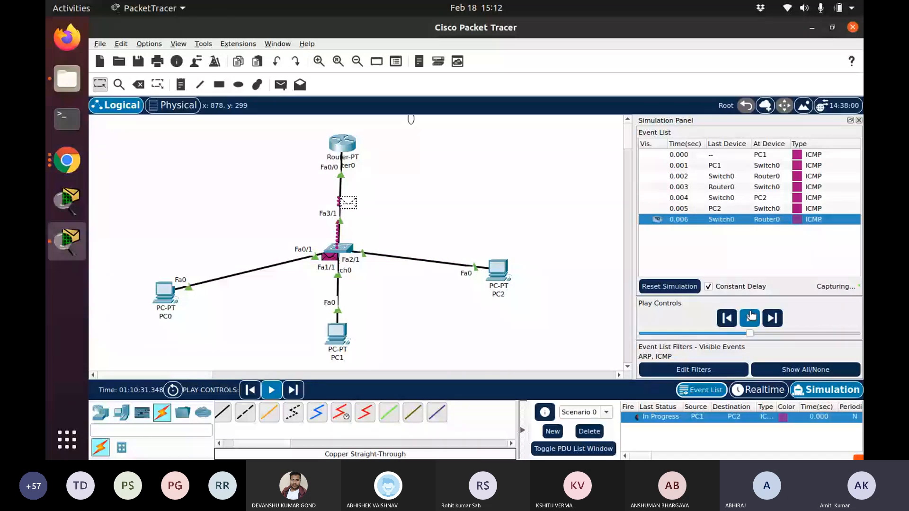
pyautogui.click(751, 315)
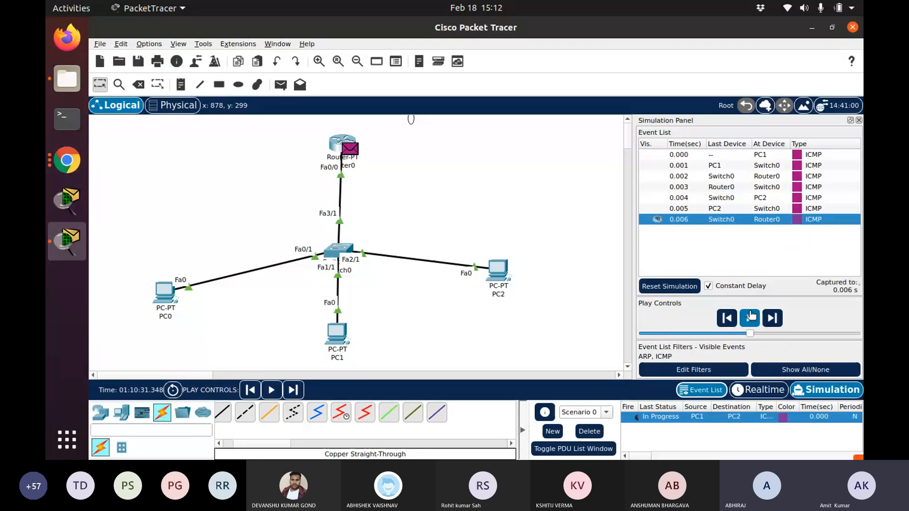
pyautogui.click(751, 315)
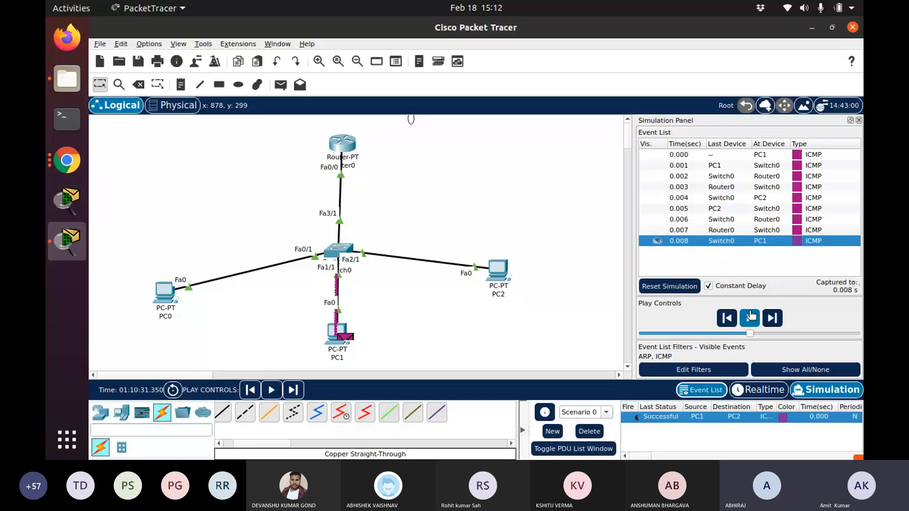
pyautogui.click(751, 316)
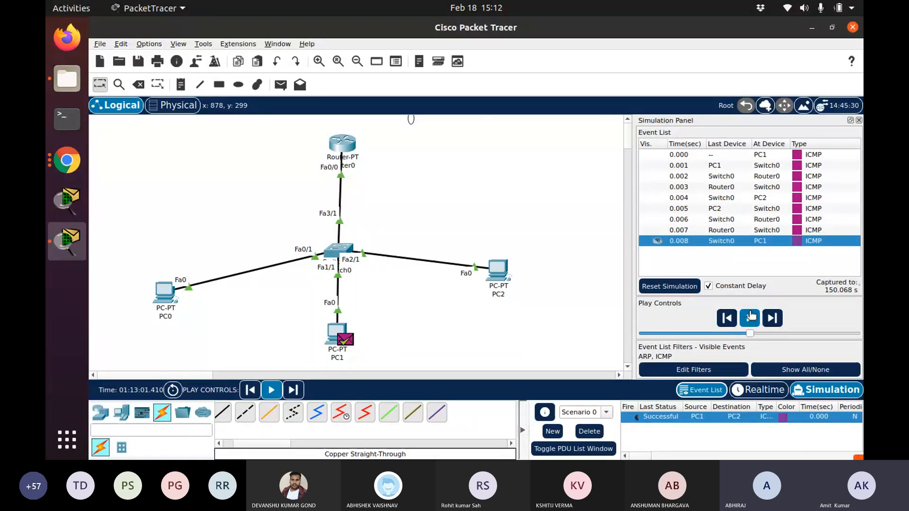
pyautogui.click(751, 316)
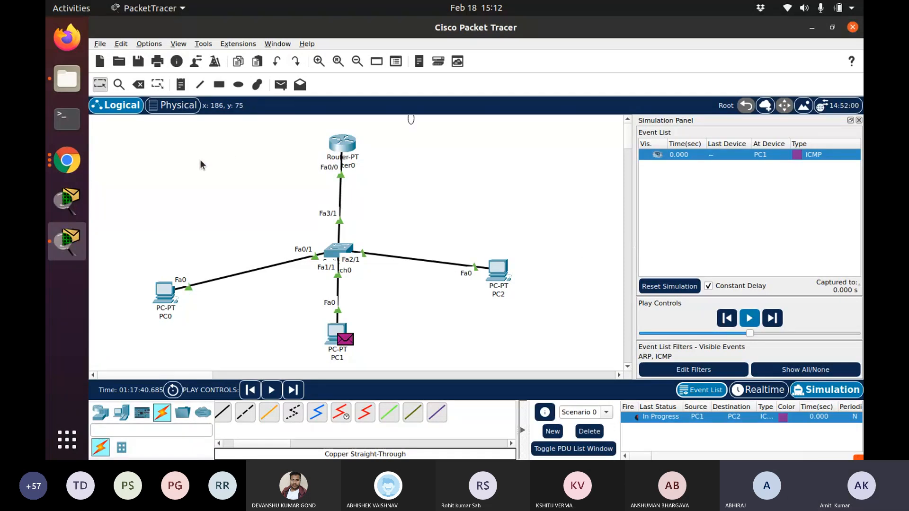
# - Switch to the Microsoft Teams meeting in Chrome and view the beginning of the participant list
pyautogui.click(63, 165)
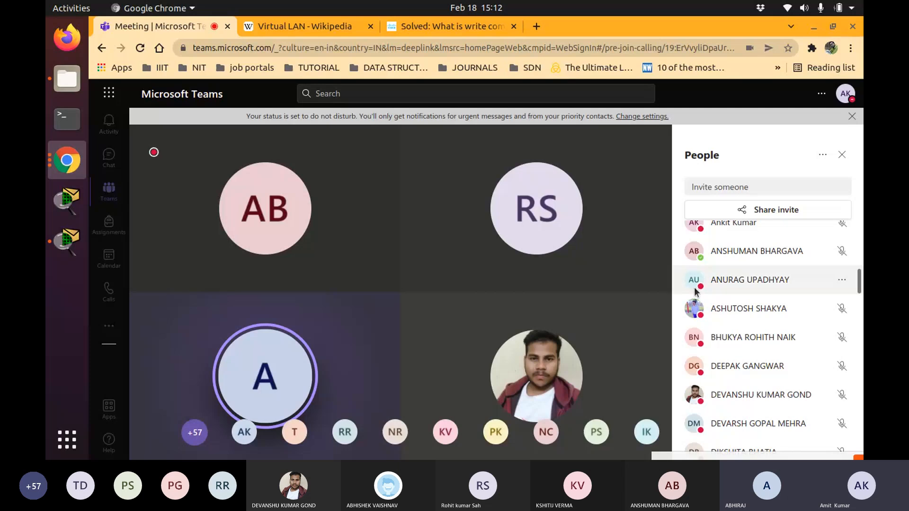
pyautogui.scroll(2, 696, 291)
pyautogui.scroll(5, 696, 291)
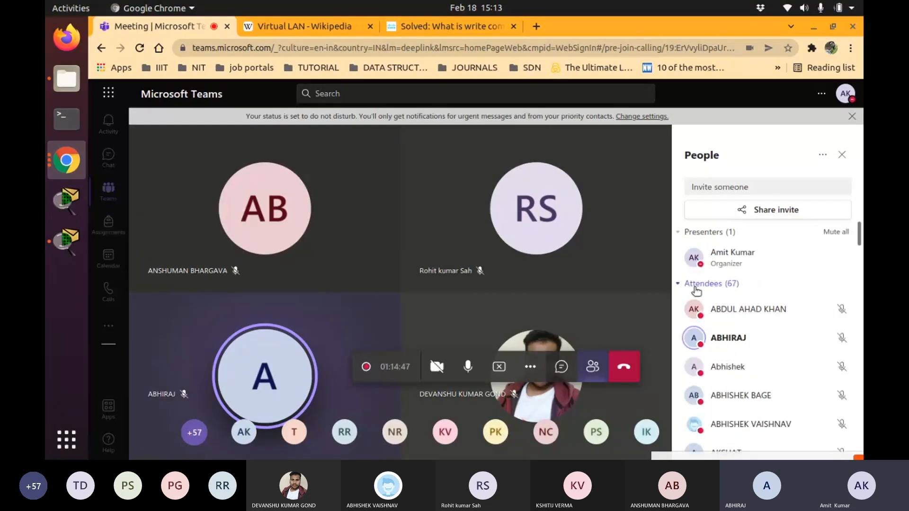